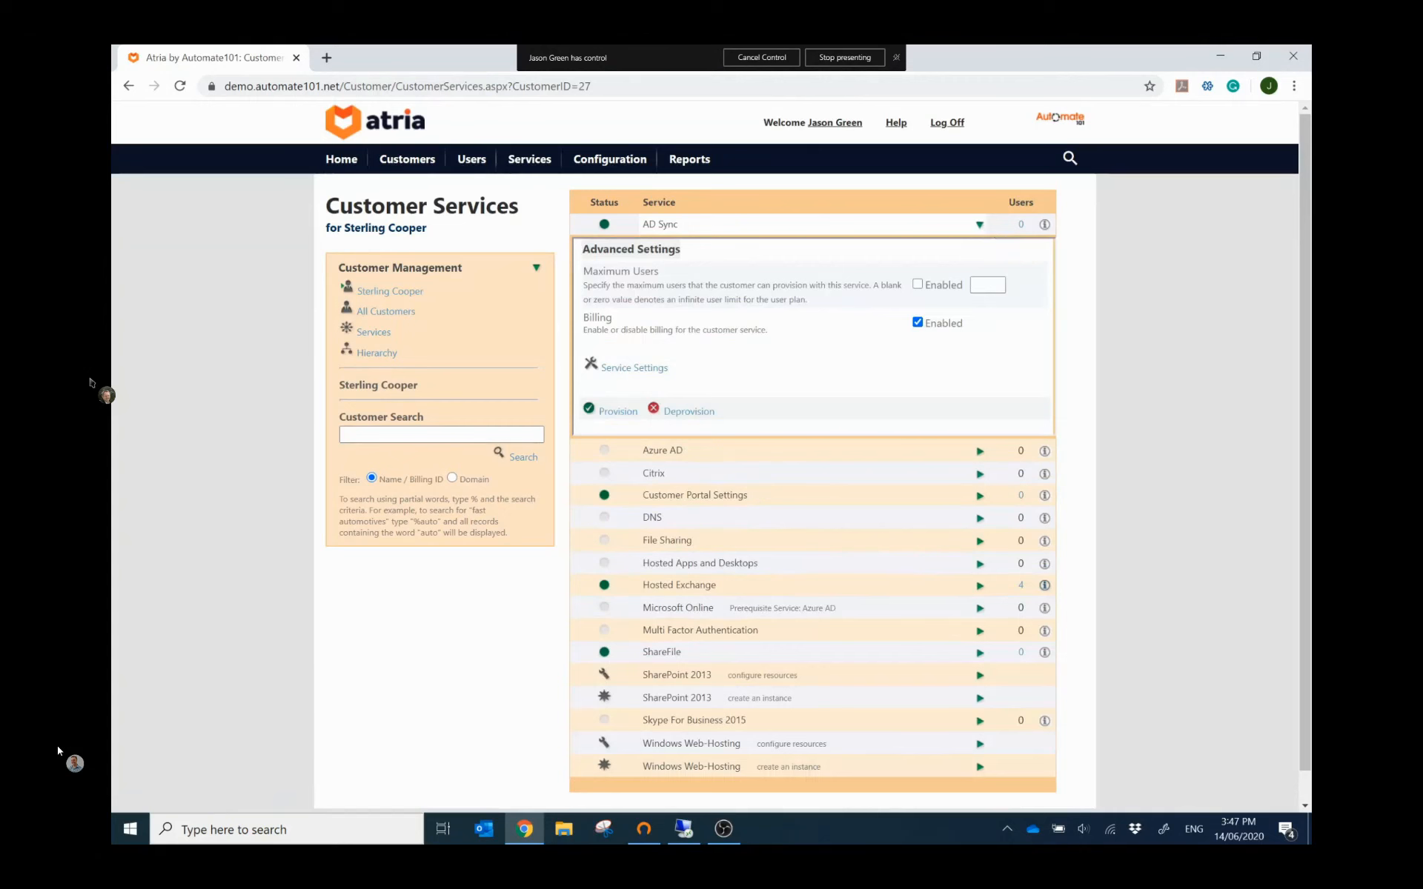
Step: Collapse the AD Sync settings and impersonate the fourth user in Sterling Cooper's user list
drag(665, 274, 584, 274)
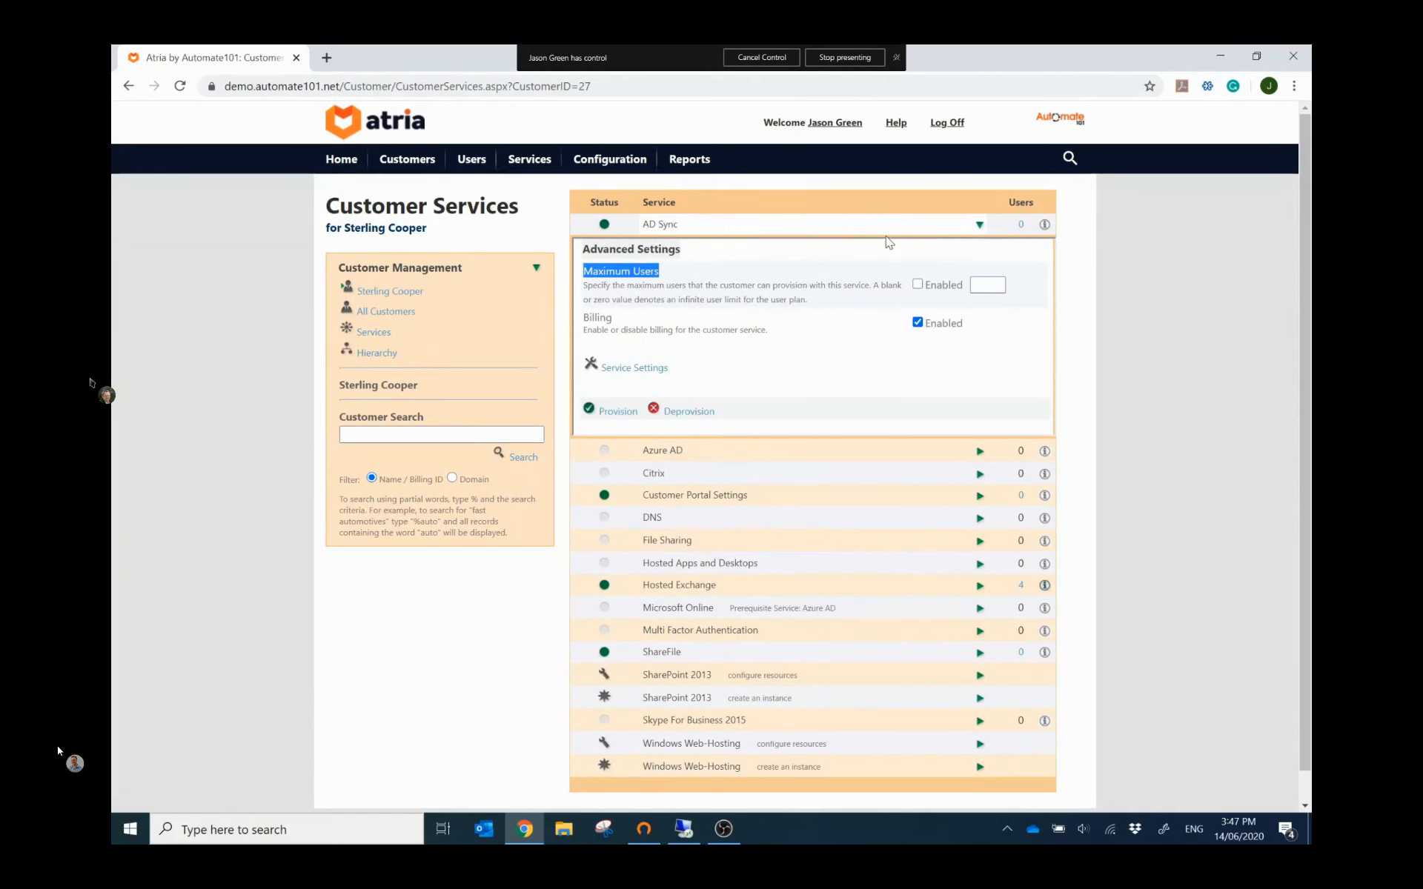
click(979, 229)
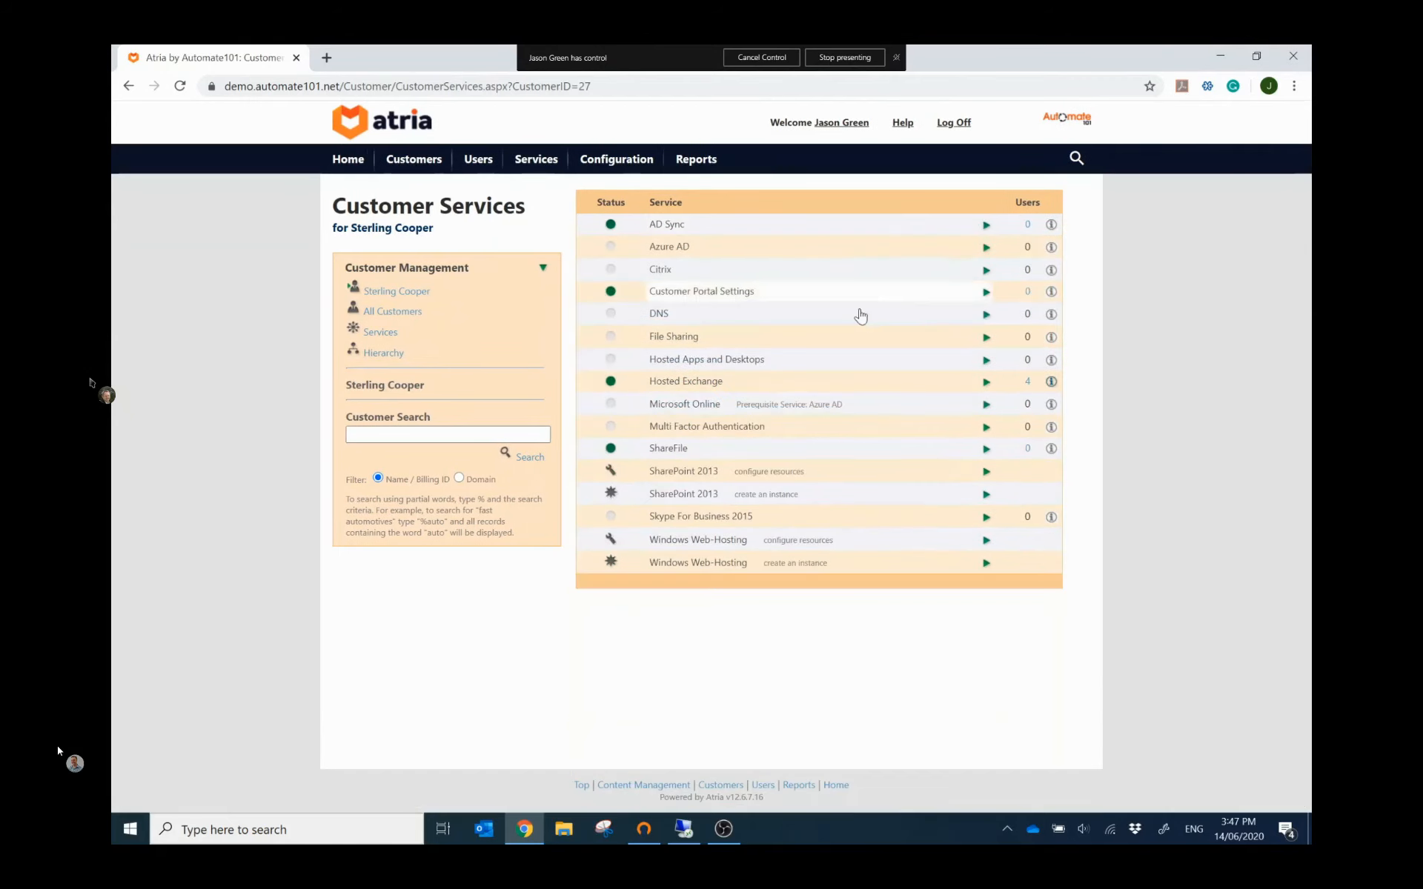
click(468, 162)
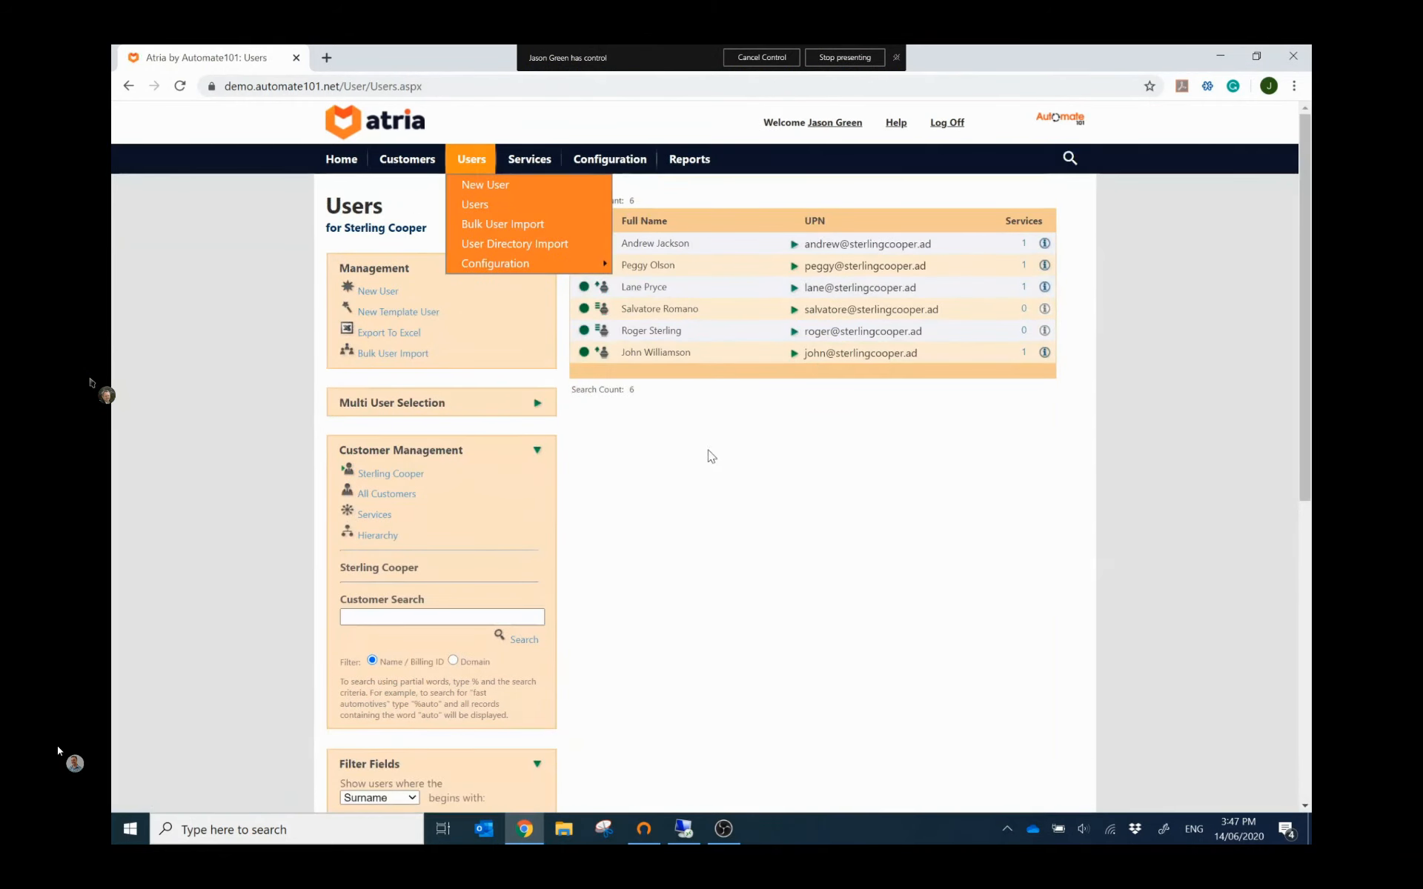
click(480, 204)
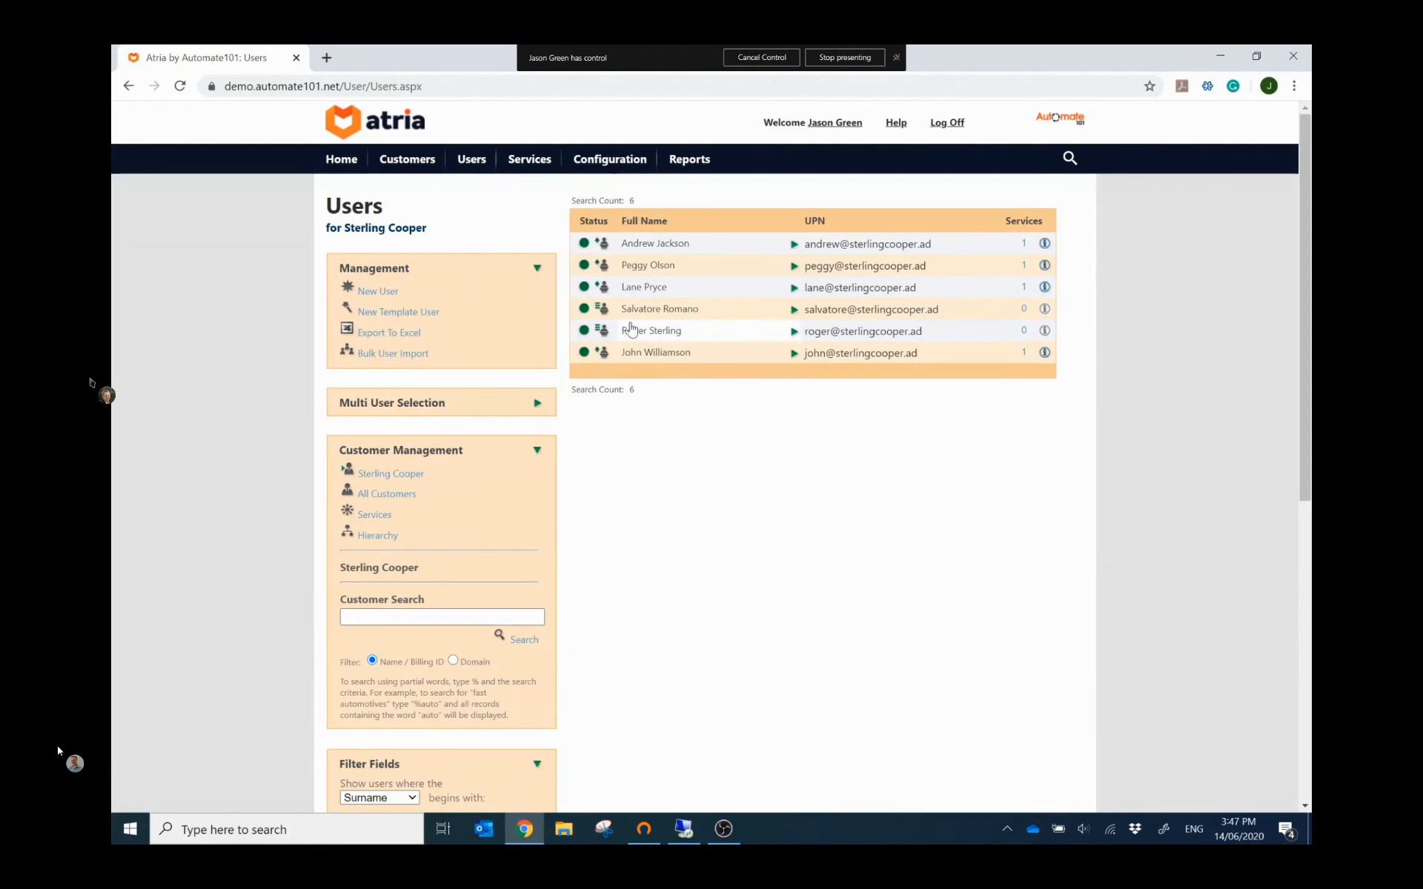
click(794, 310)
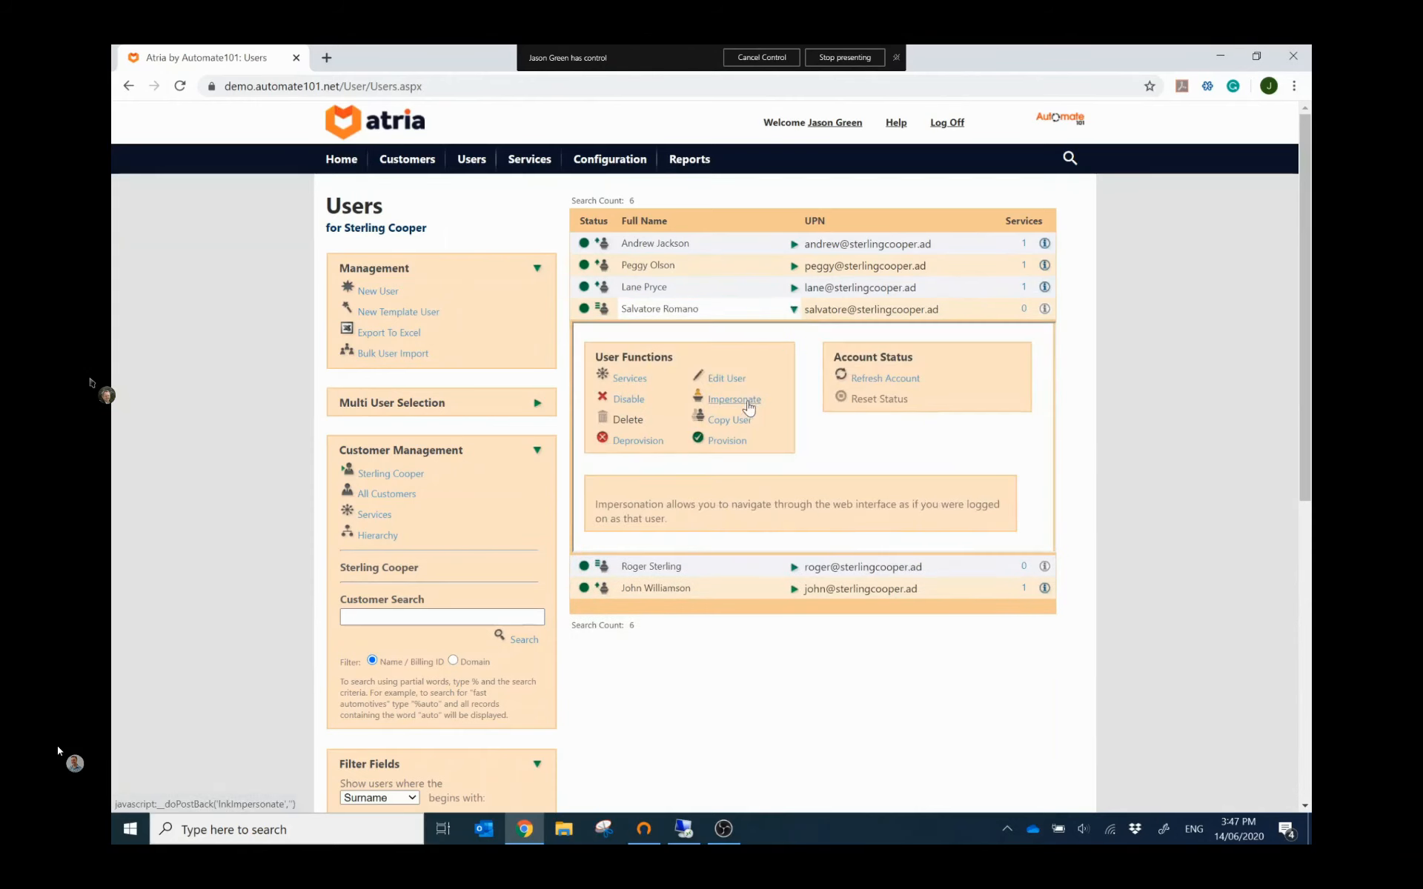
click(751, 401)
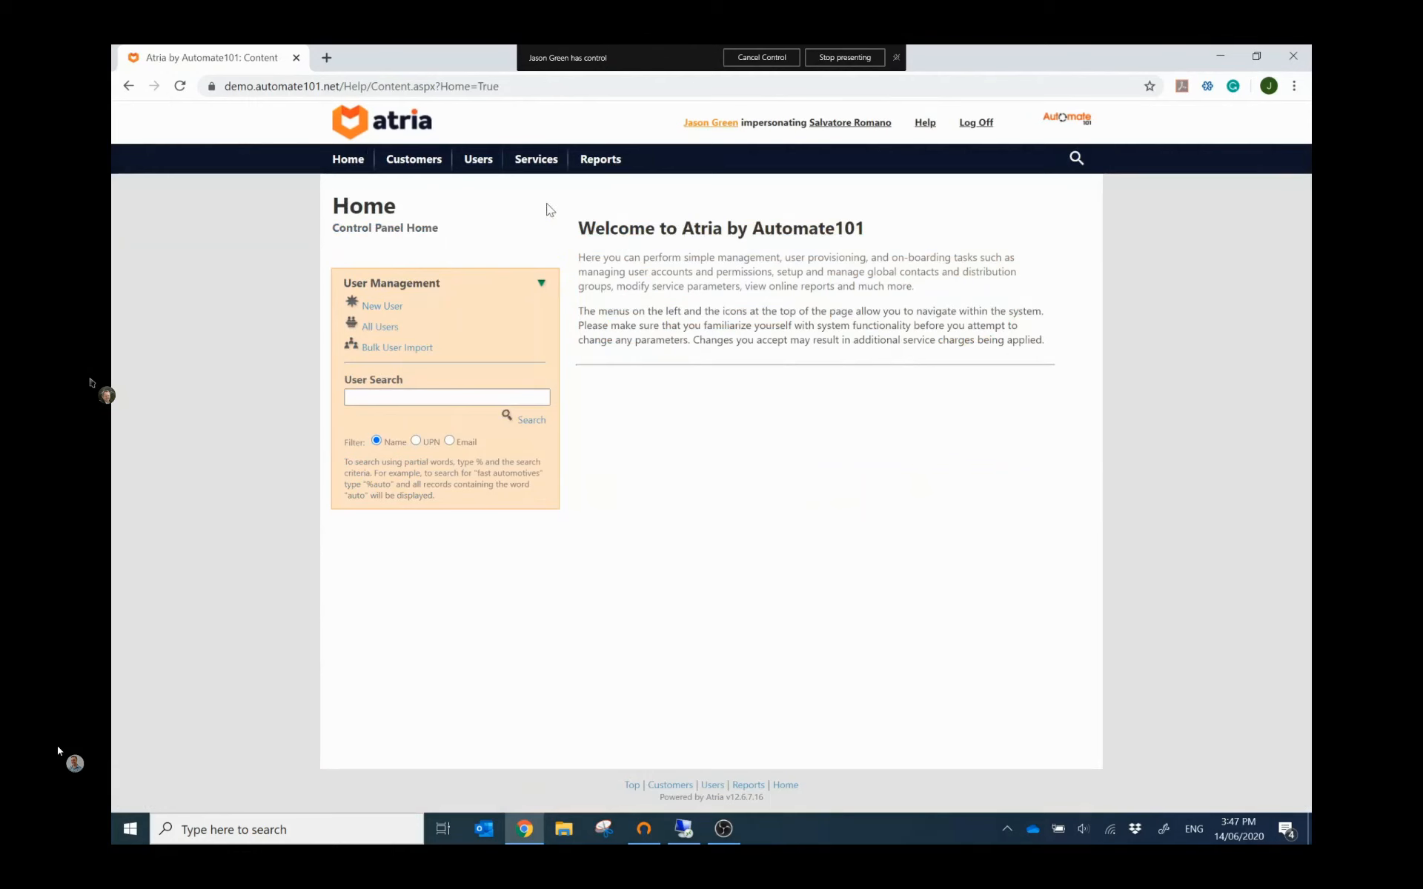
Step: View the AD Sync Download page as the impersonated user, then end impersonation
mouse_move(519, 169)
mouse_move(541, 226)
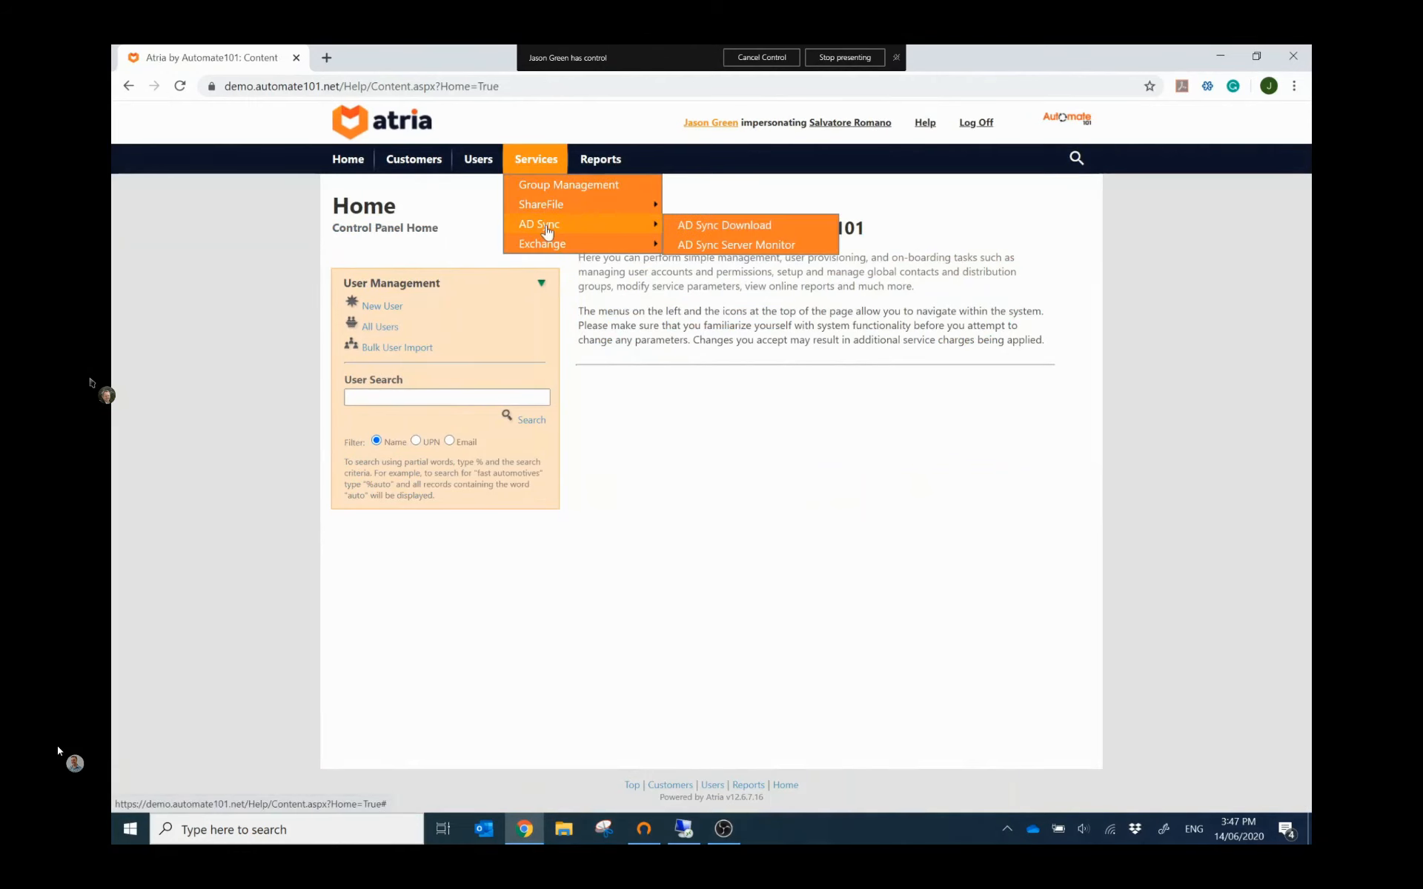
click(701, 231)
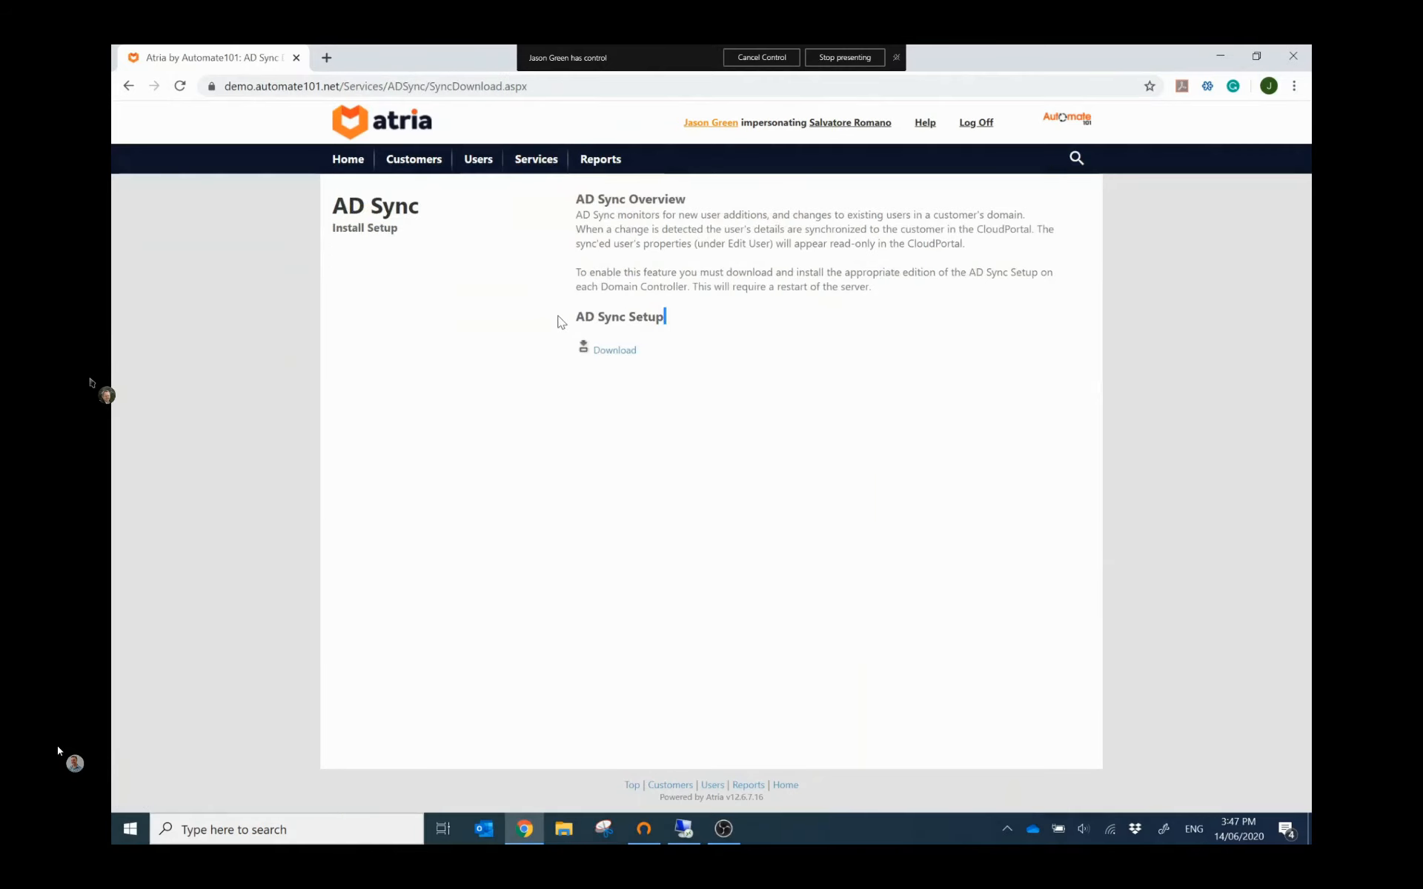
drag(583, 318, 664, 317)
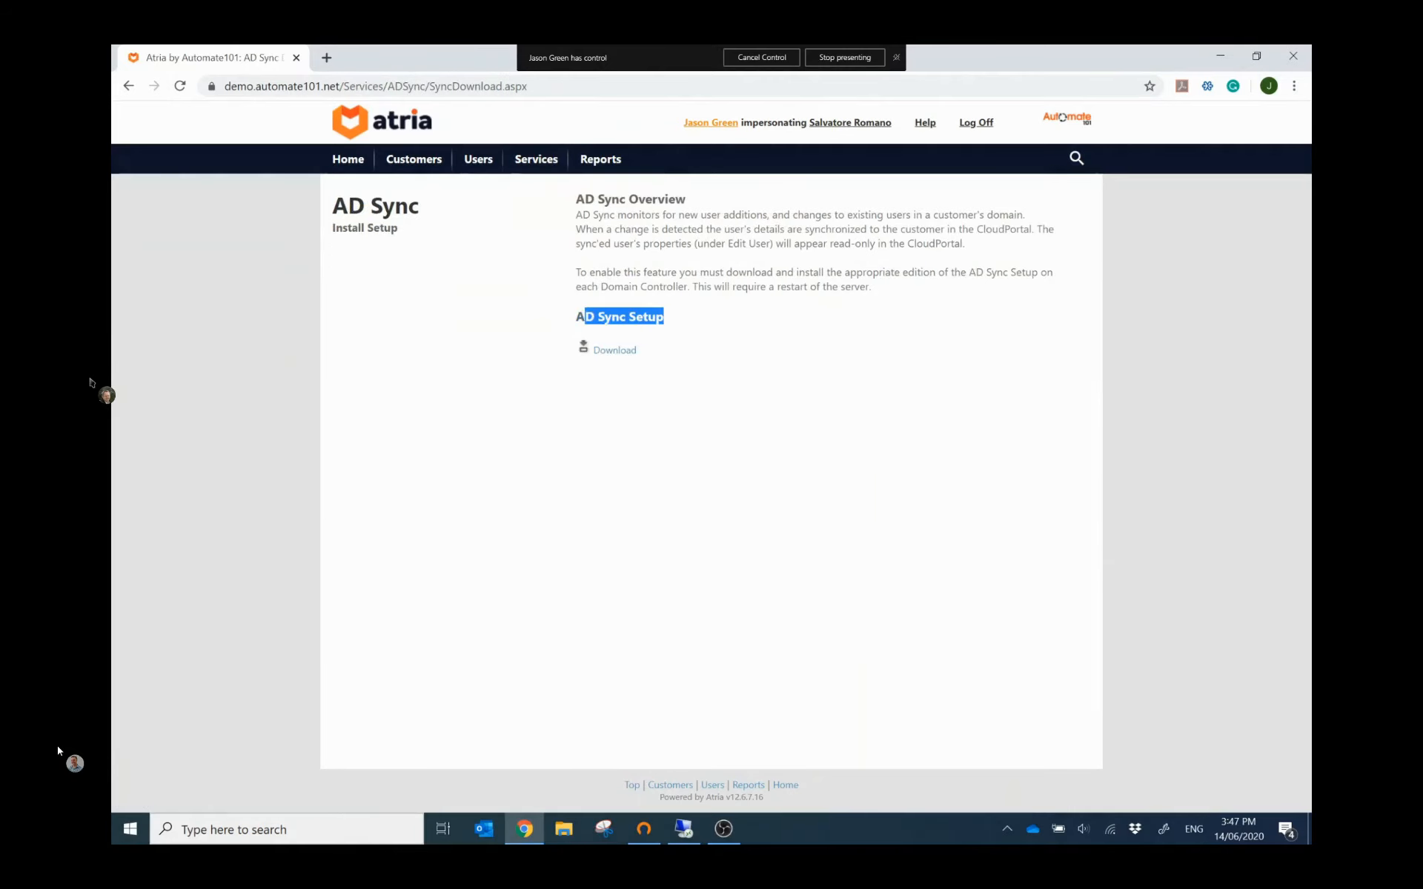
click(868, 321)
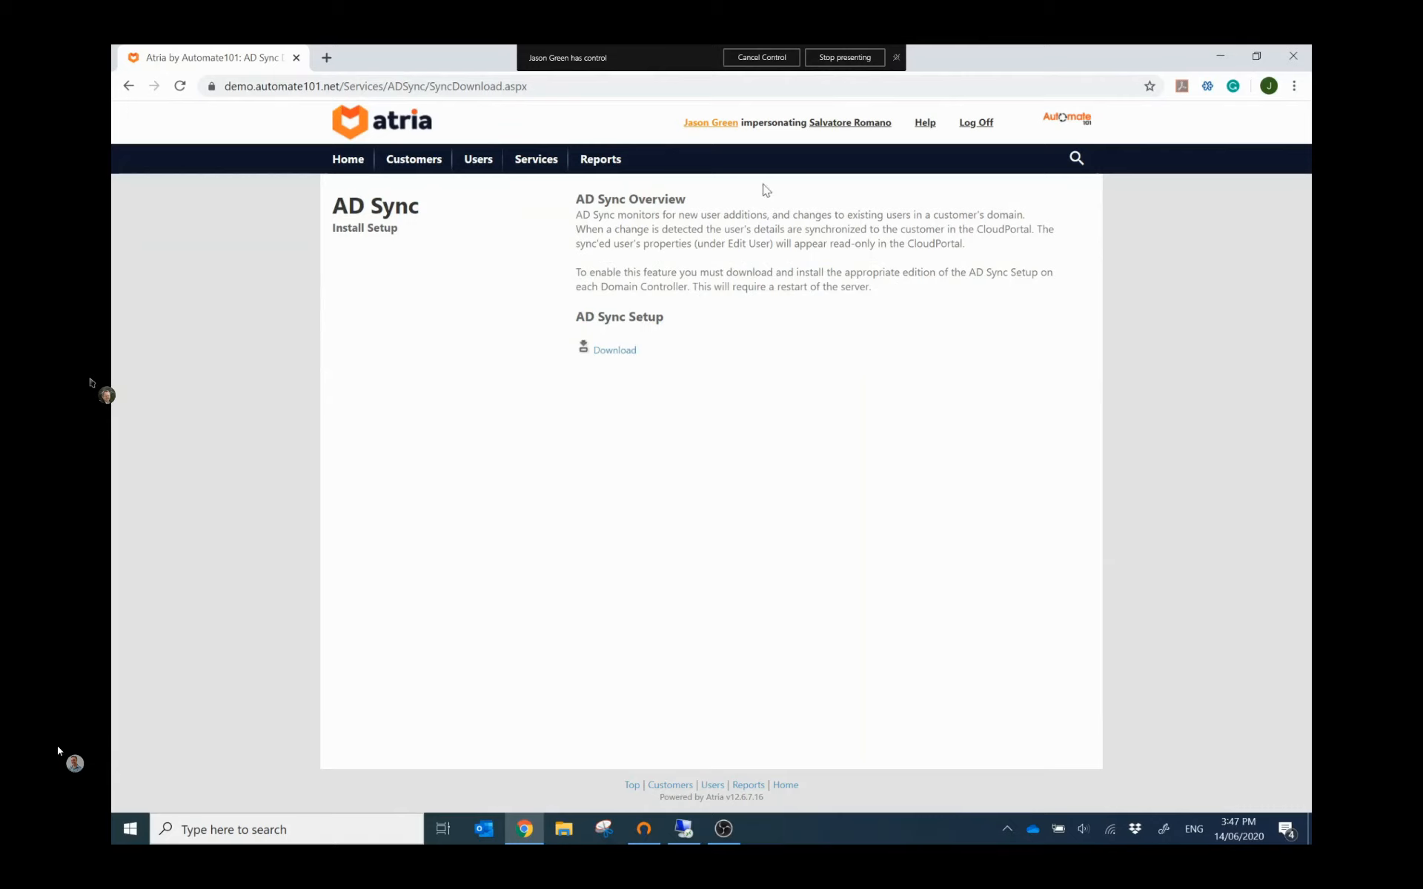
click(710, 123)
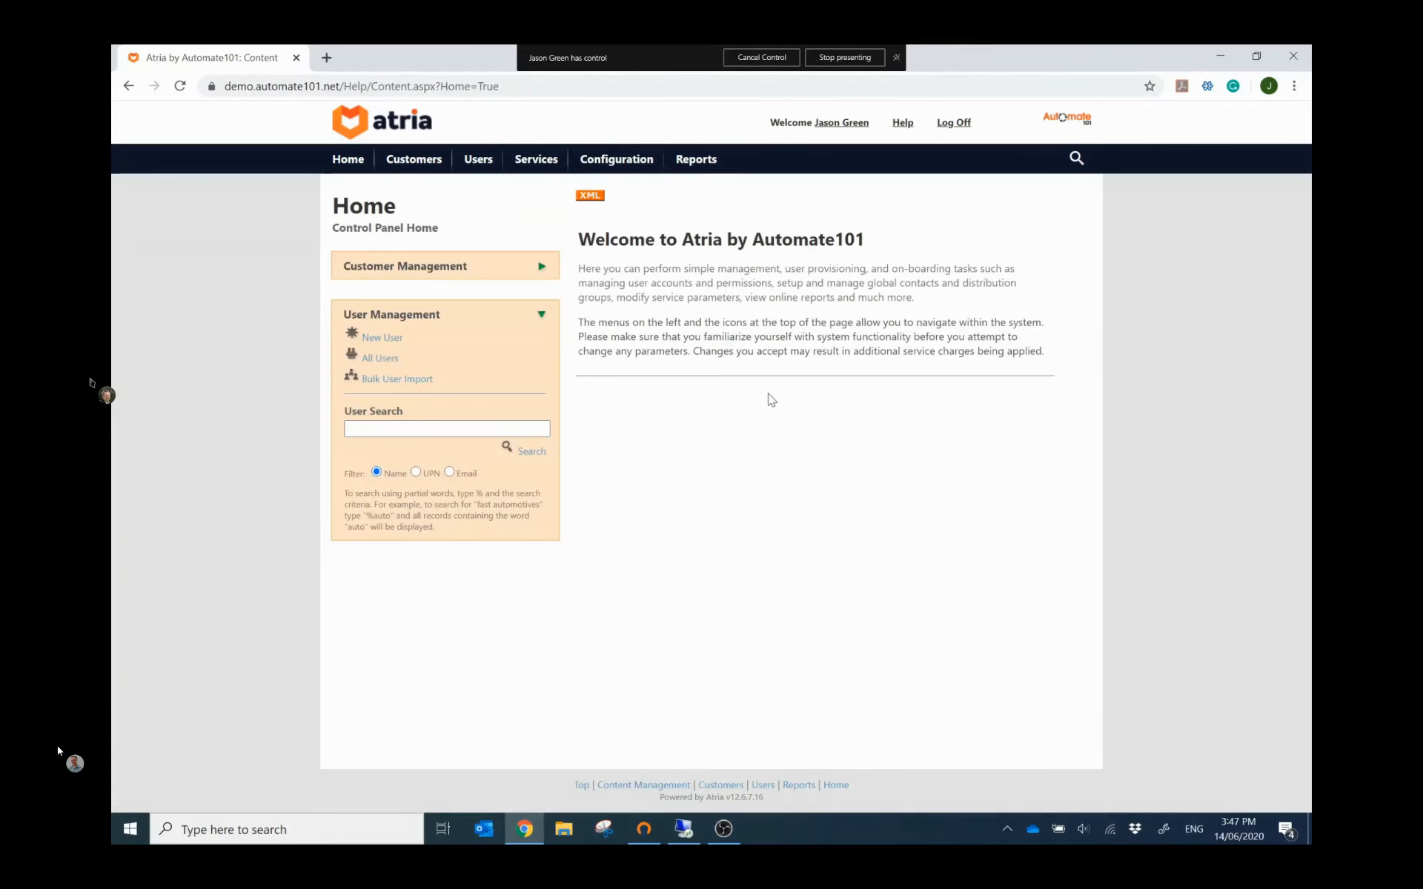
Step: Search the customer list filtered by the AD Sync service
click(434, 162)
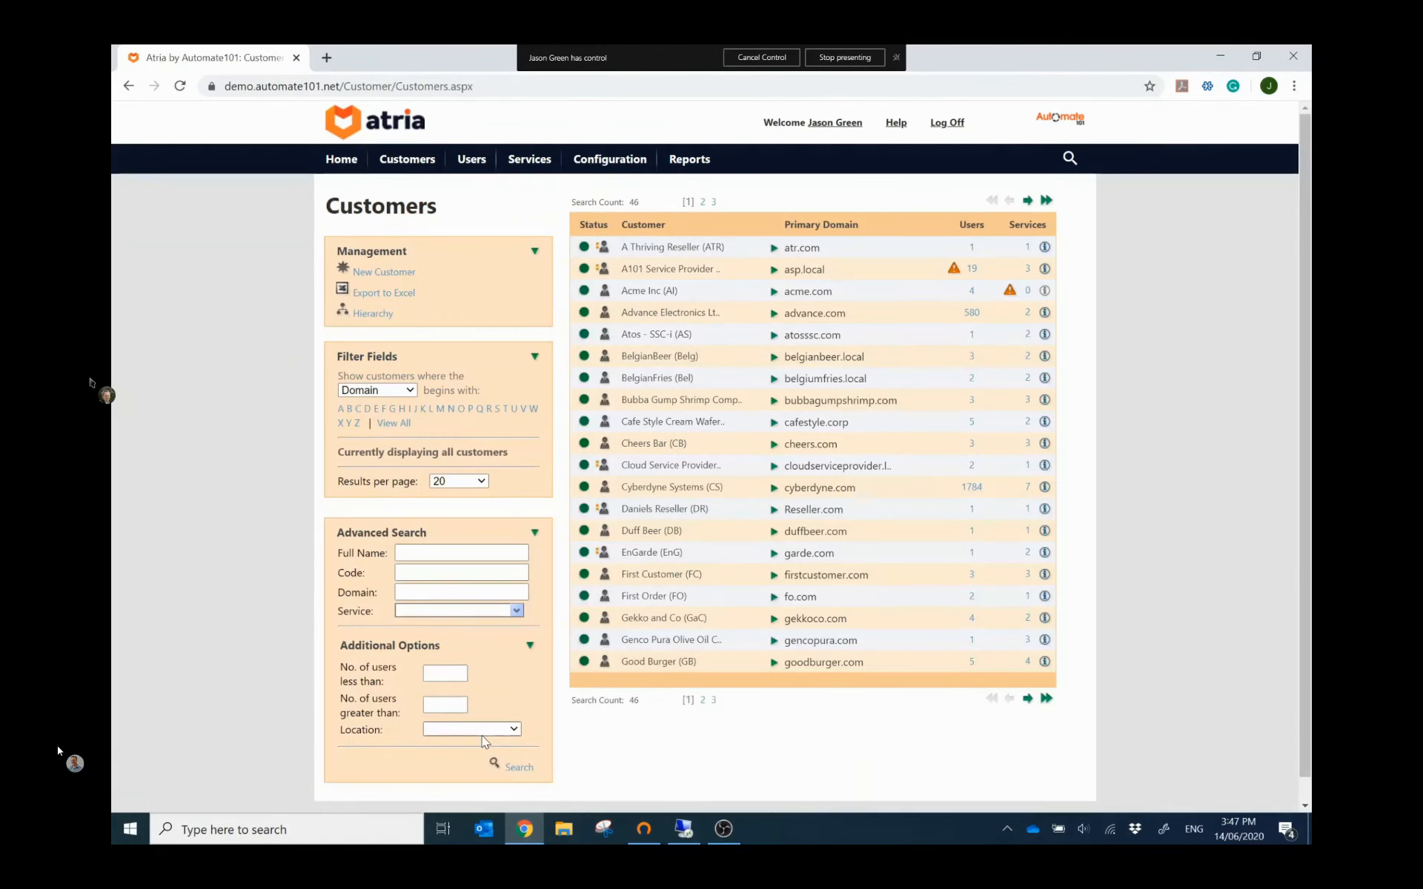
click(482, 734)
click(443, 730)
click(436, 609)
click(426, 638)
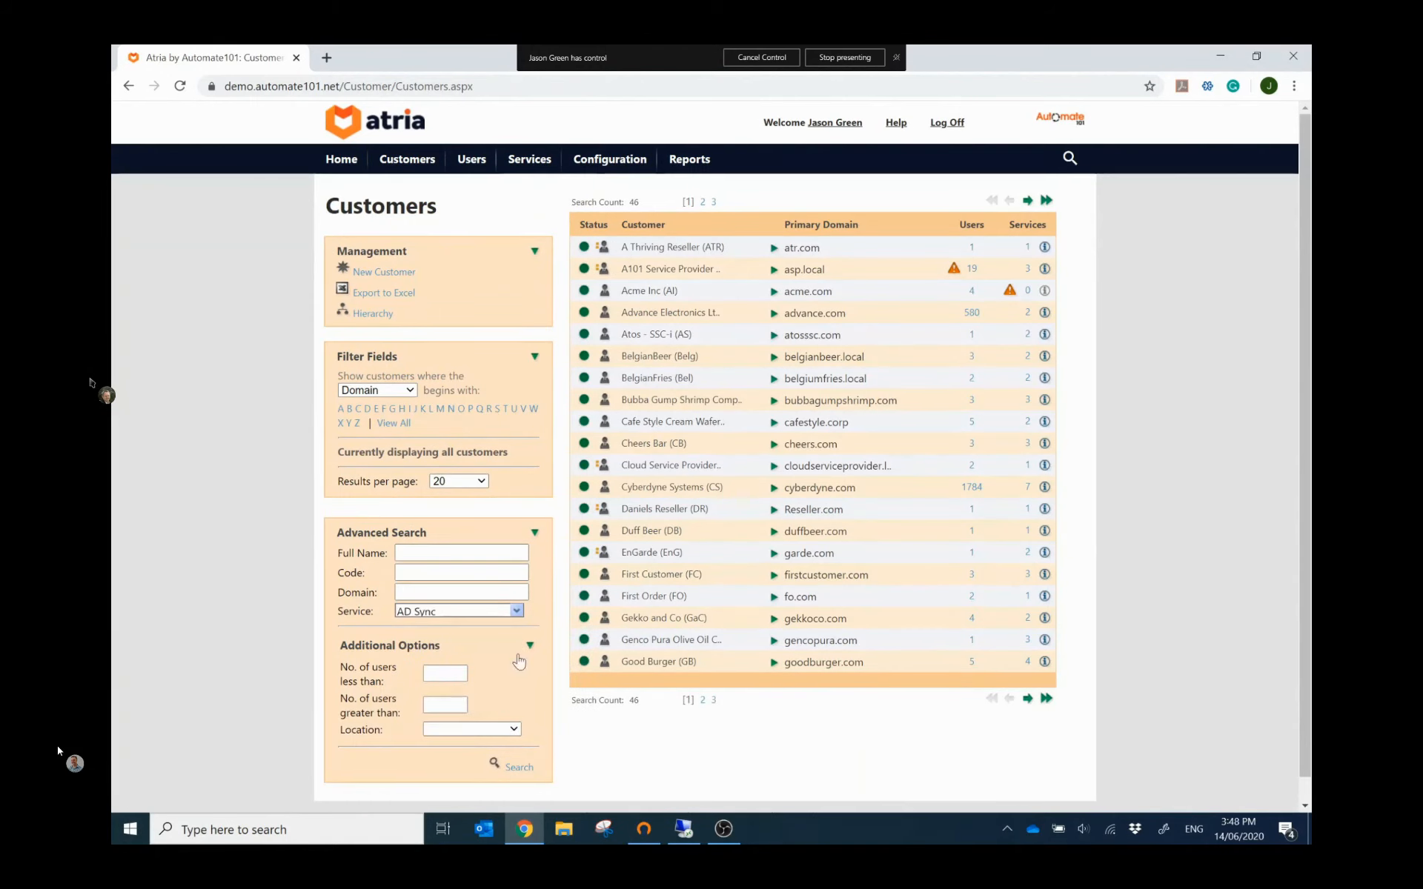
click(510, 767)
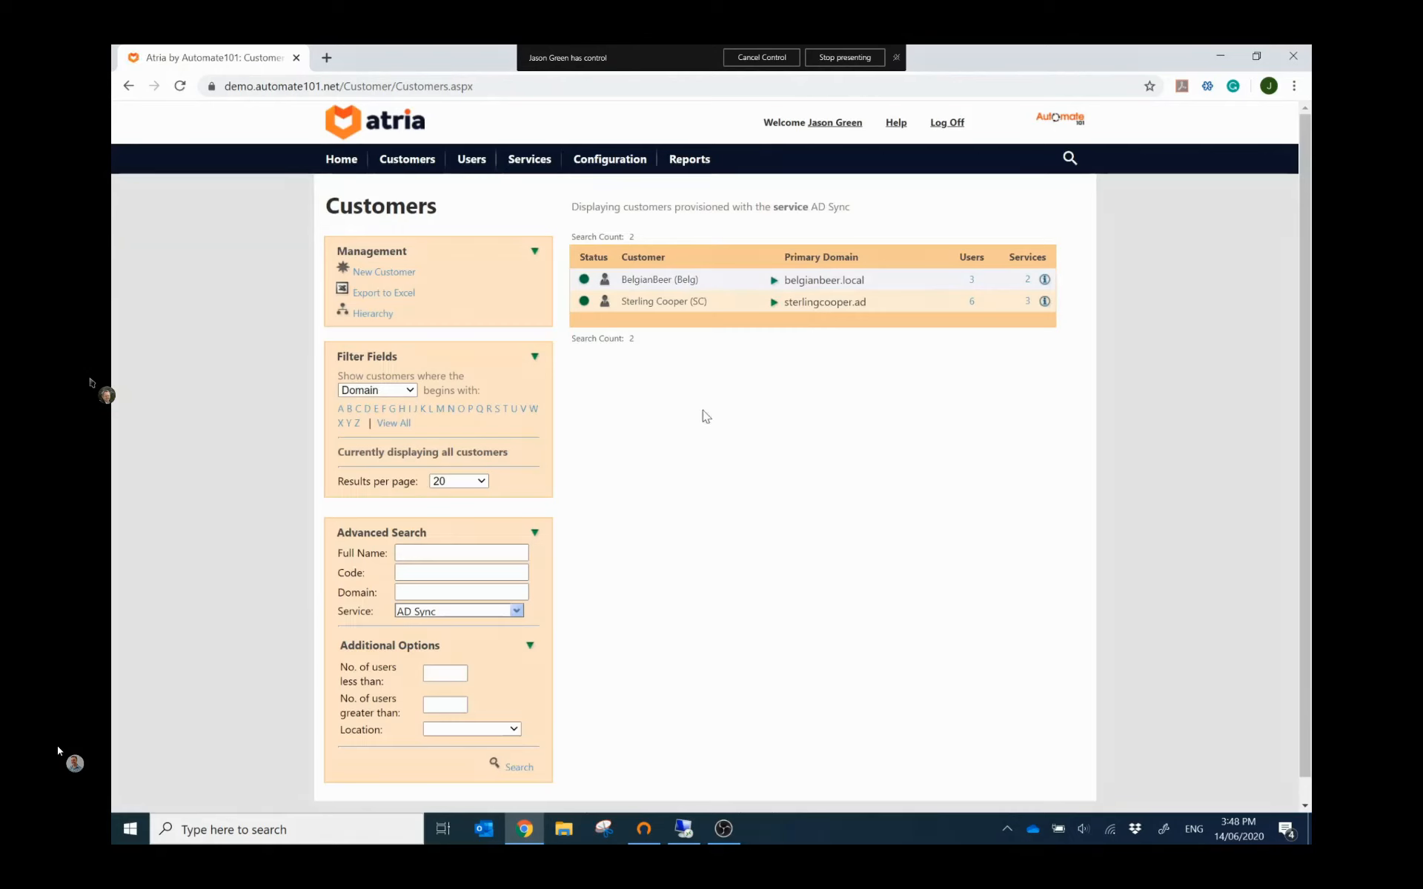
Step: Open Sterling Cooper's user list, then switch to the remote Windows server desktop
click(773, 303)
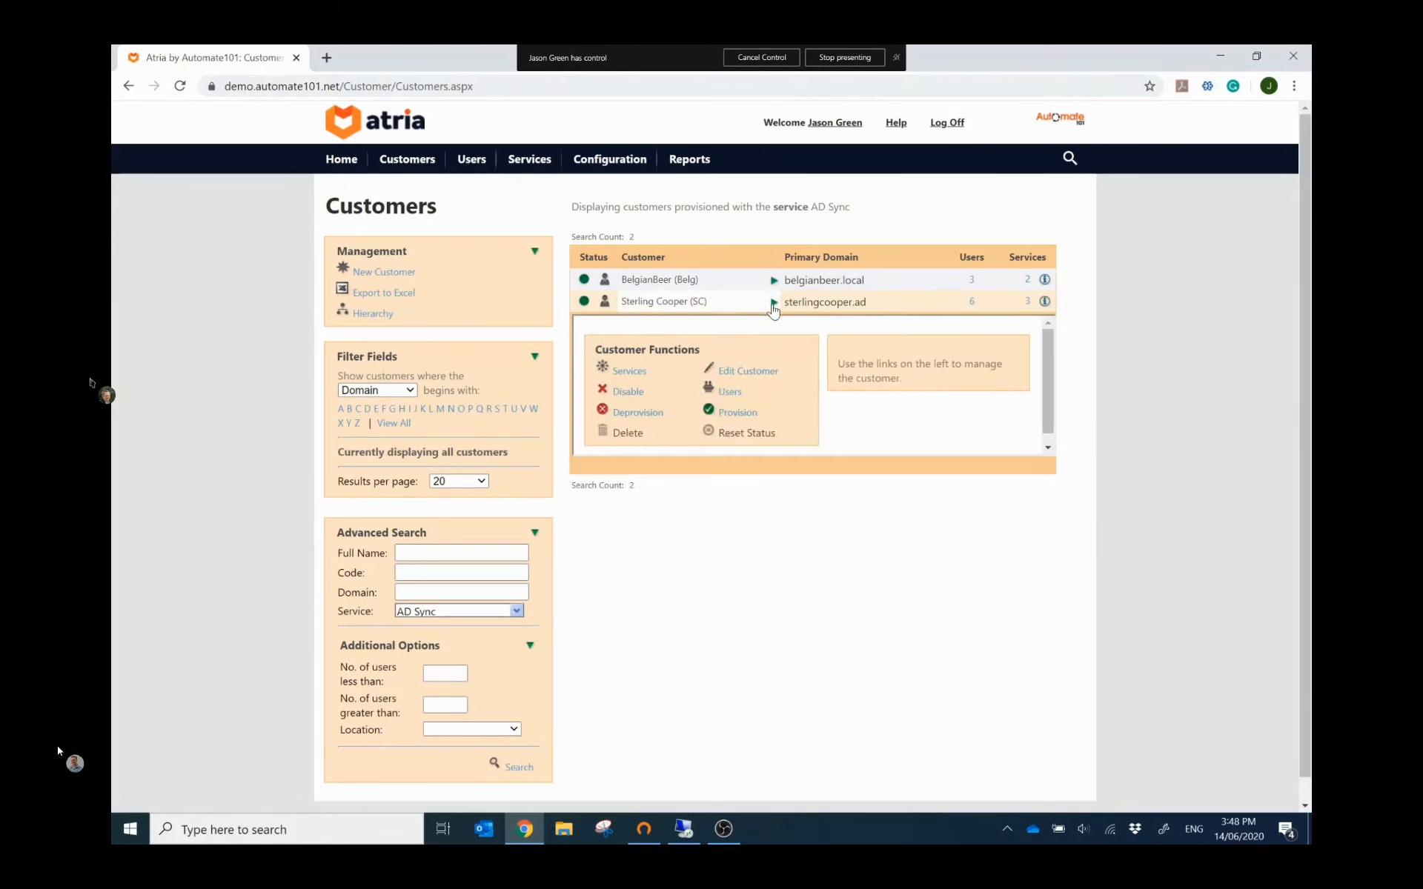
click(729, 396)
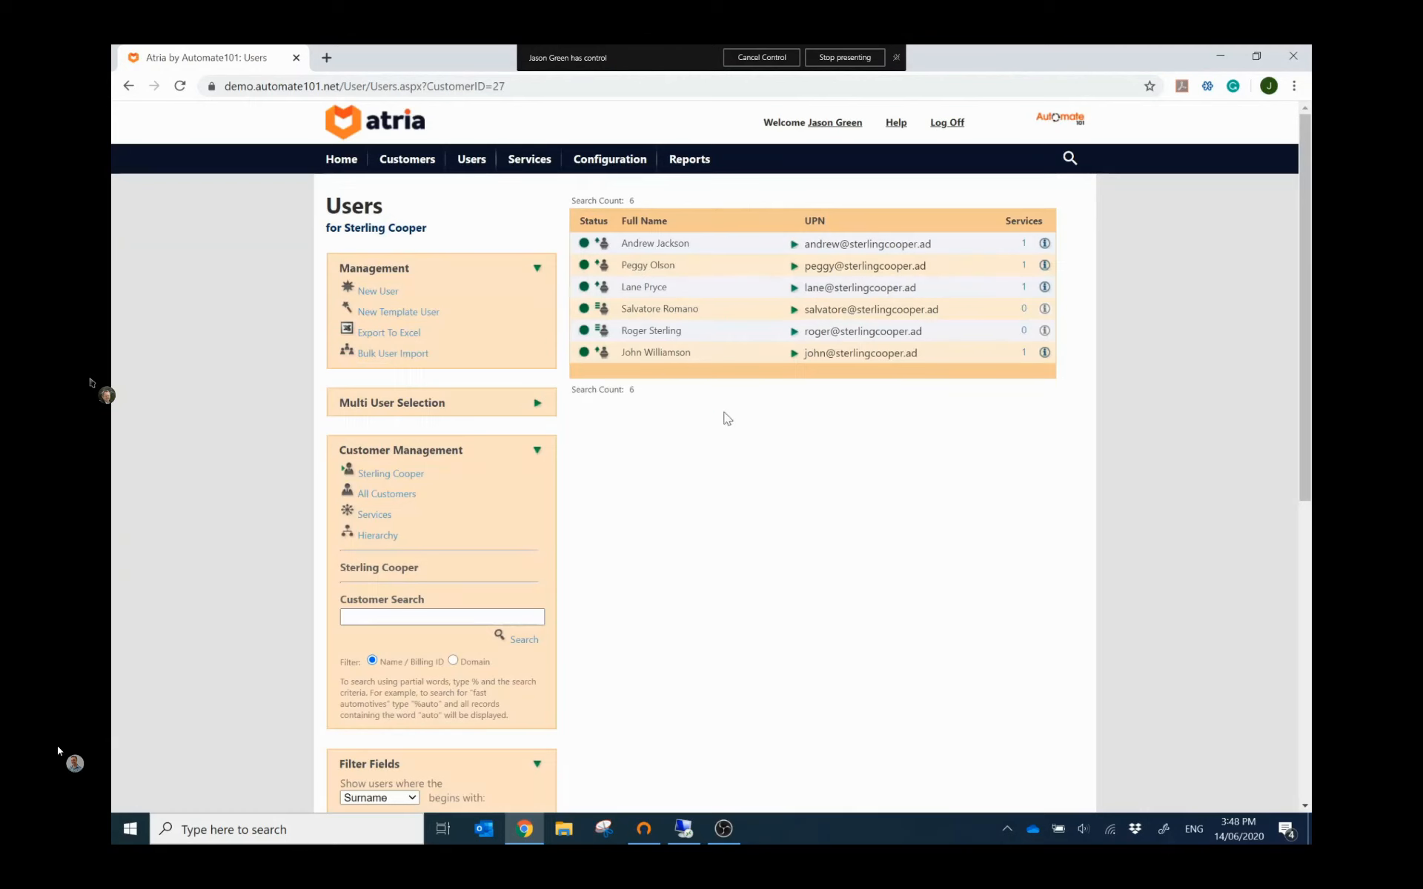
click(792, 252)
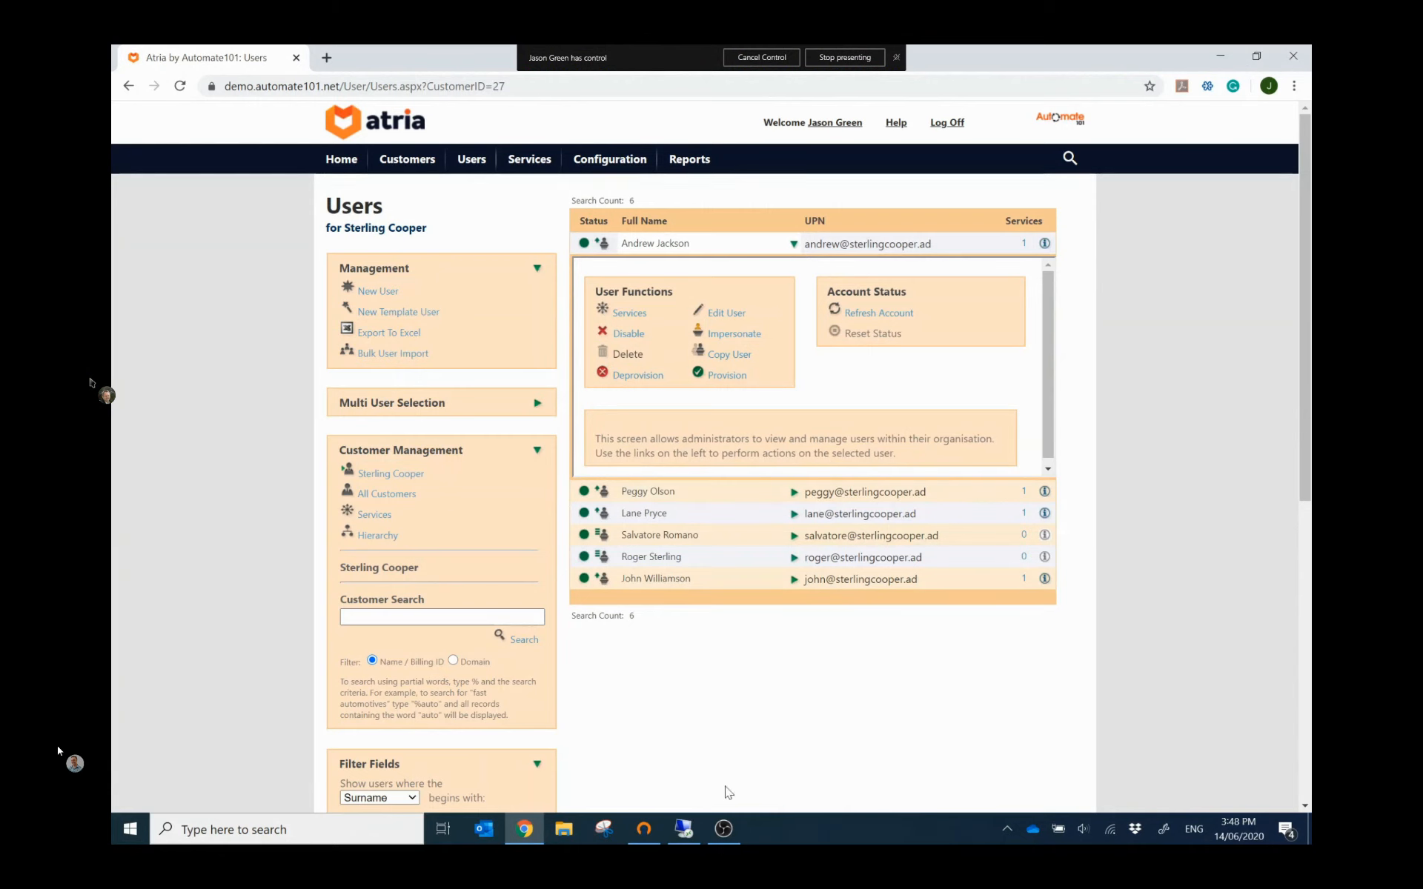
click(692, 832)
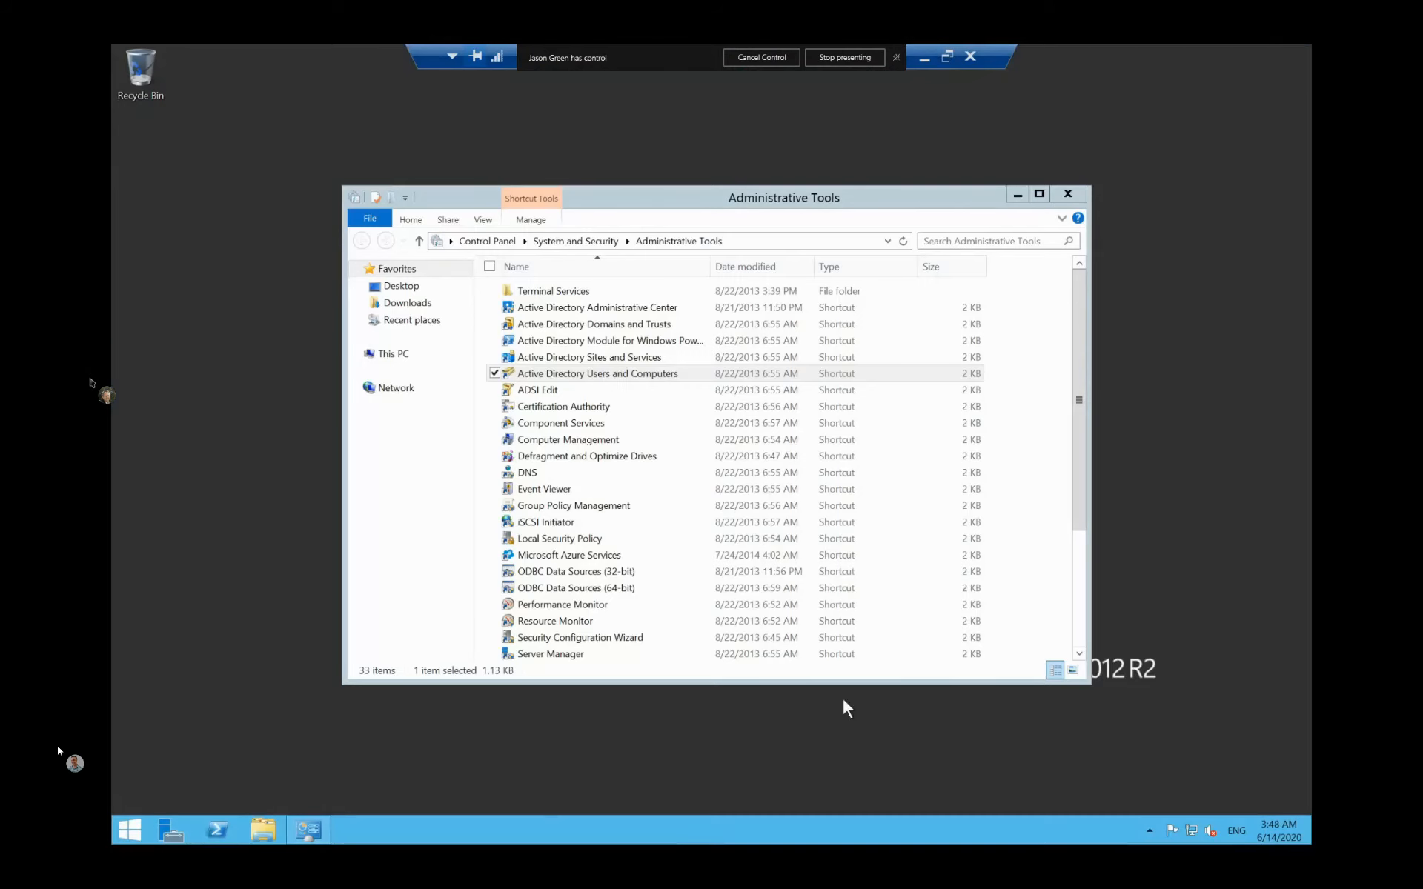
Step: In Active Directory Users and Computers, review the first user's account and group memberships
double_click(649, 373)
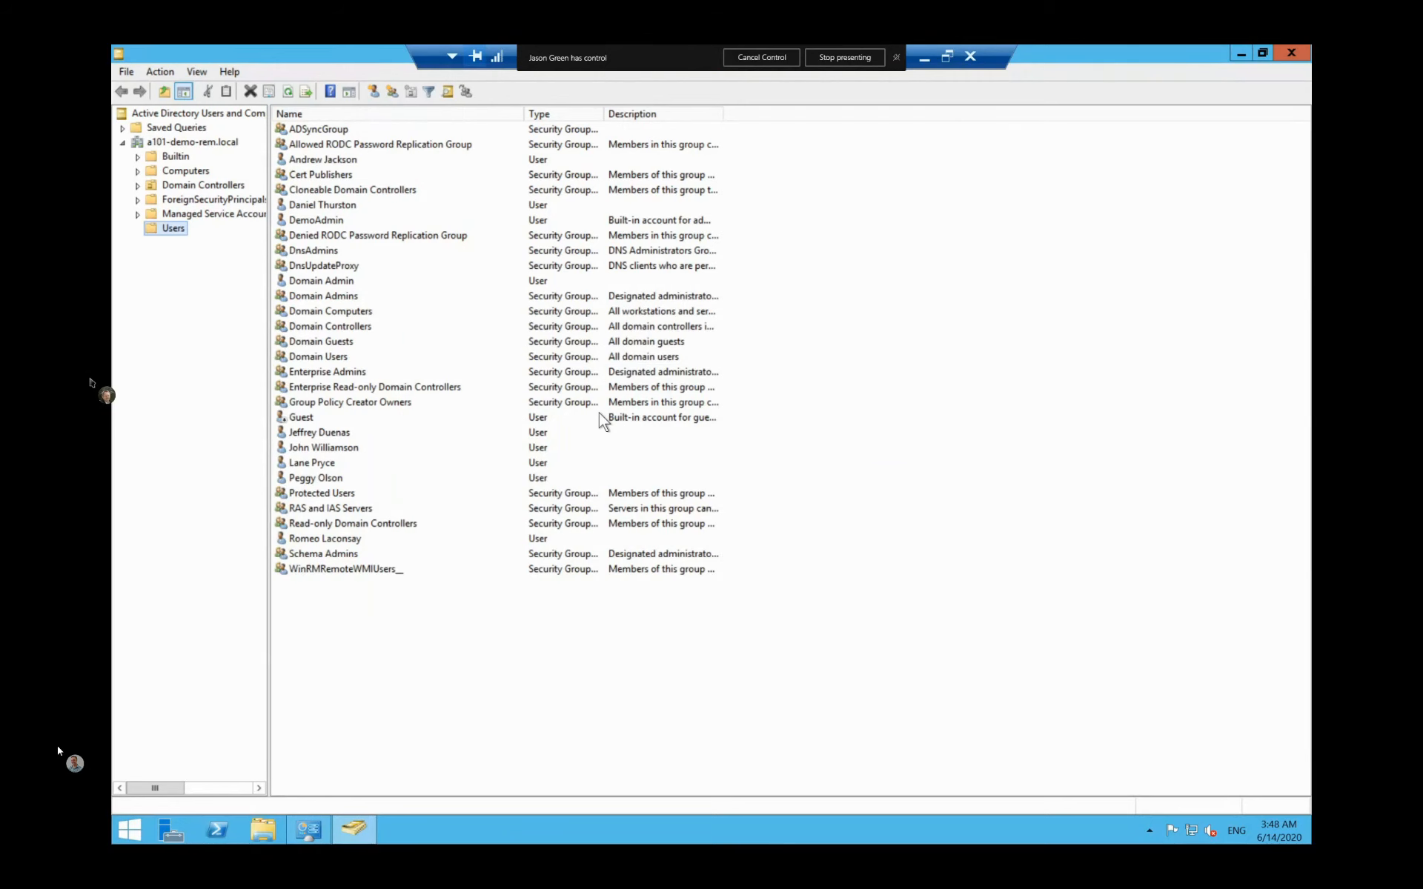
double_click(329, 161)
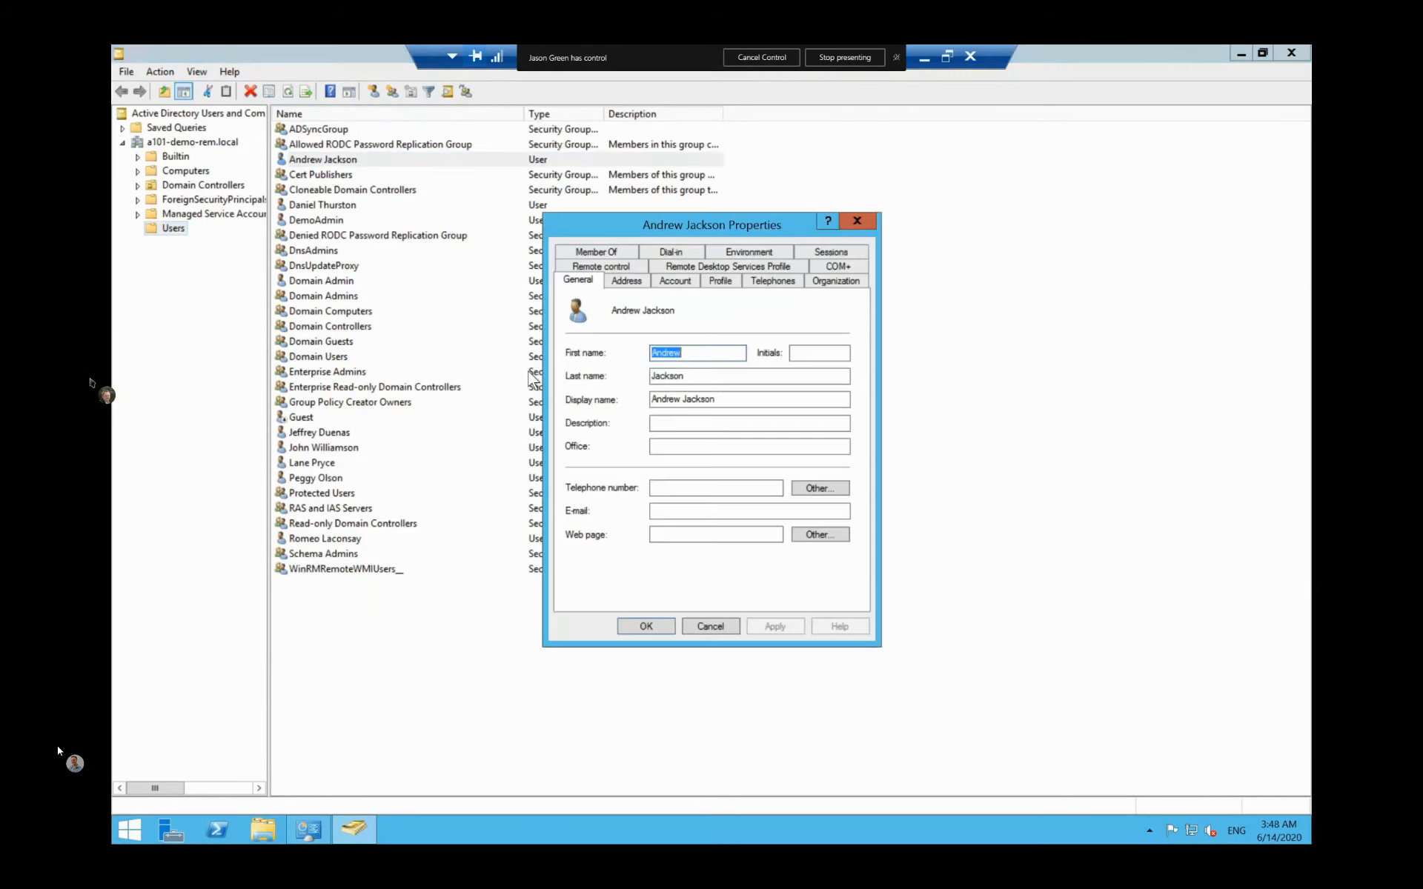
click(676, 281)
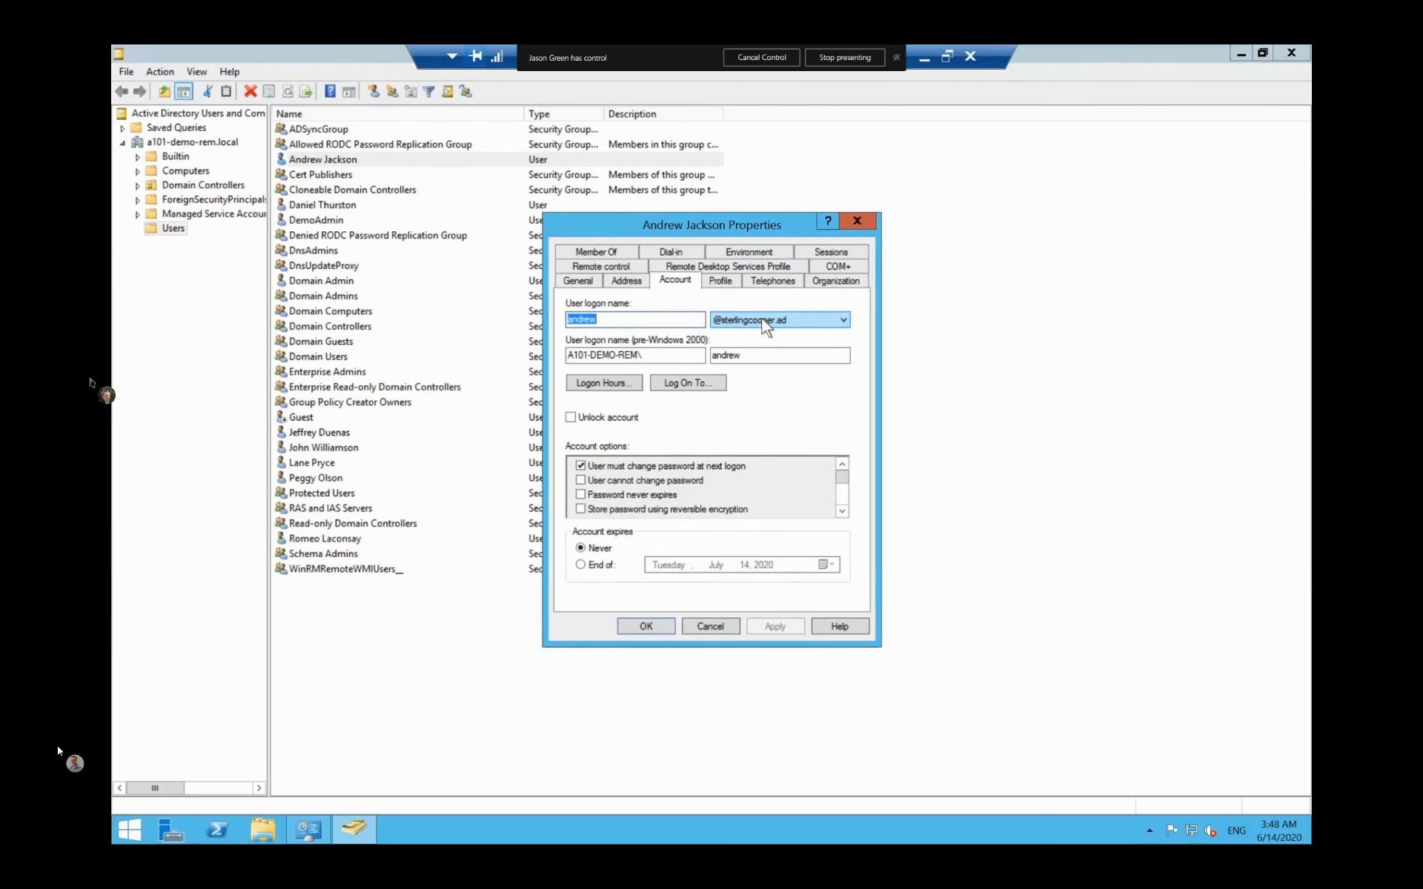
click(602, 250)
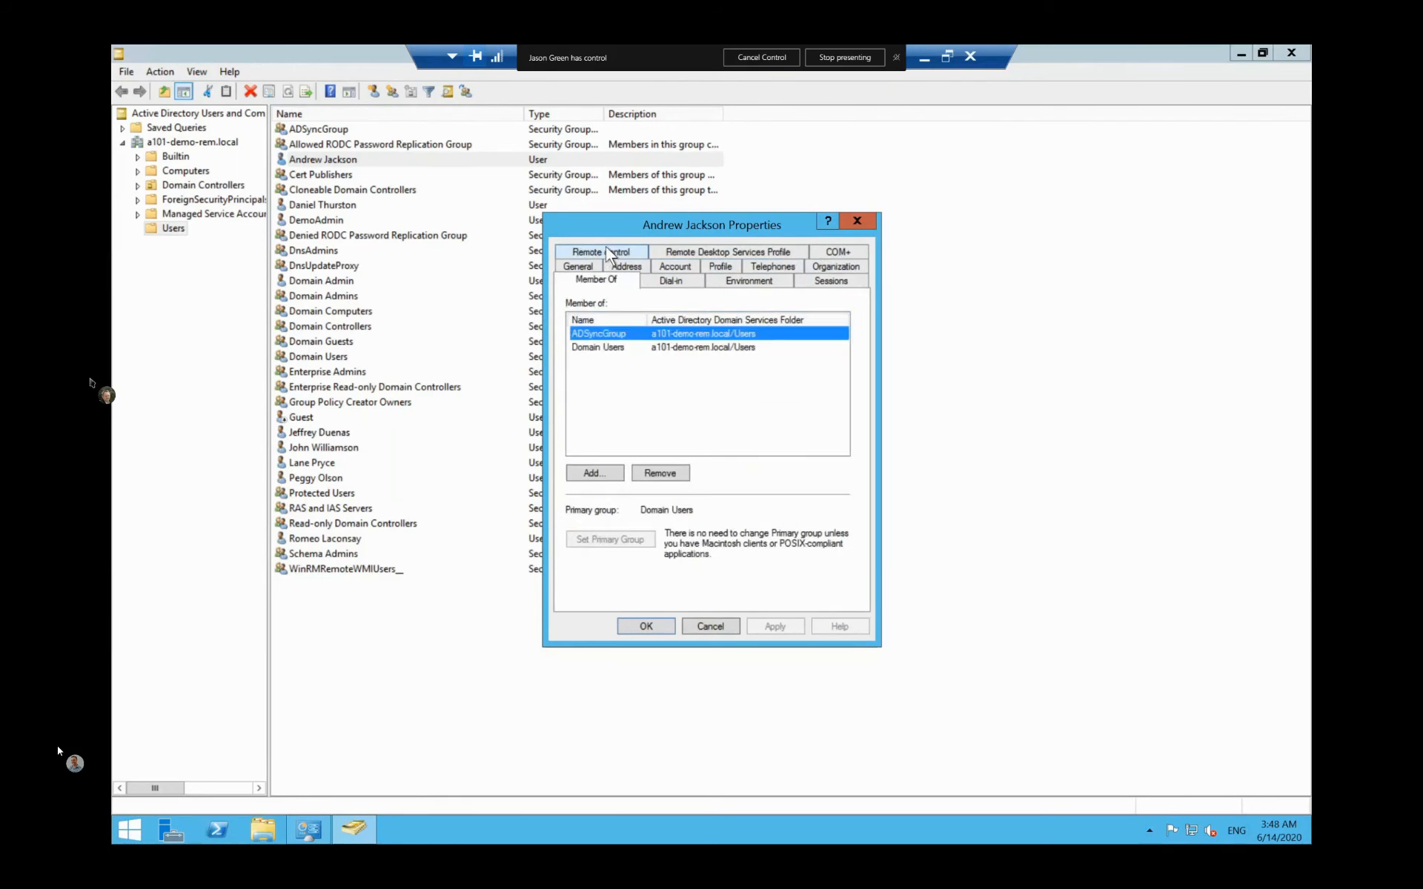
click(705, 626)
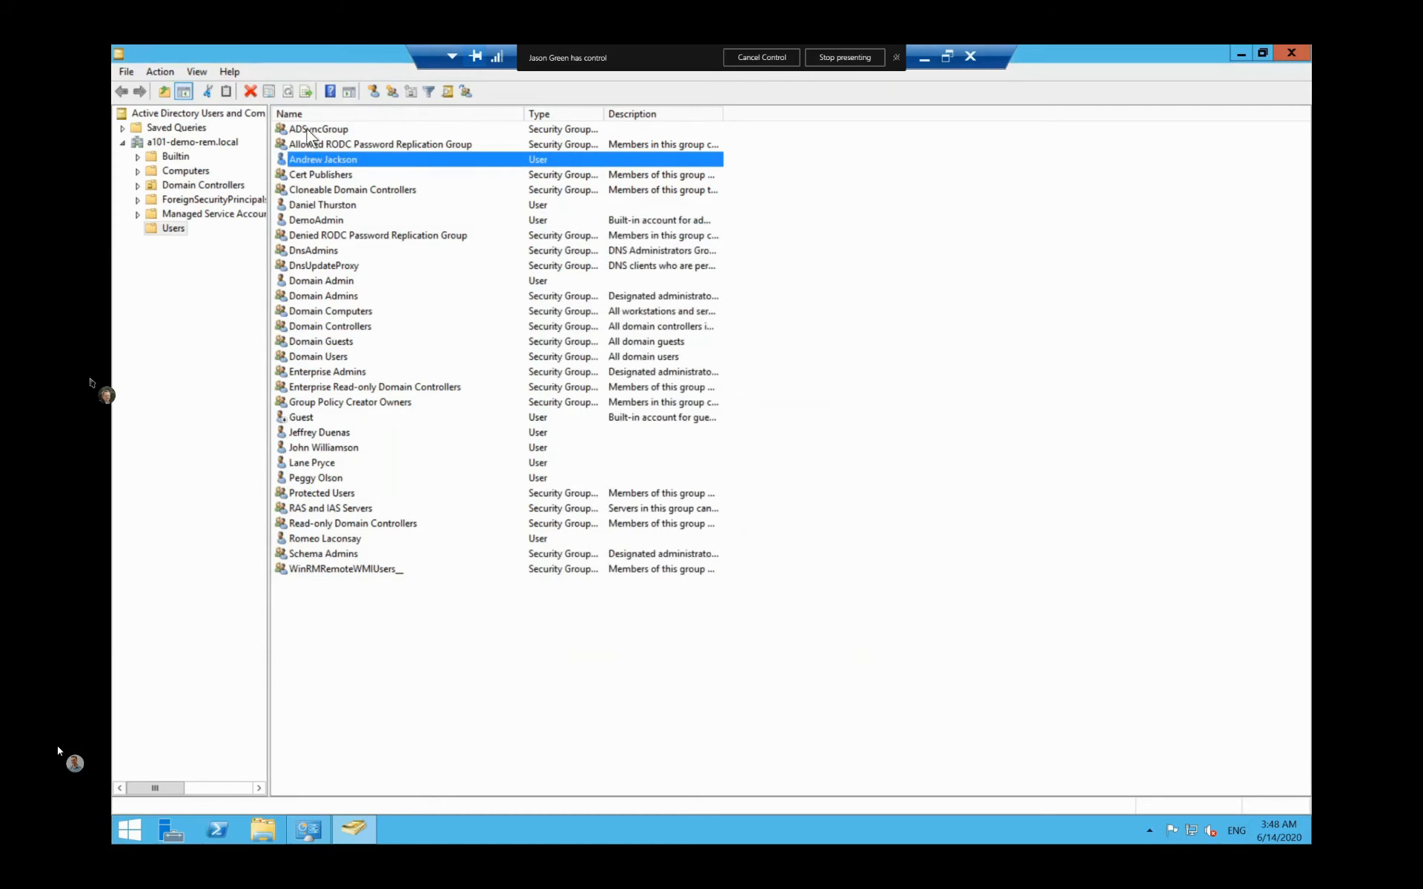
Step: Review ADSyncGroup's four members without changing anything
double_click(306, 131)
click(615, 250)
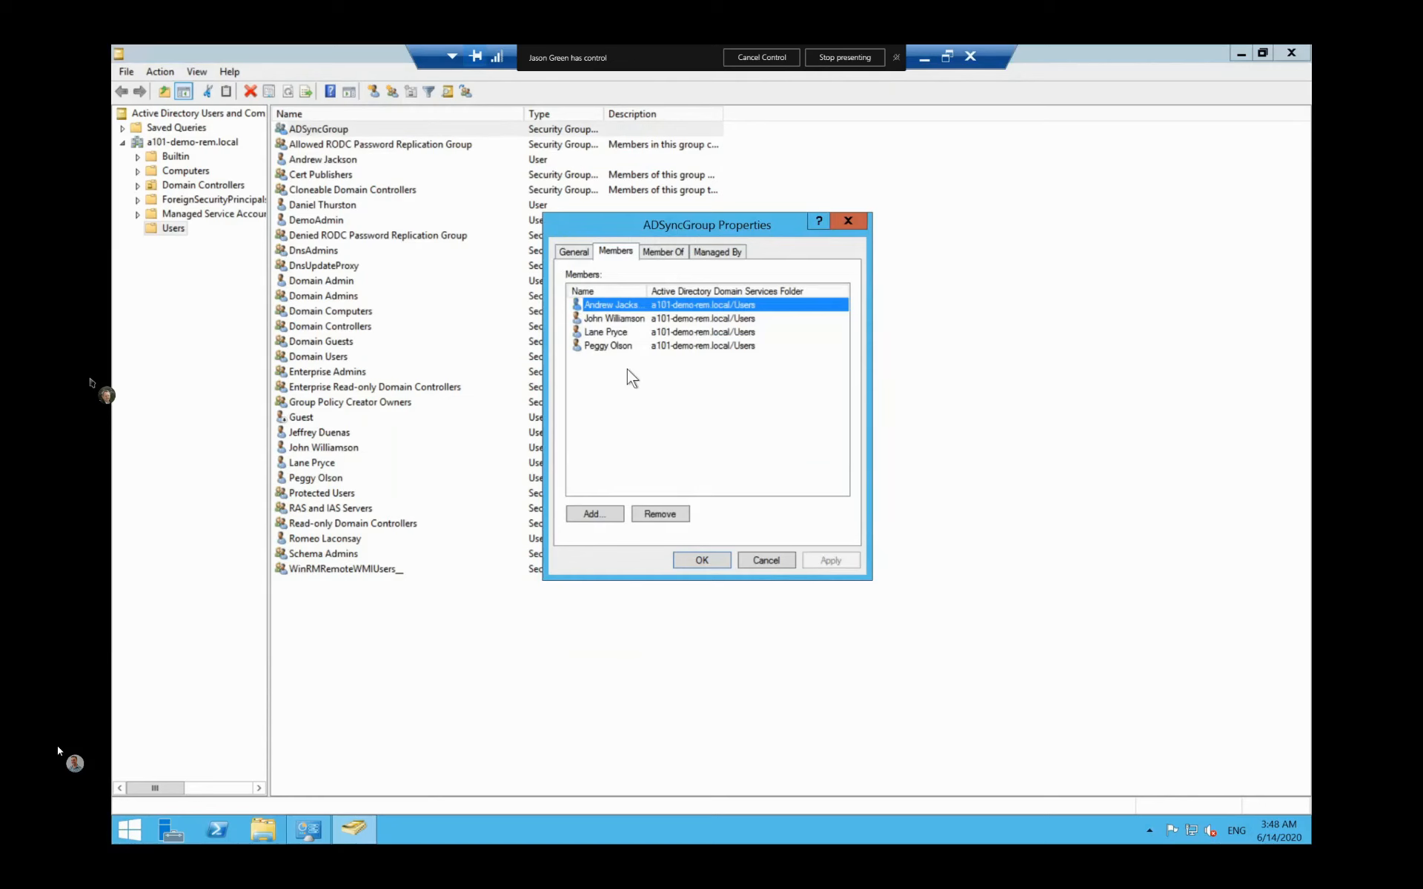
click(763, 560)
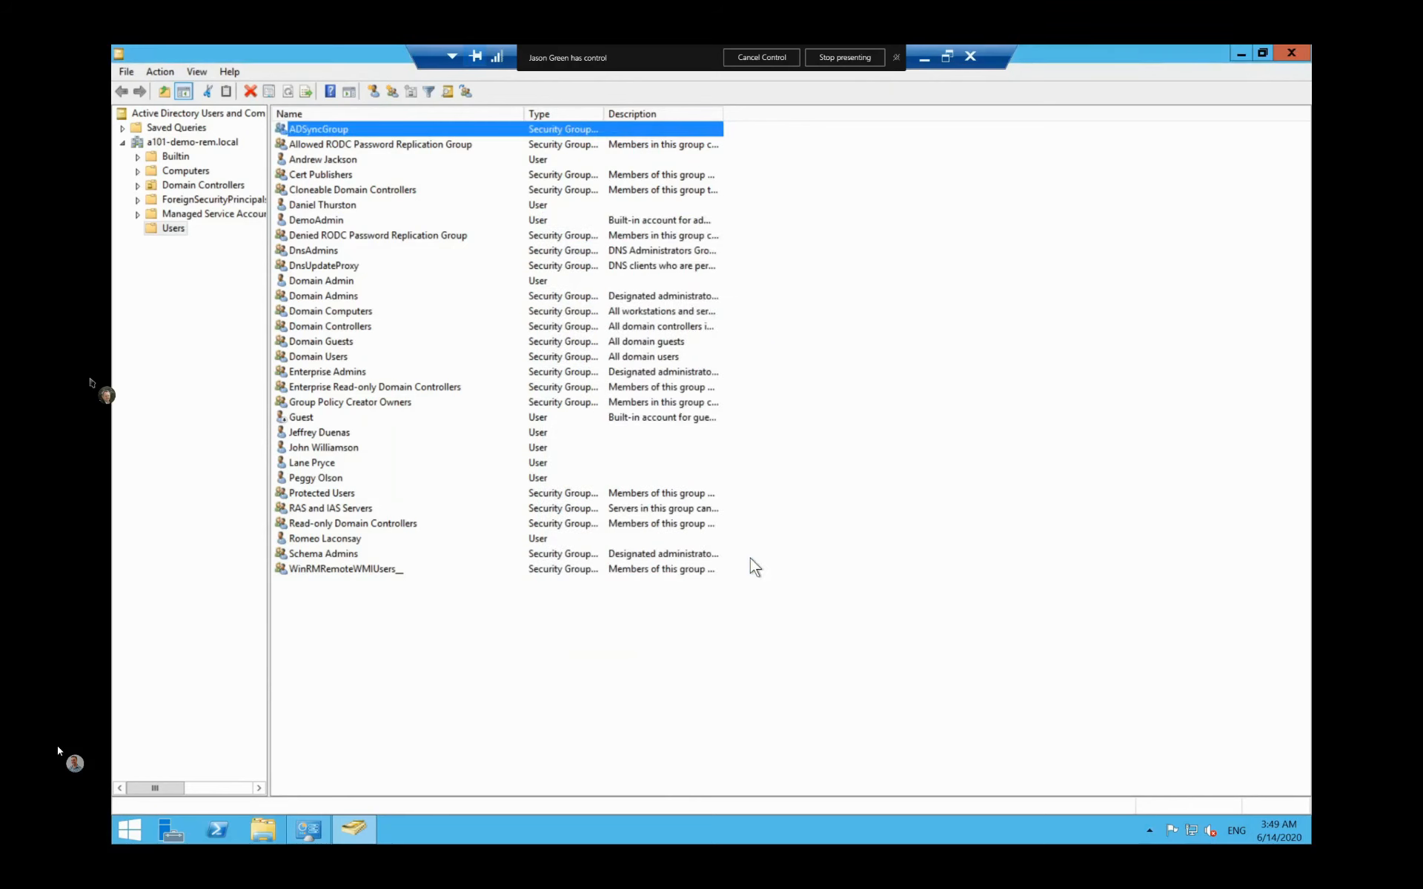
right_click(158, 230)
mouse_move(231, 276)
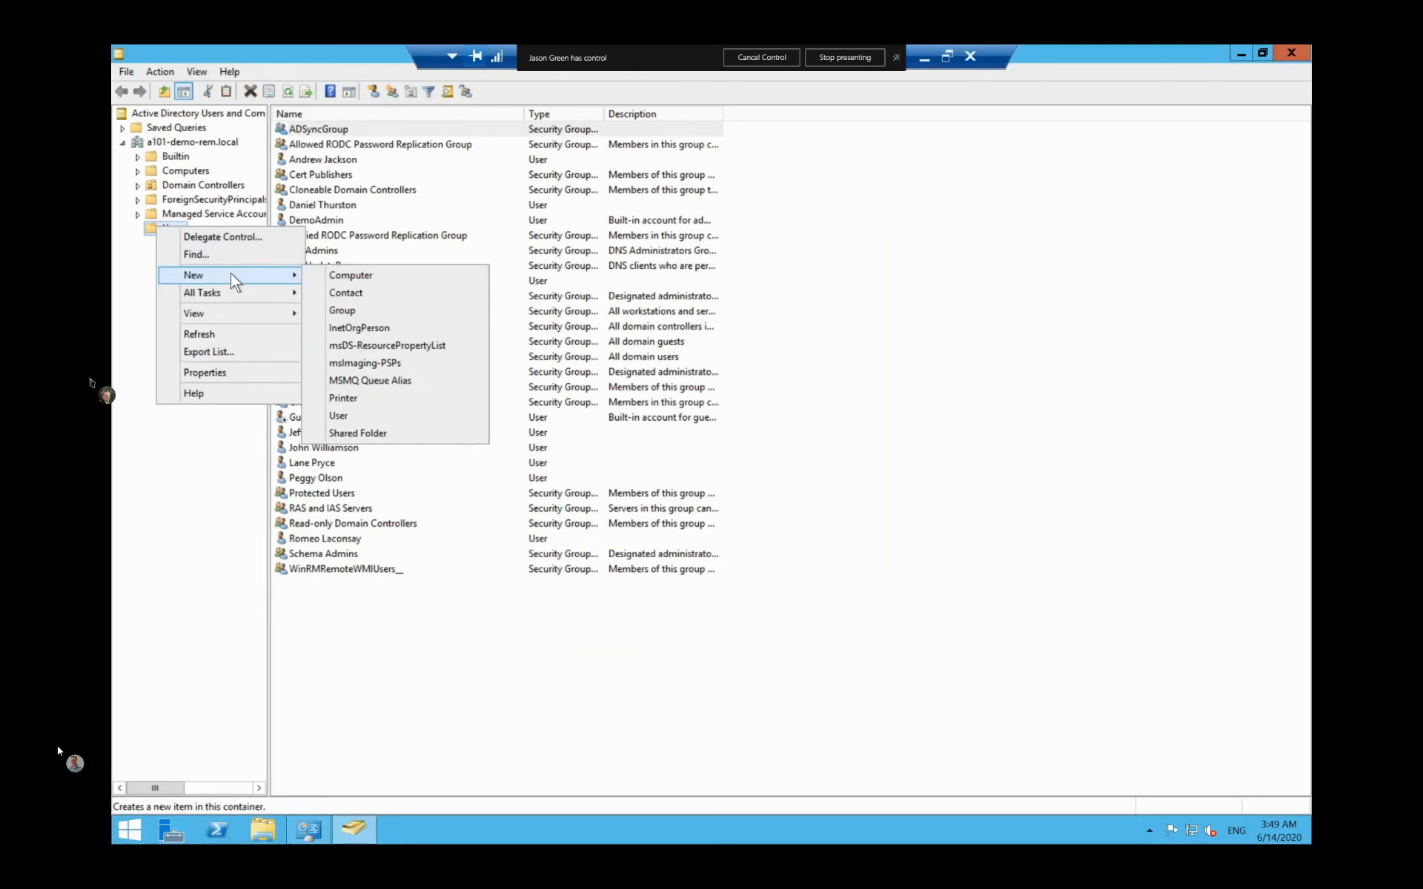
click(386, 413)
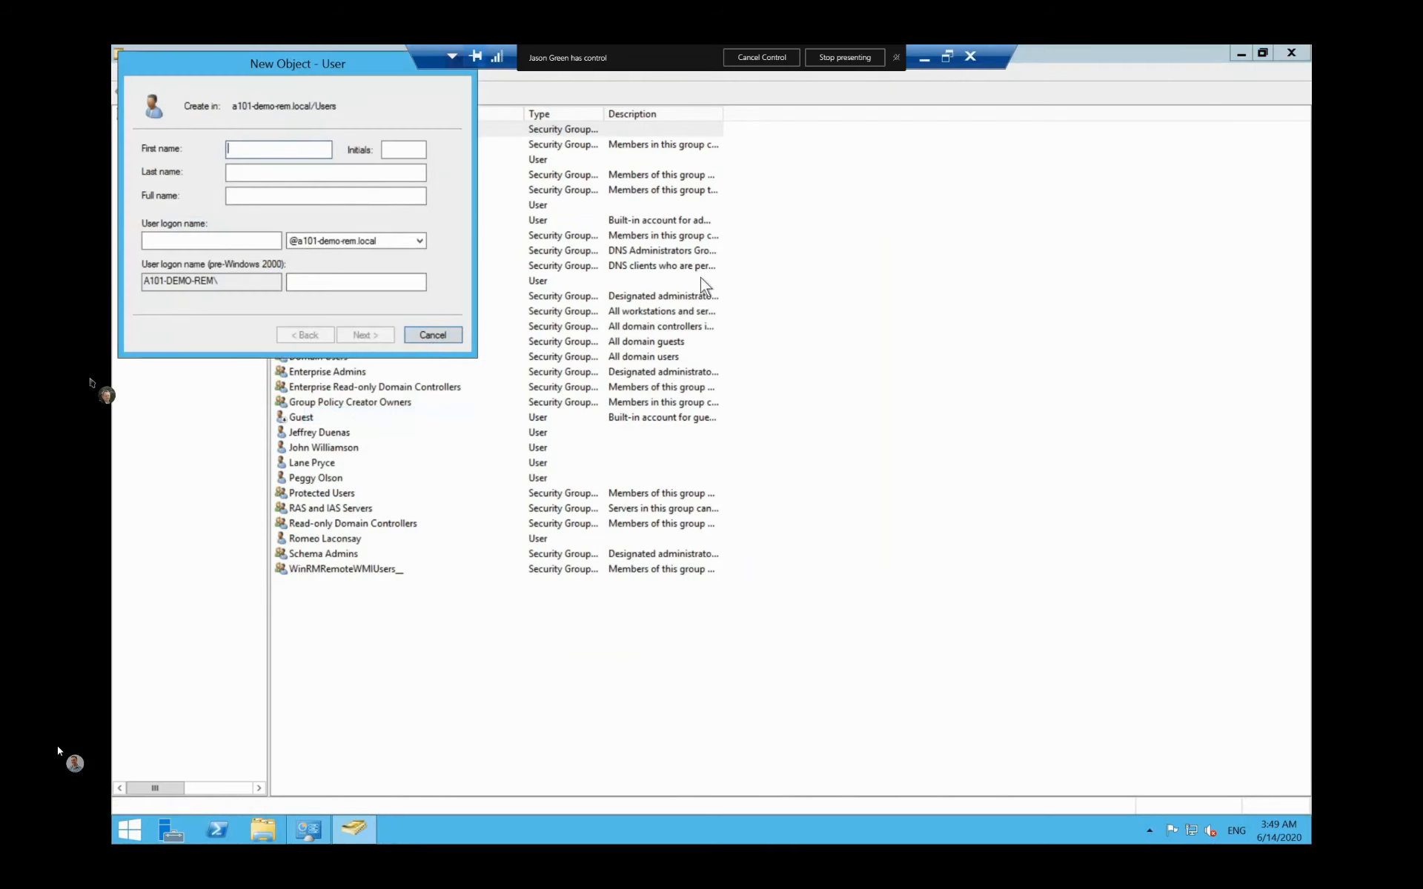
key(Tab)
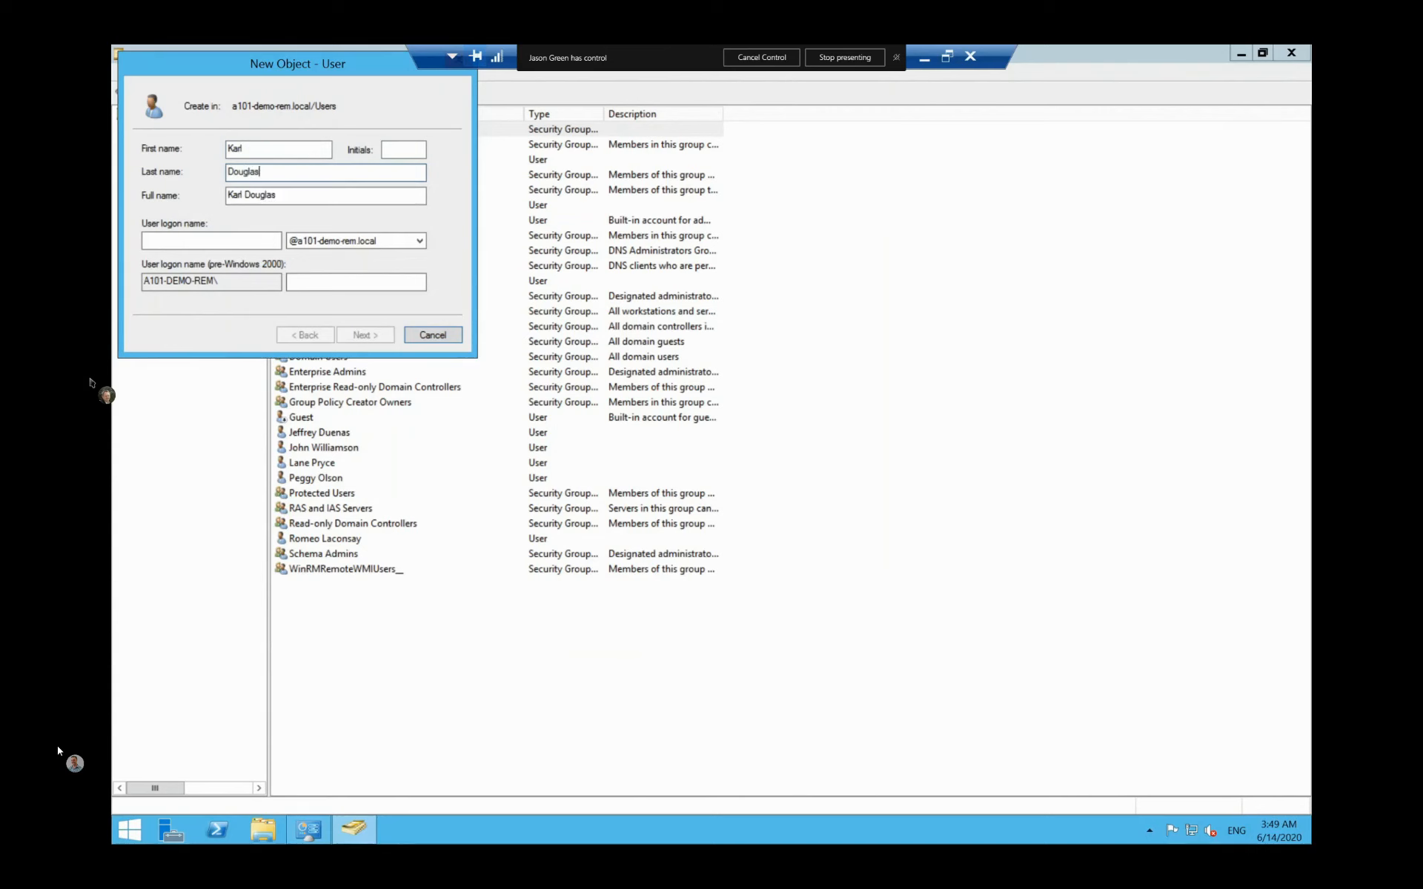
key(Tab)
key(Tab)
text(kar)
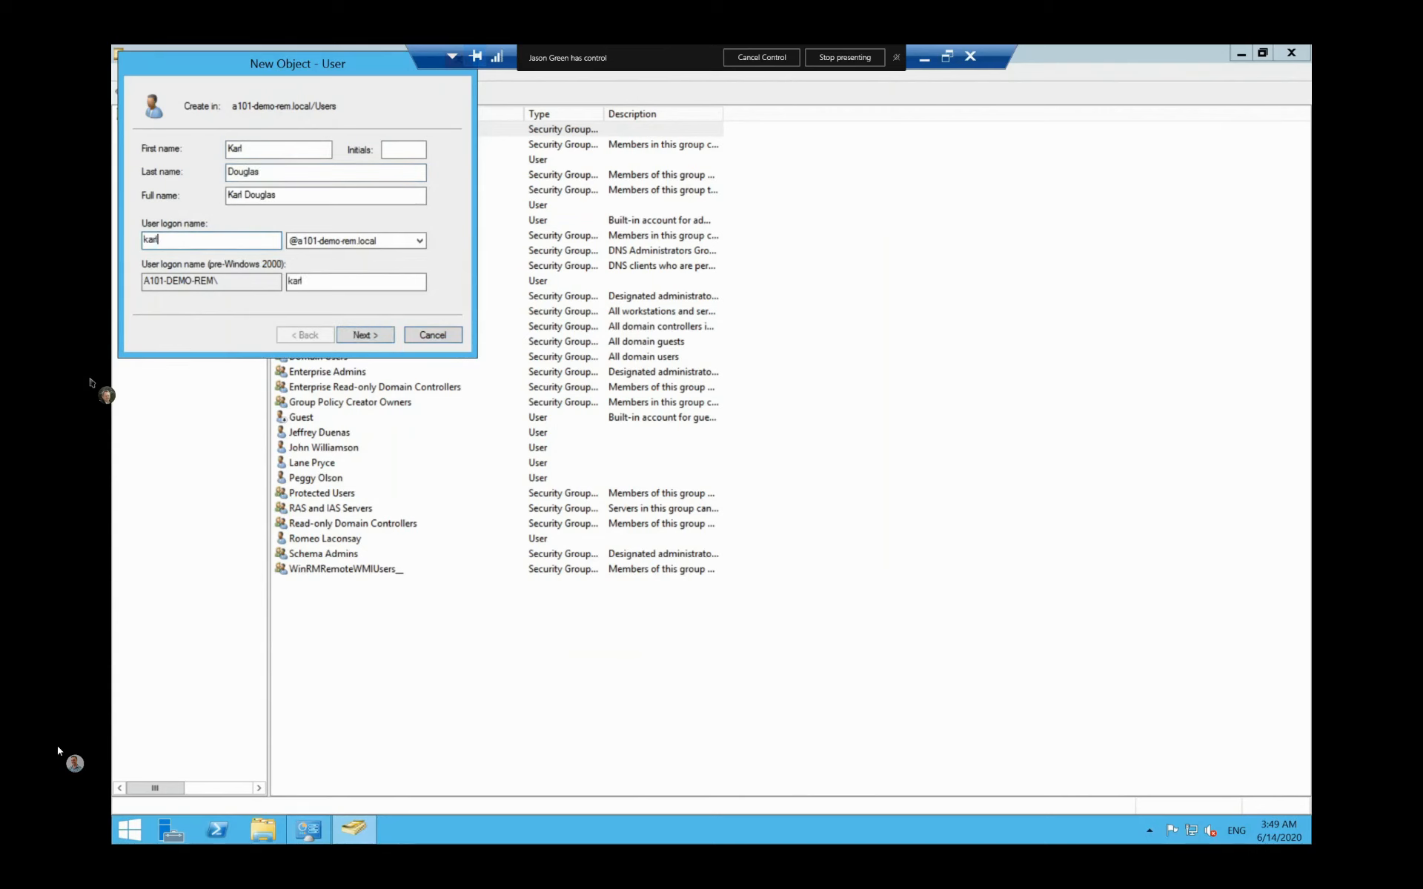
click(319, 241)
click(320, 255)
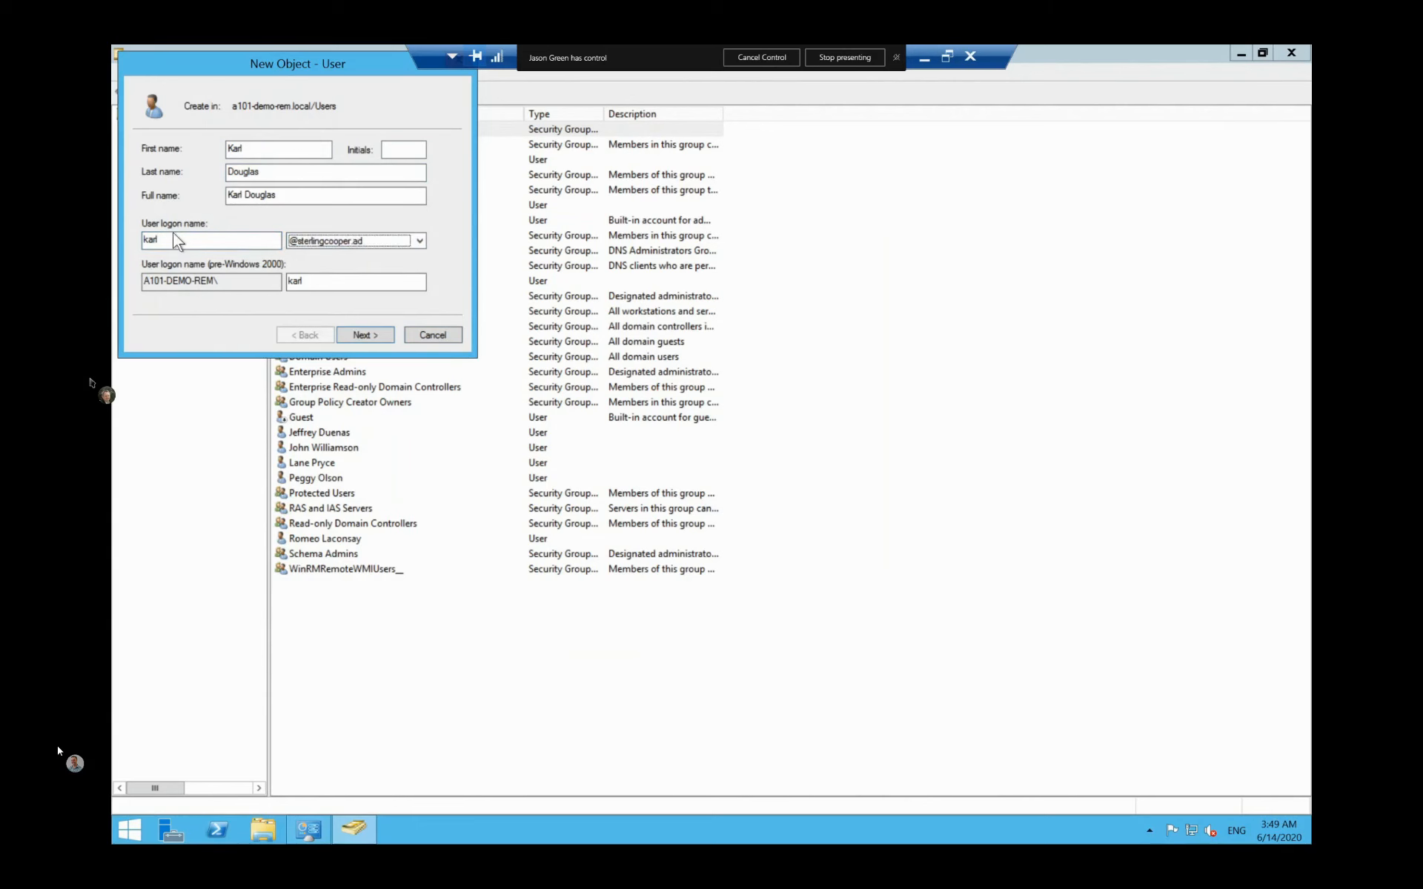
Step: Enter and confirm the new account's password, then continue to the summary
click(362, 333)
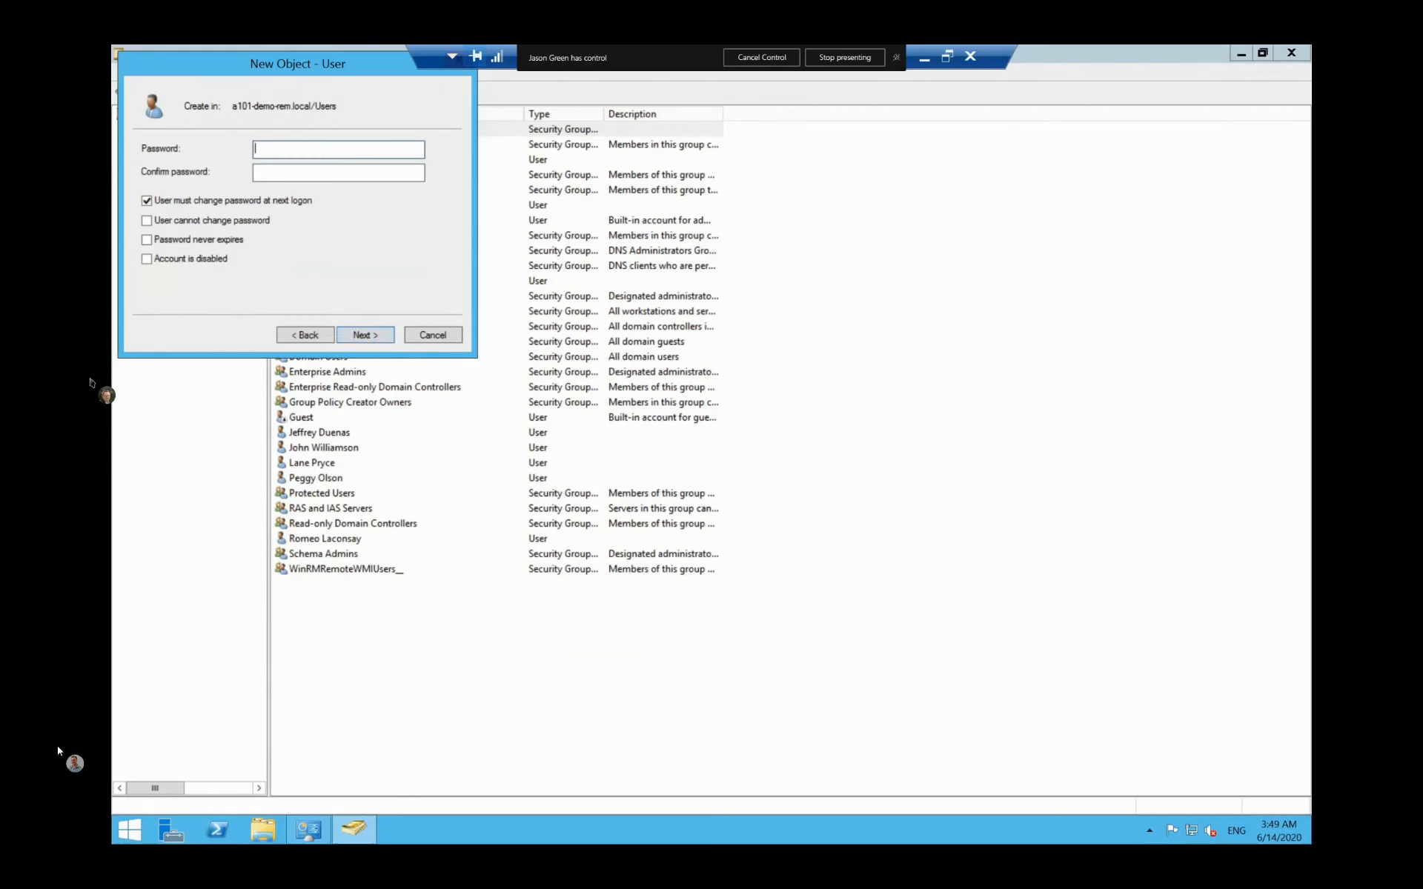
text(P@ssw0rd1)
key(Tab)
text(P@ssw0rd1)
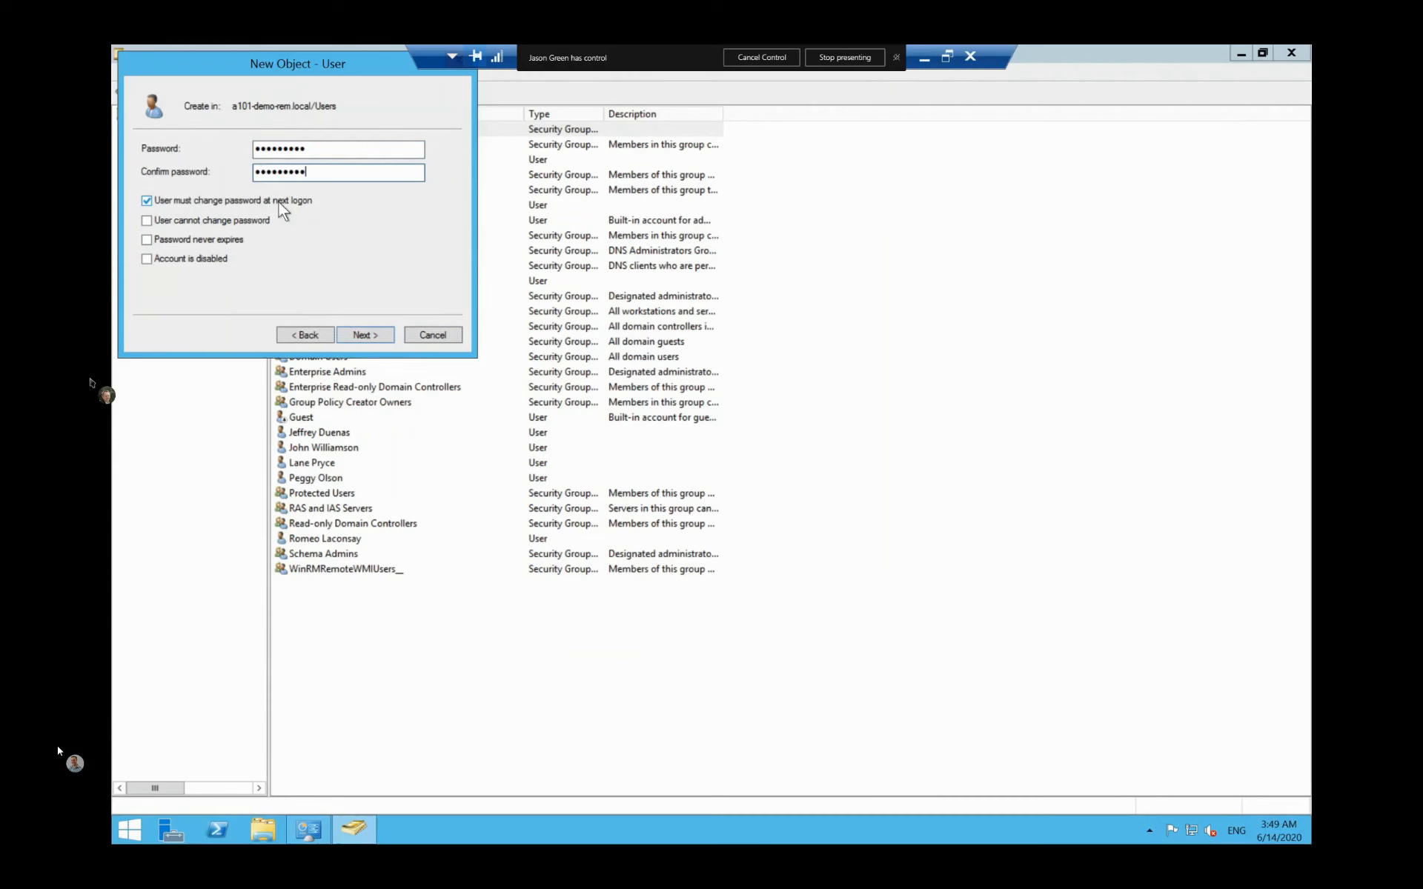
click(355, 338)
Step: Finish creating the user and enter their telephone number in its properties
click(353, 337)
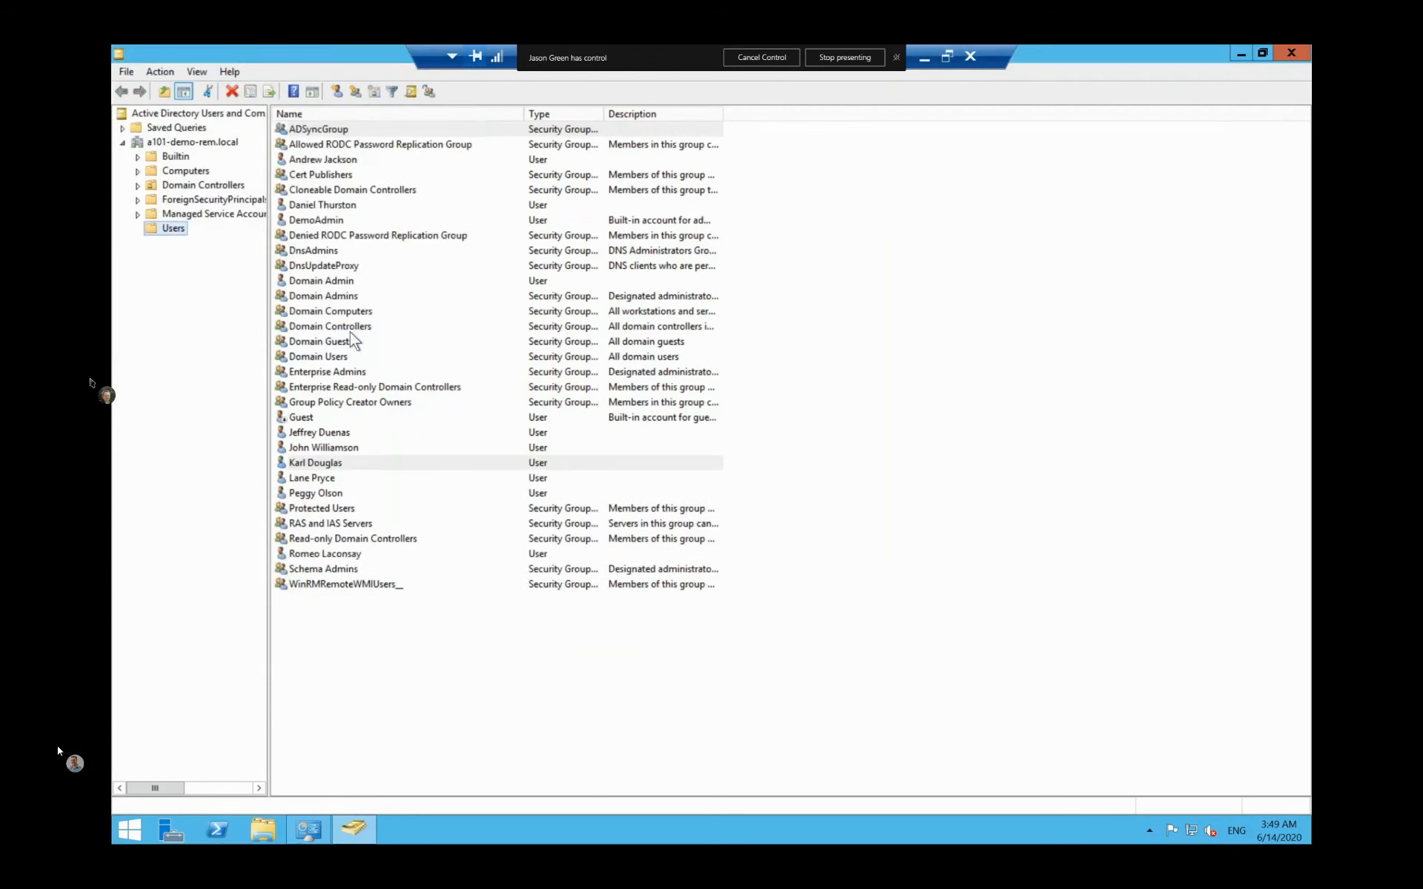
click(313, 461)
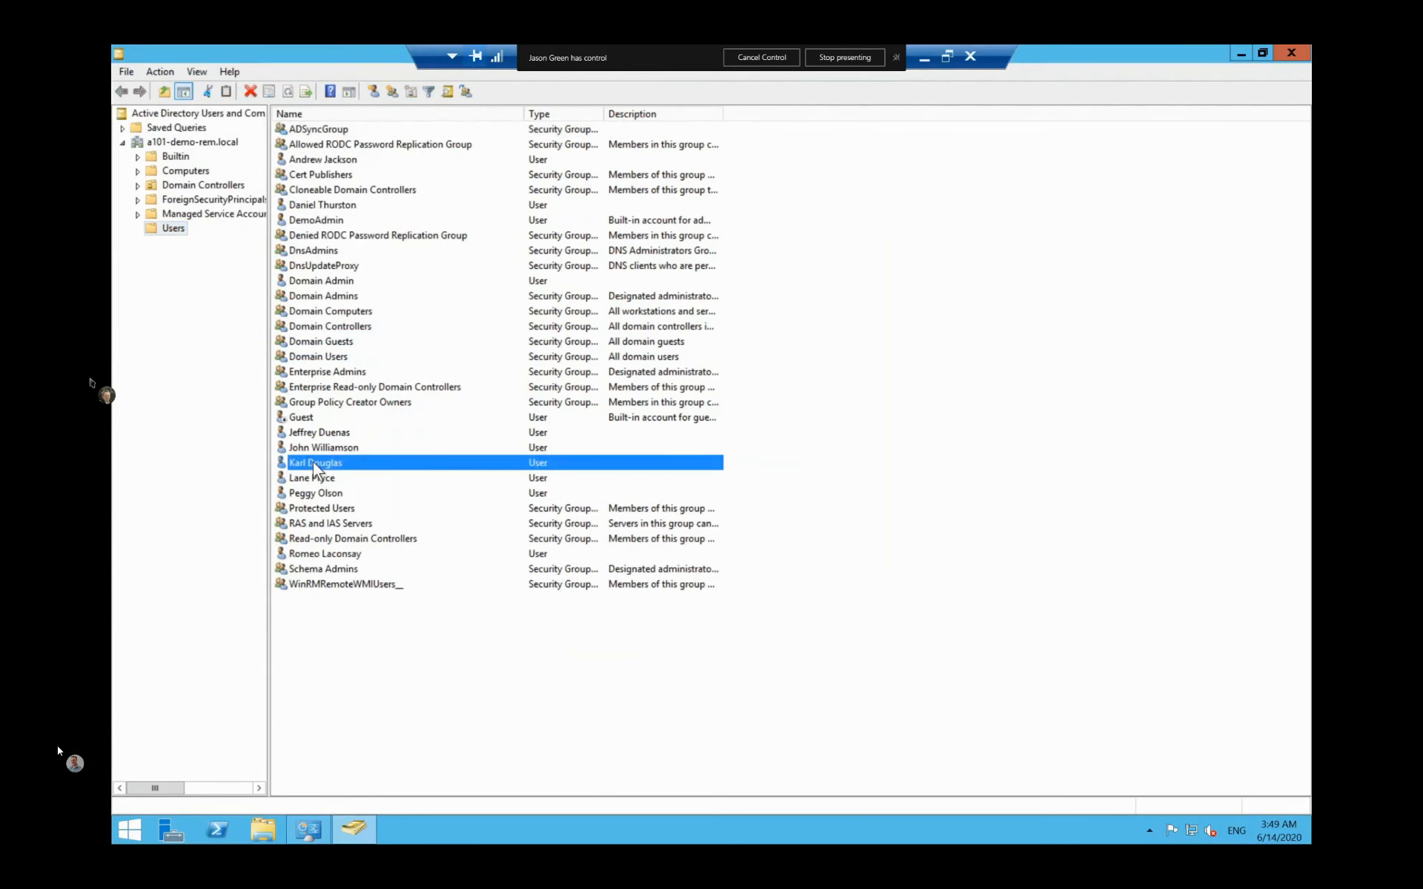
double_click(312, 461)
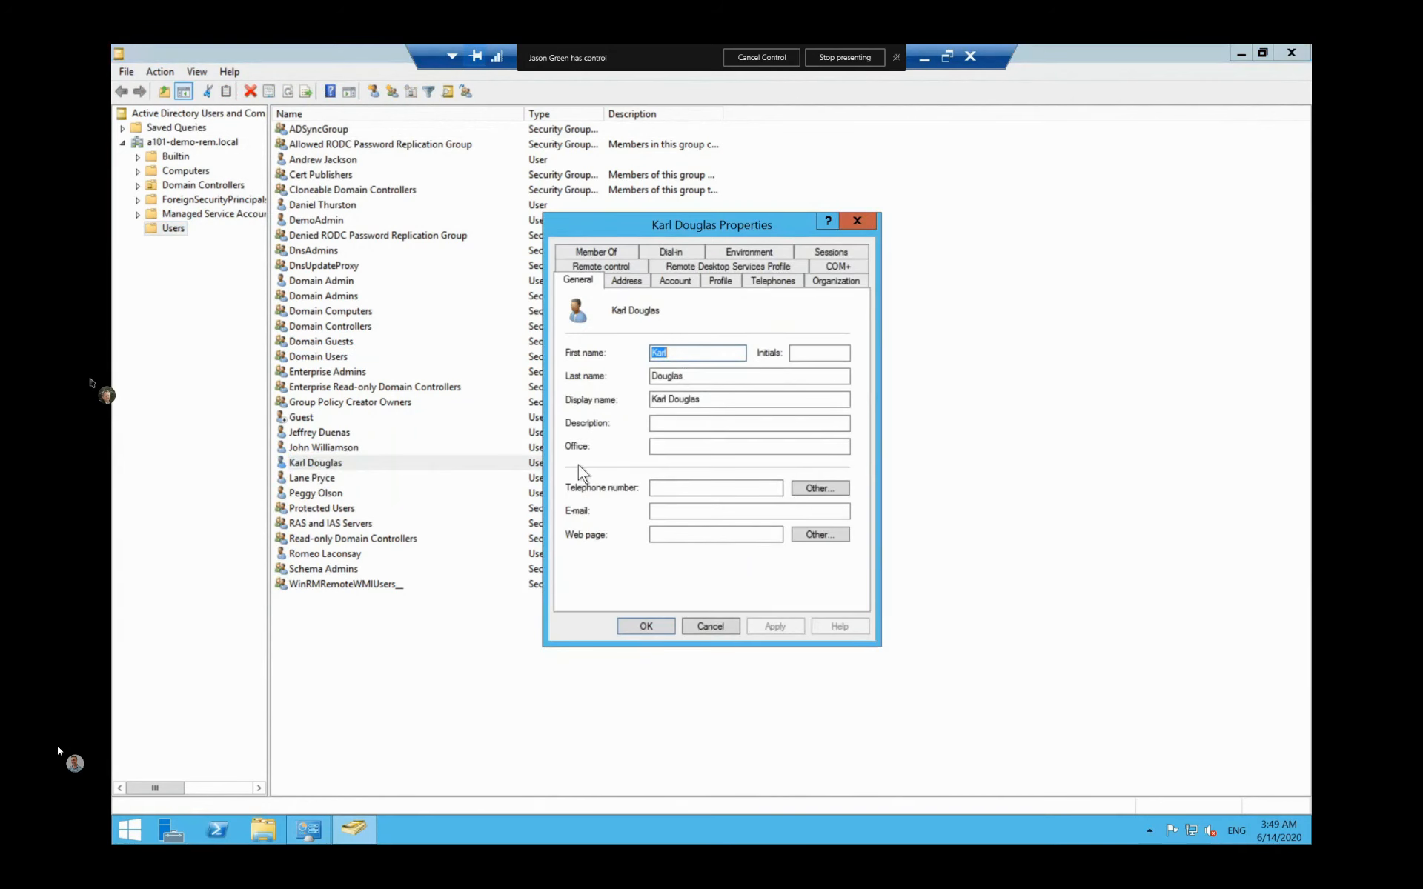
click(659, 492)
text(555)
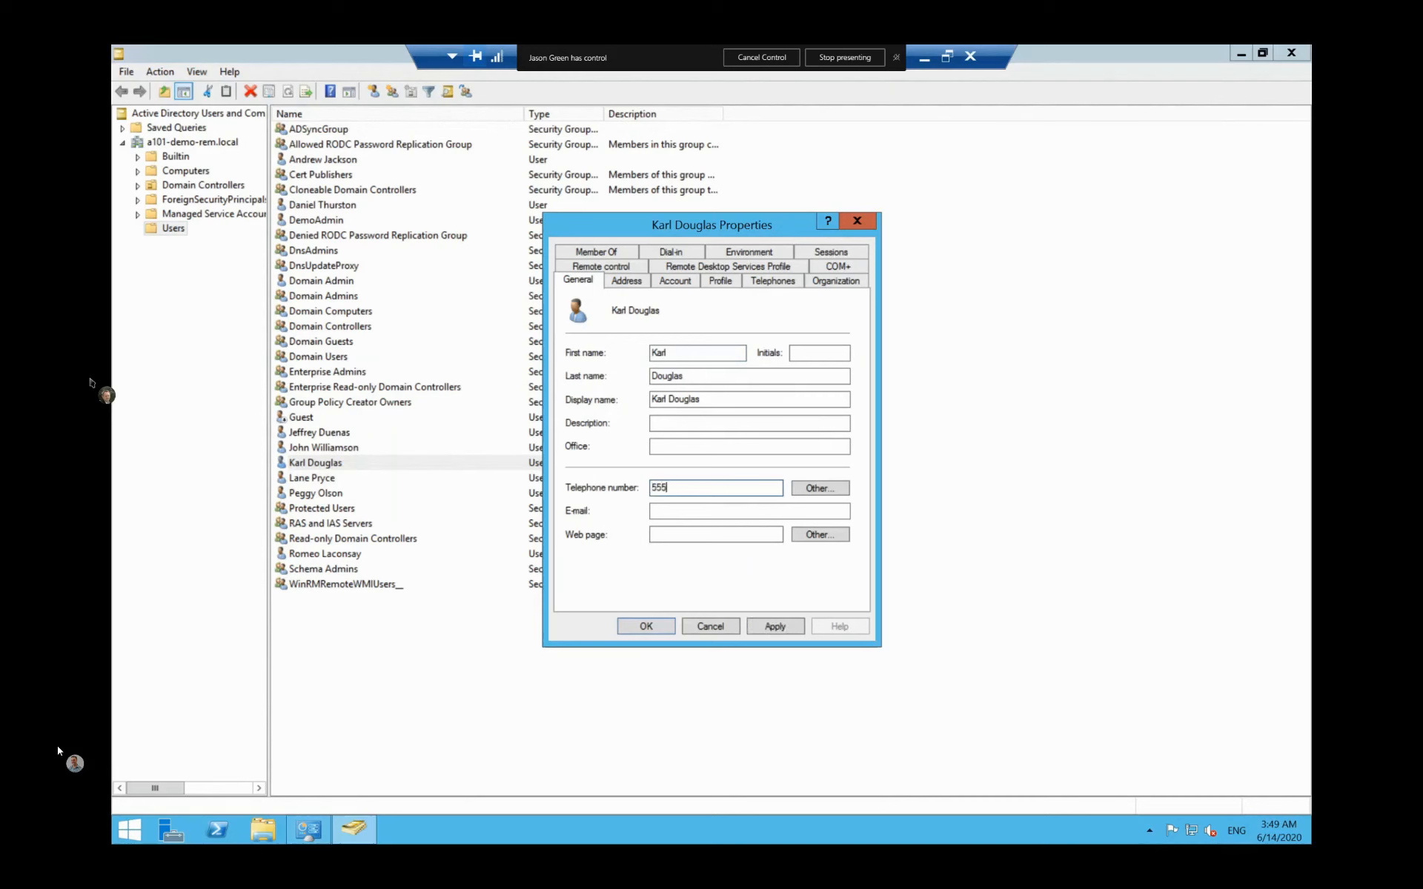
text(1234)
Step: Set job title 'Sales Person' and department 'Sales' and apply
click(836, 280)
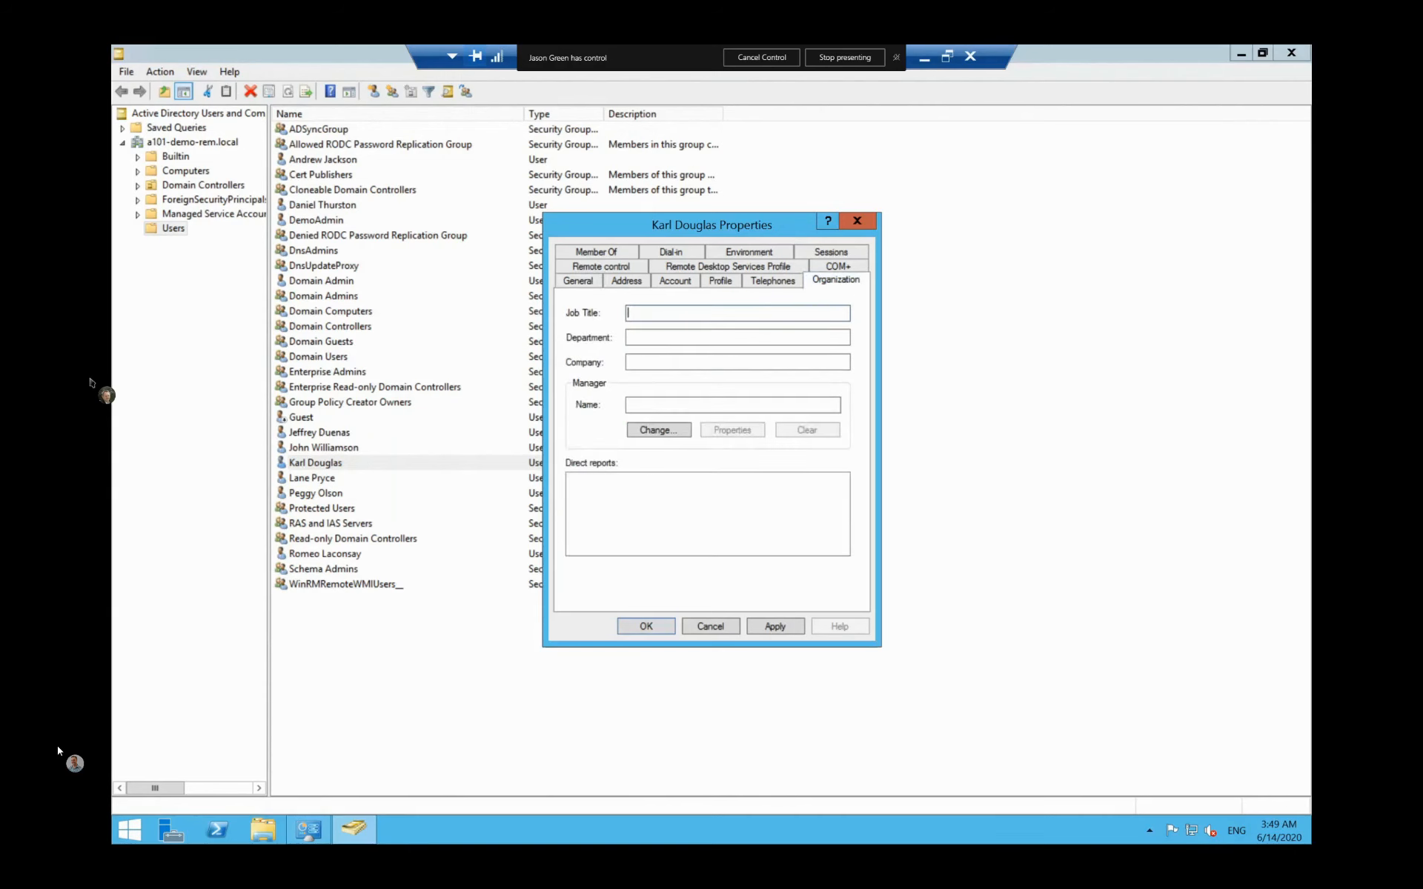
text(Sales Person)
key(Tab)
text(Sales)
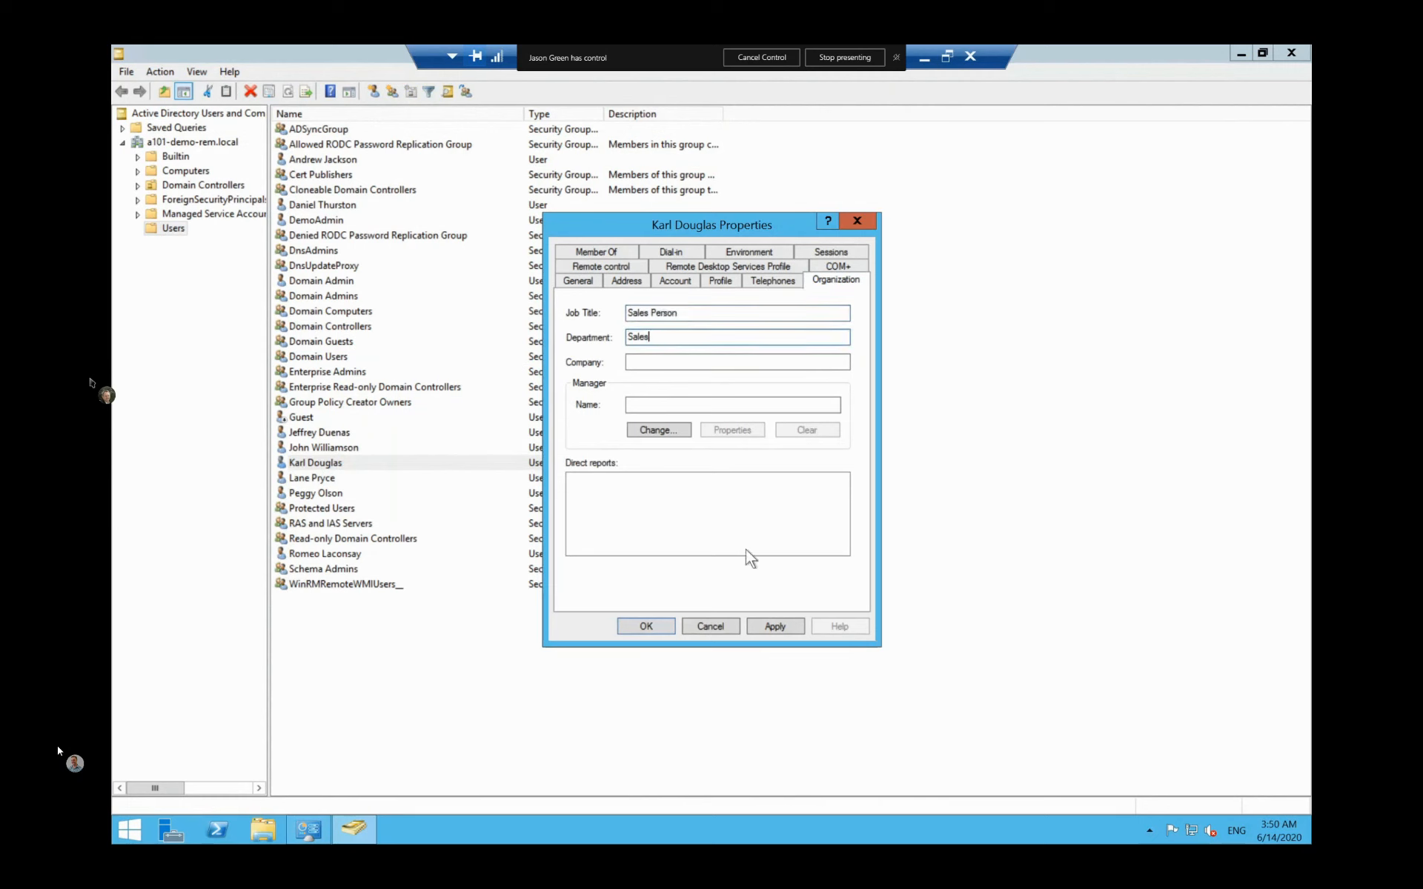
click(763, 624)
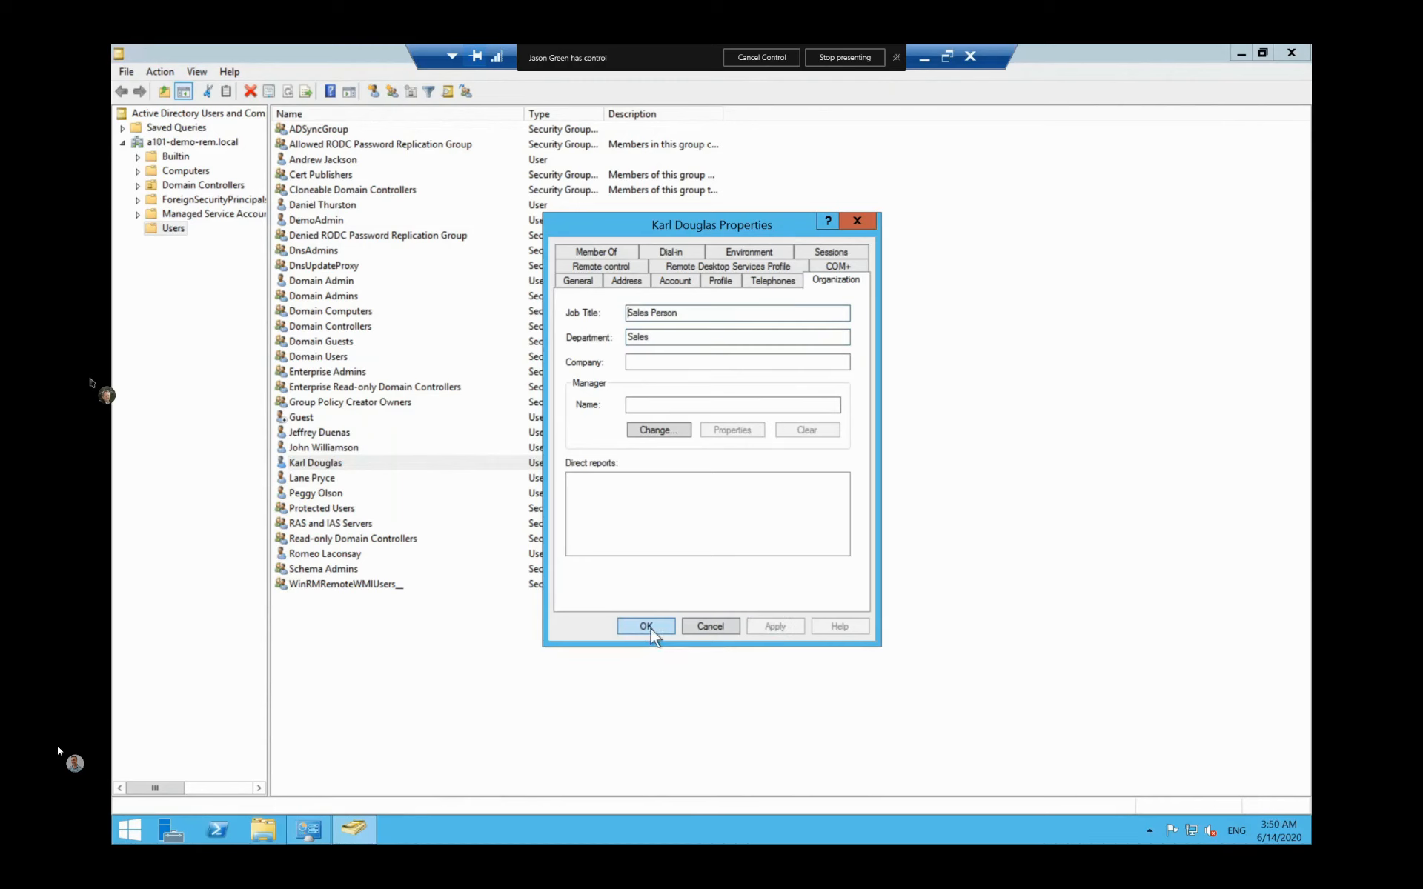
Step: Save the user's properties, then add the user to ADSyncGroup and apply the change
click(644, 626)
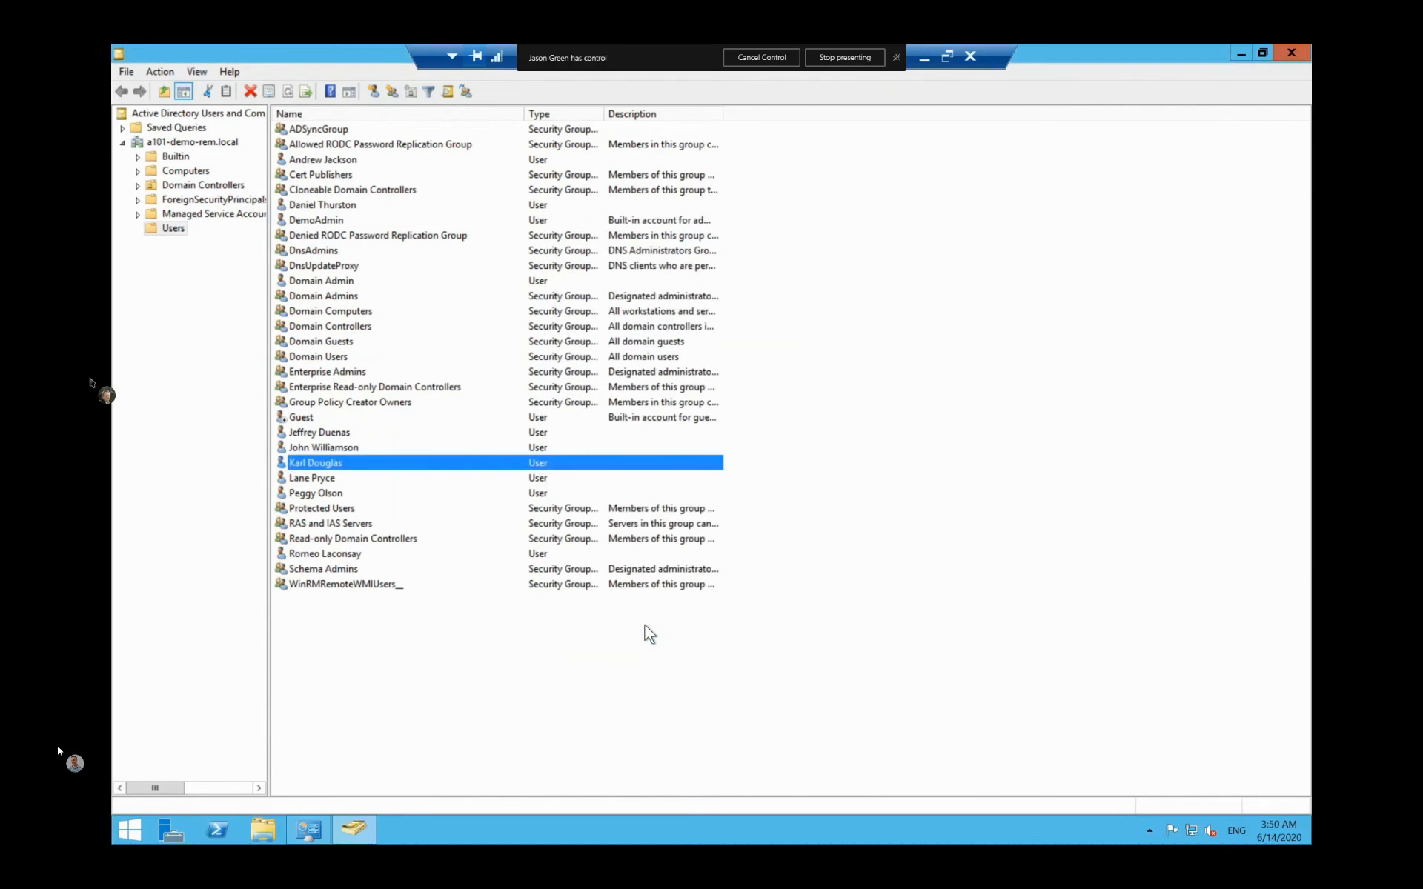
double_click(477, 464)
click(612, 247)
click(591, 473)
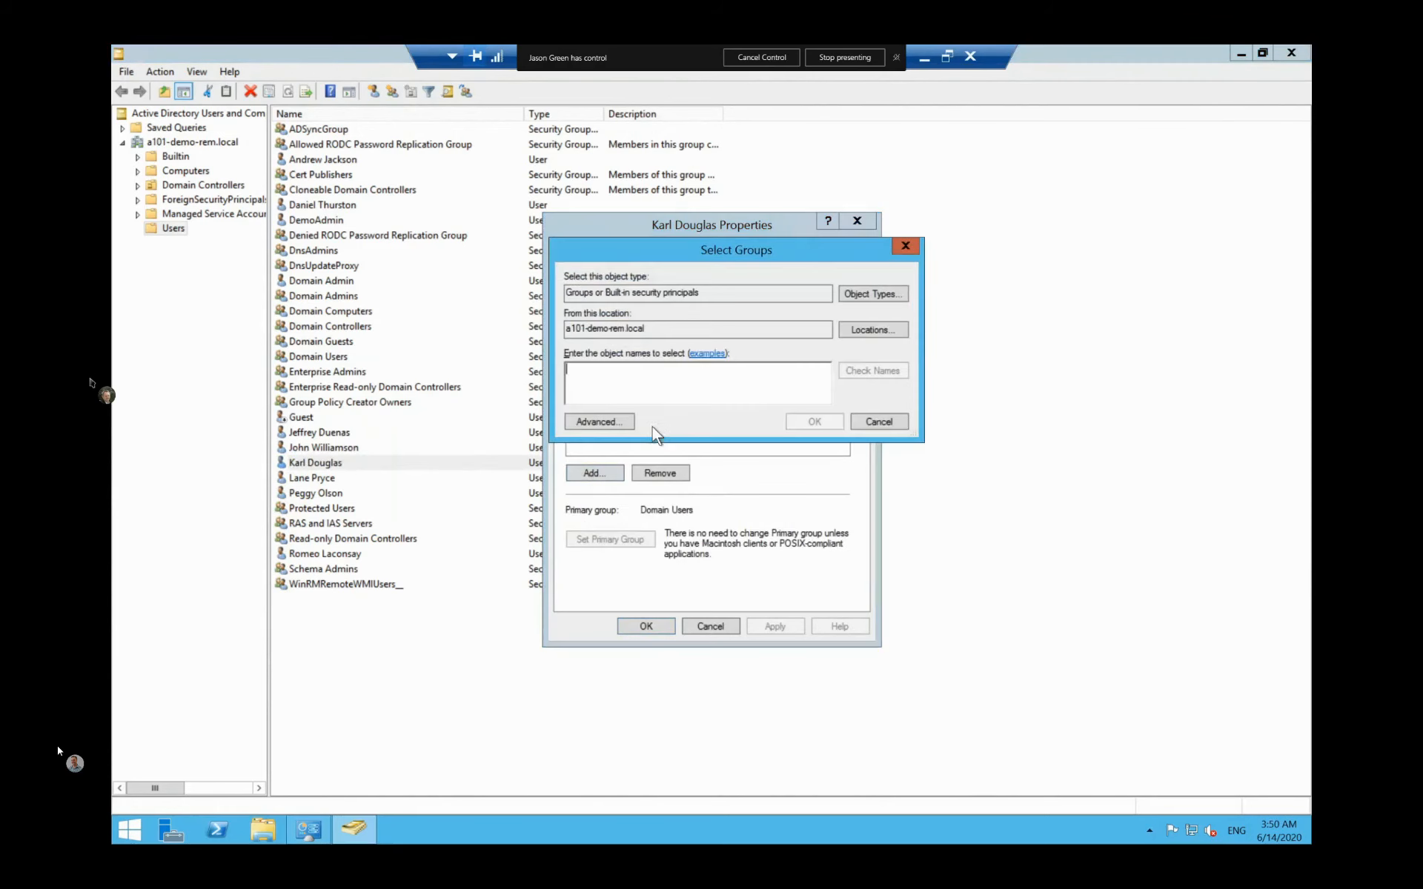
text(ads)
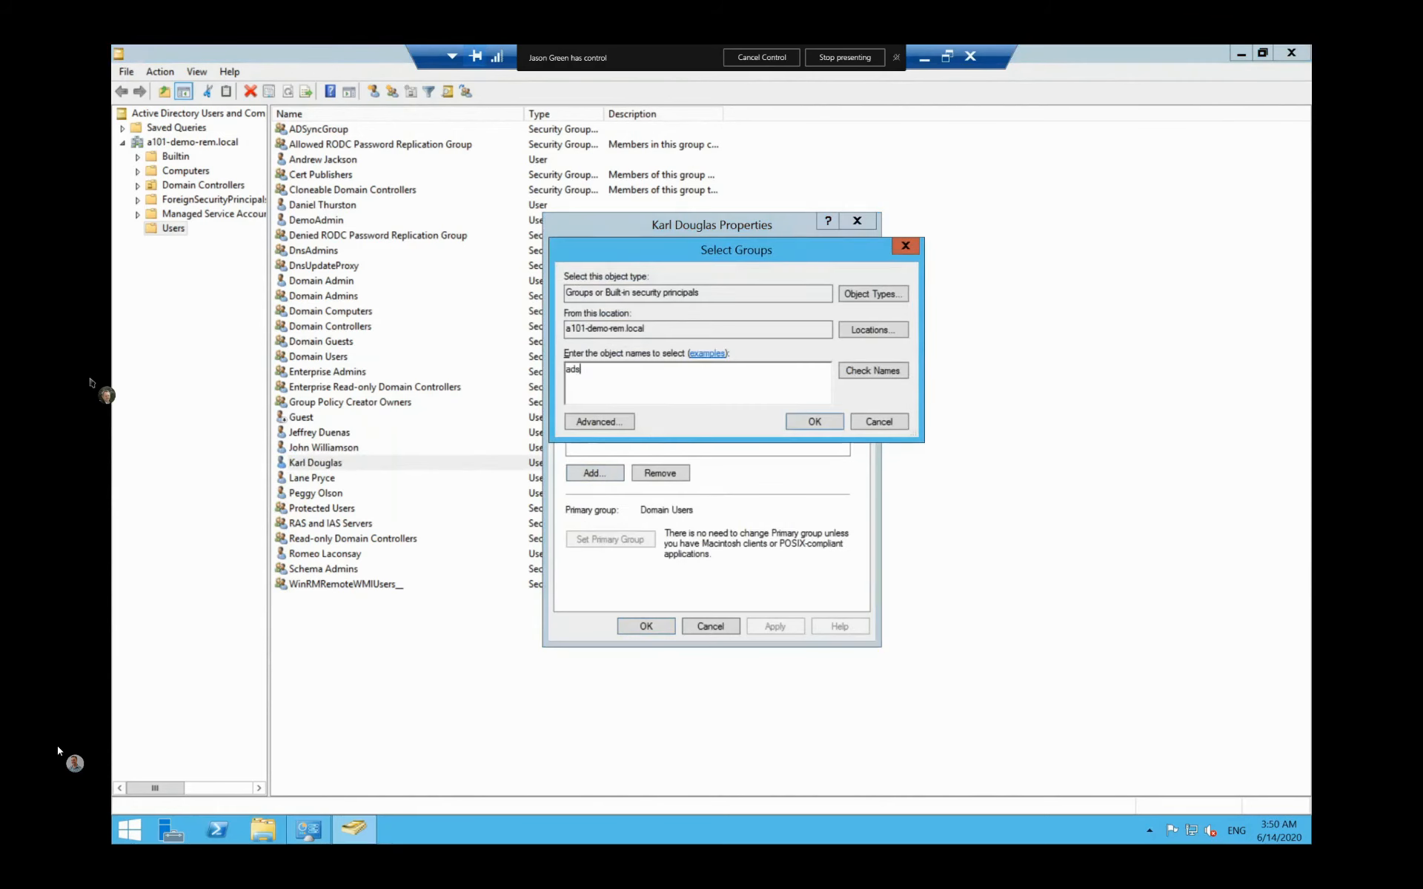
click(860, 372)
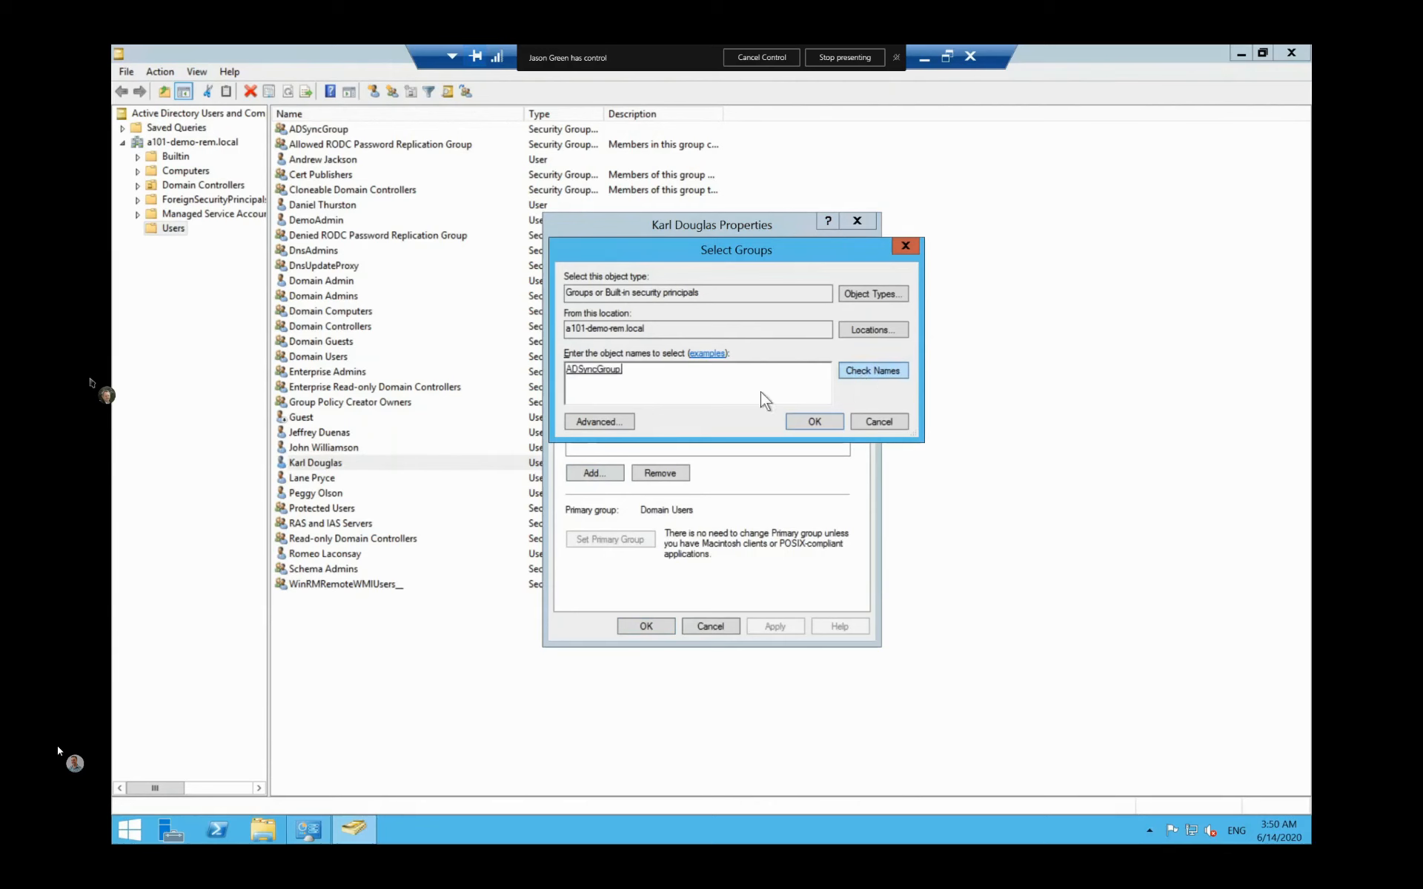
click(804, 424)
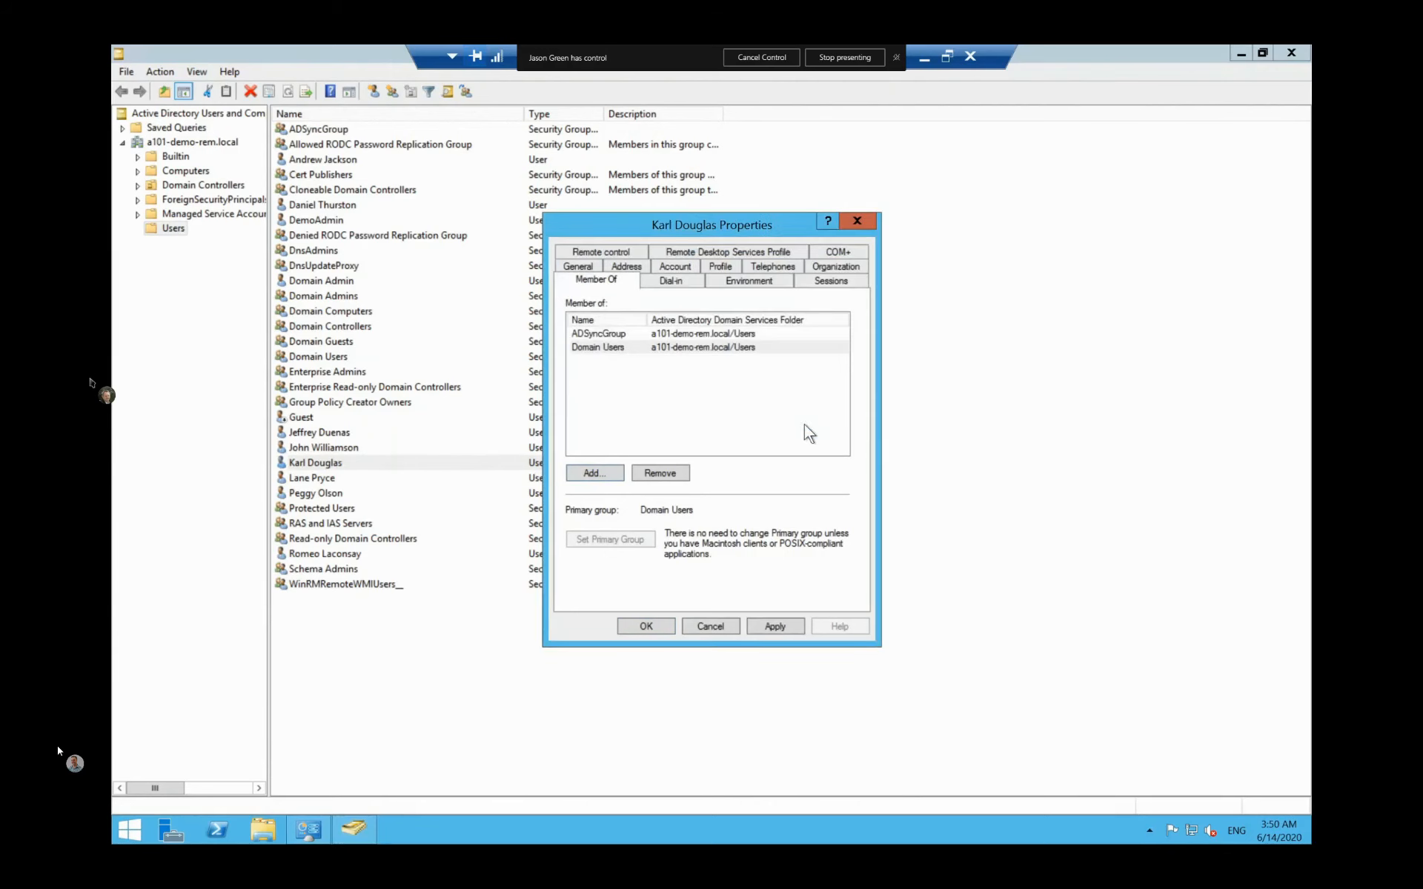
click(771, 627)
click(664, 622)
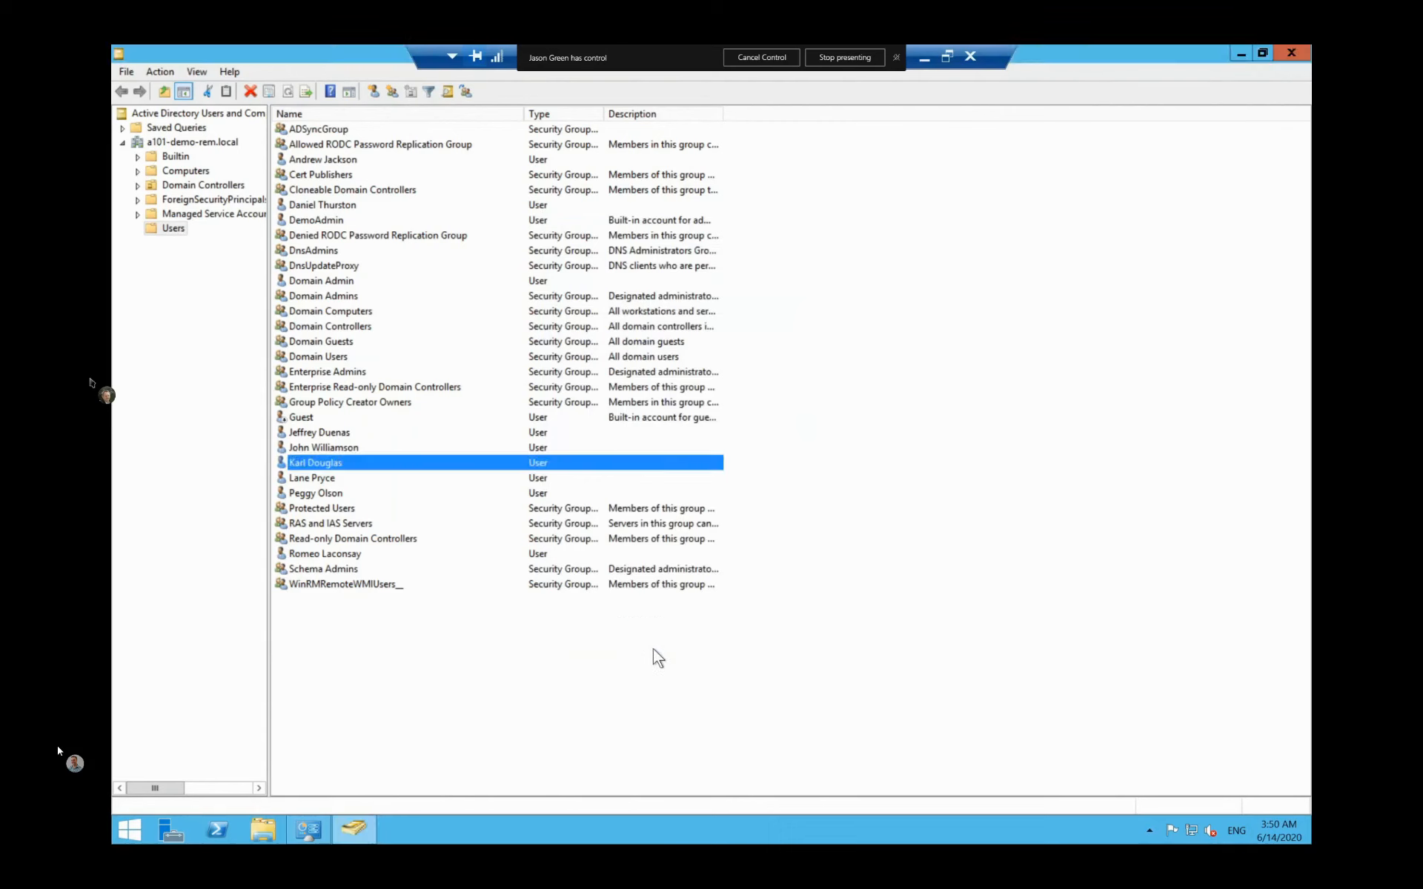
click(652, 650)
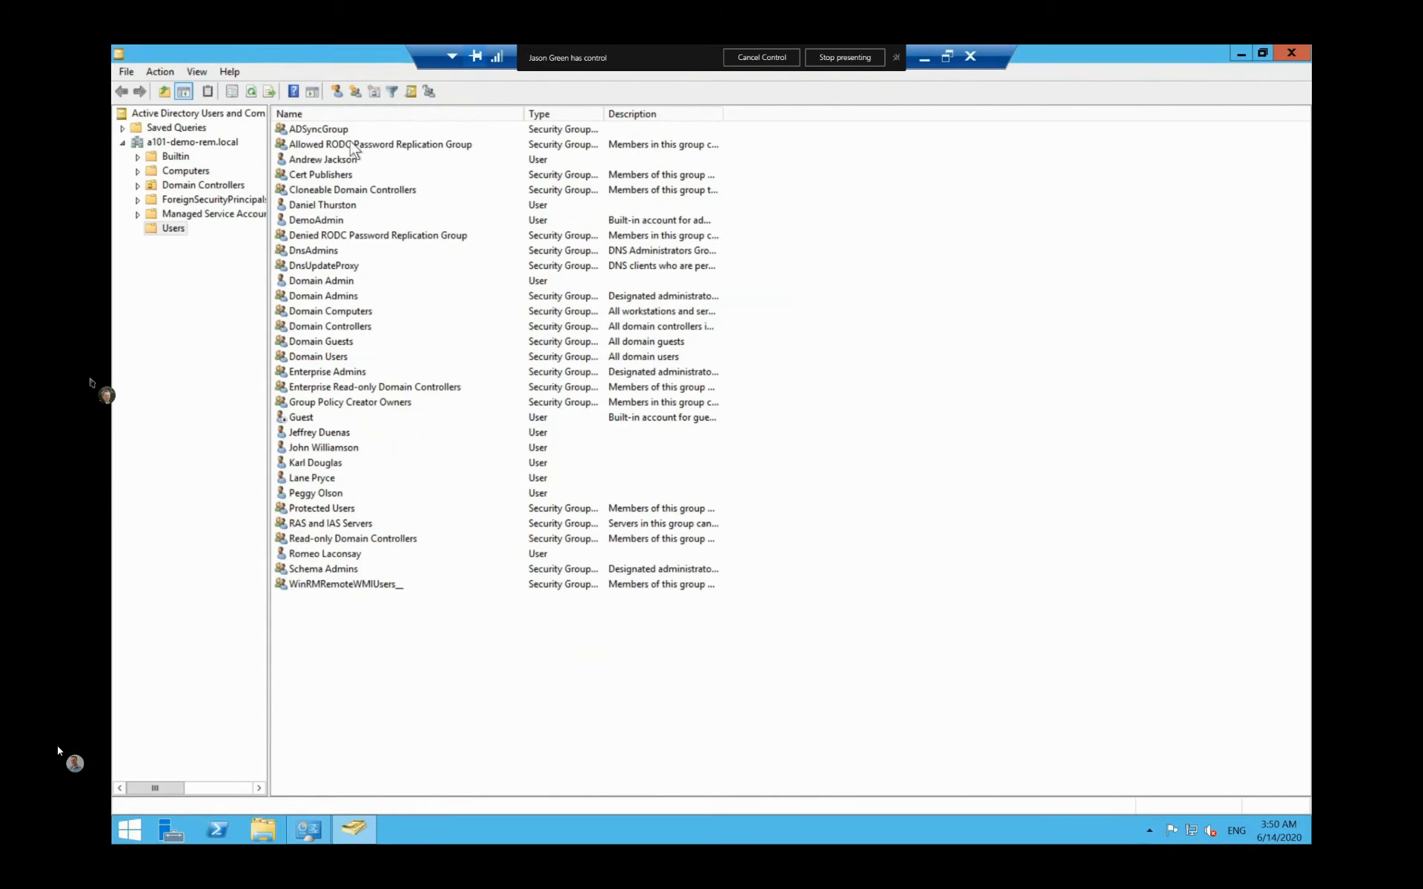
Step: Confirm the new user is among ADSyncGroup's five members, then minimize the remote session
click(343, 129)
double_click(344, 131)
click(618, 254)
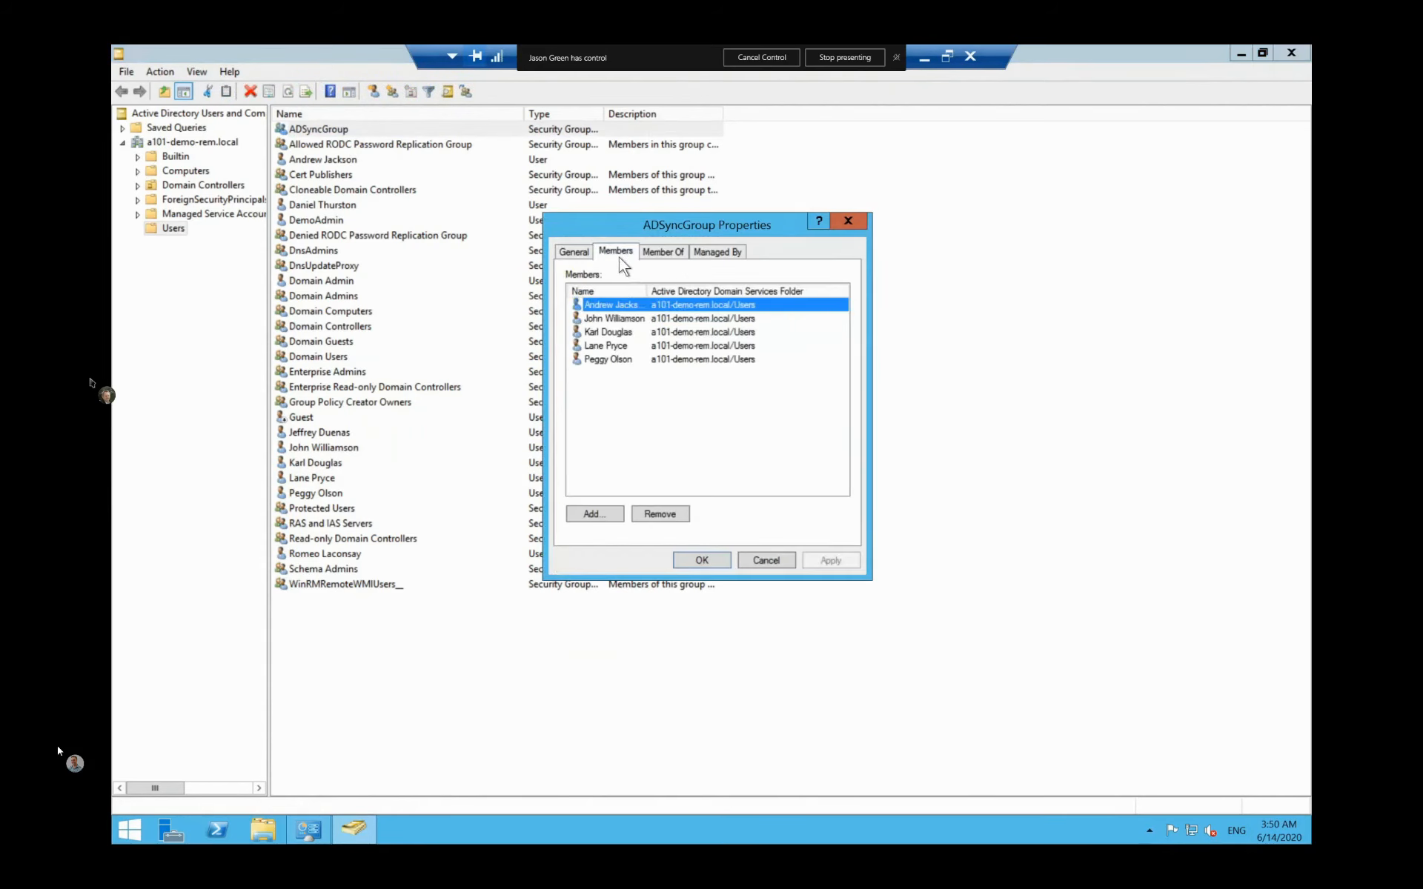
click(619, 332)
click(763, 562)
click(749, 676)
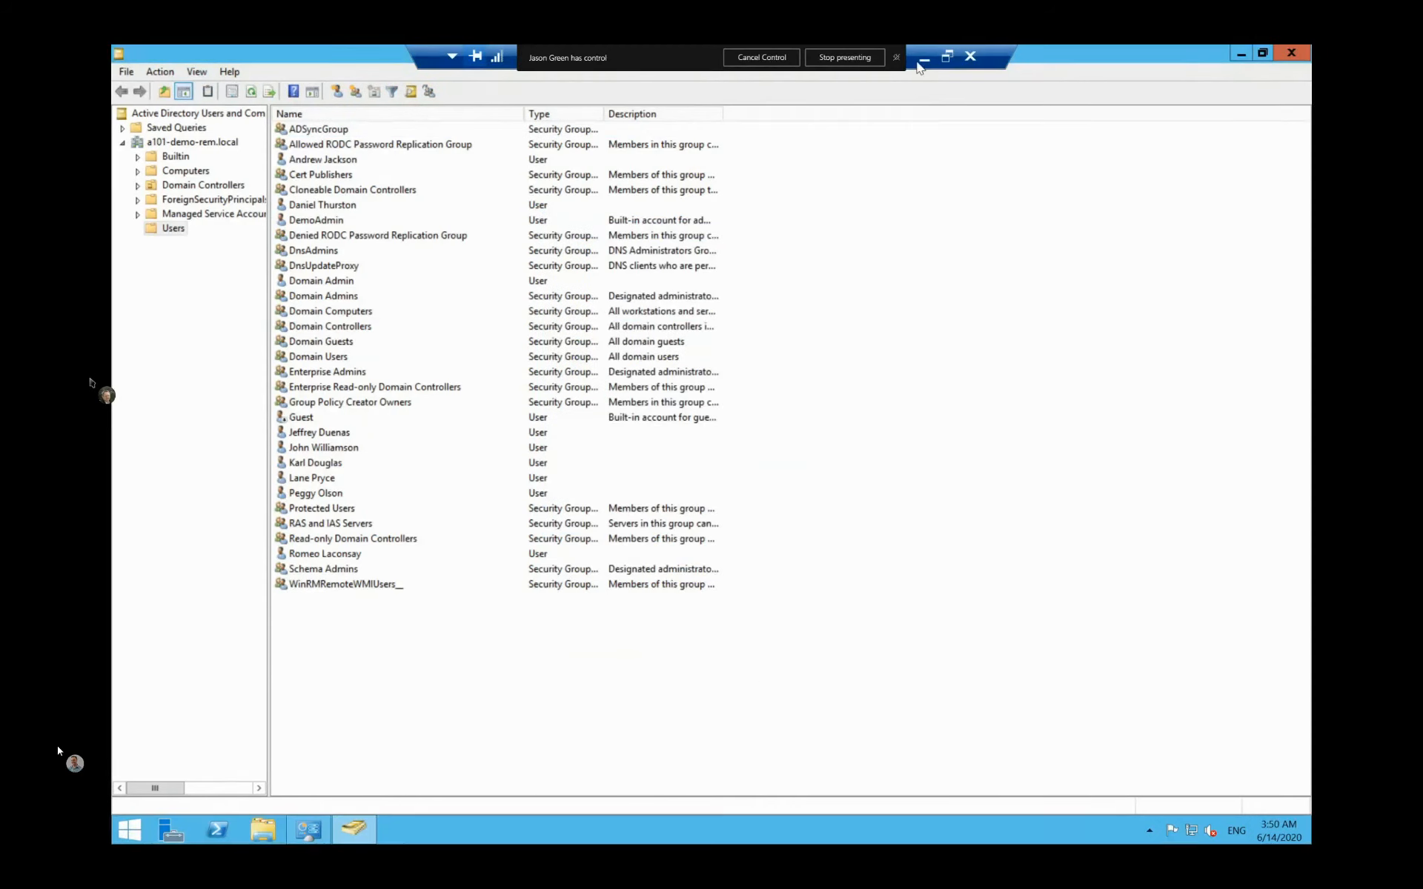
click(924, 57)
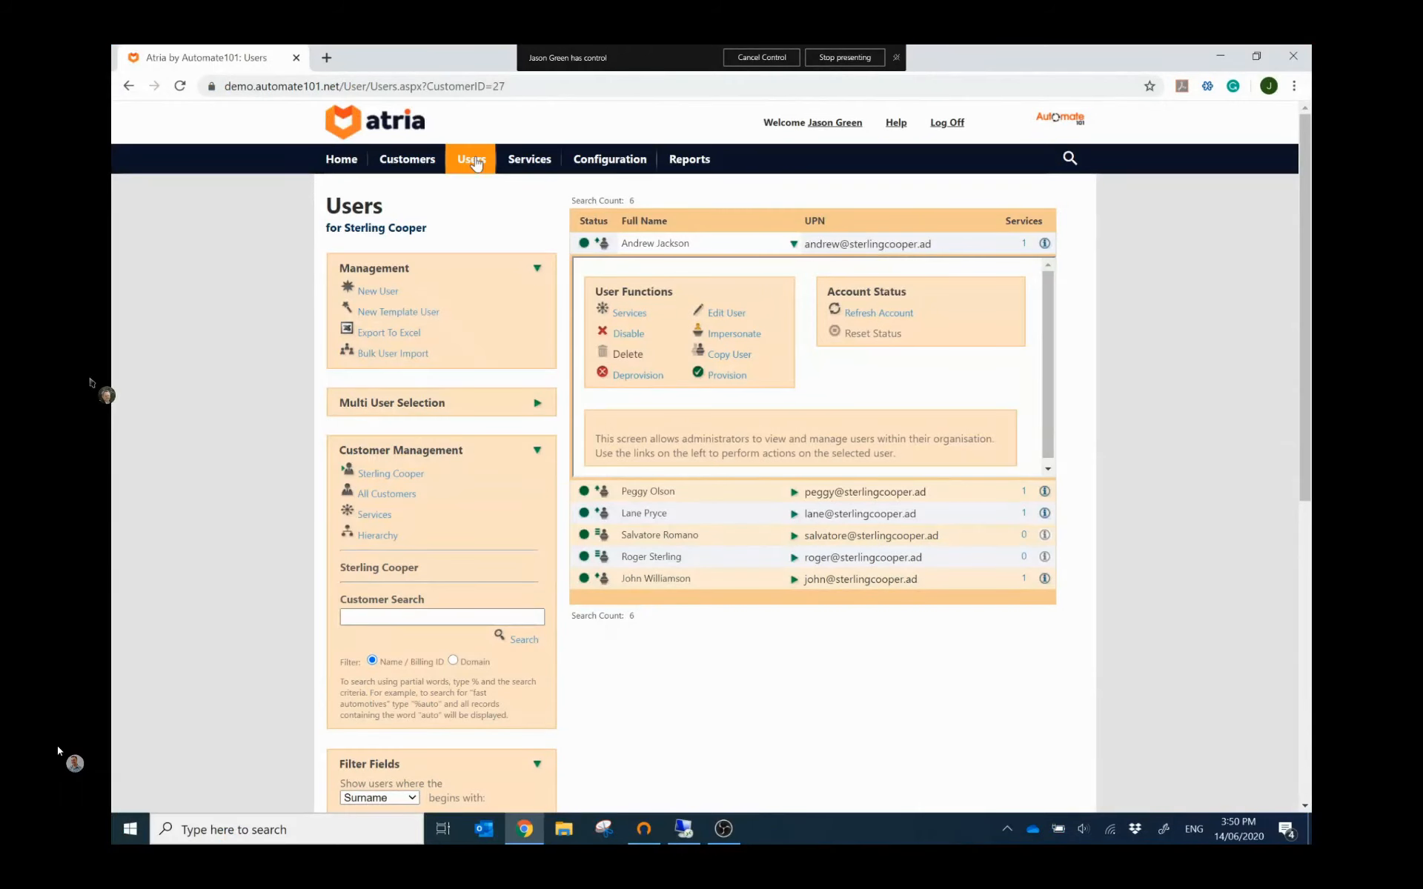
Step: Reload Sterling Cooper's user list in Atria and open the new user's details for editing
click(472, 158)
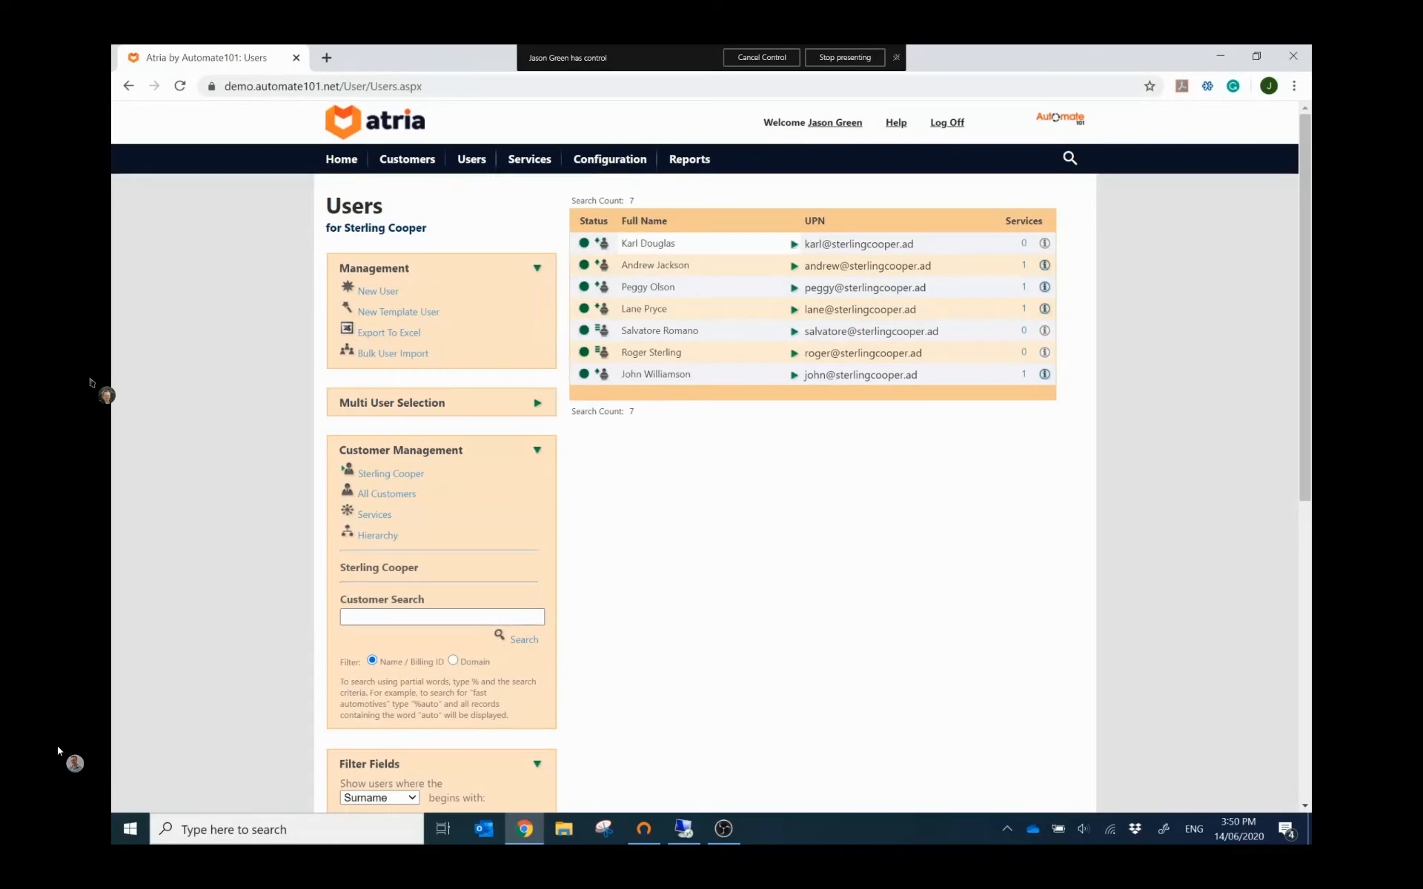
drag(810, 243, 916, 245)
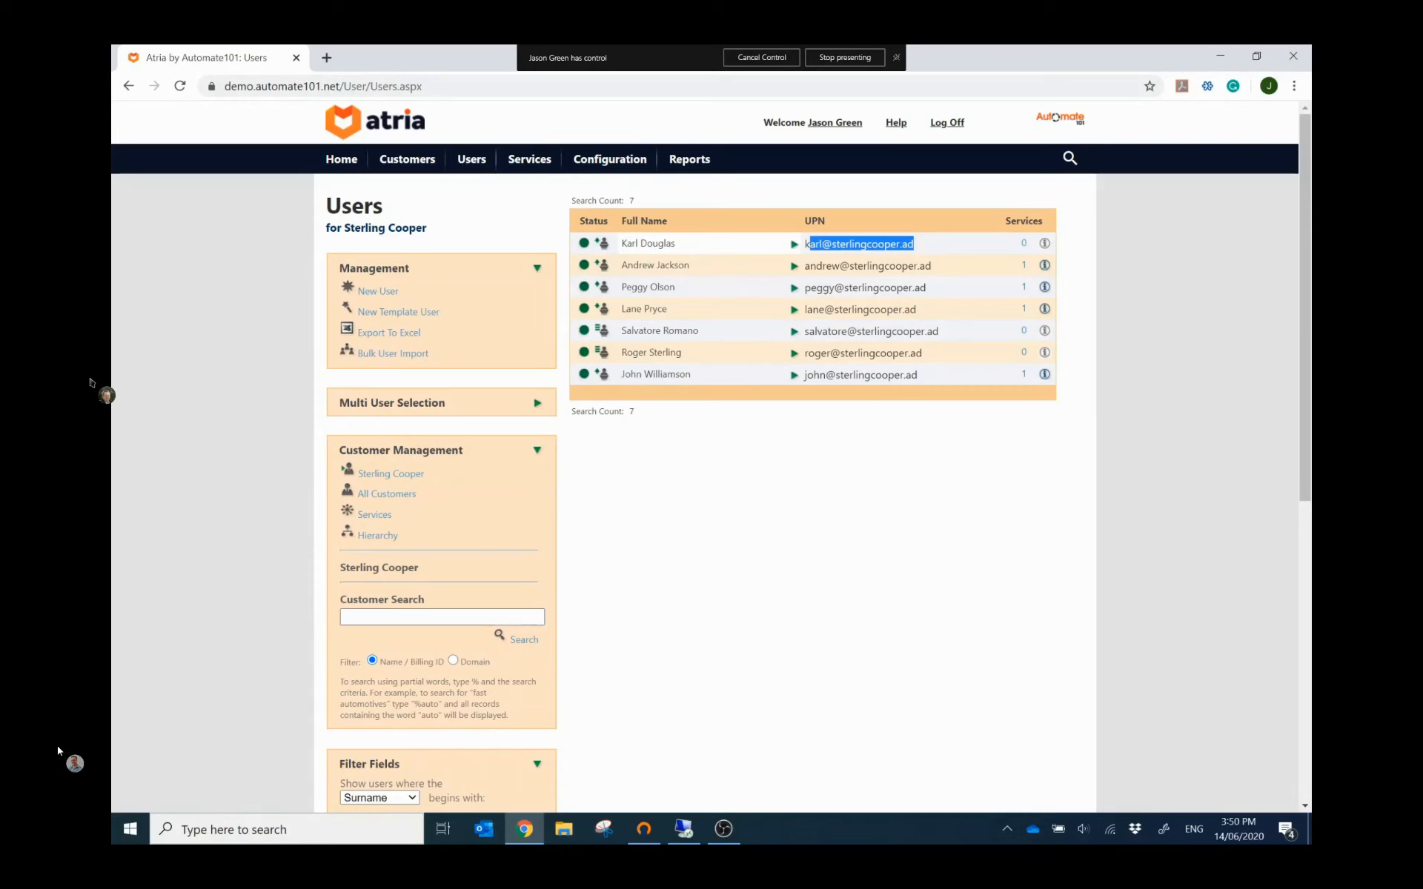
click(793, 245)
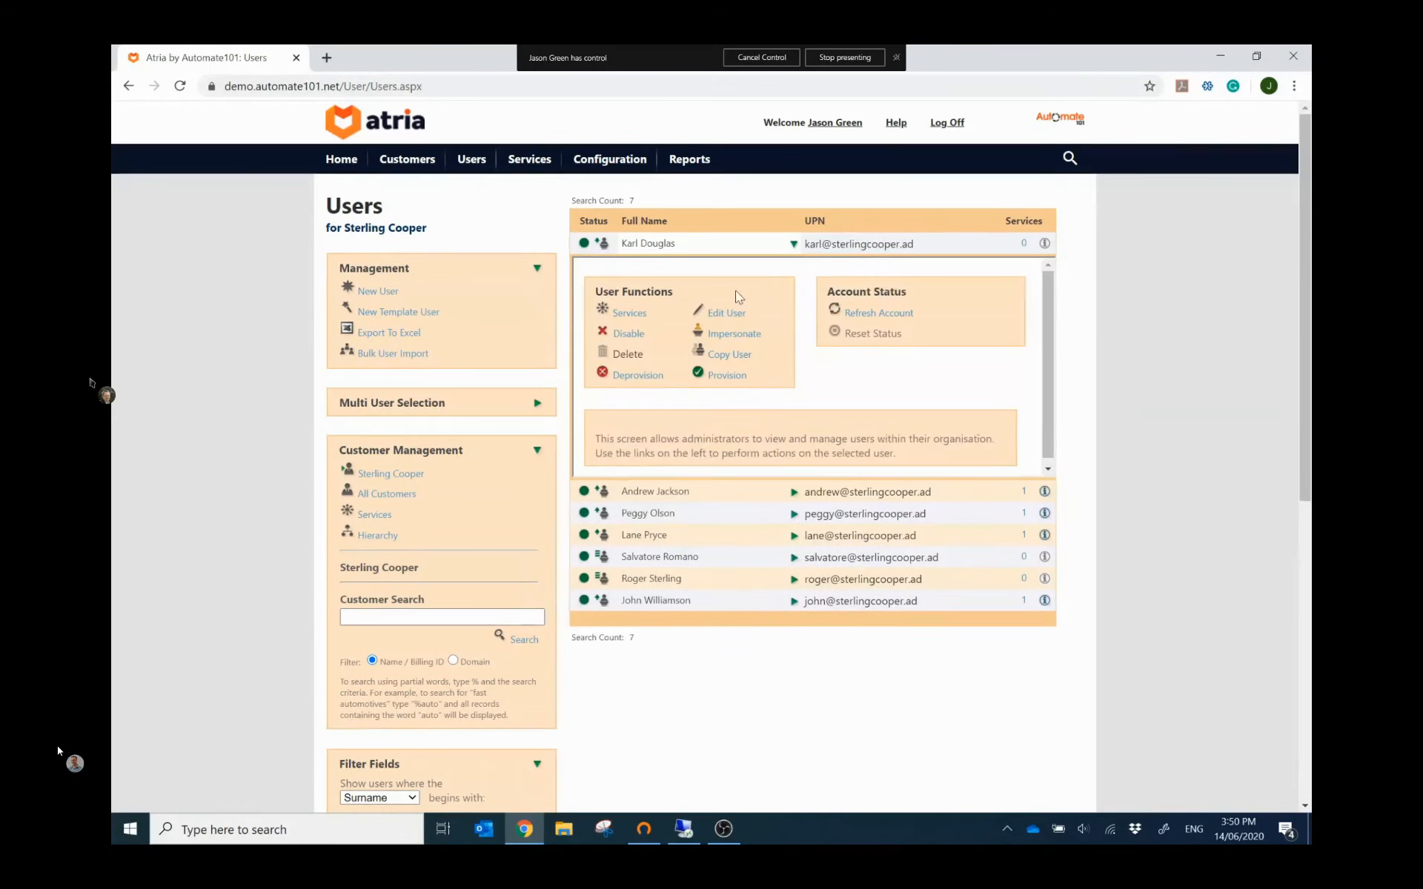
click(730, 317)
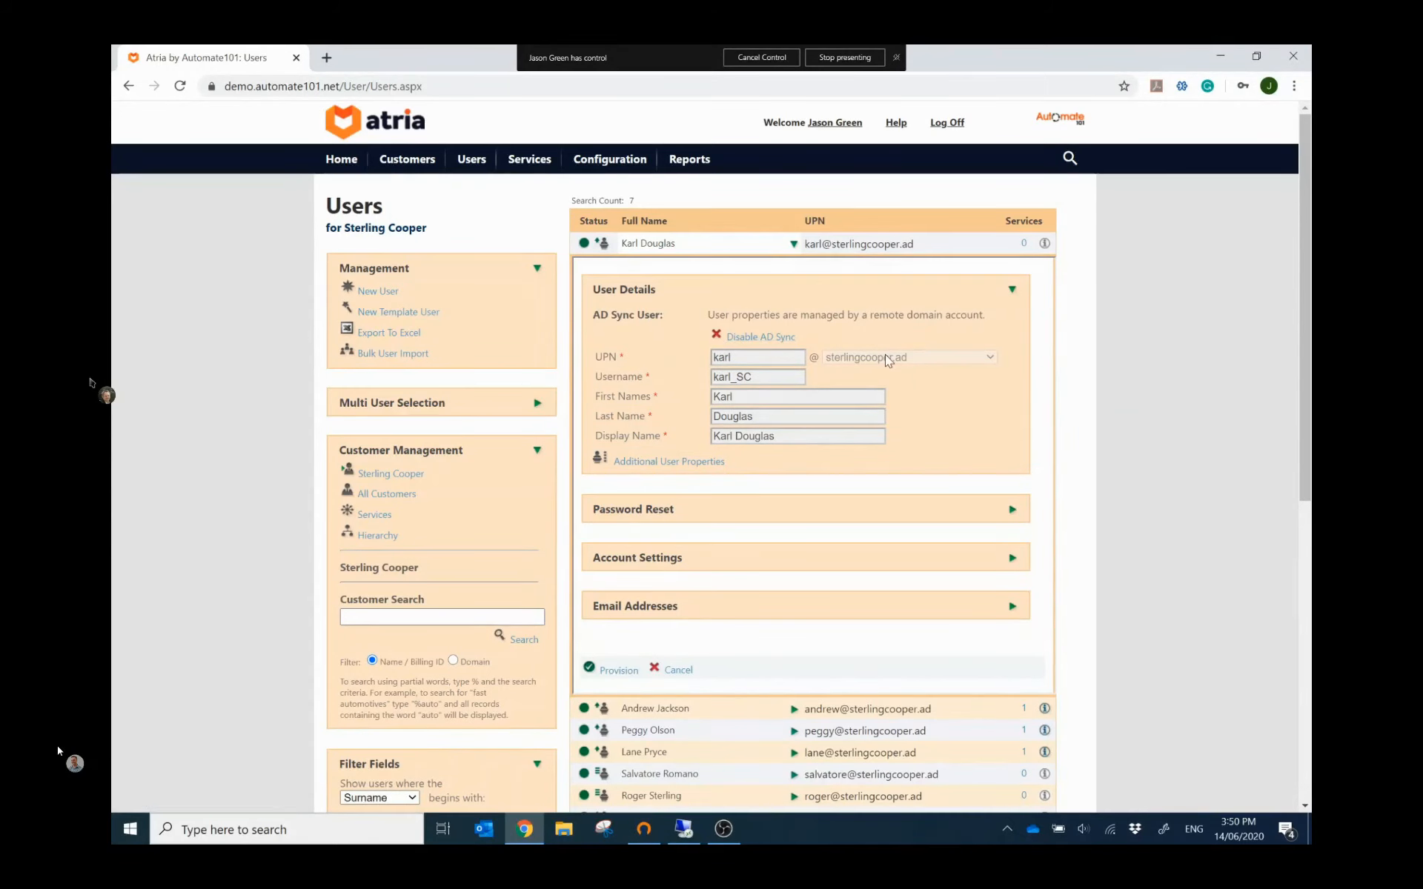
Step: Check the synced Sales department, phone number and Sales Person title, then close the form
click(686, 460)
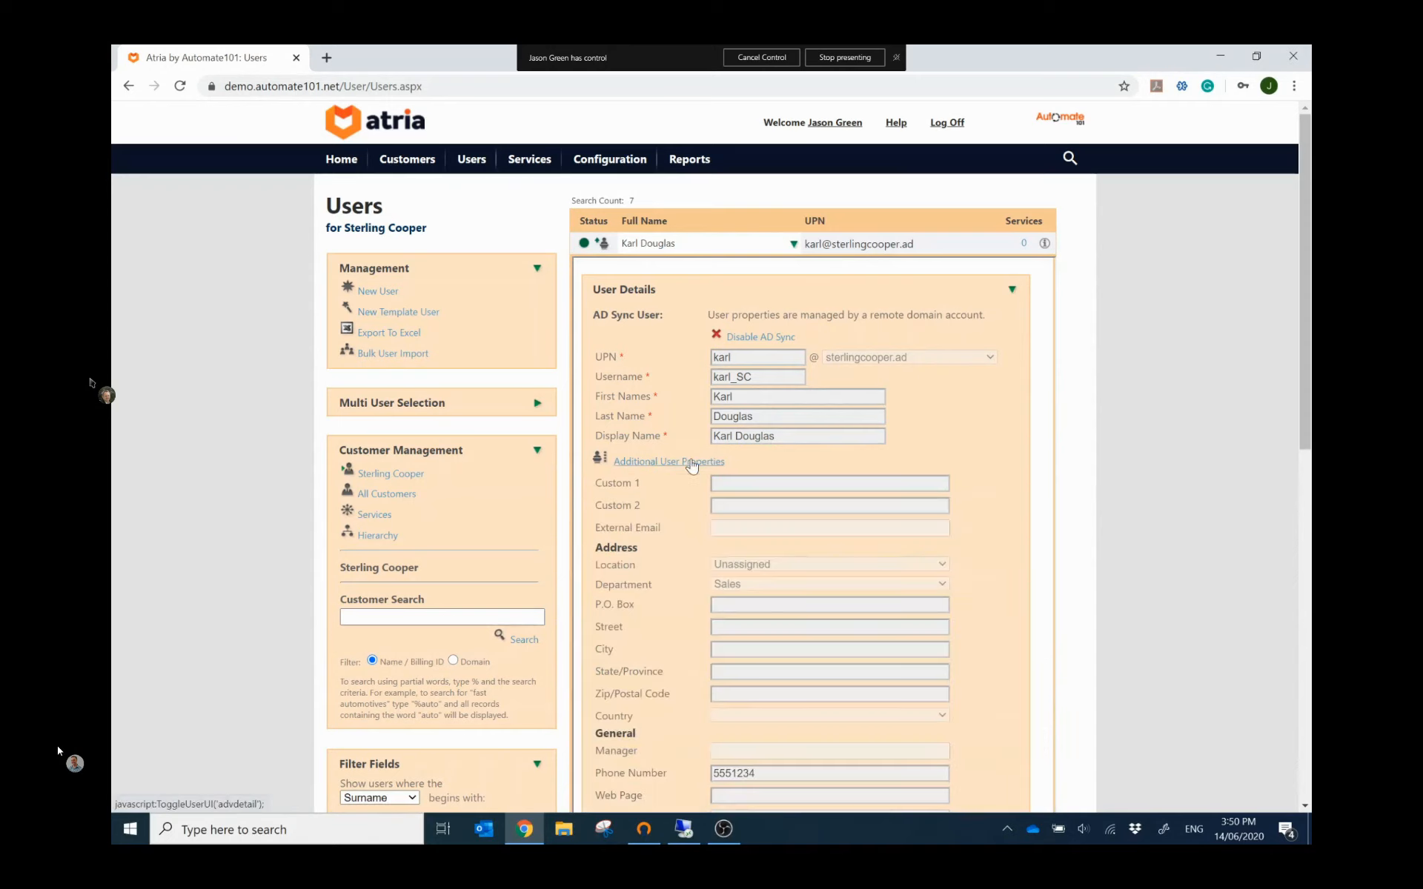
scroll(696, 463, down, 1)
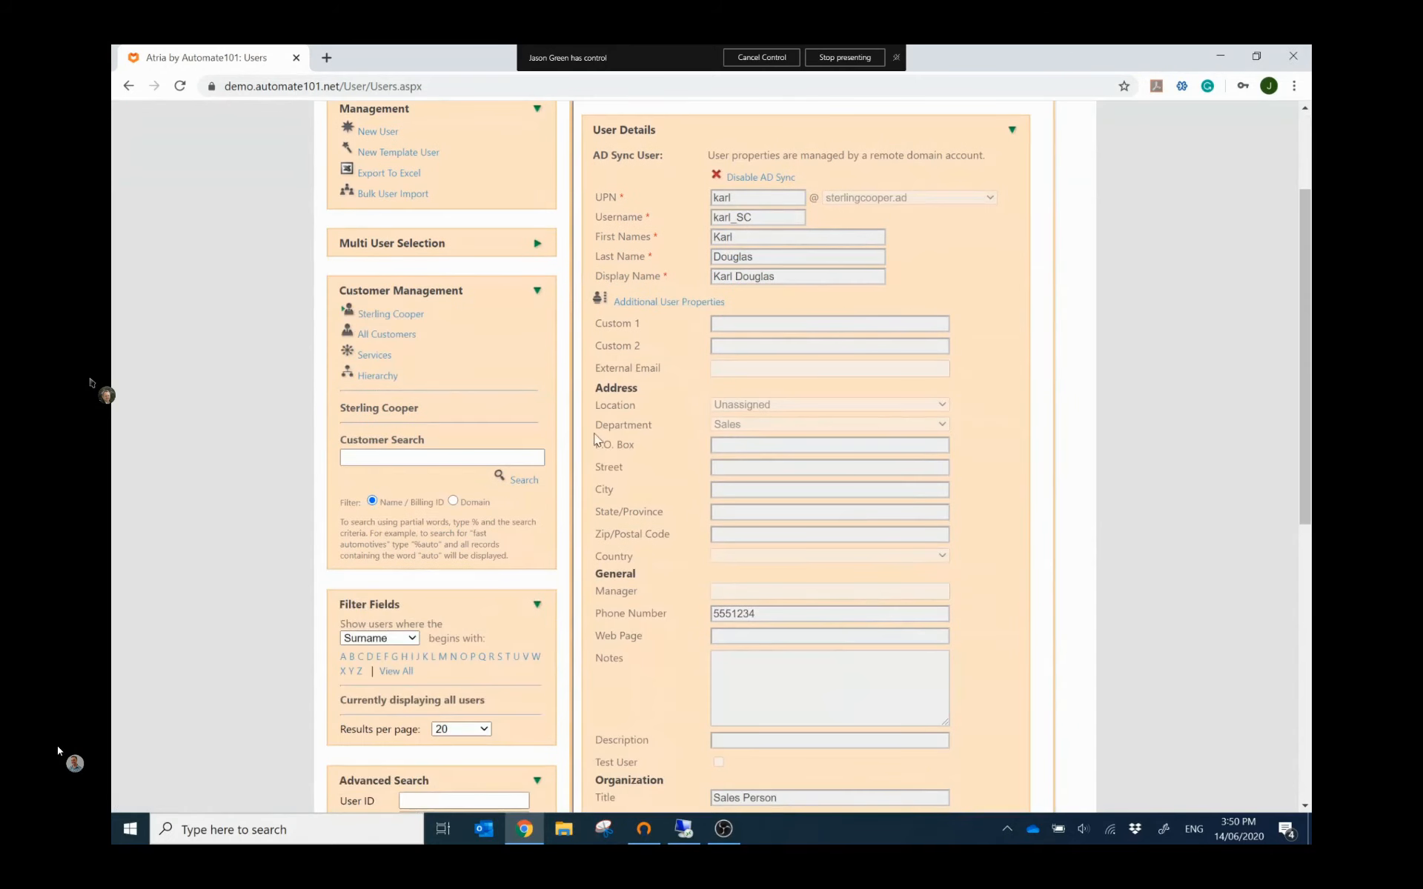
drag(594, 432, 678, 433)
scroll(665, 534, down, 2)
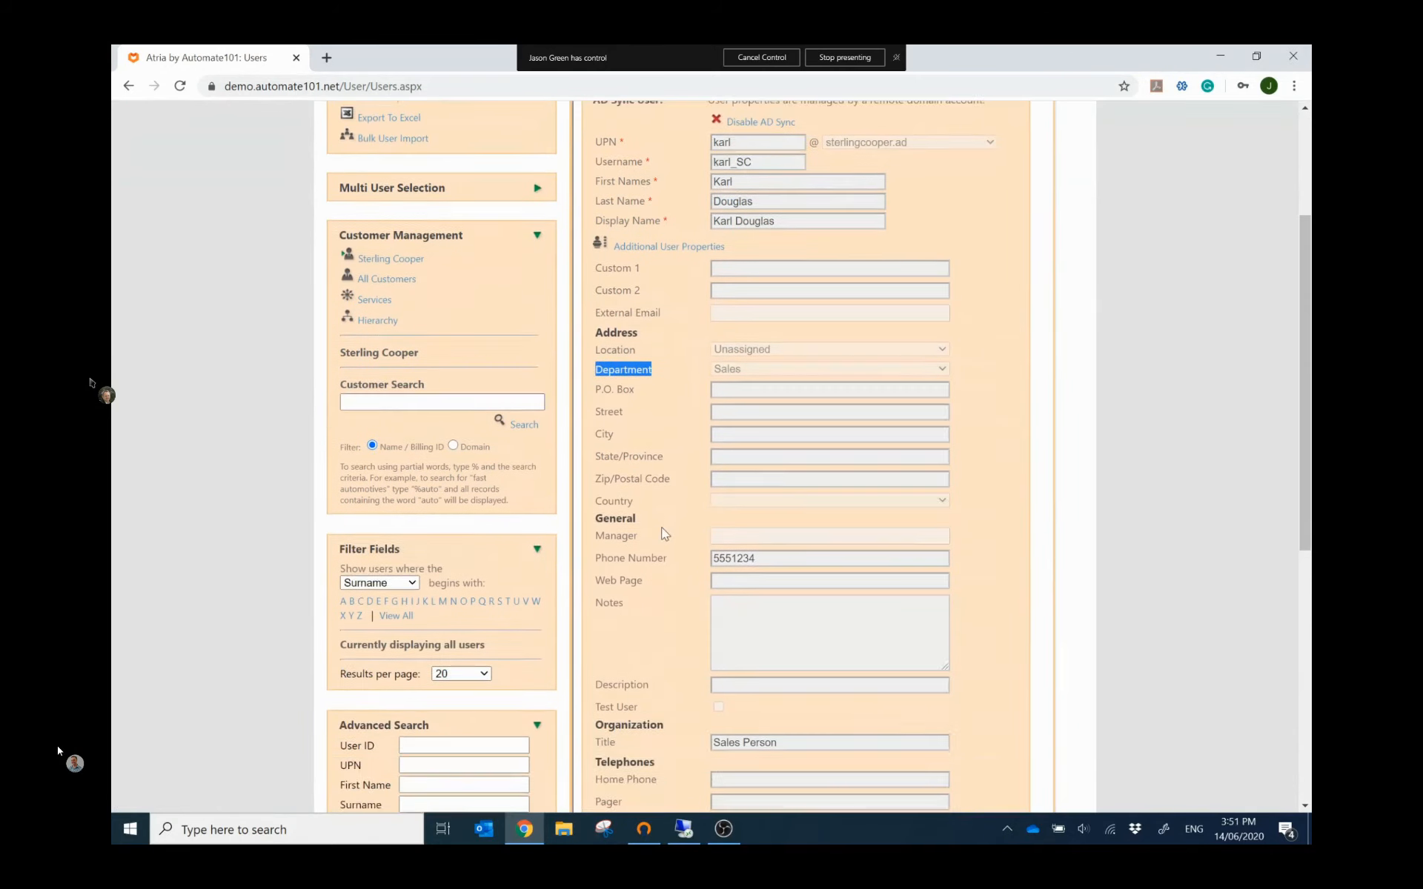
drag(595, 453, 678, 455)
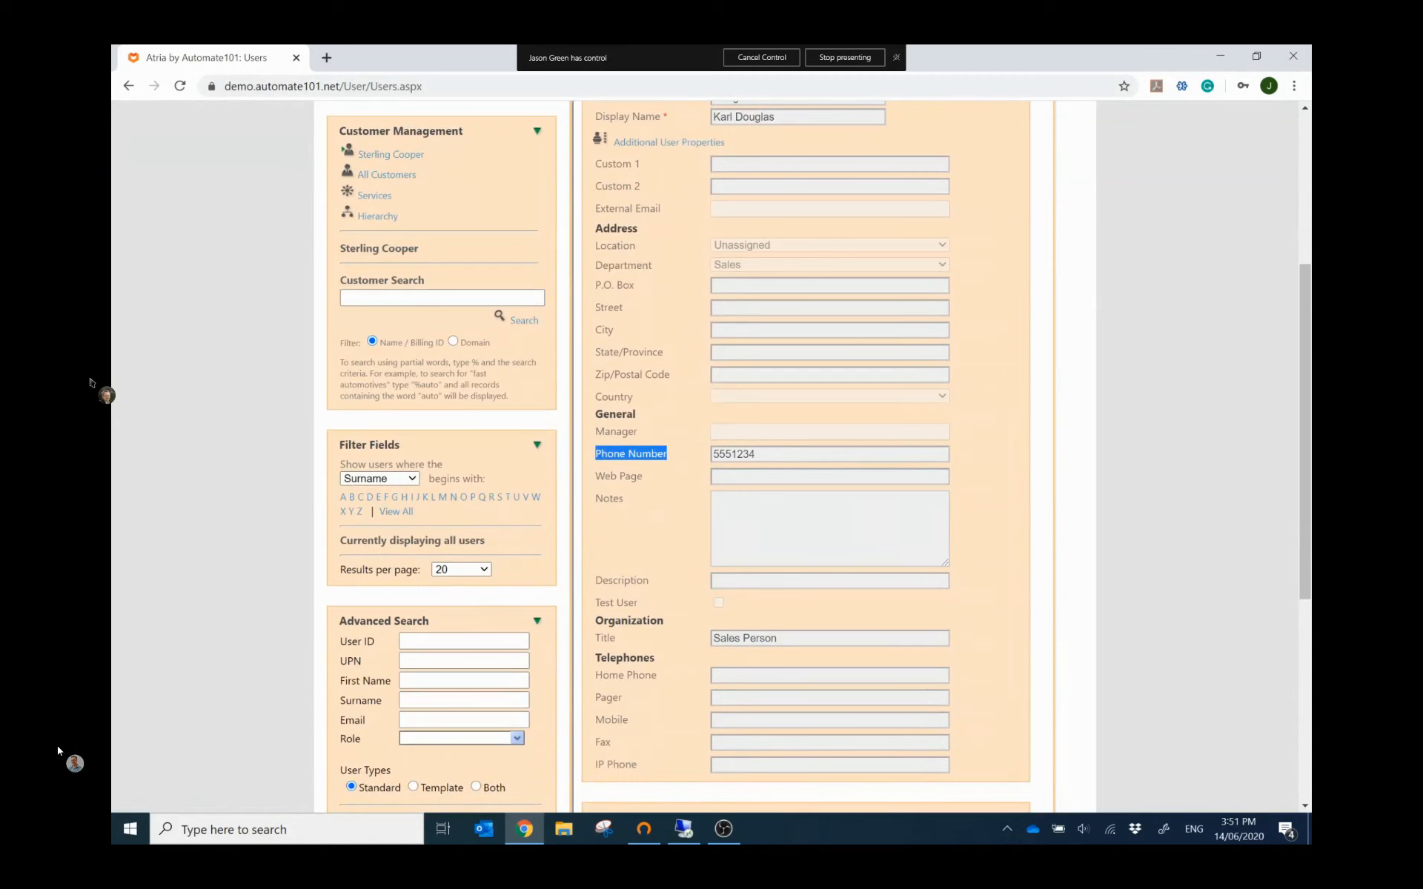
drag(595, 638, 642, 639)
click(655, 641)
scroll(697, 604, down, 3)
scroll(697, 604, down, 2)
scroll(696, 604, up, 6)
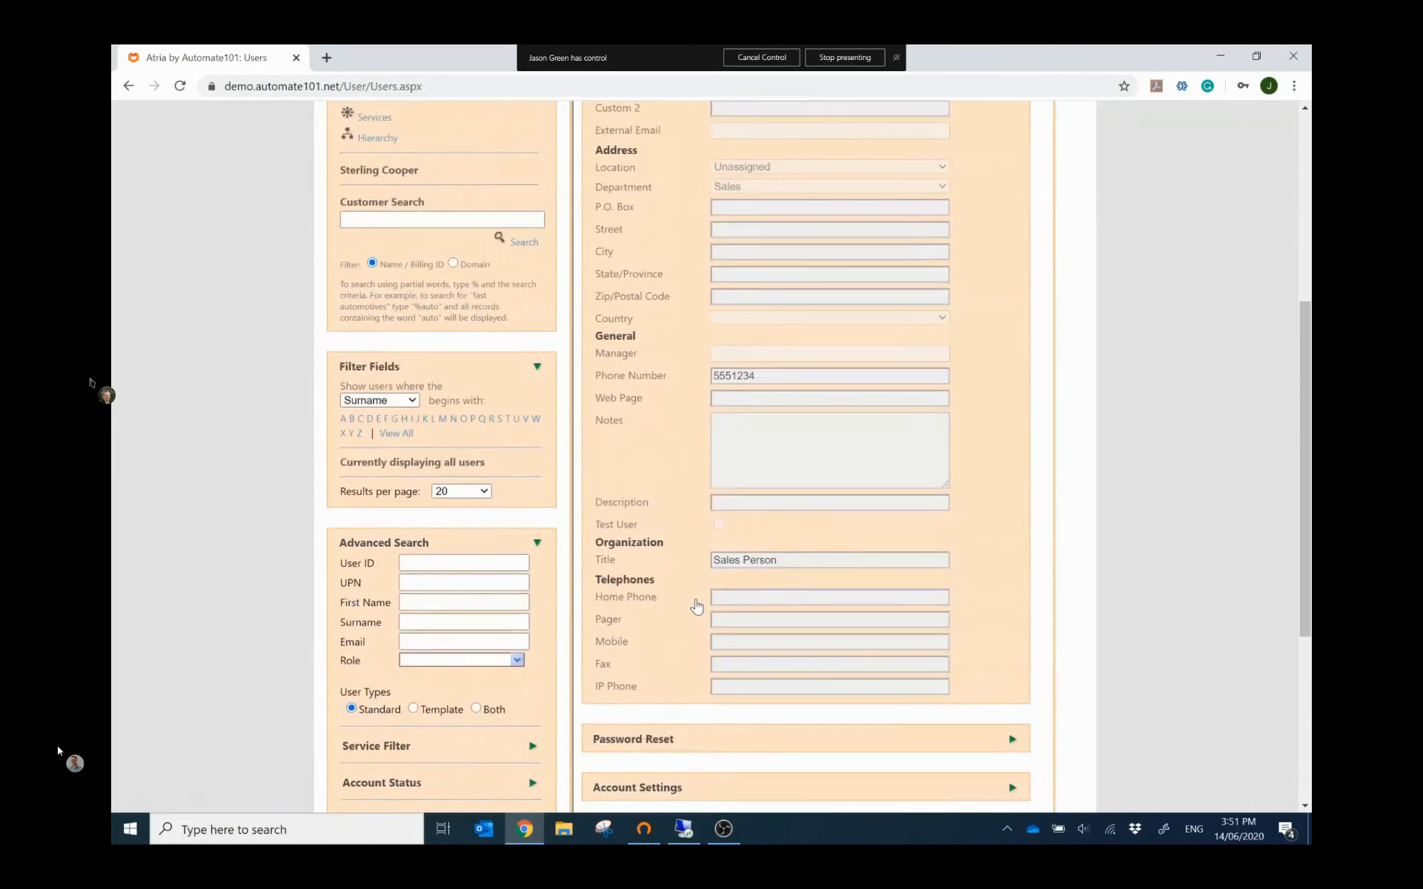
scroll(697, 604, up, 1)
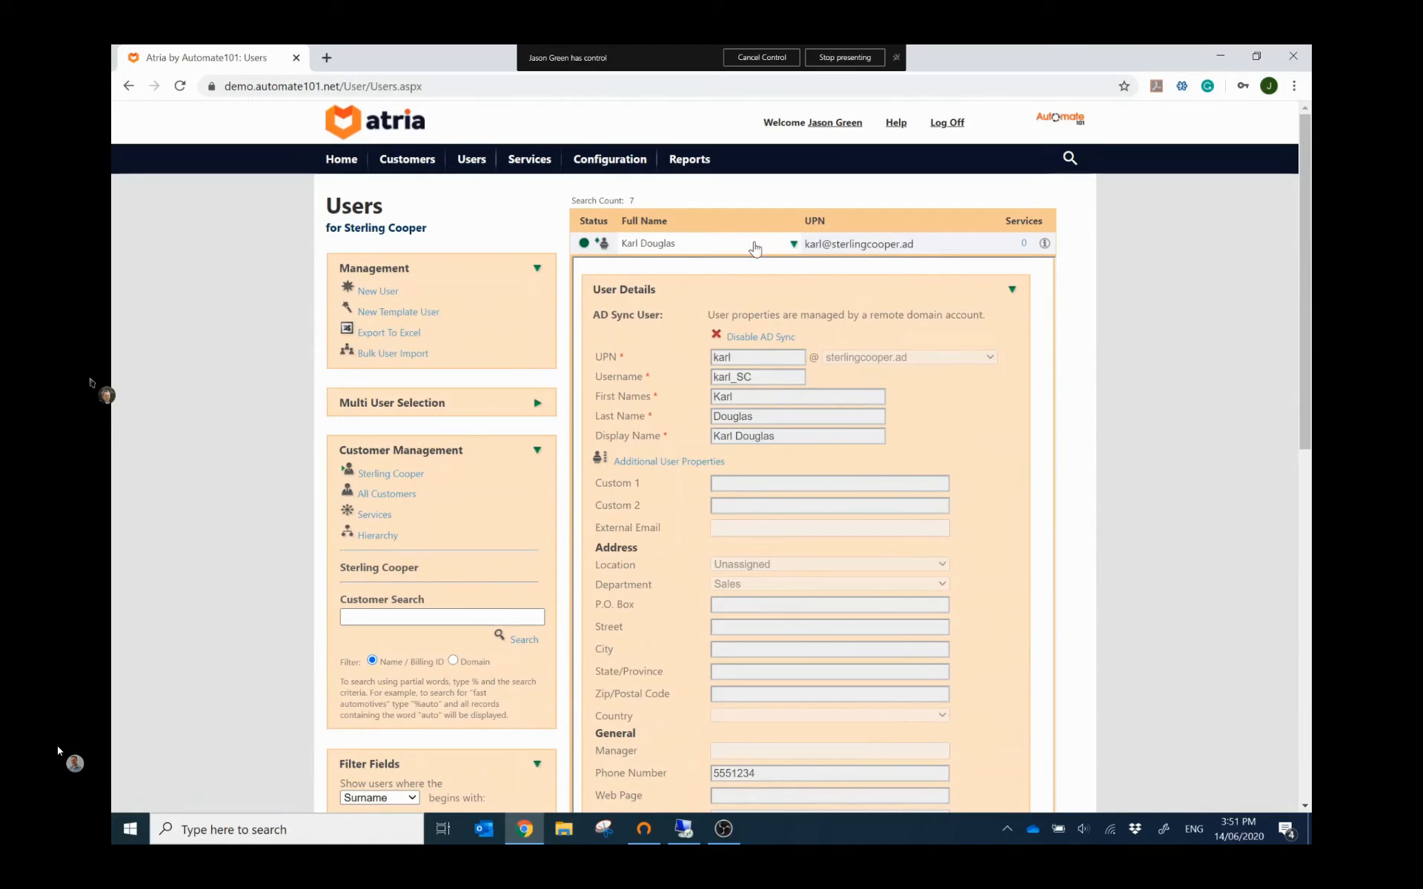
click(793, 245)
click(793, 244)
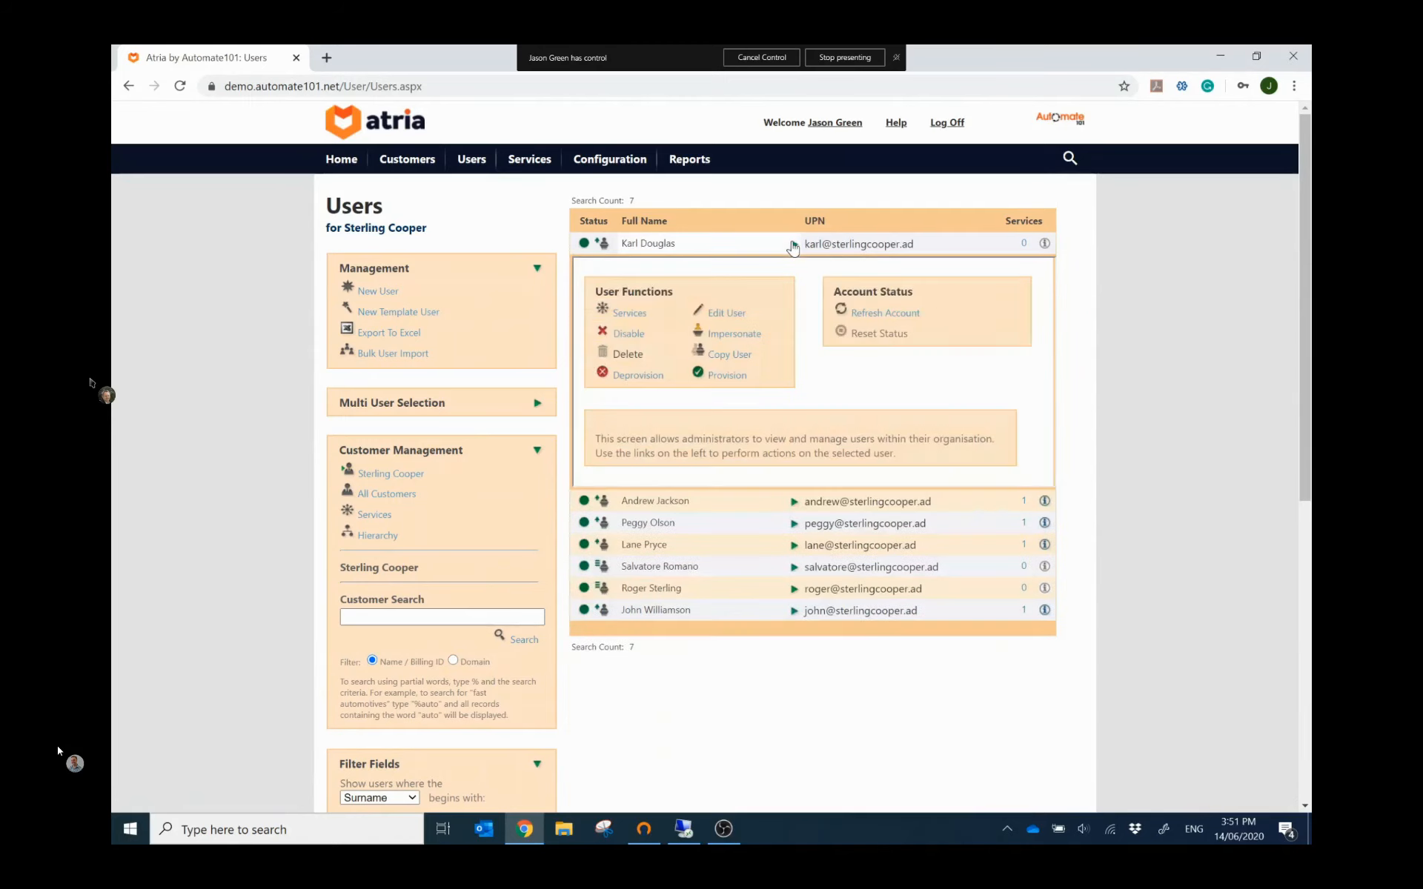
Step: Provision the new user's Hosted Exchange on the Standard 2 GB 2019 plan, then return to the users list and the slides
click(634, 318)
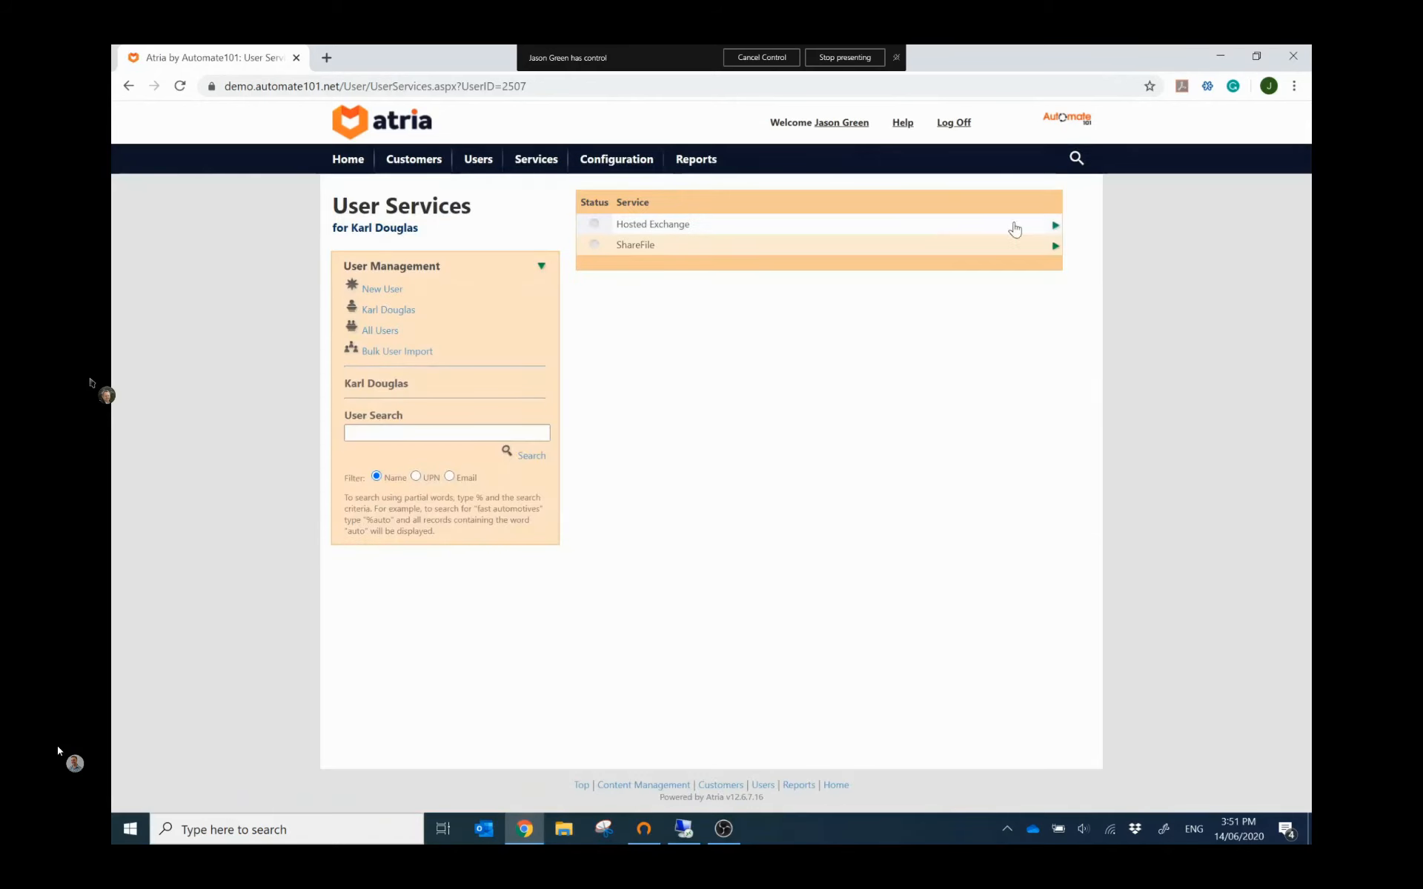
click(1055, 225)
click(621, 370)
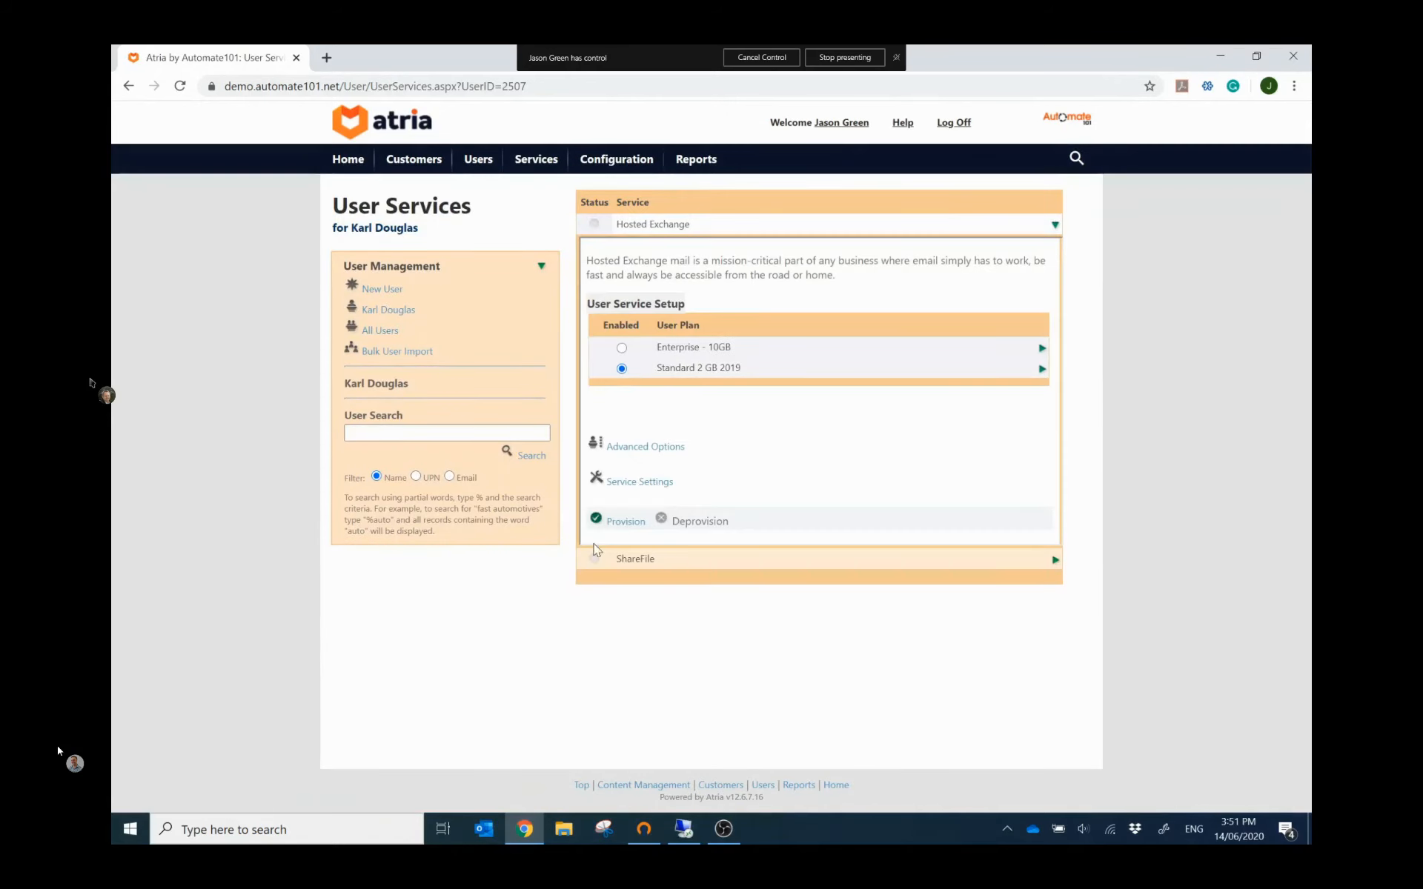
click(626, 521)
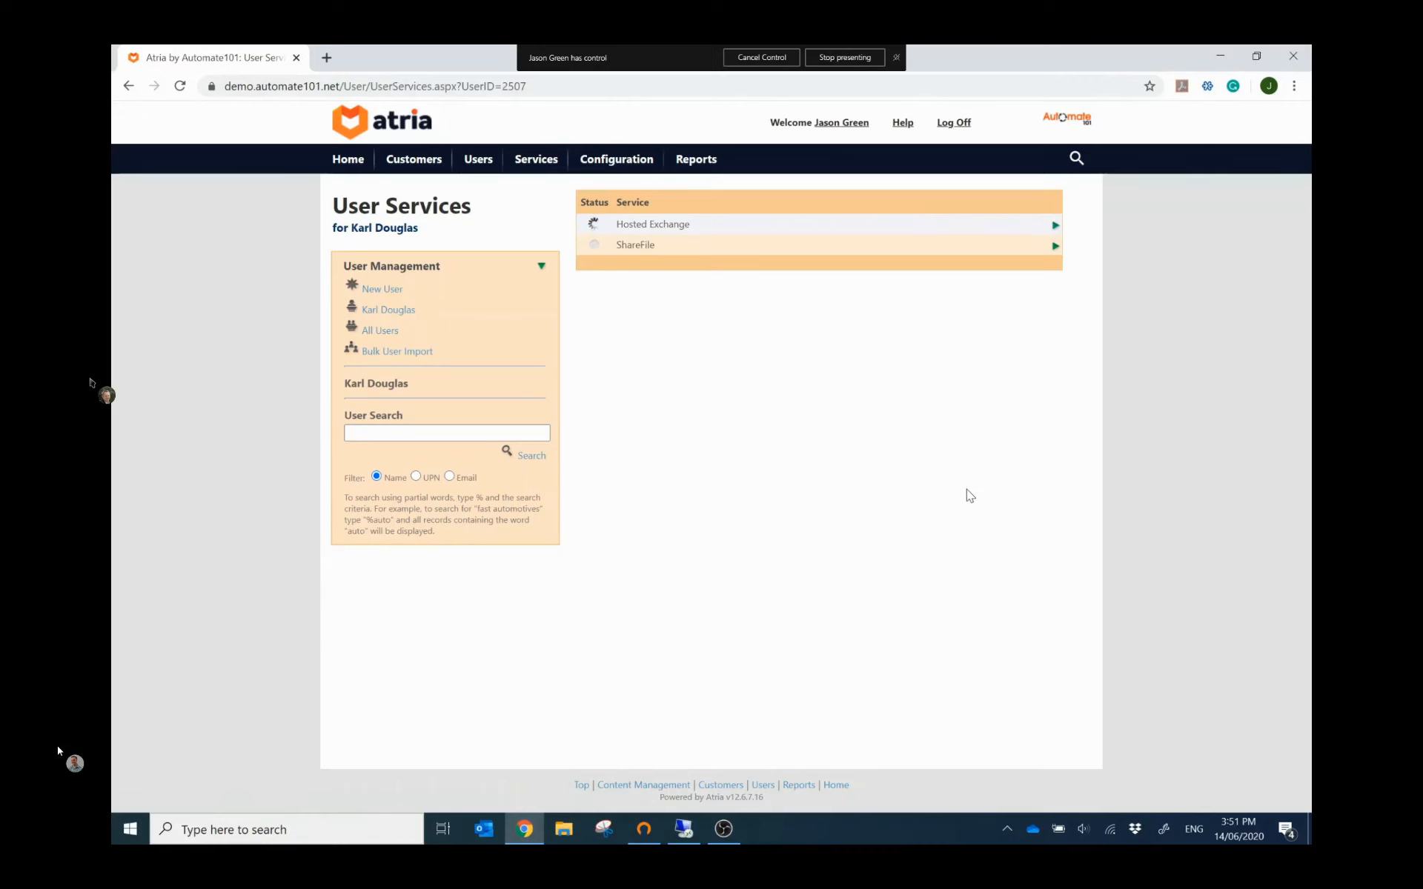
click(482, 170)
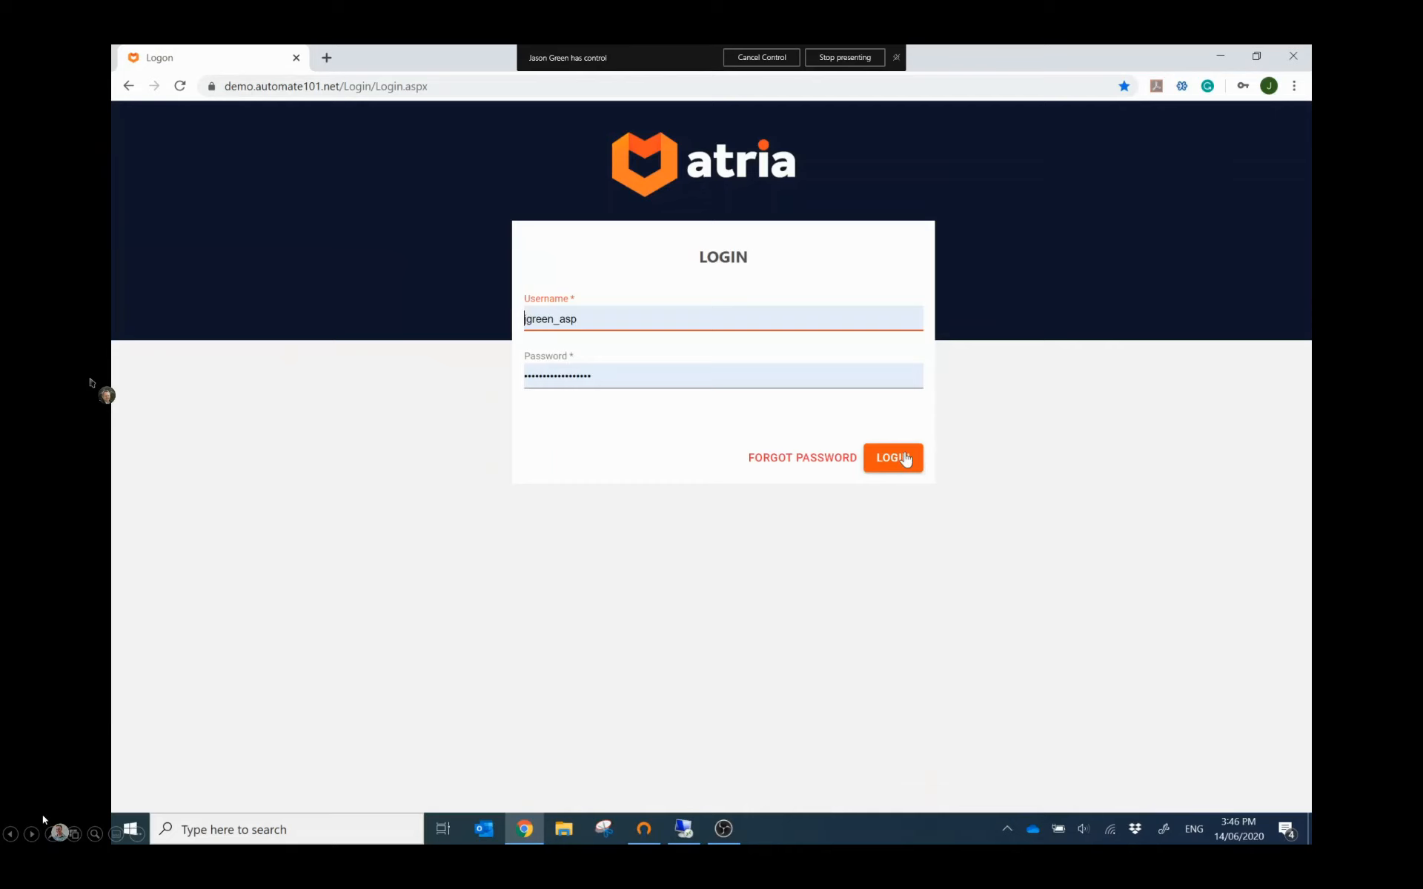
click(97, 734)
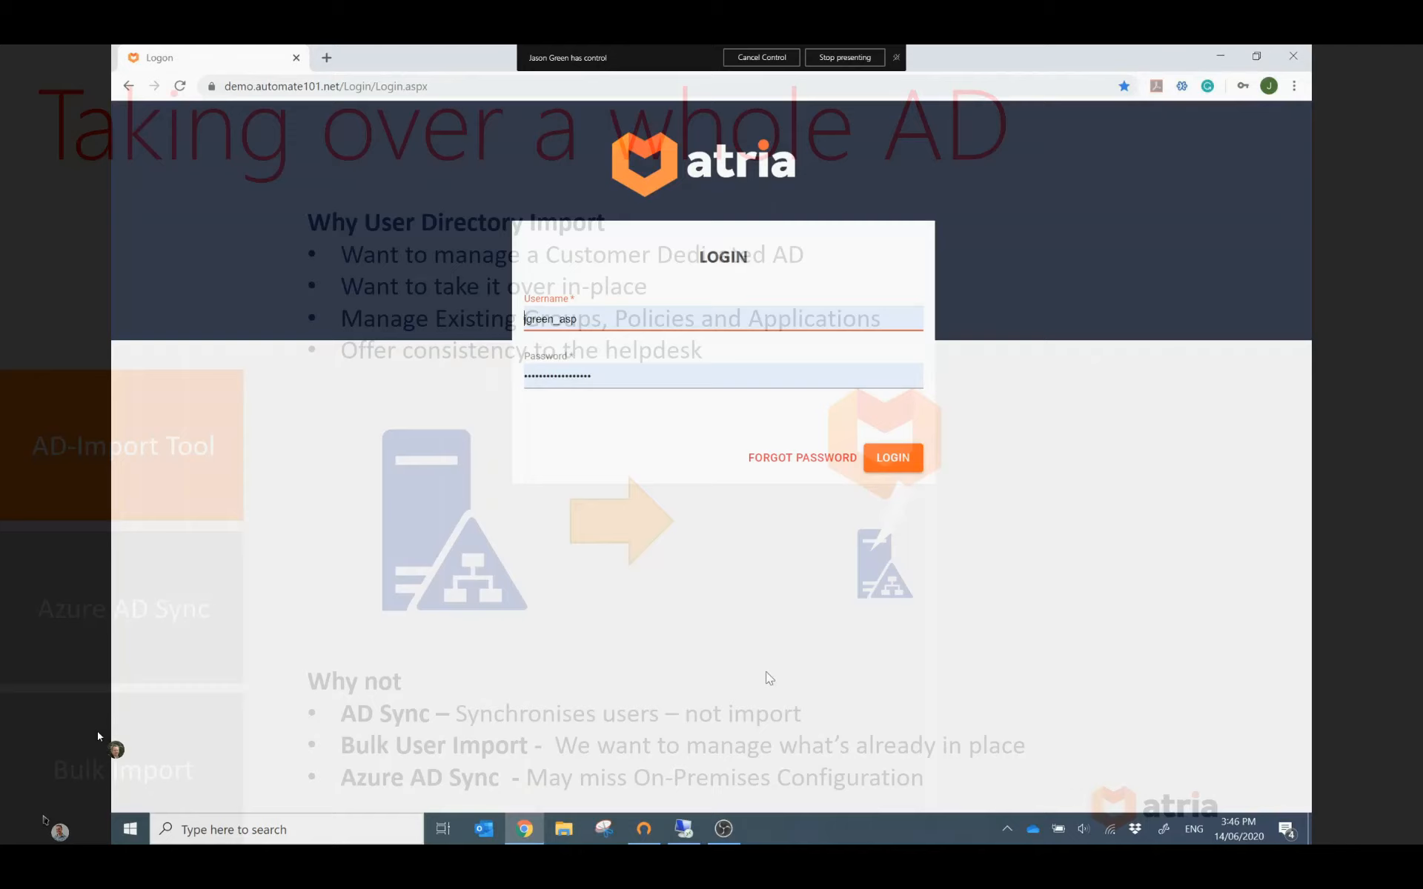
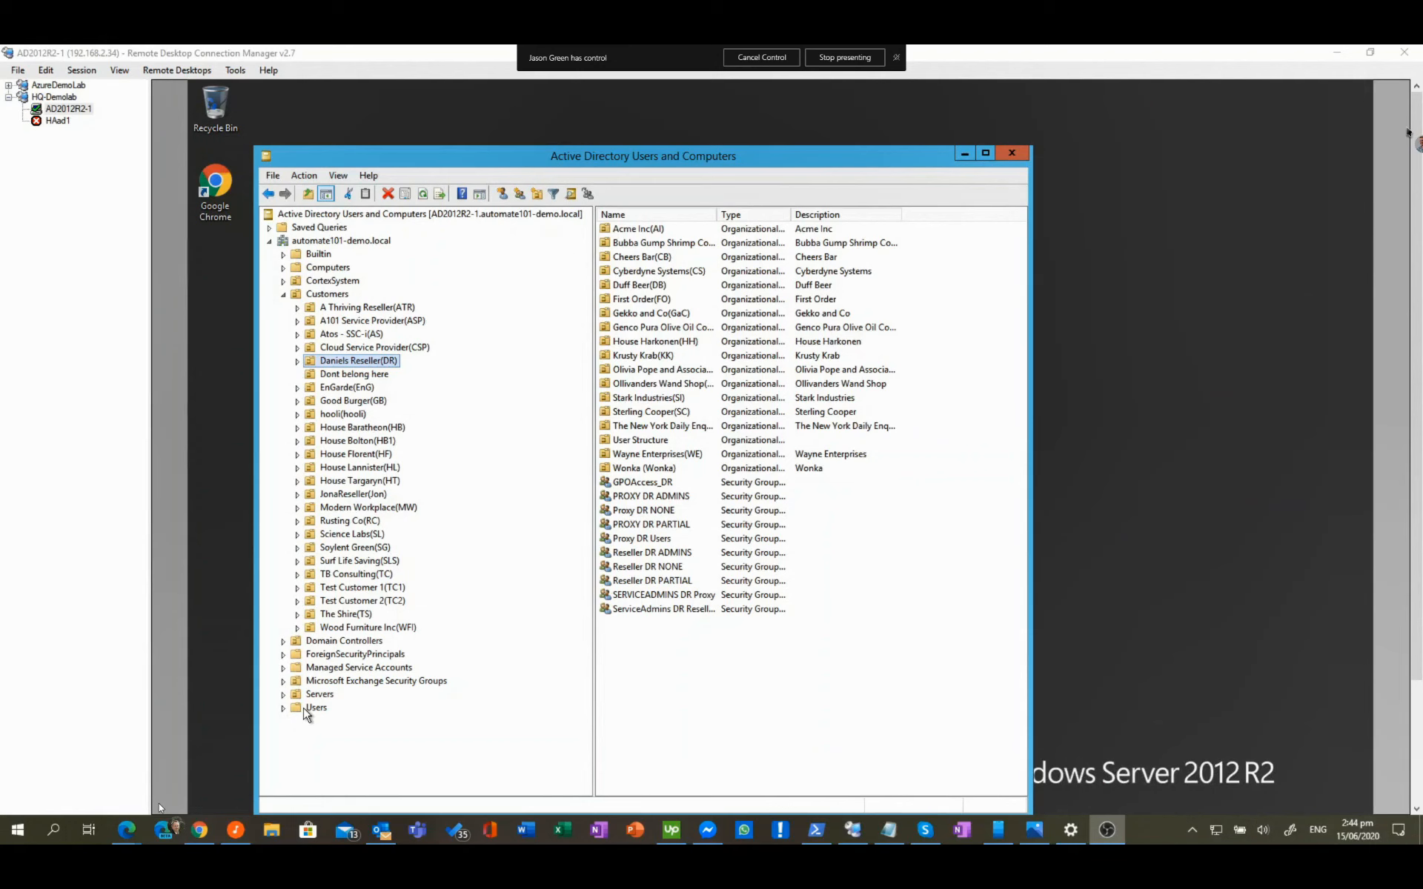
Step: List the nine users in the Dont belong here OU, then browse Cyberdyne Systems' User Structure users
click(376, 375)
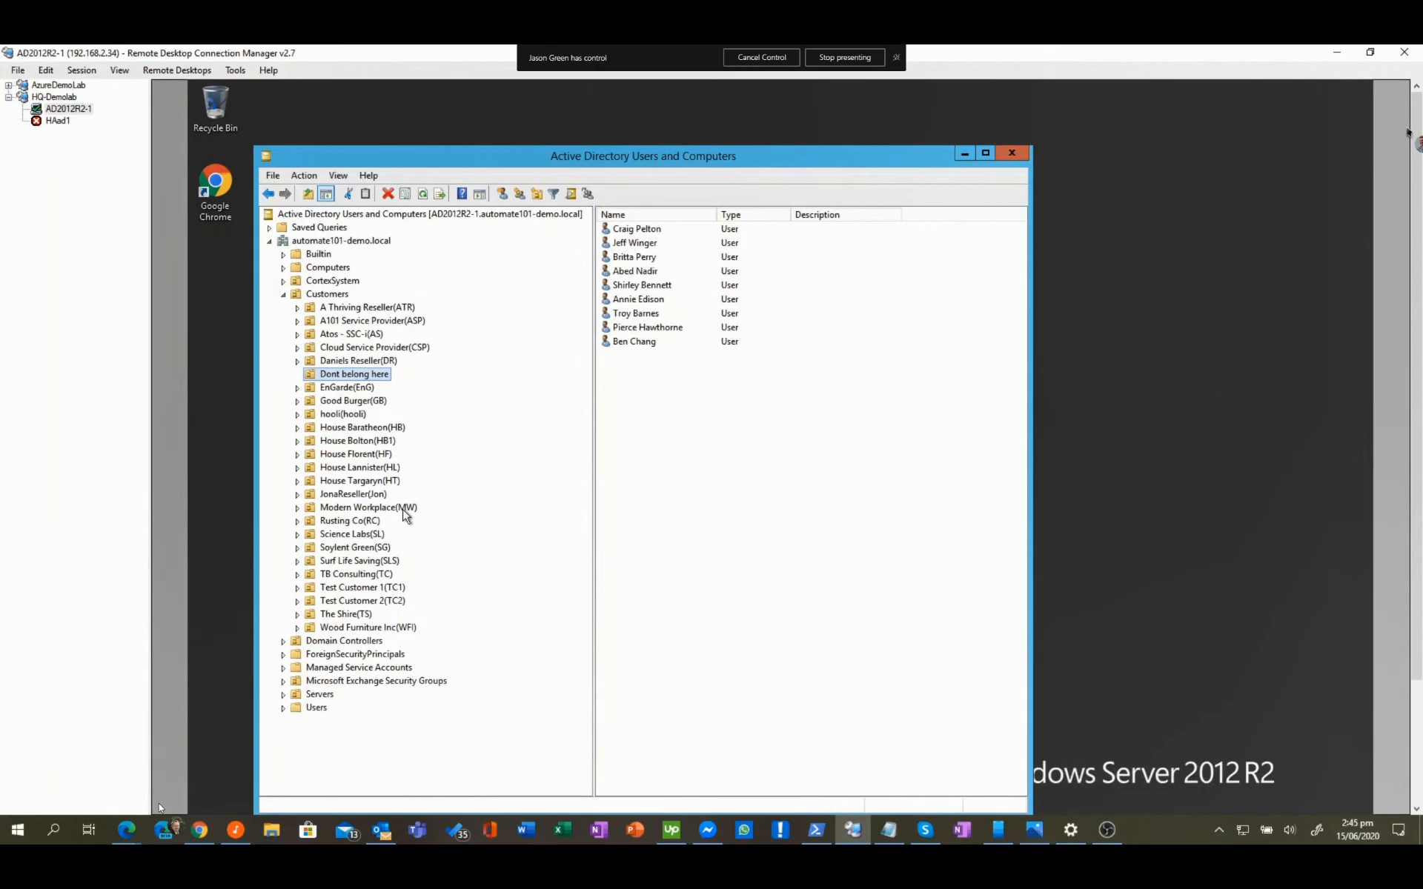
click(298, 361)
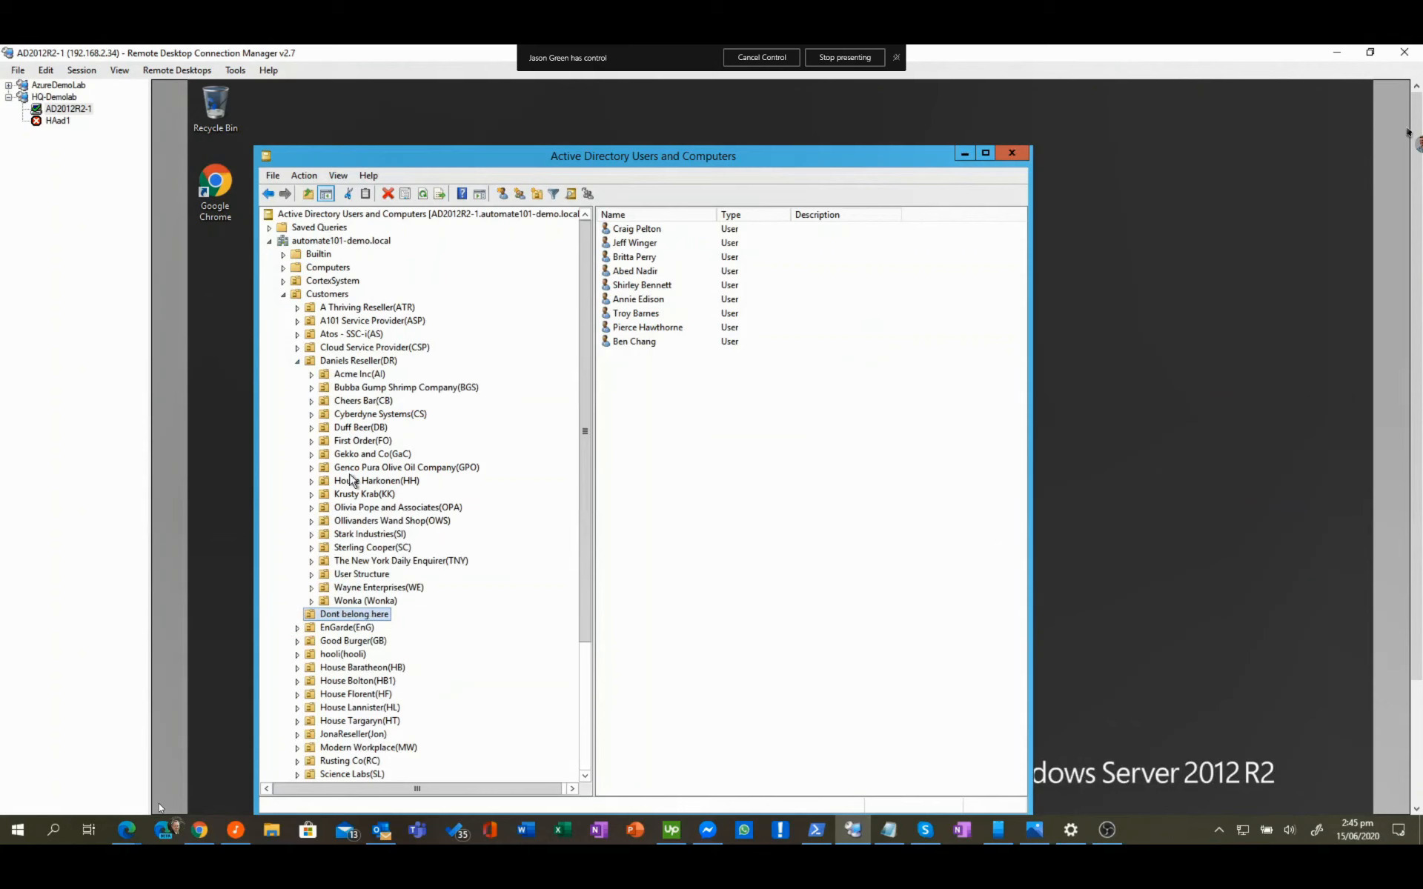
click(312, 415)
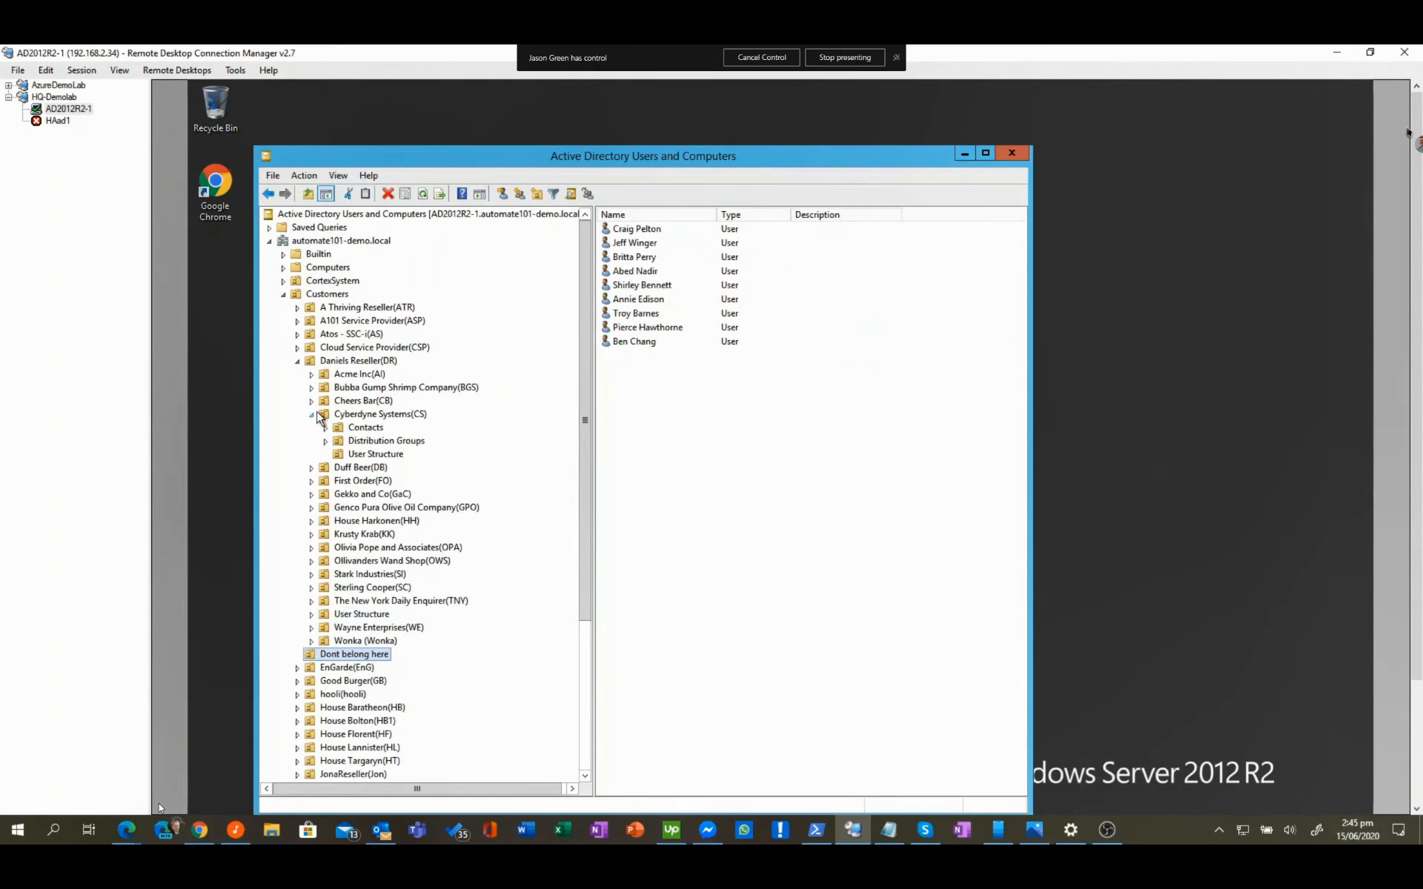
click(365, 454)
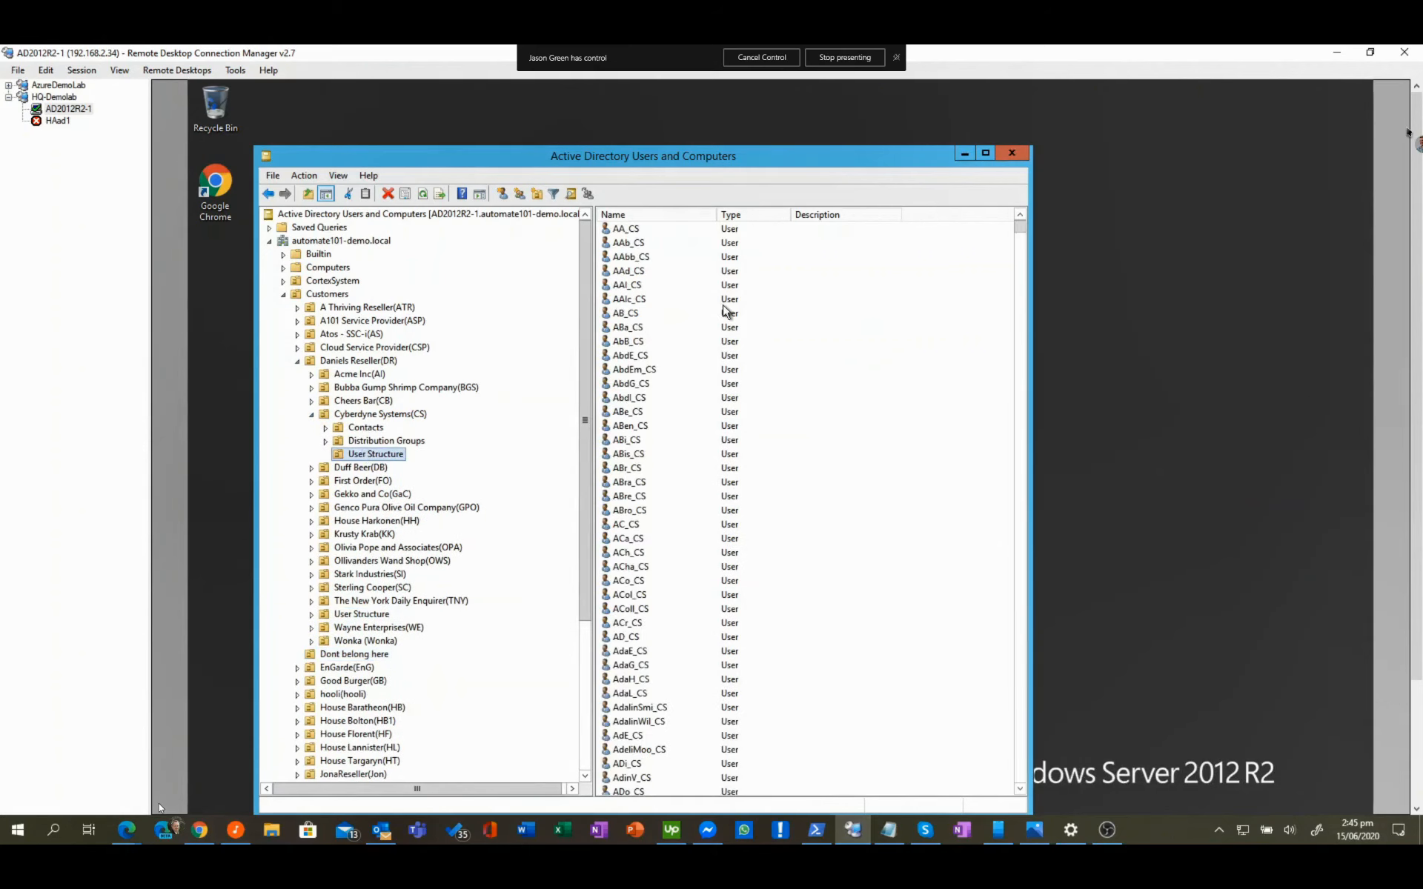
click(652, 403)
scroll(652, 406, down, 20)
scroll(652, 406, up, 5)
scroll(655, 407, up, 4)
scroll(655, 406, up, 9)
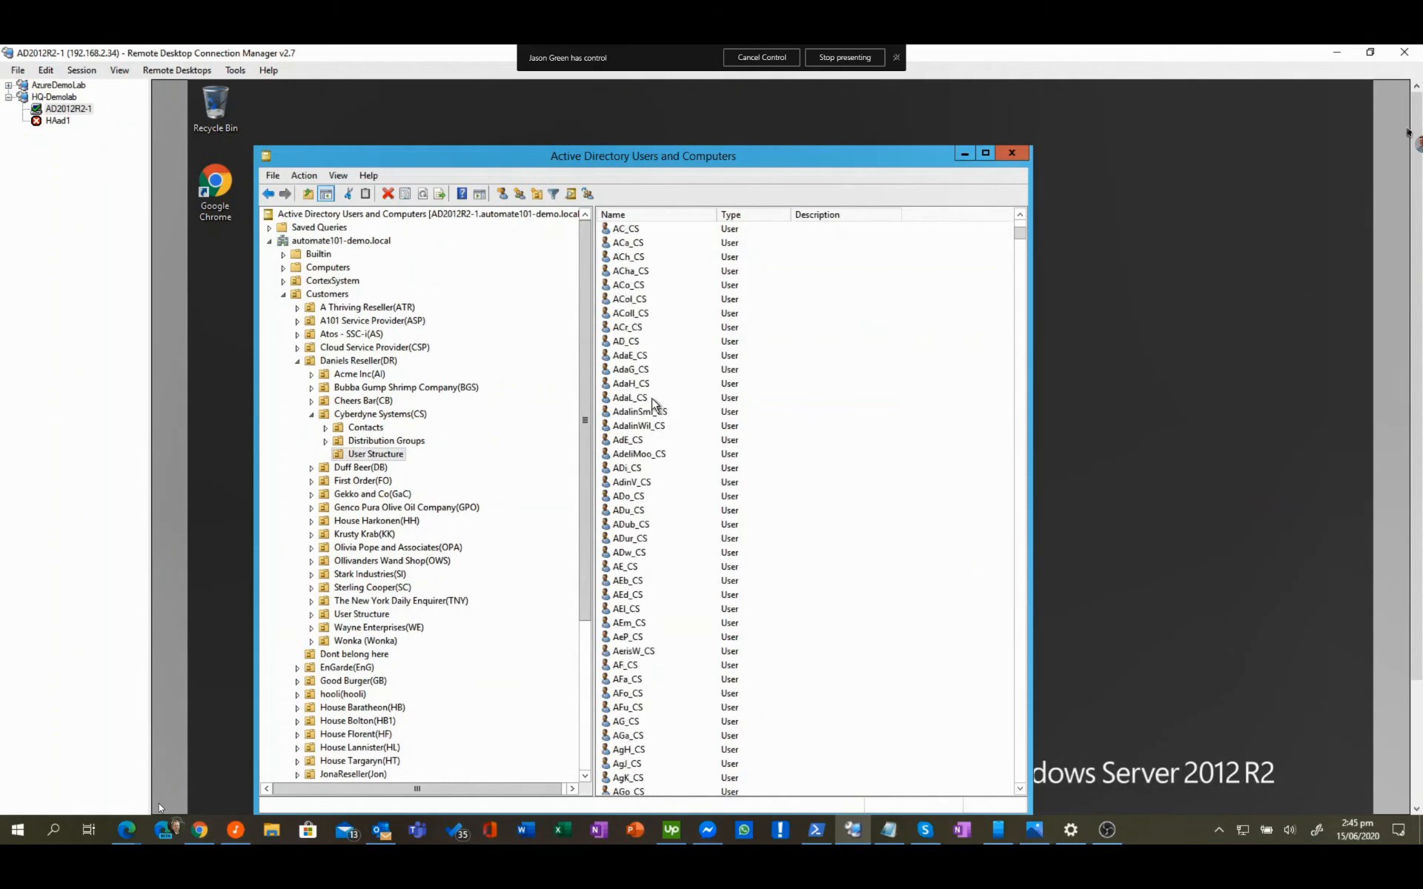
Step: Reselect the Dont belong here OU and minimize the remote session to return to Atria
click(297, 362)
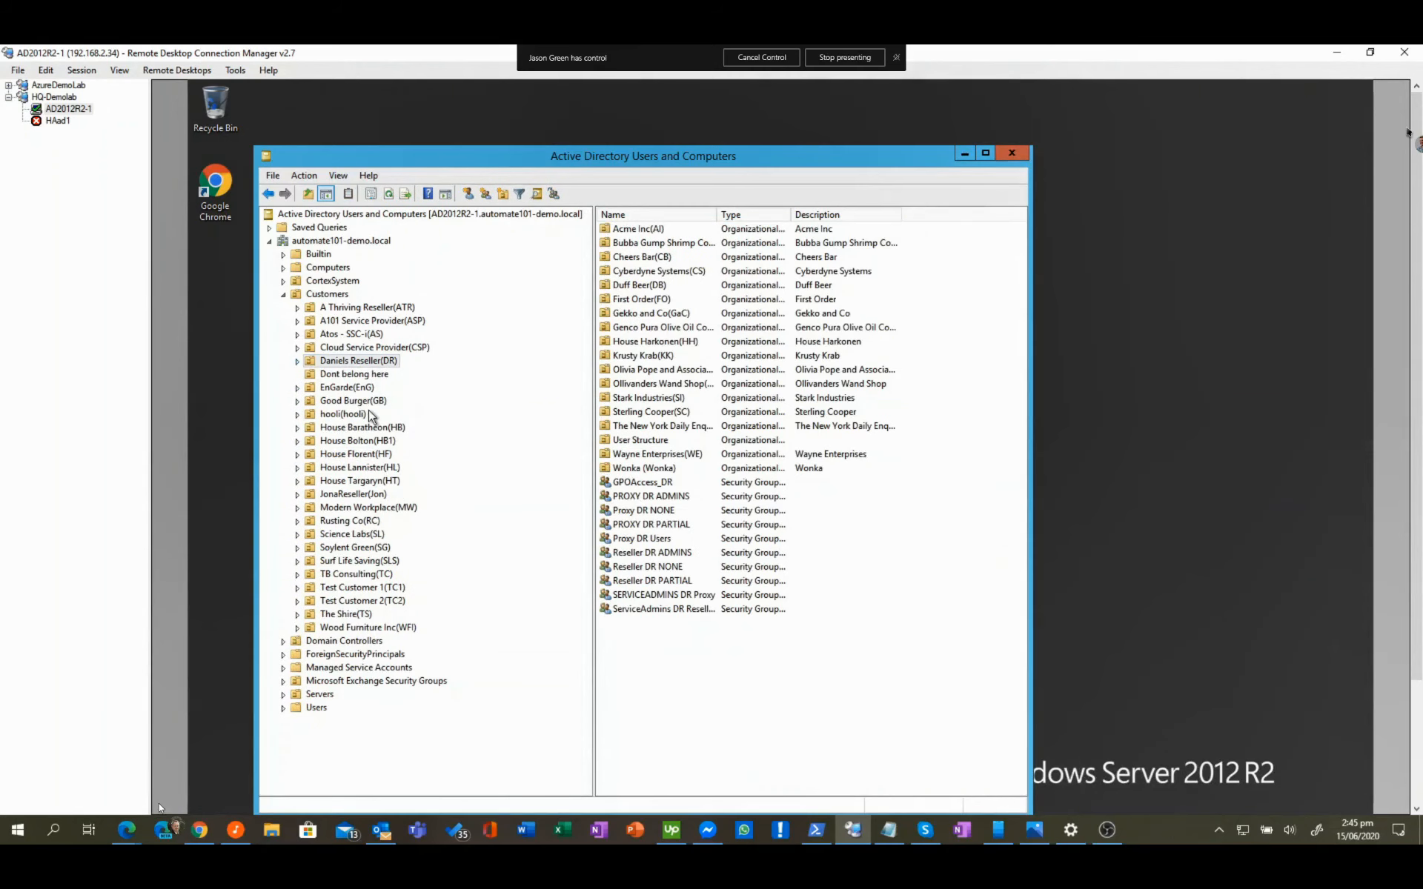
click(363, 374)
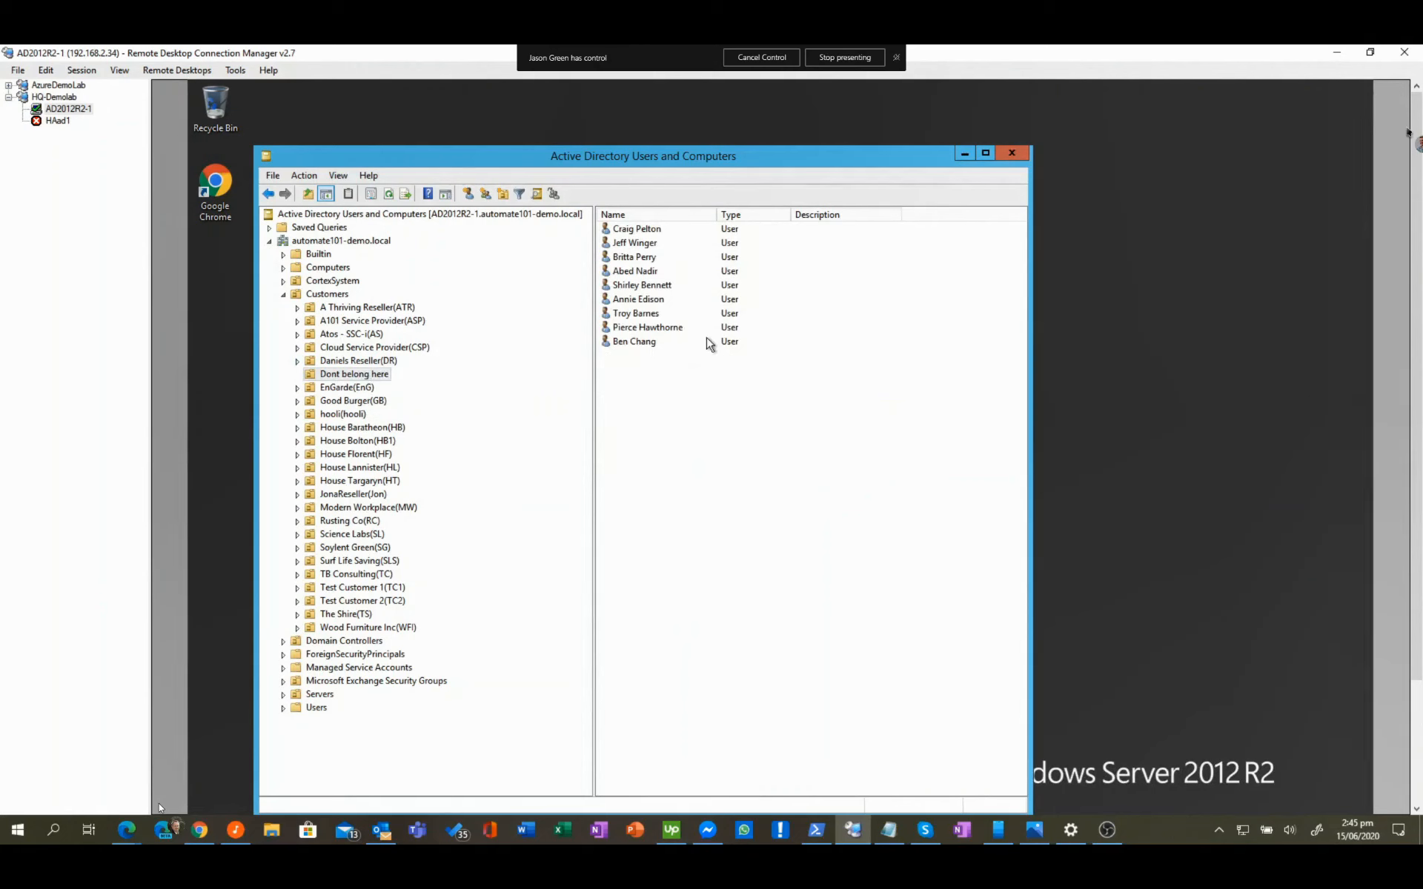
click(1332, 58)
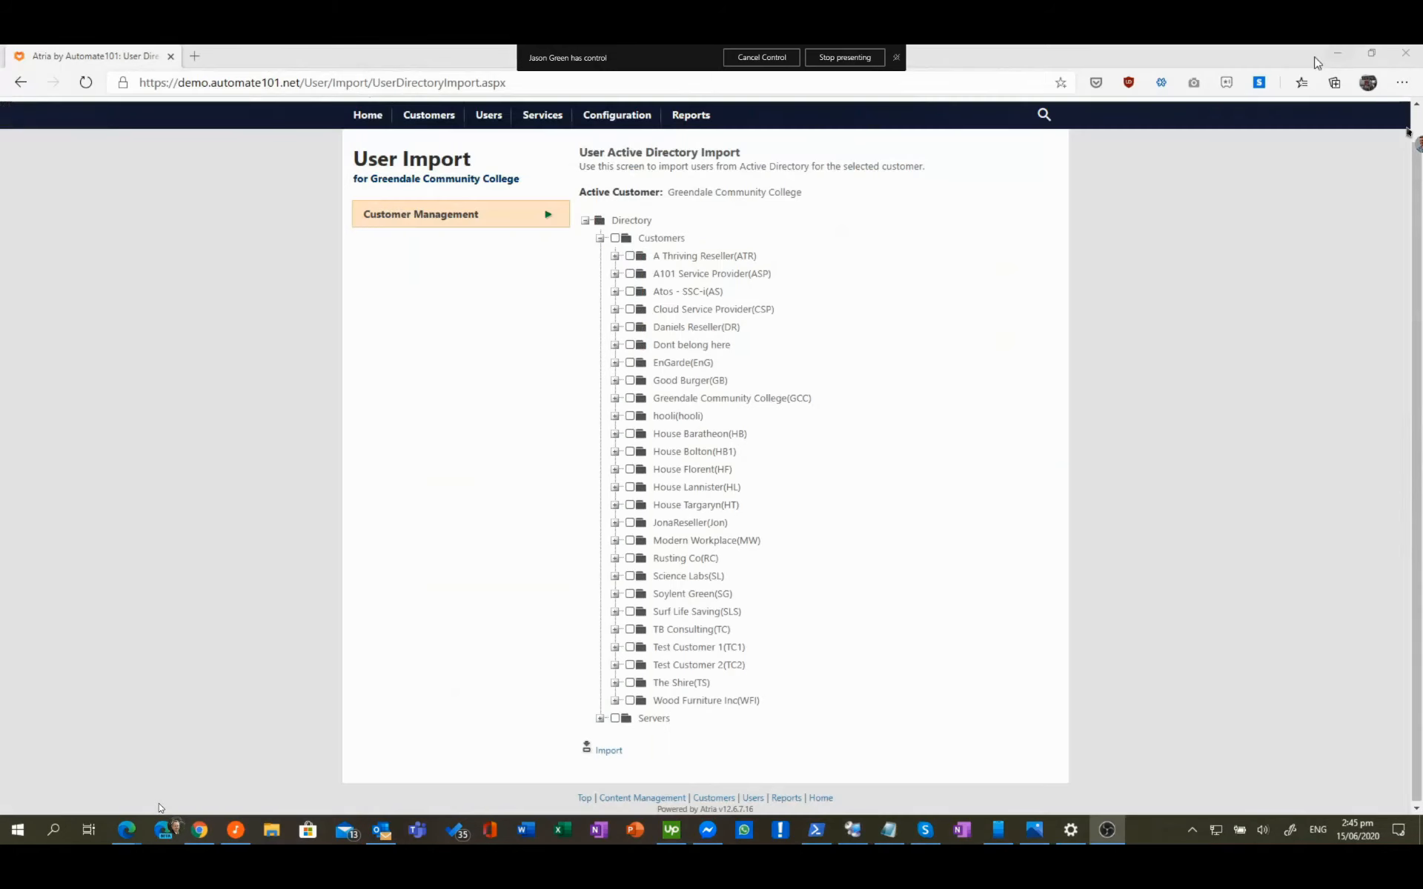
Step: Open Greendale Community College's Users page from the Customers list, showing its single existing user
mouse_move(428, 117)
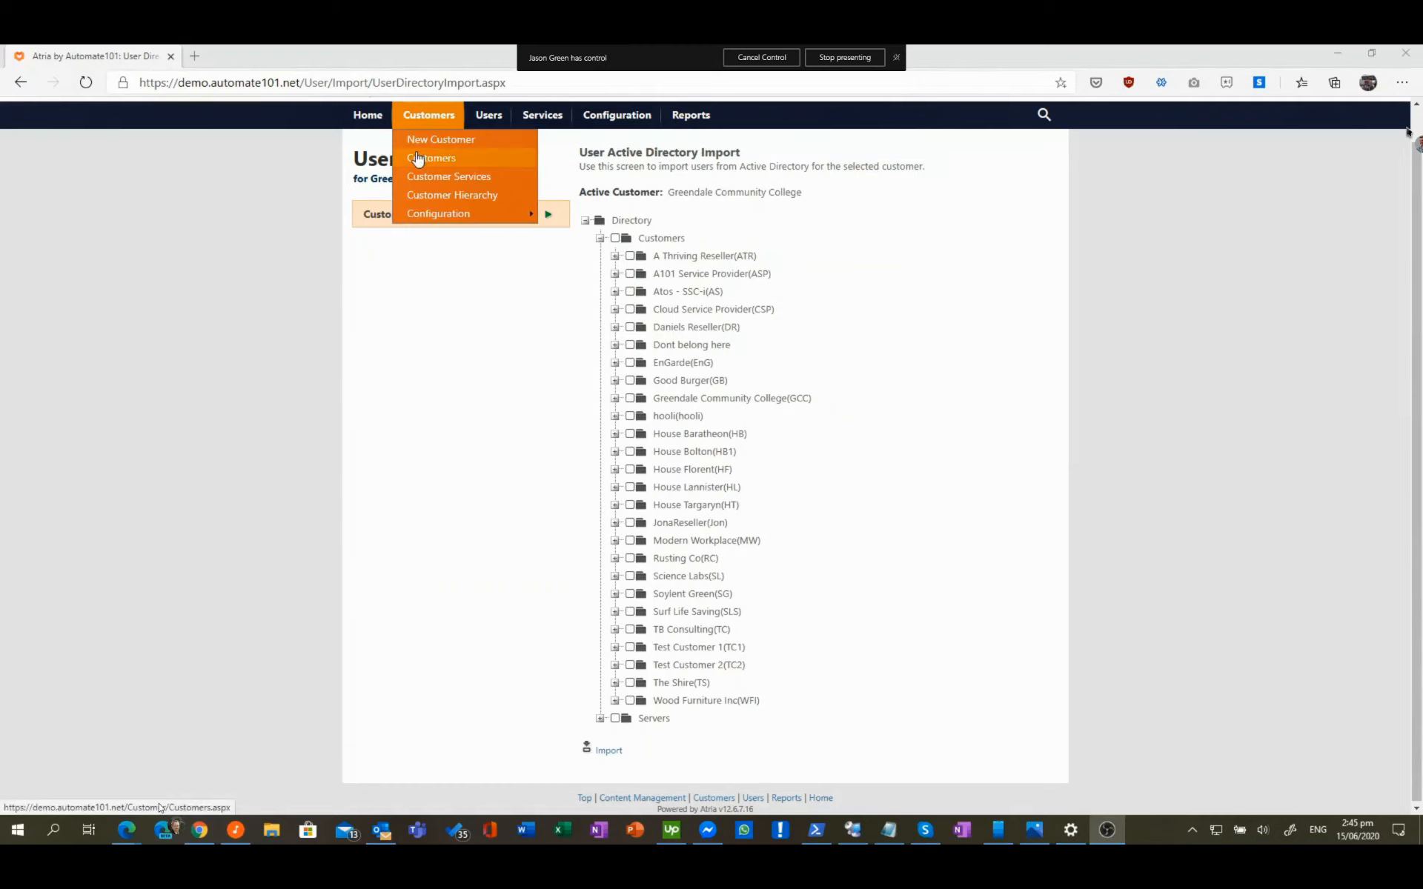
click(415, 158)
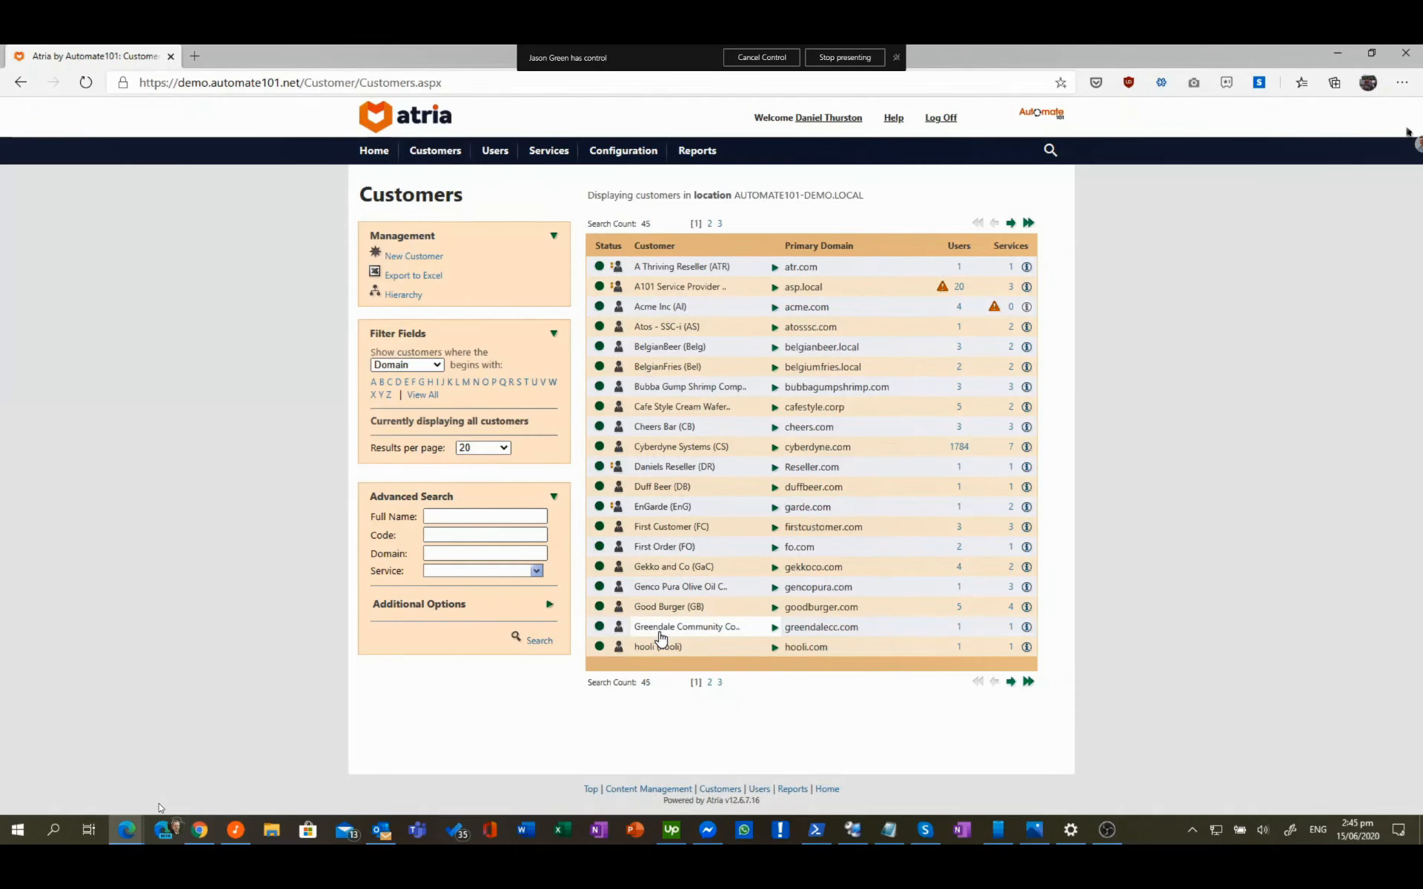
click(659, 632)
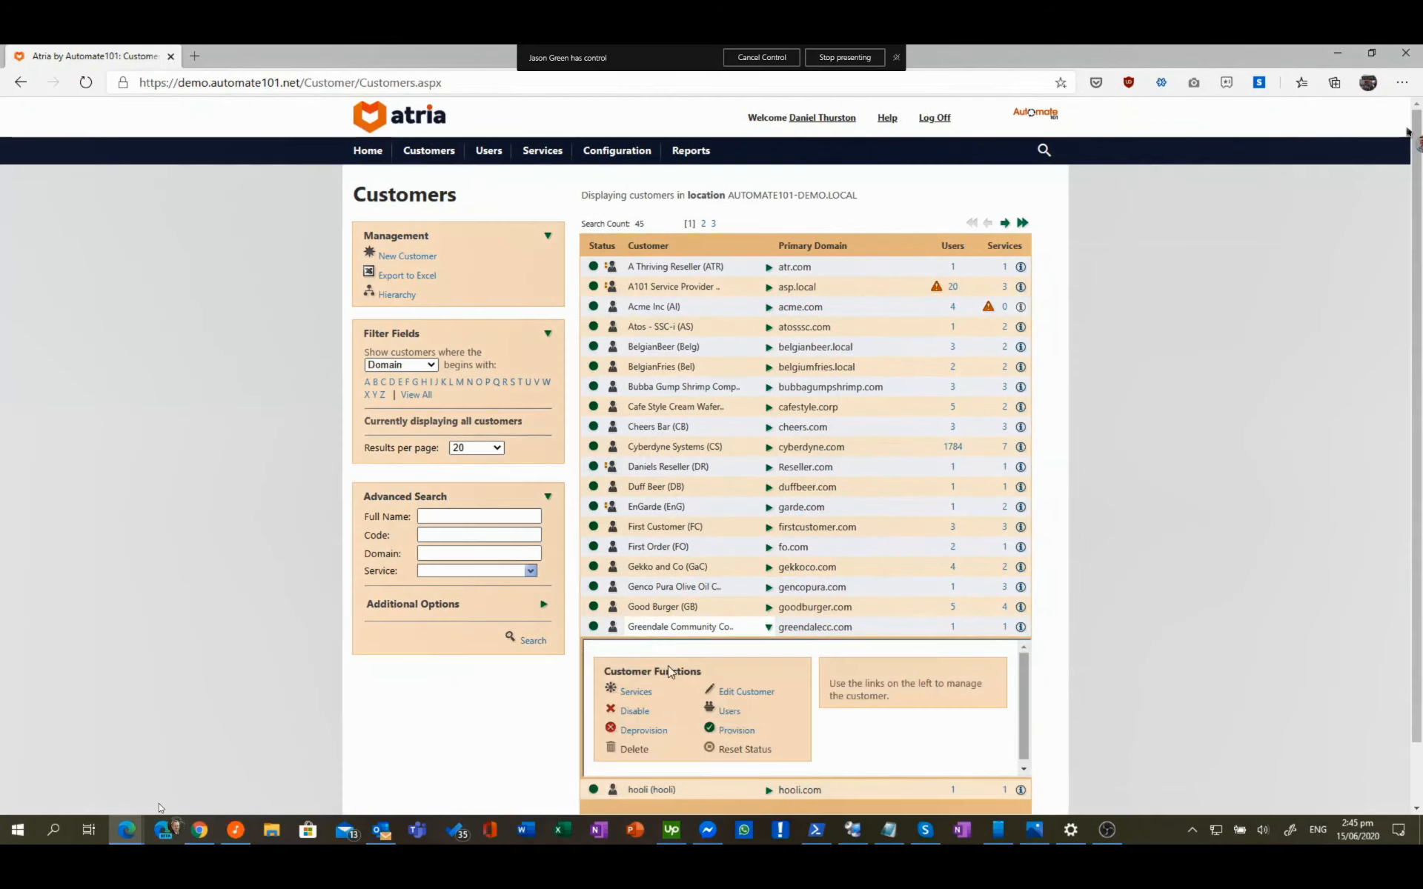
click(730, 712)
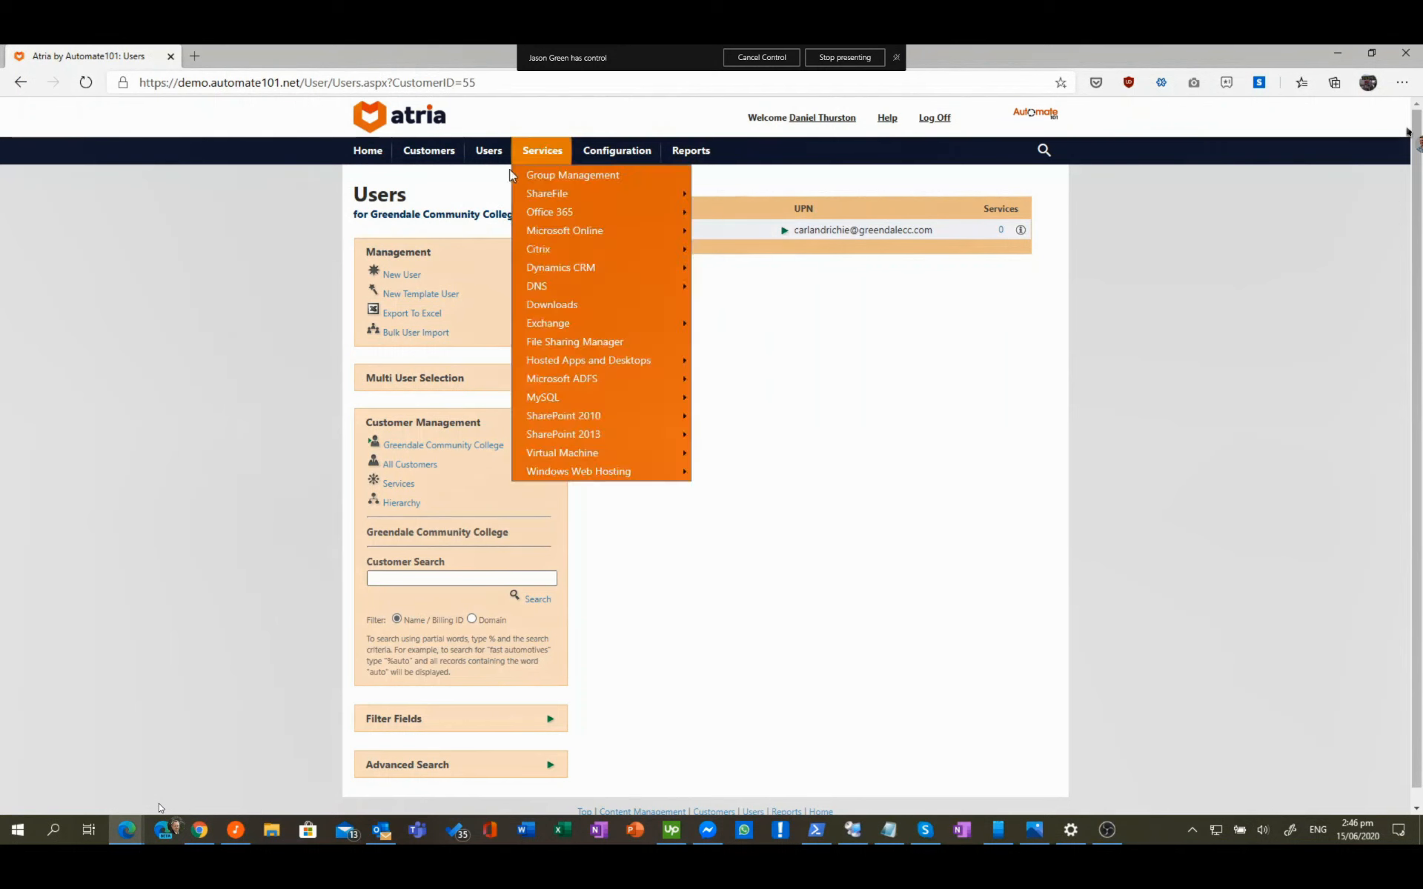
mouse_move(492, 152)
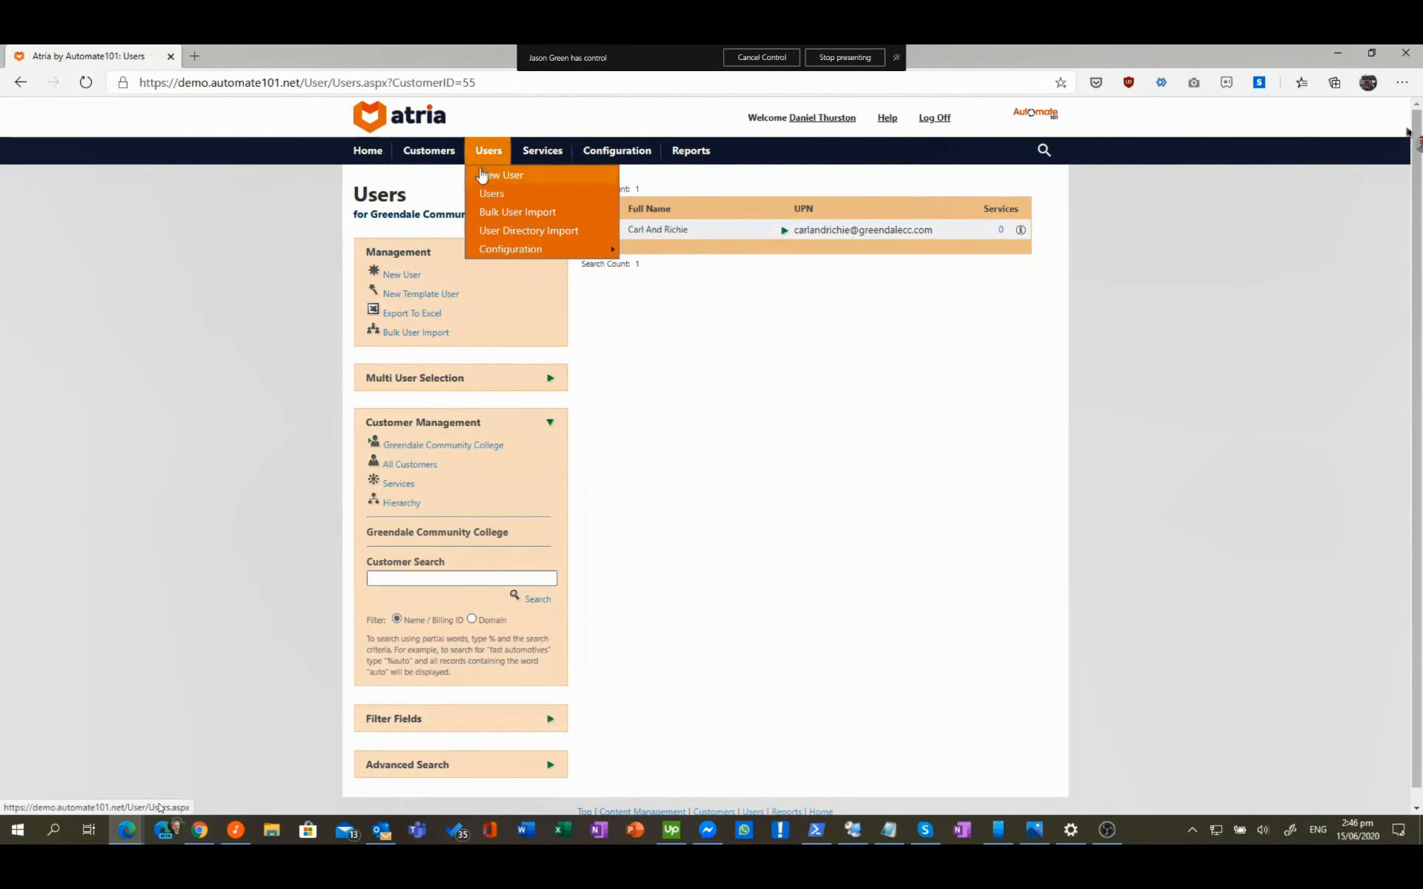
Step: In User Directory Import, expand the Directory tree under Customers to the Dont belong here folder
click(526, 232)
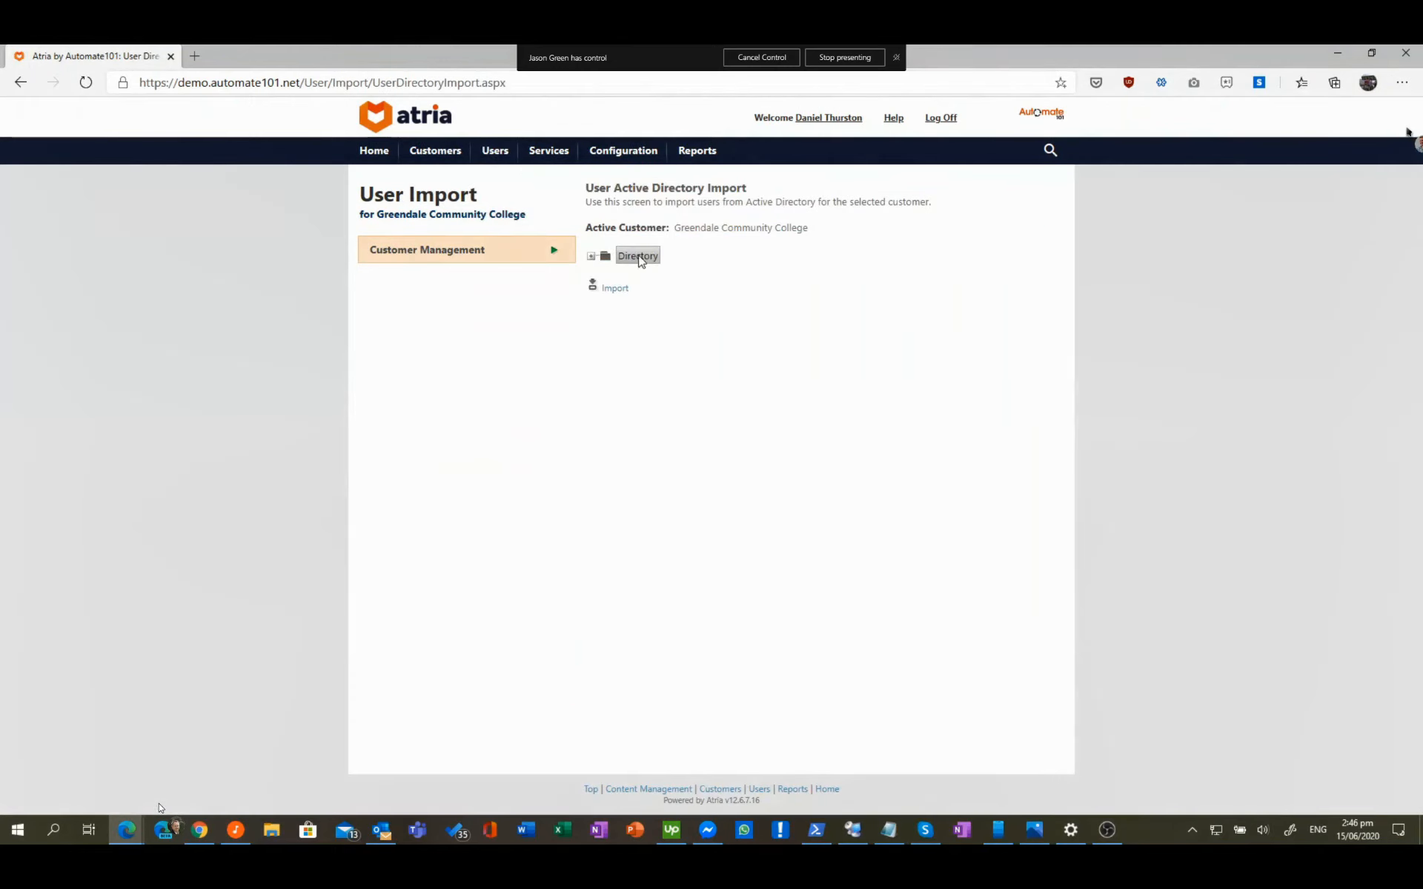
click(590, 256)
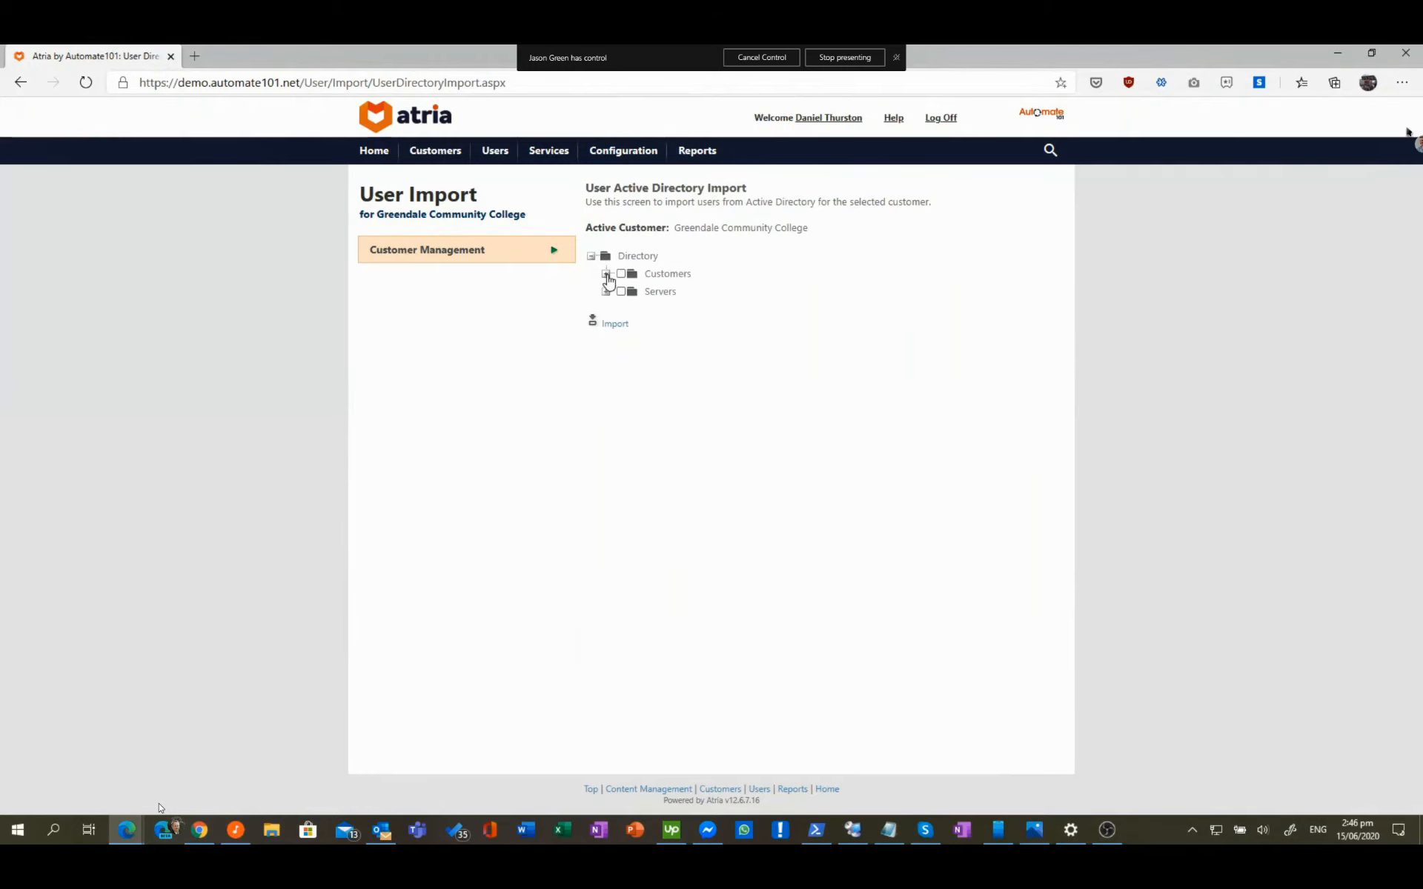
click(606, 274)
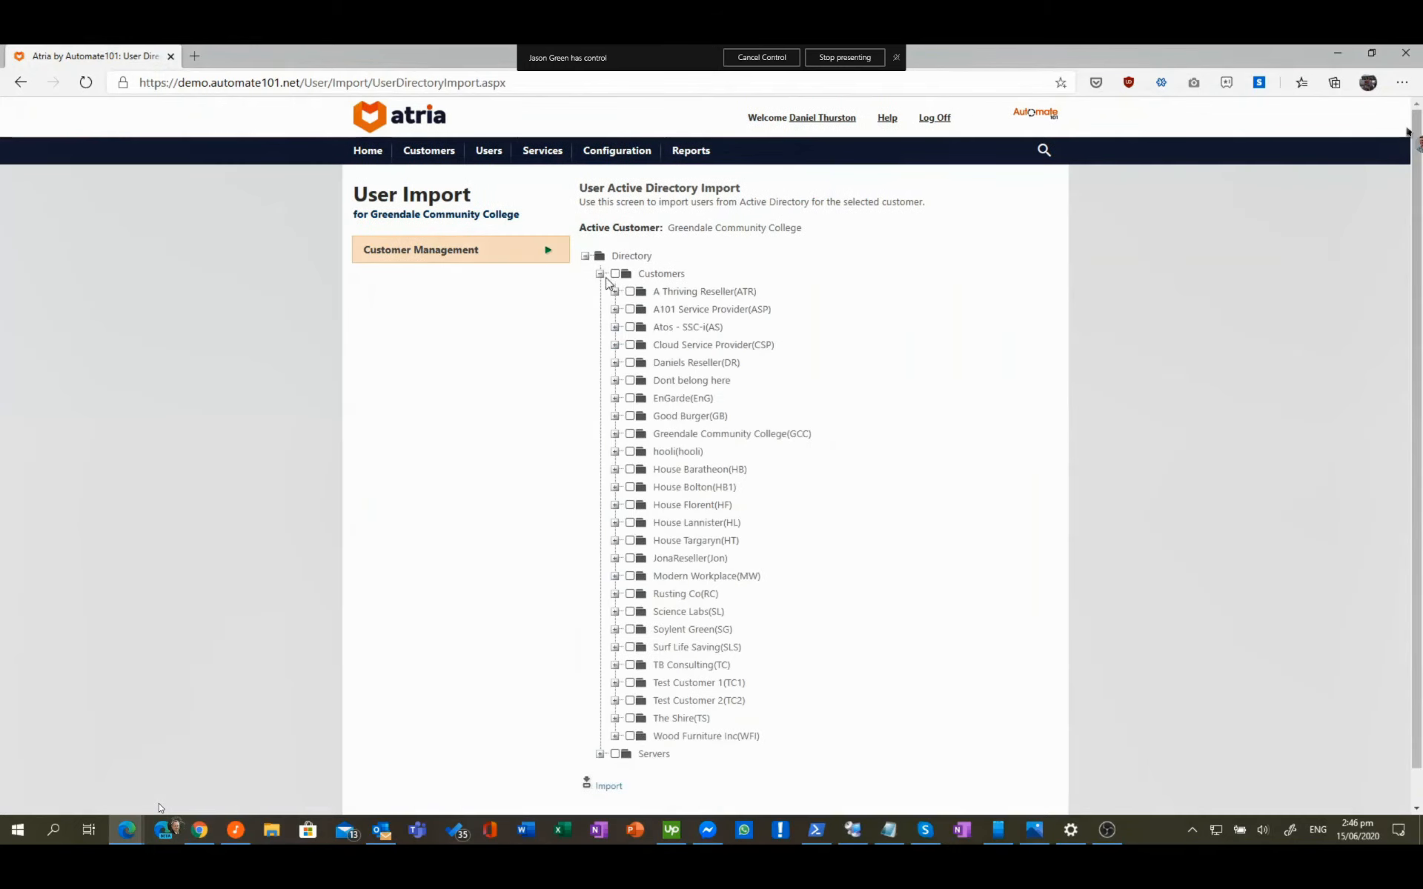
click(614, 362)
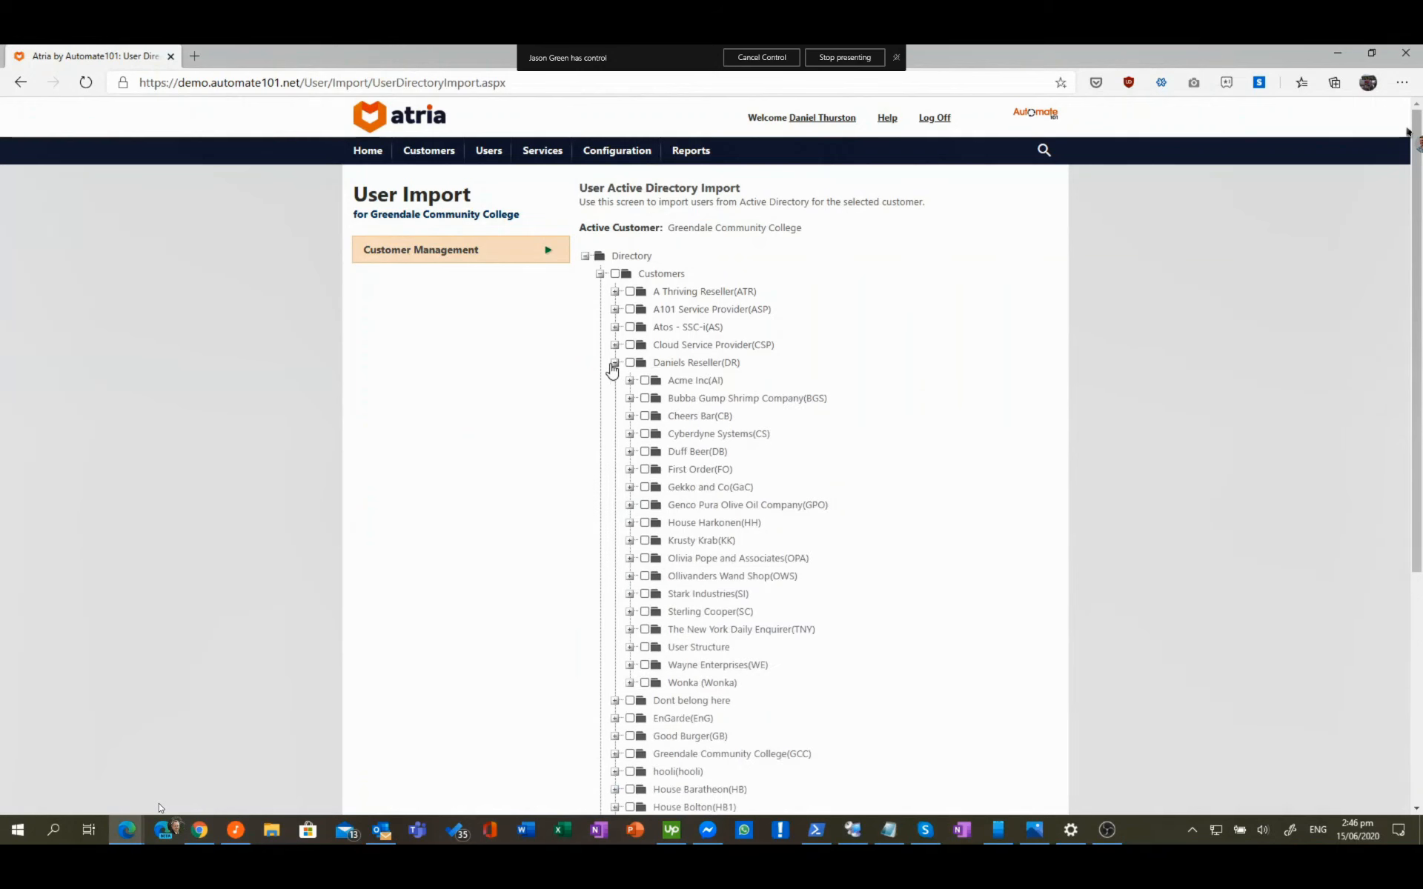
click(630, 434)
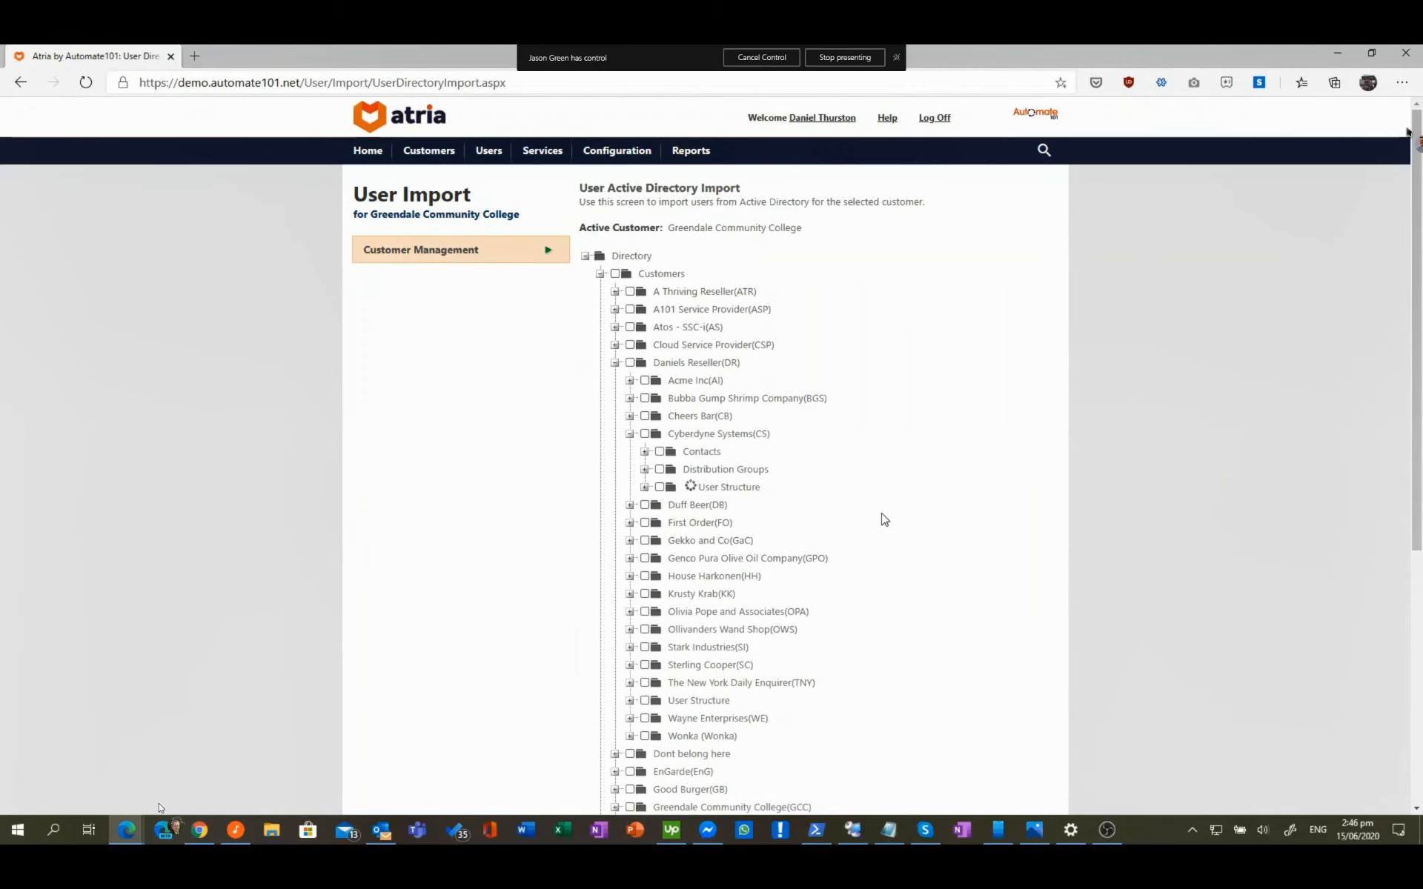
scroll(779, 519, down, 1)
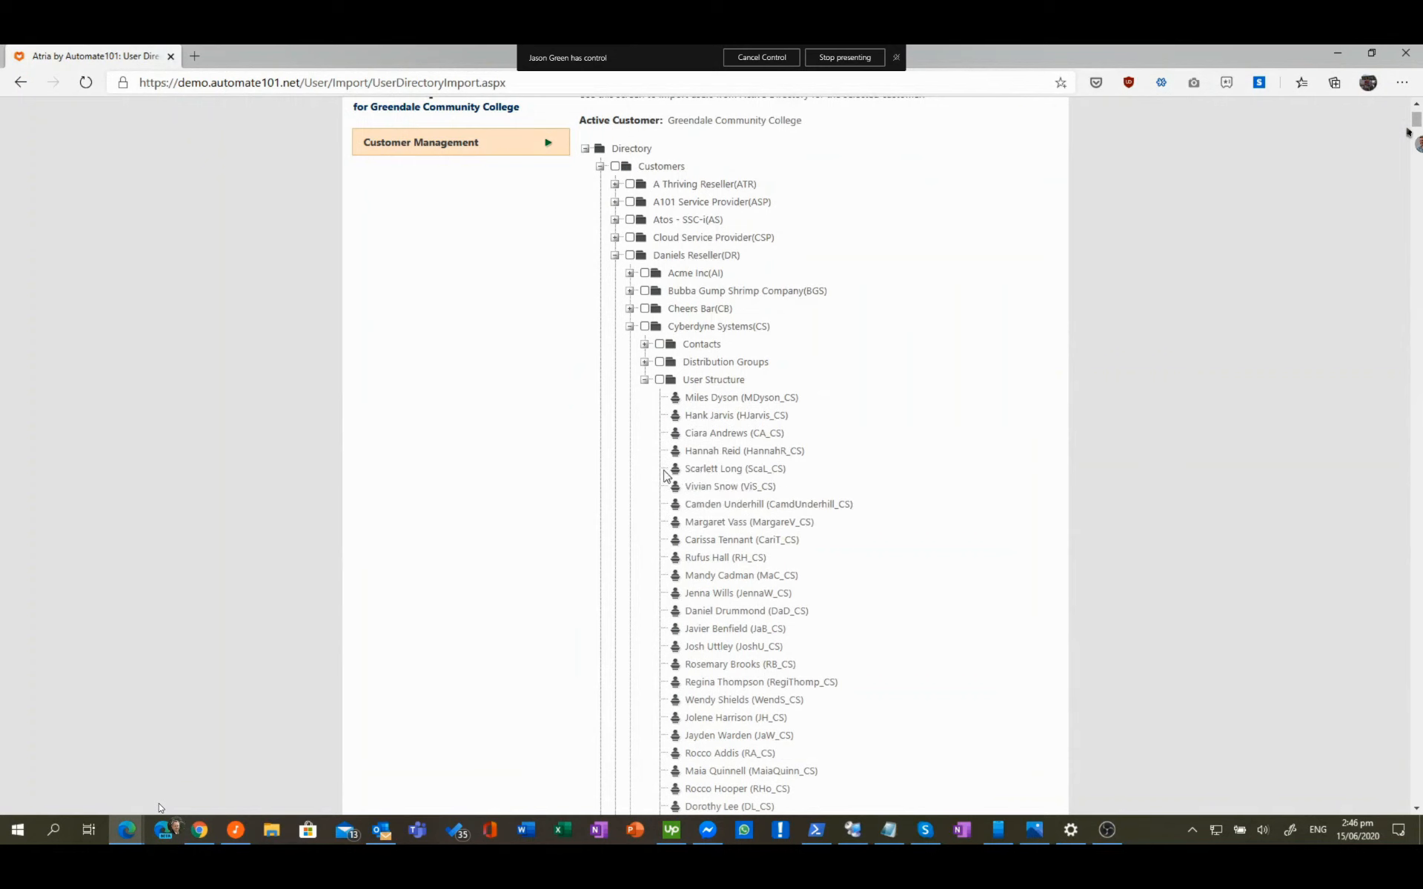
click(614, 255)
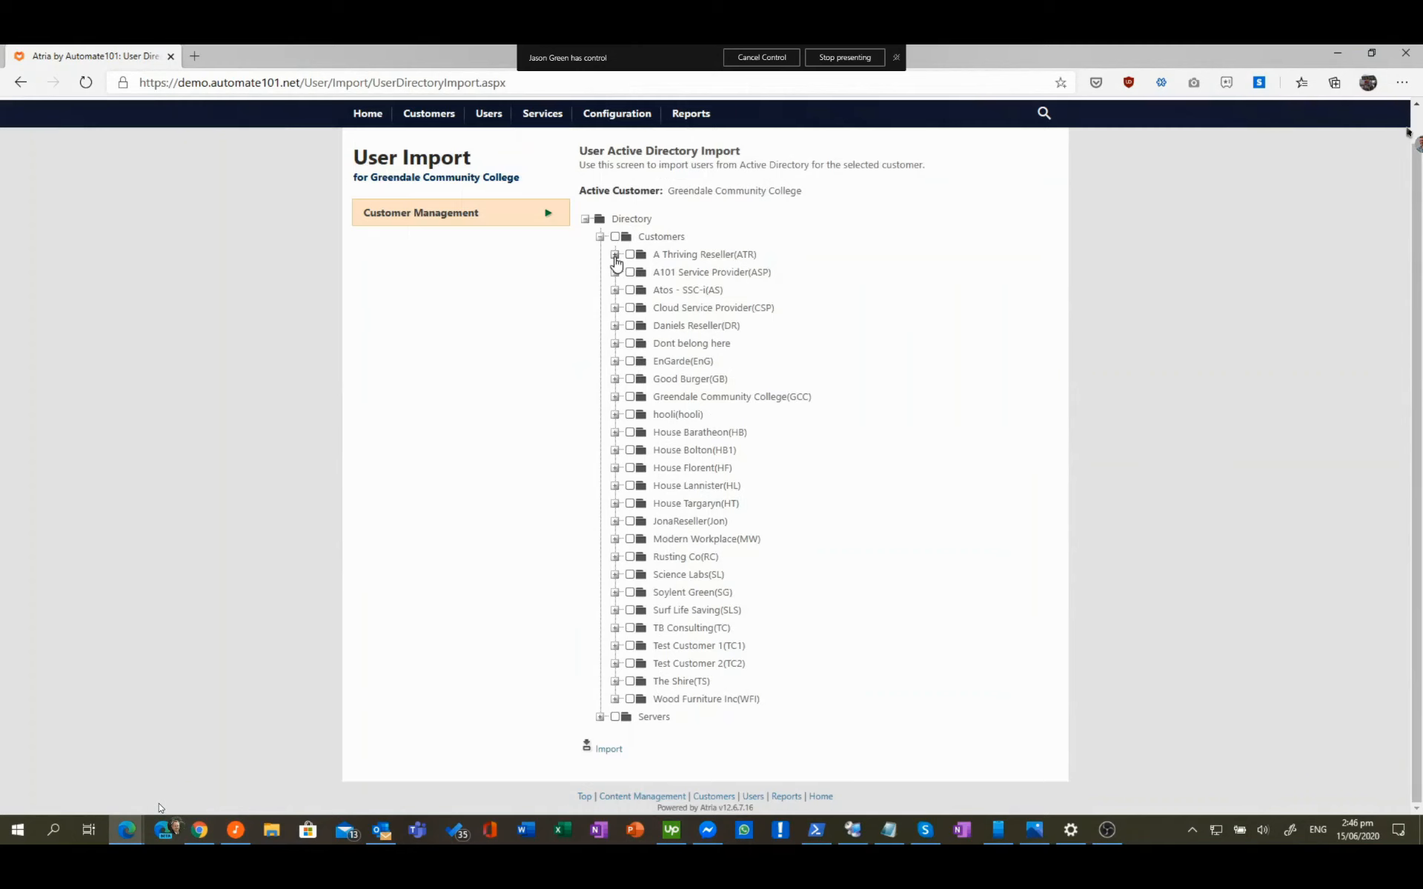
click(614, 344)
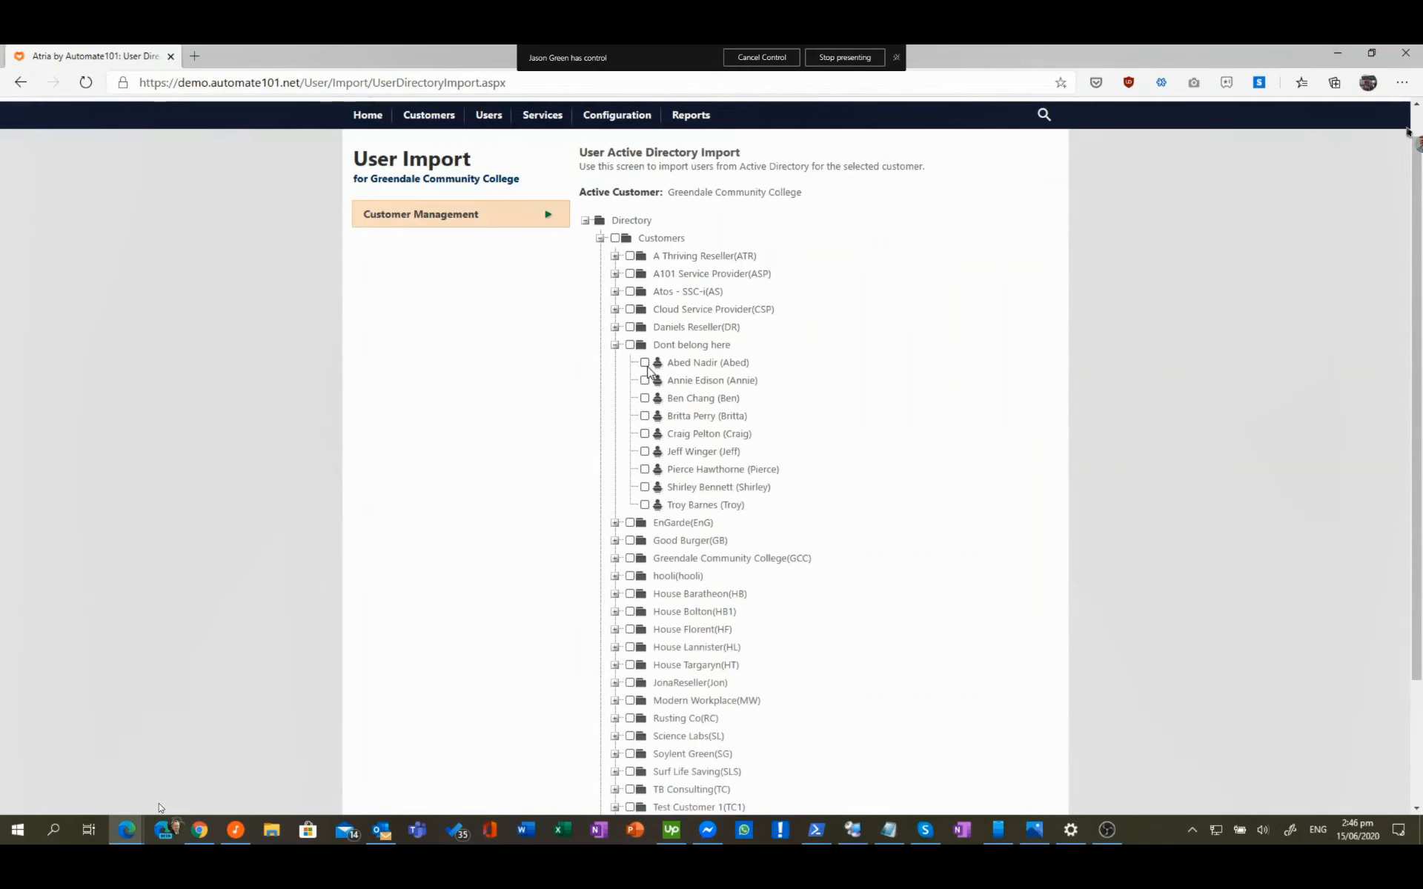
Step: Tick the users under Dont belong here for import and scroll down to the Import link
click(644, 363)
click(645, 381)
click(645, 399)
click(645, 417)
click(644, 435)
click(645, 470)
click(644, 488)
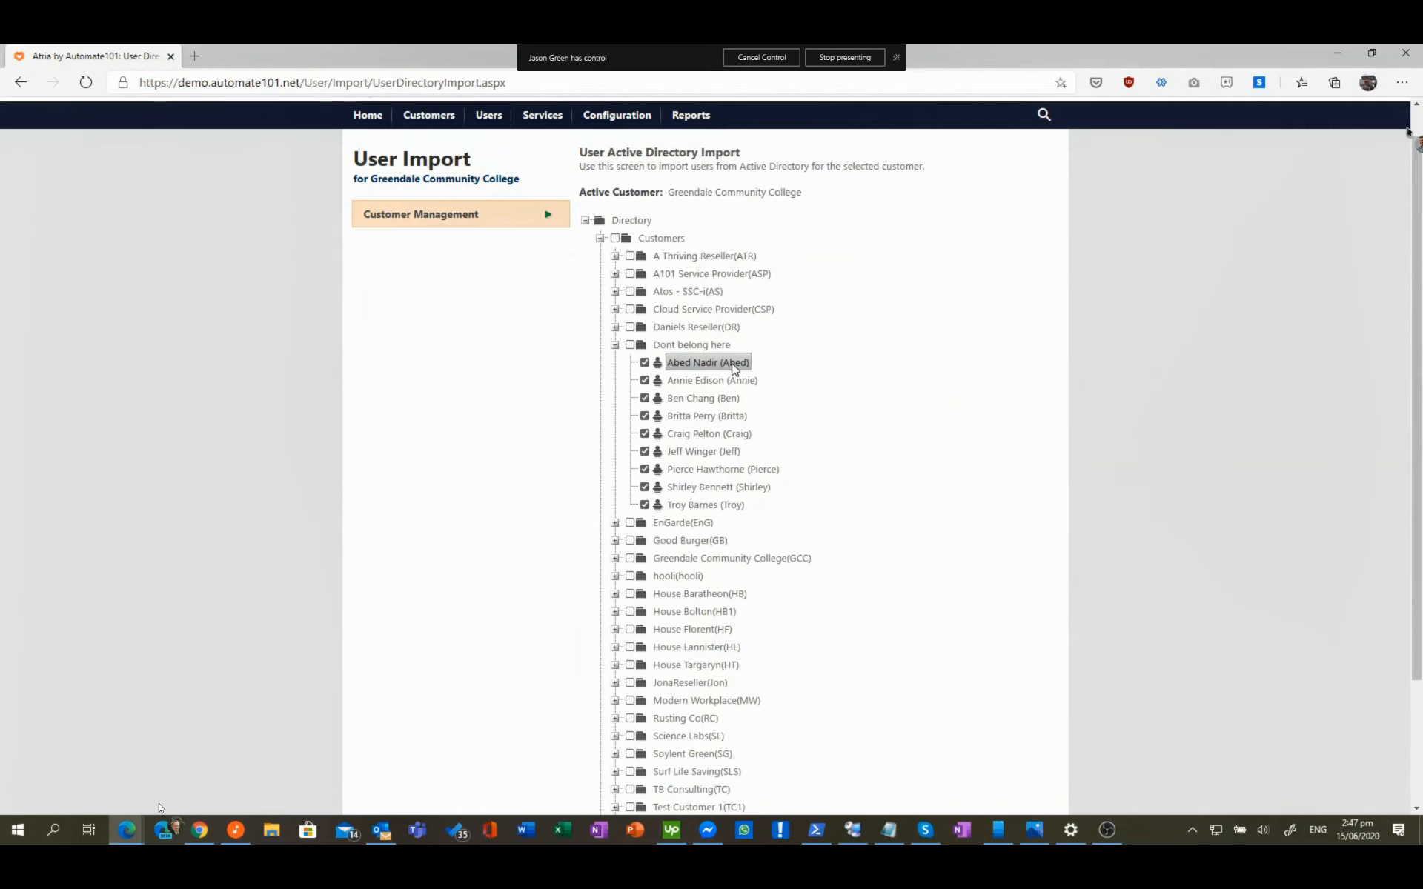
scroll(734, 368, down, 1)
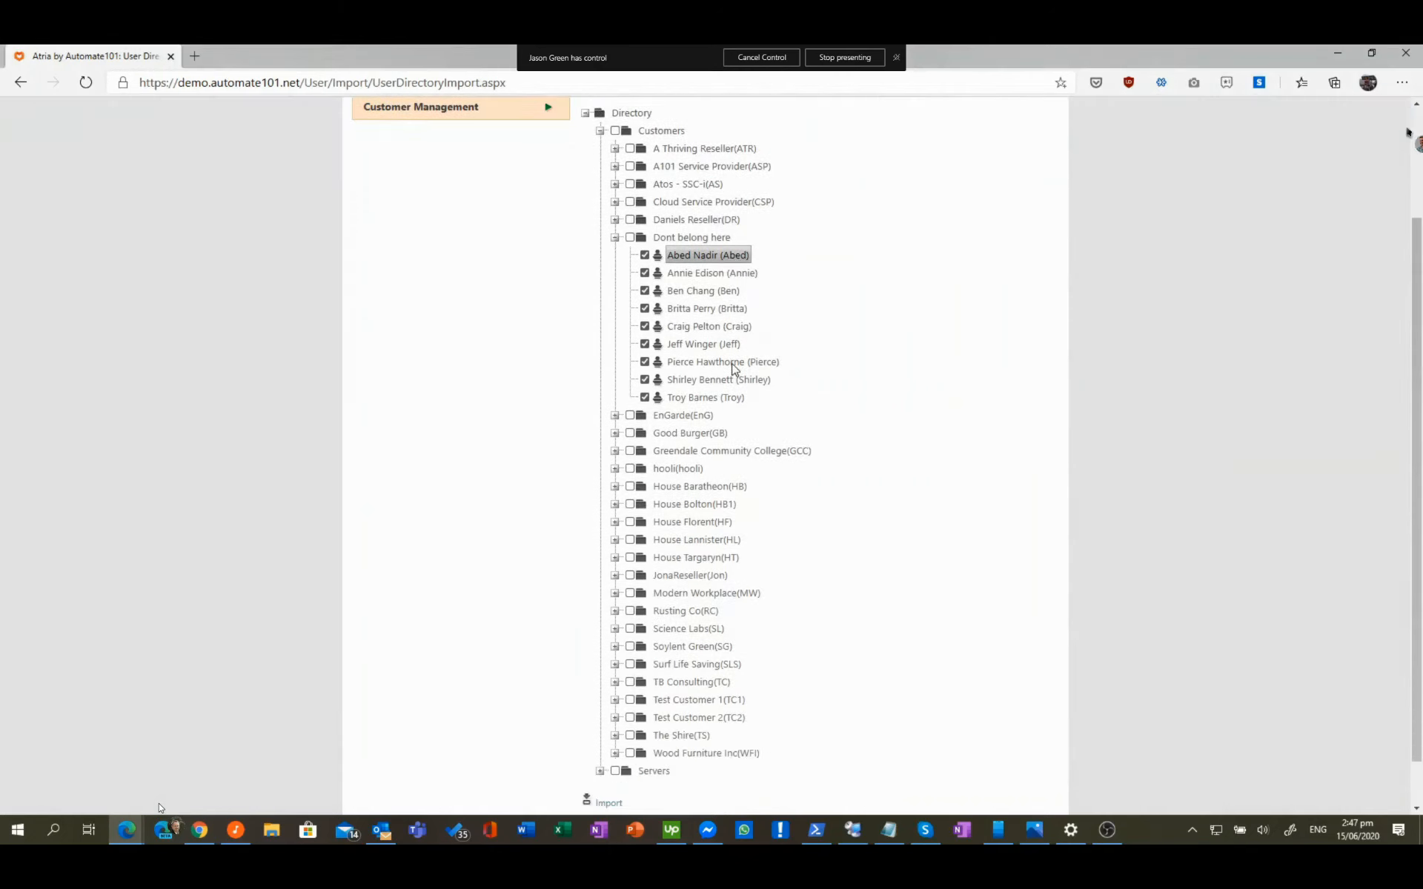
scroll(734, 368, down, 1)
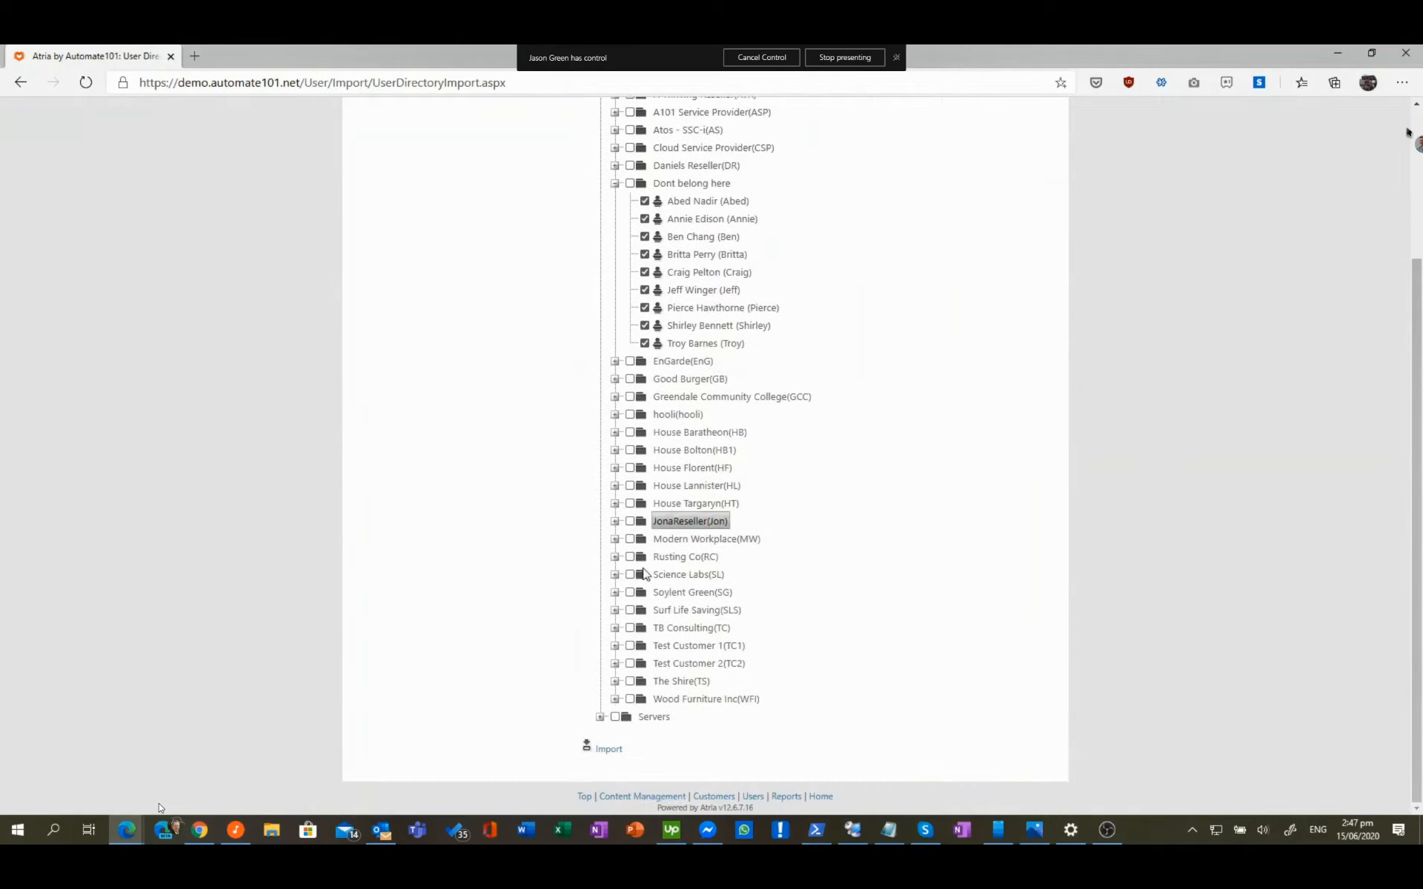
Step: Import the checked users into Greendale Community College
click(609, 750)
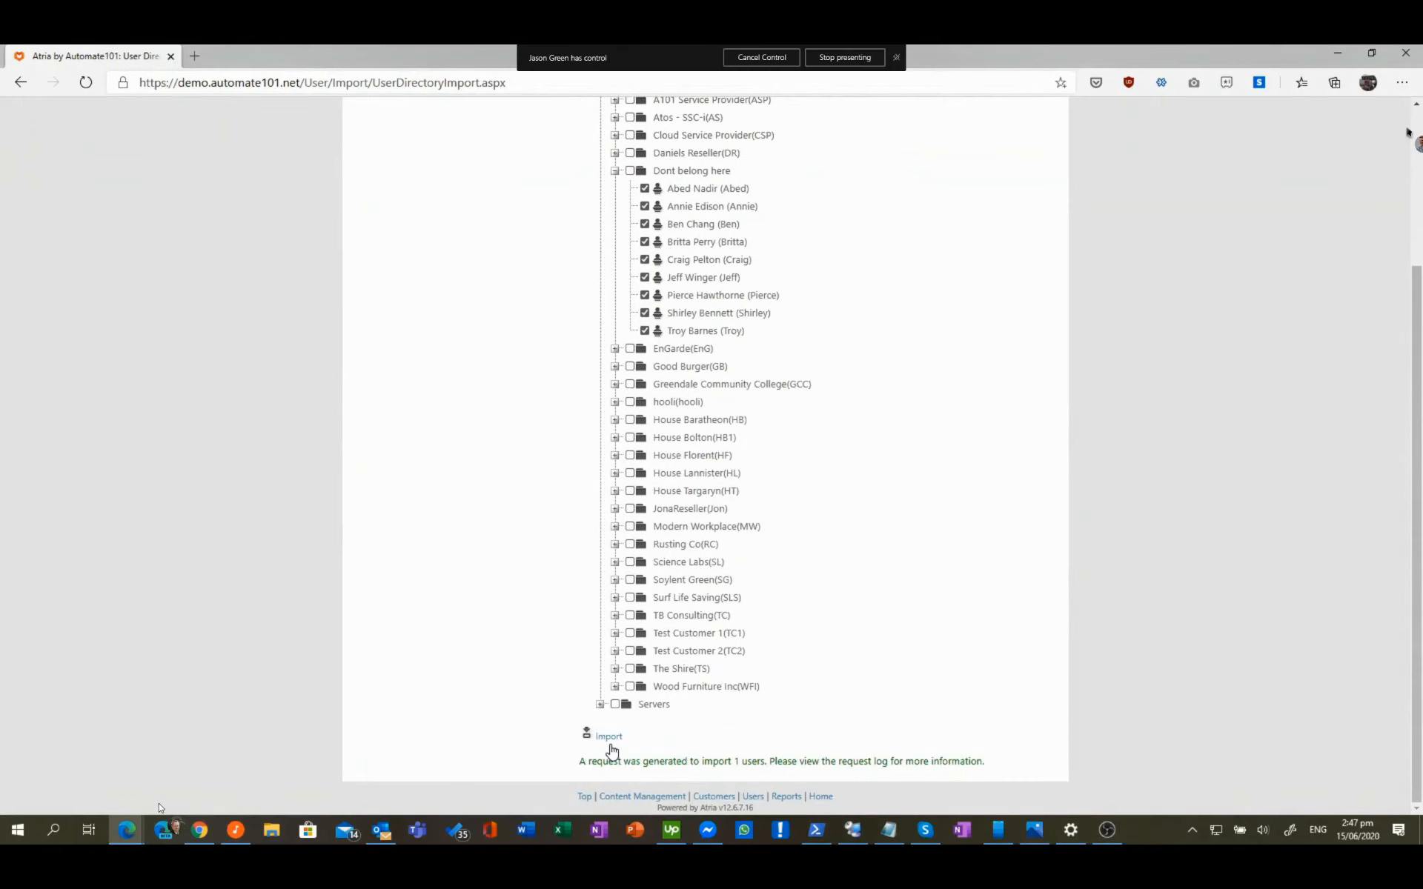
scroll(611, 751, up, 2)
scroll(612, 751, down, 2)
scroll(611, 751, up, 3)
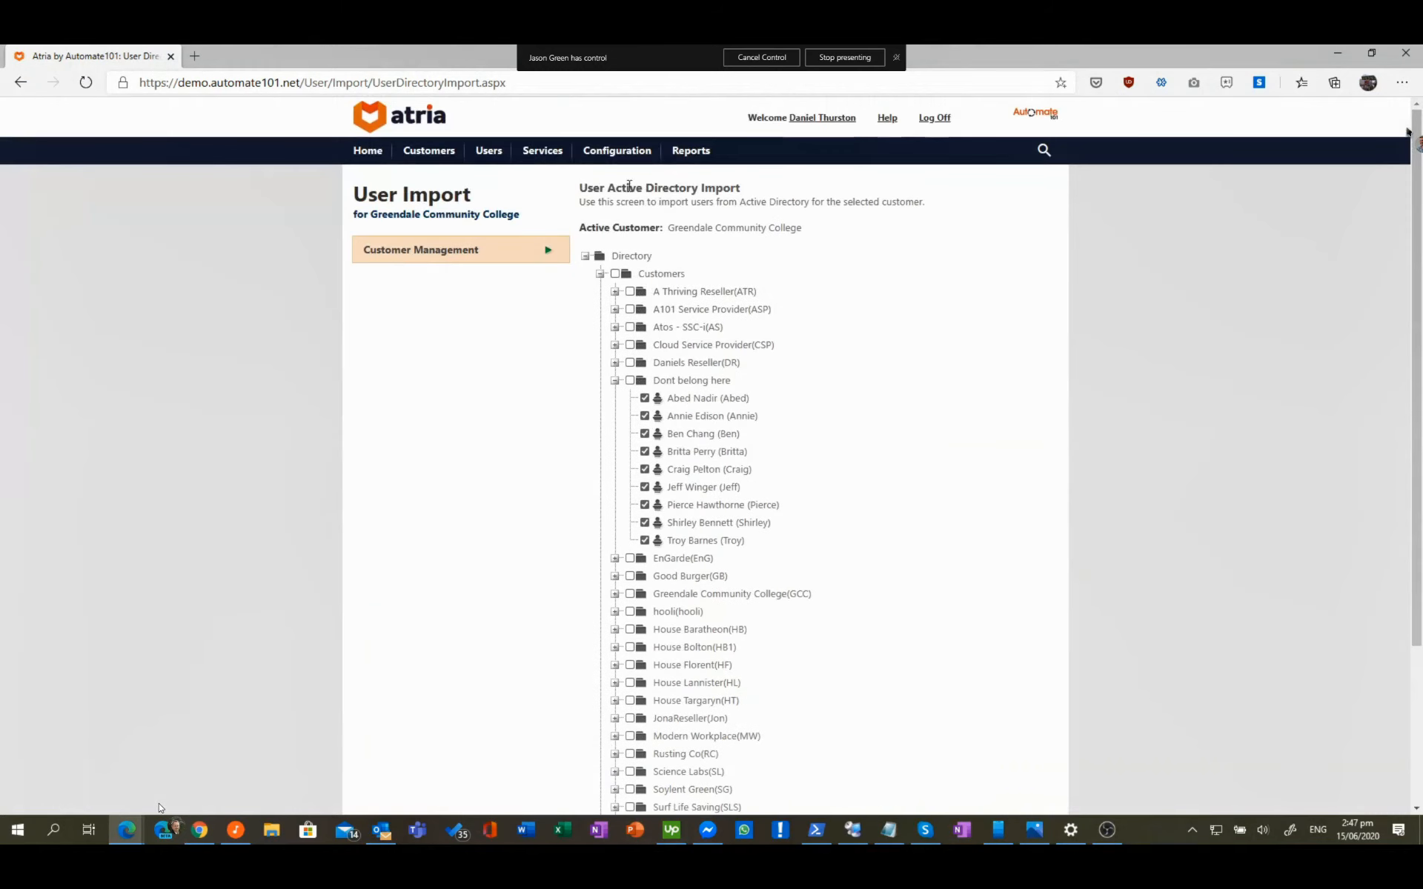
Step: Open Provisioning Requests and expand the Import users request's logs and nine Object Provision sub-requests
mouse_move(621, 152)
mouse_move(636, 193)
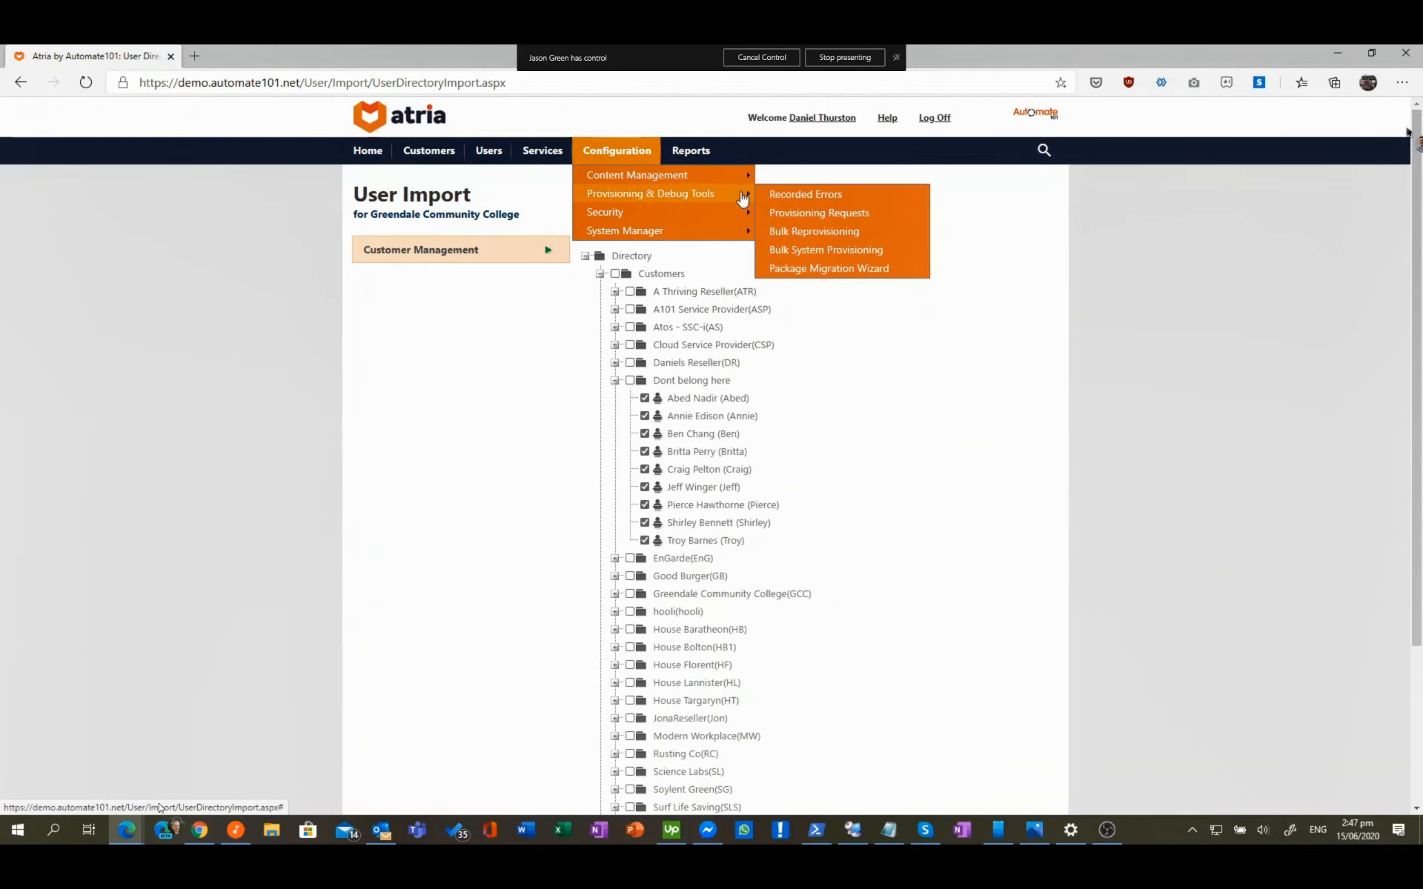
click(821, 217)
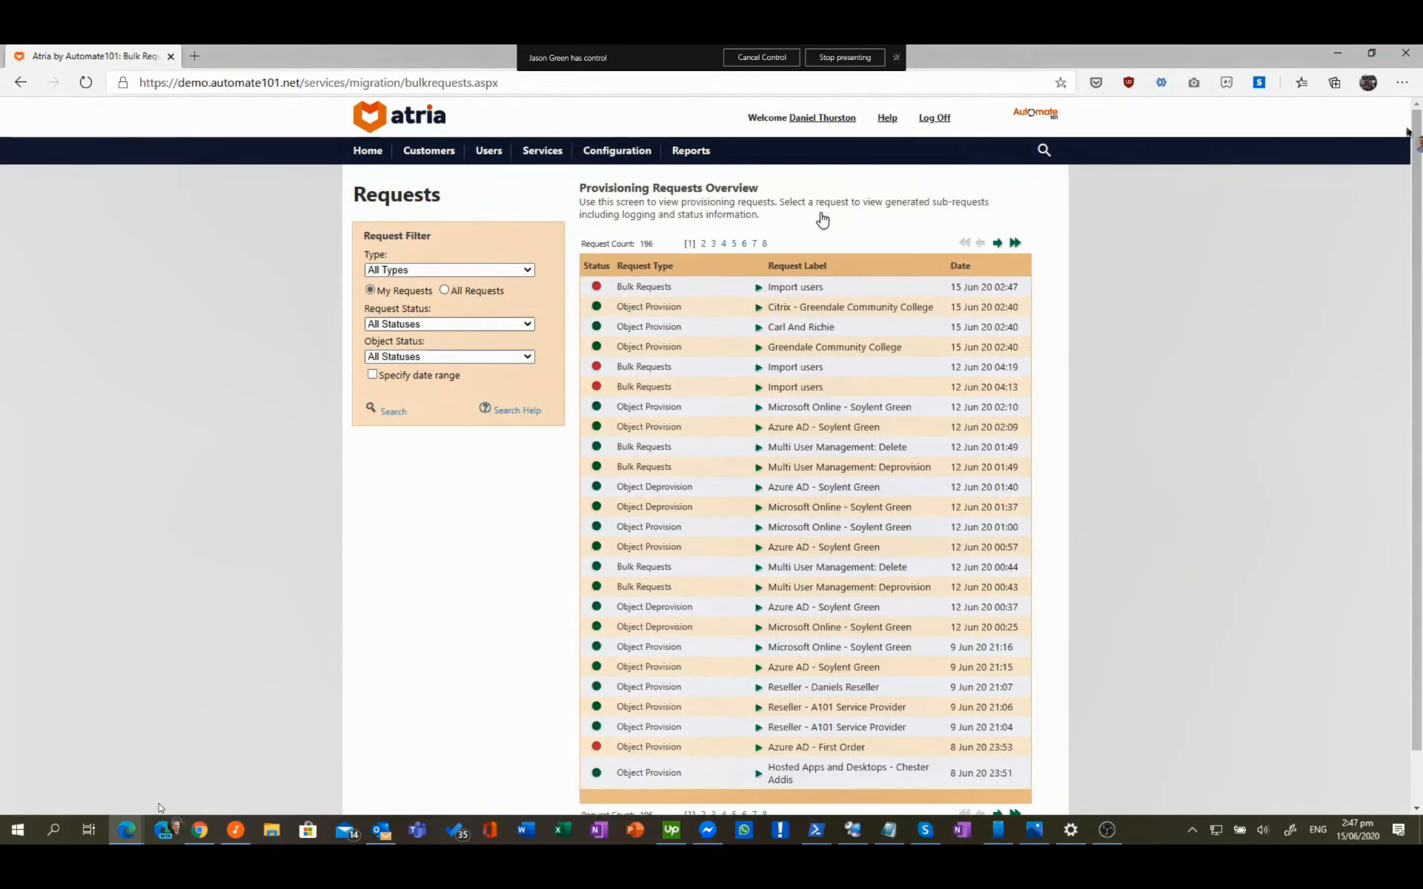
click(759, 289)
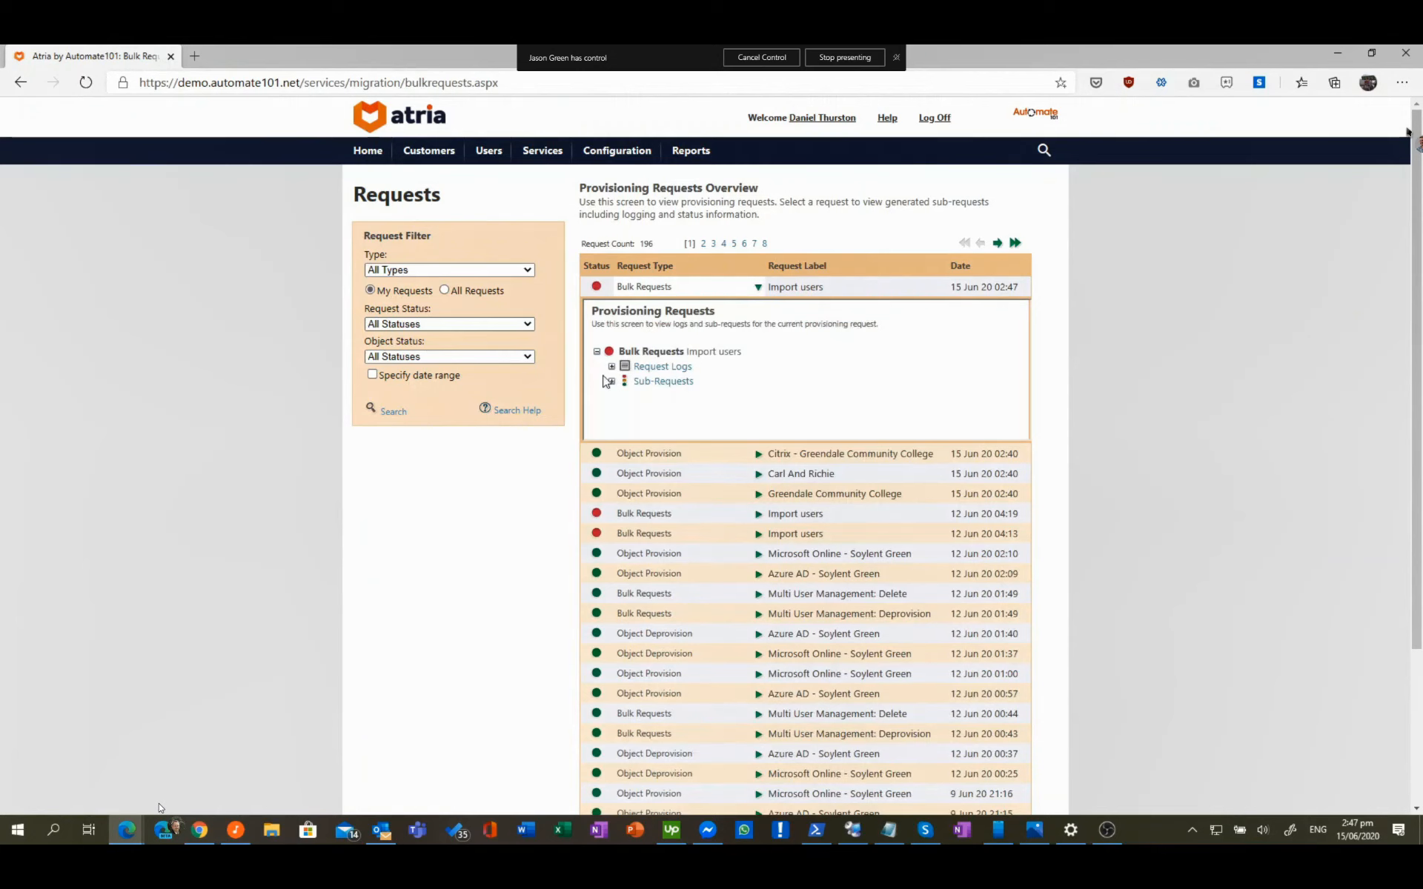
click(611, 366)
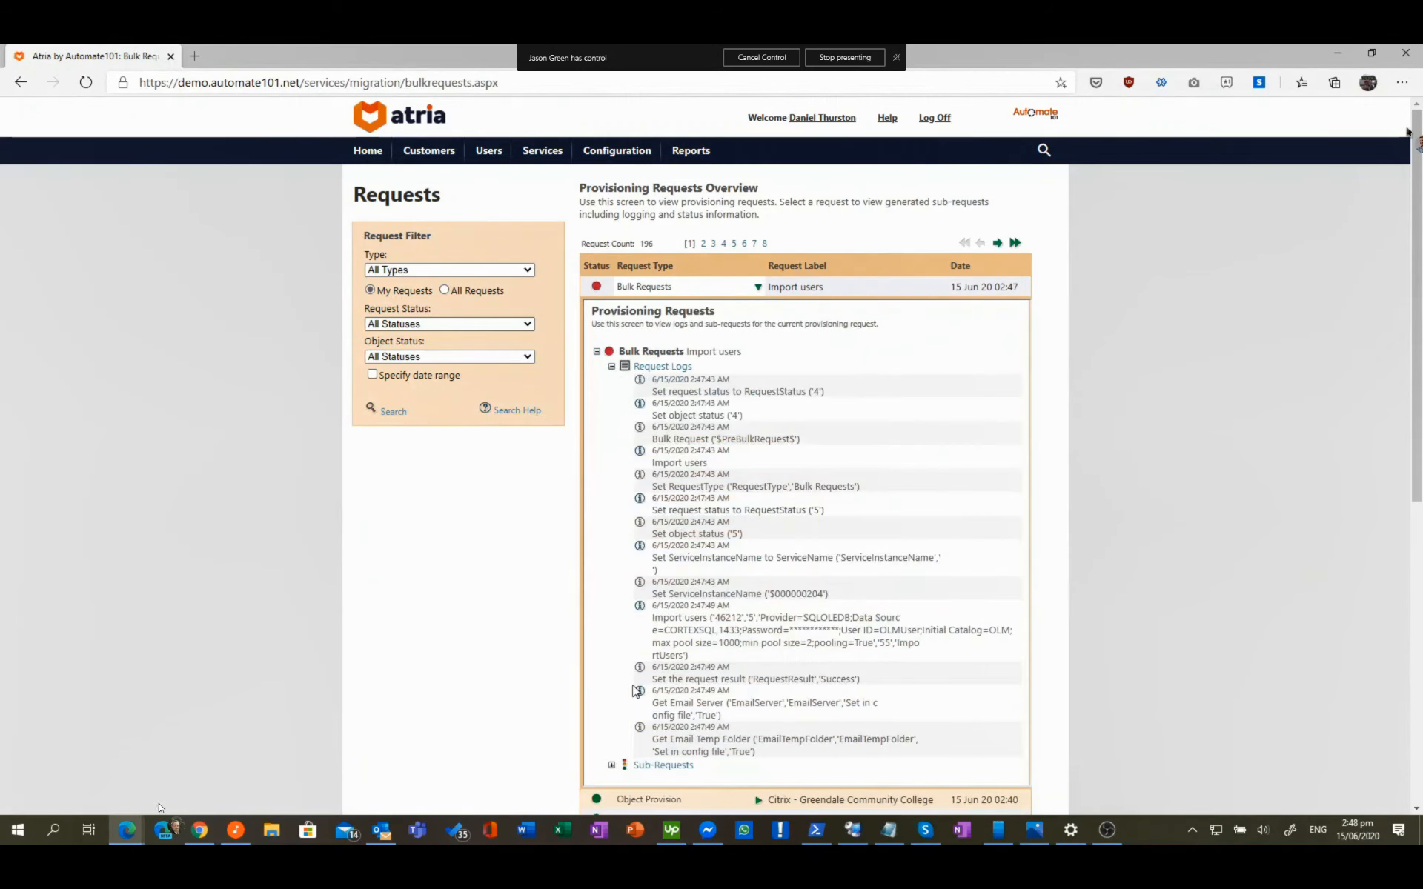
click(612, 765)
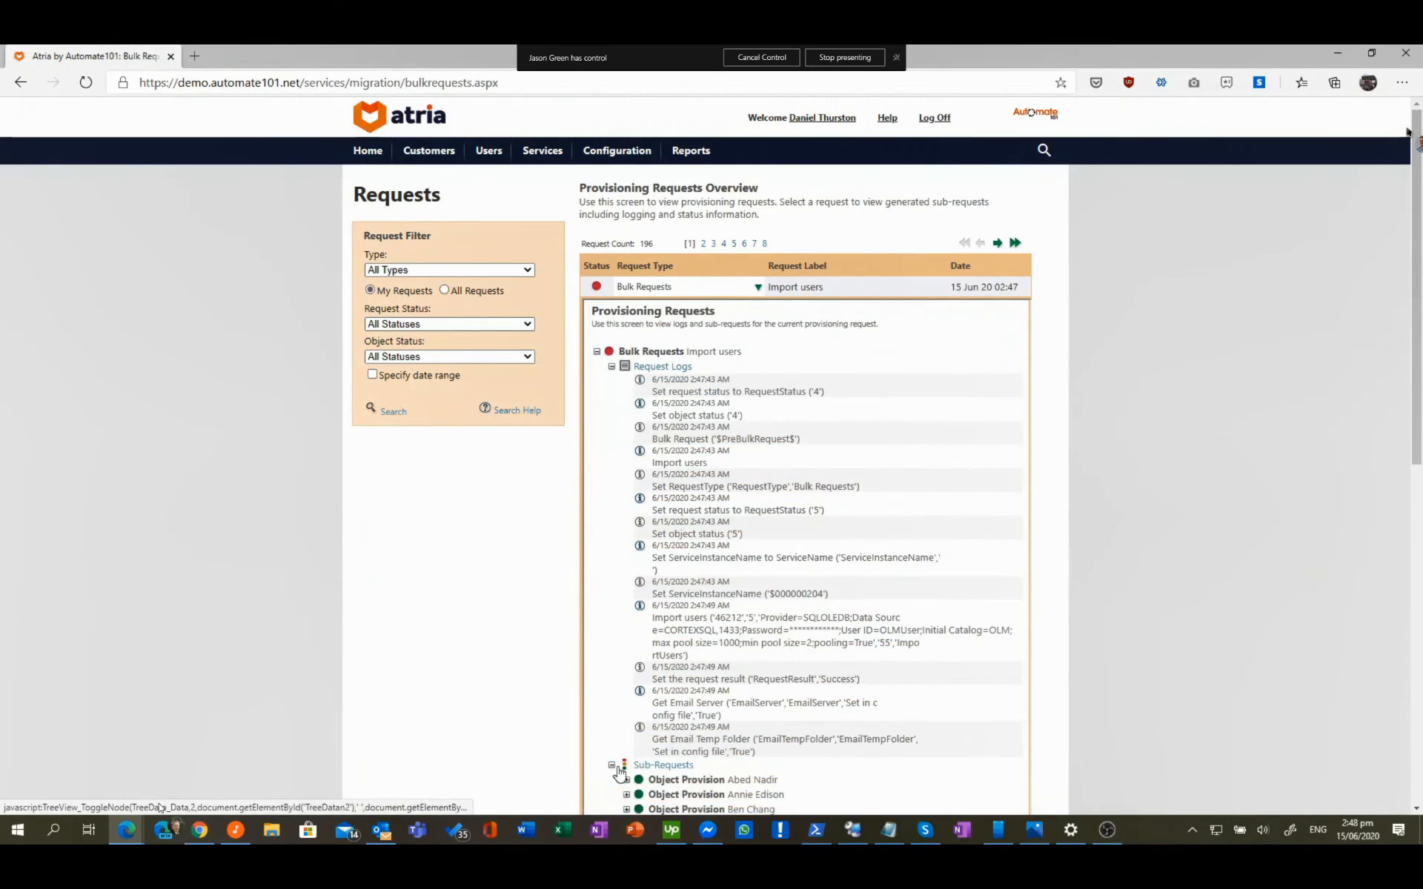
scroll(641, 730, down, 1)
scroll(641, 730, down, 1)
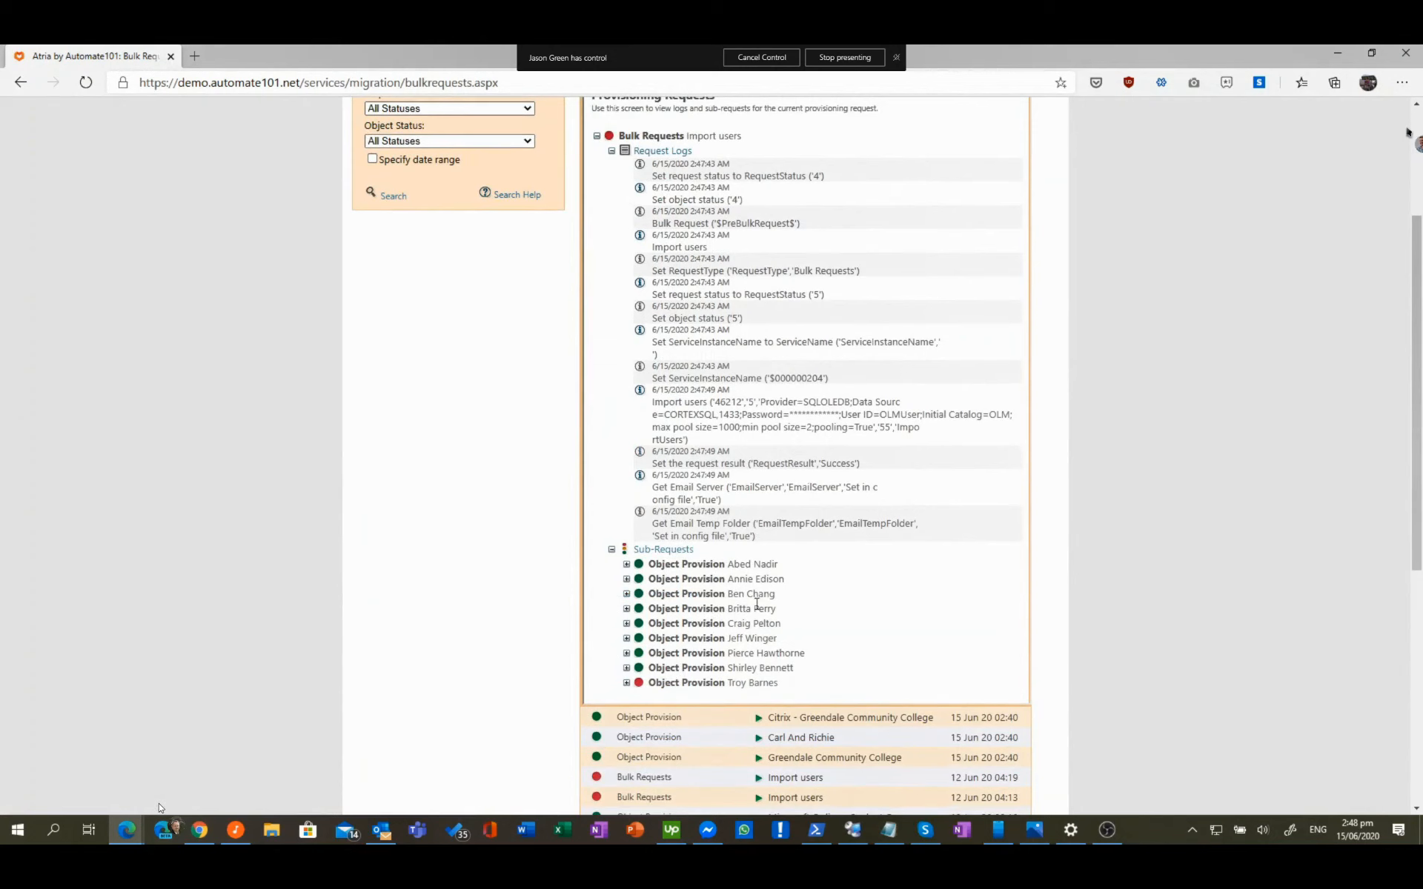
scroll(756, 606, up, 3)
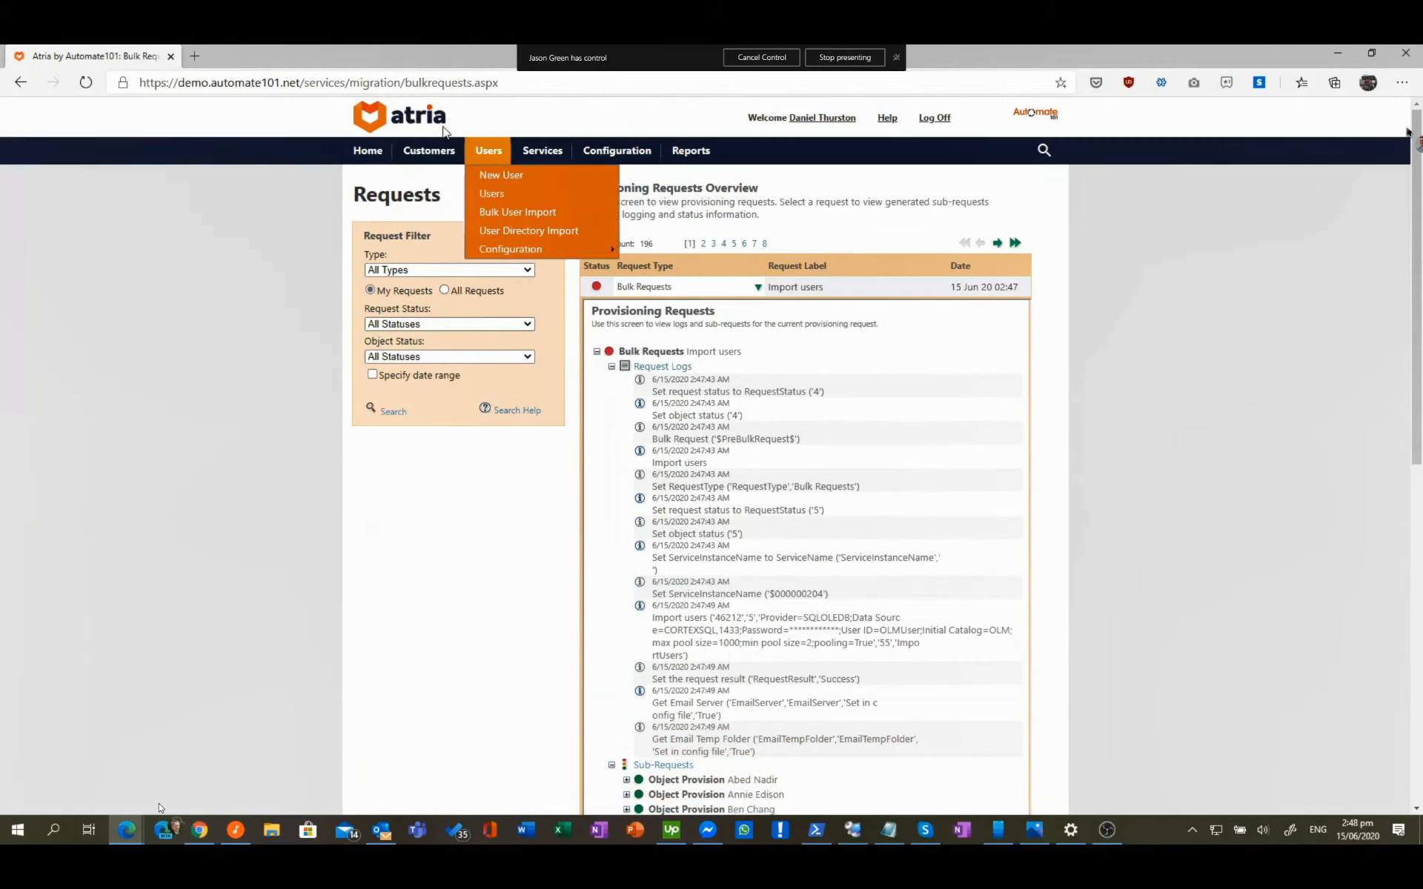
Step: Open Greendale Community College's users list from the Customers page
mouse_move(428, 151)
click(428, 196)
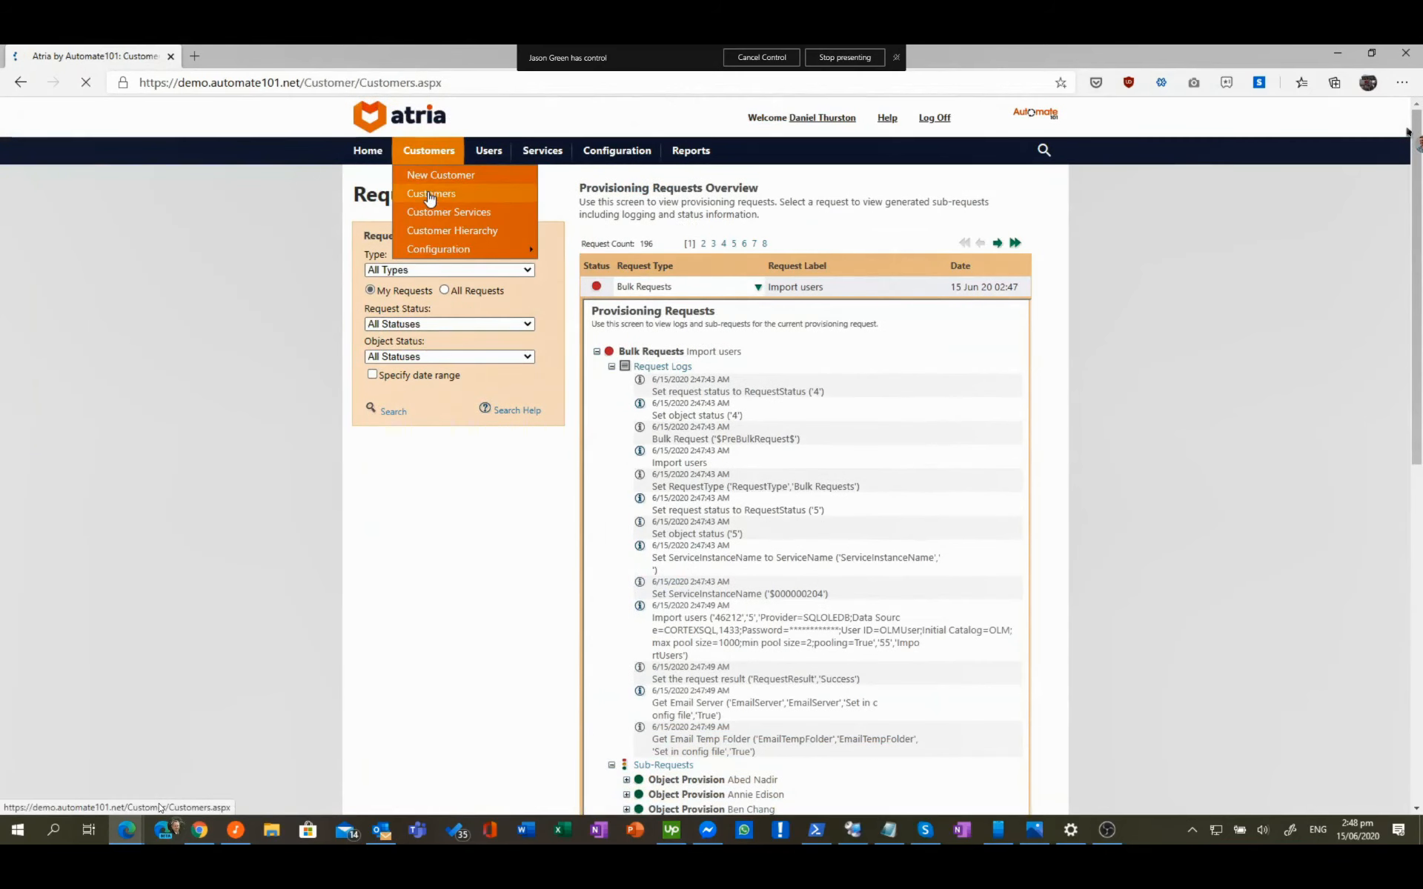
click(681, 629)
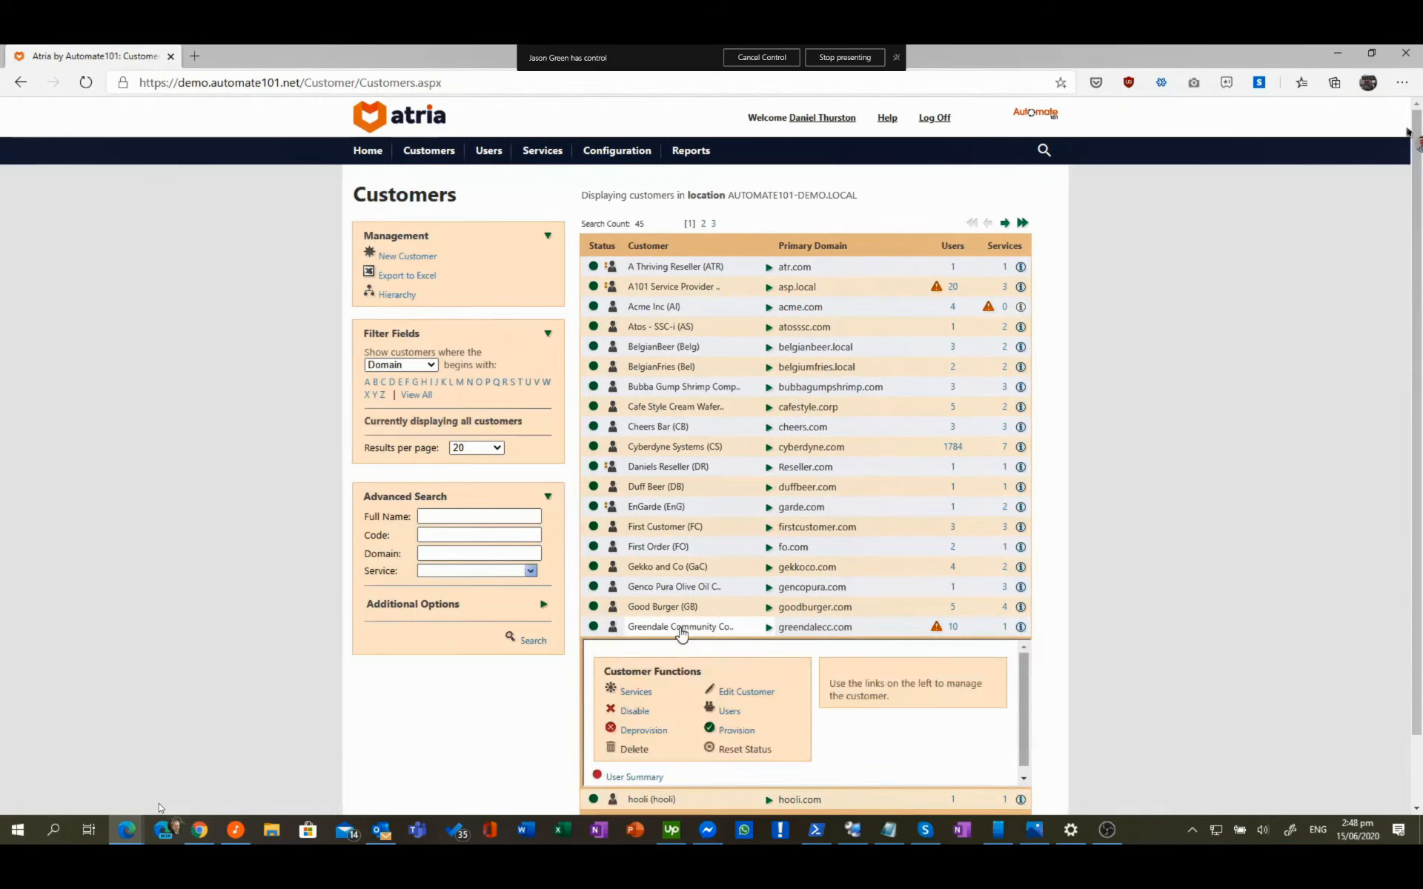
click(736, 713)
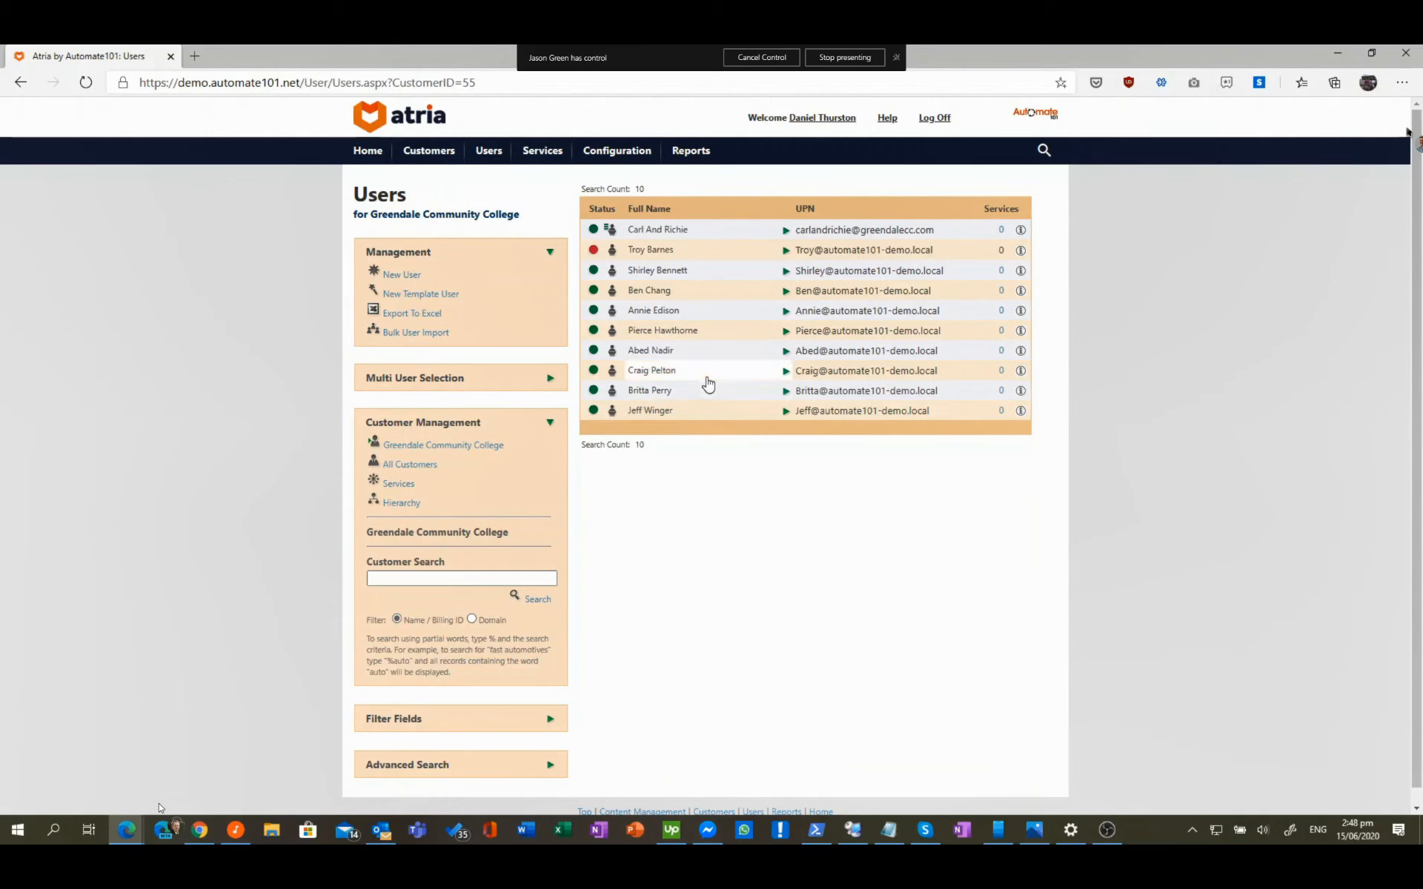
Step: Provision Citrix on the Full plan for one imported user with After Effects and MS Paint
click(662, 315)
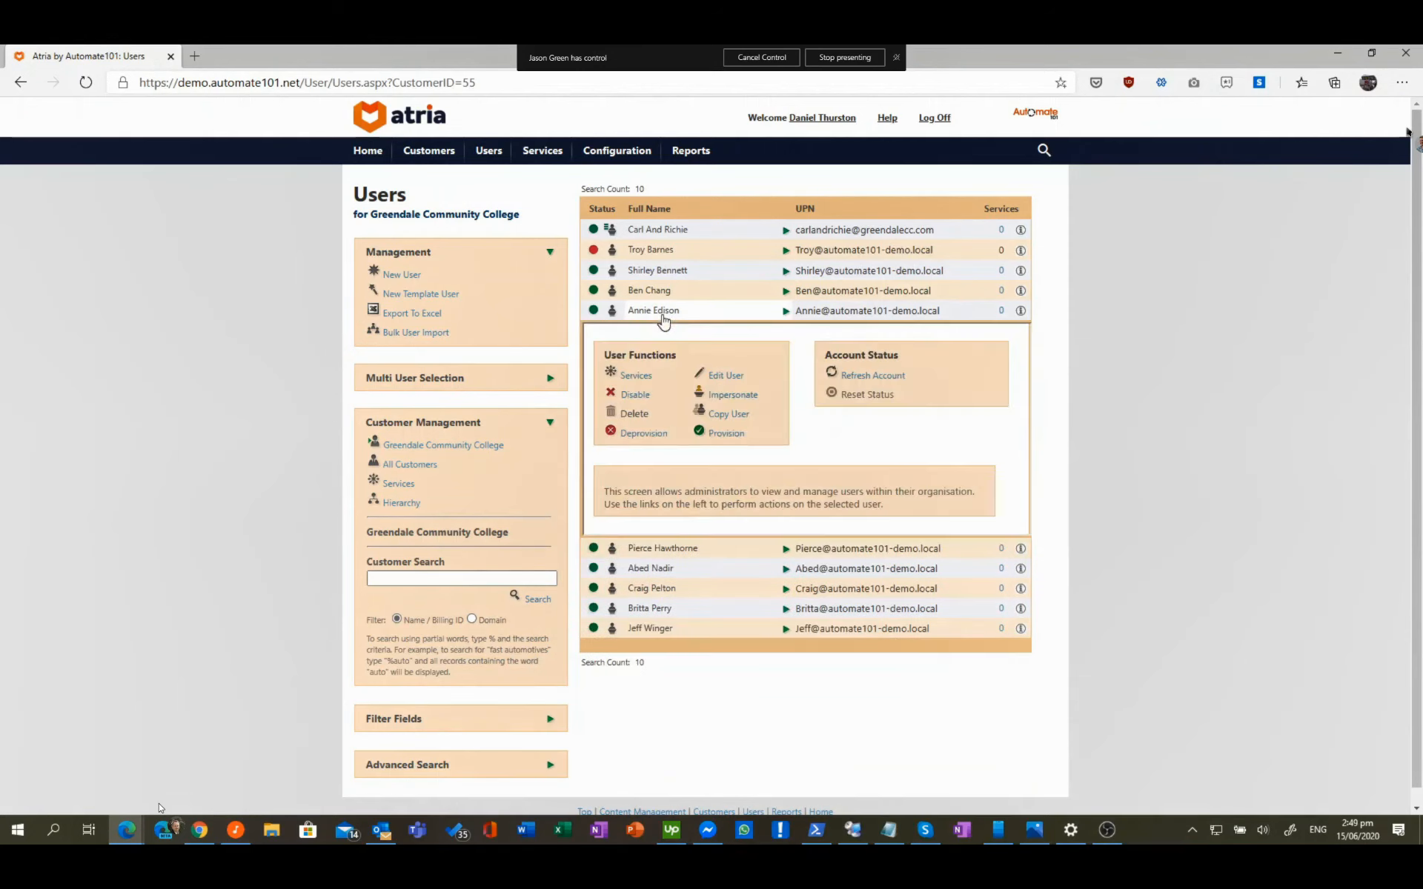
click(639, 376)
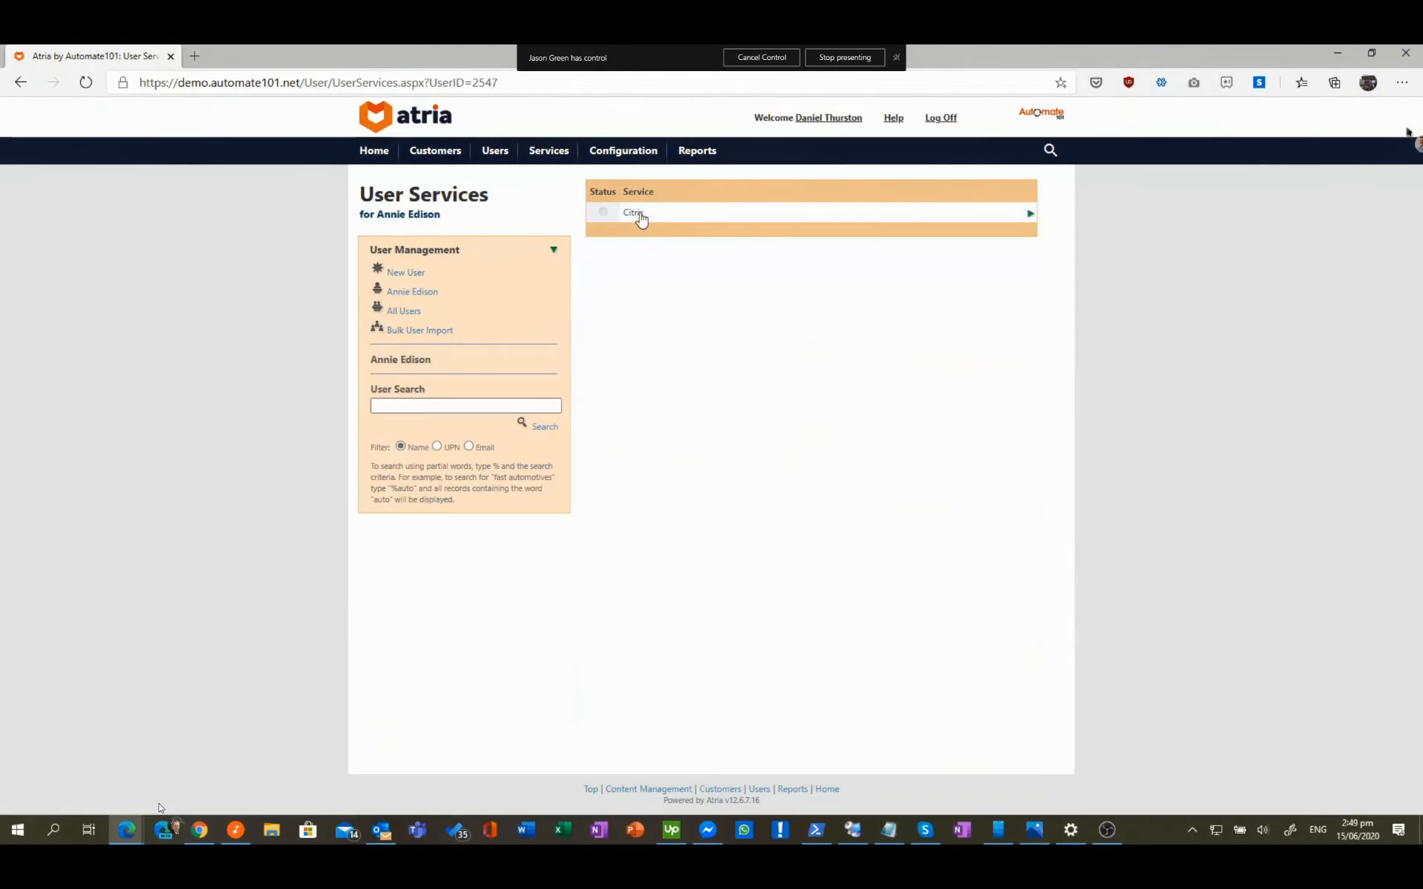
click(638, 214)
click(636, 452)
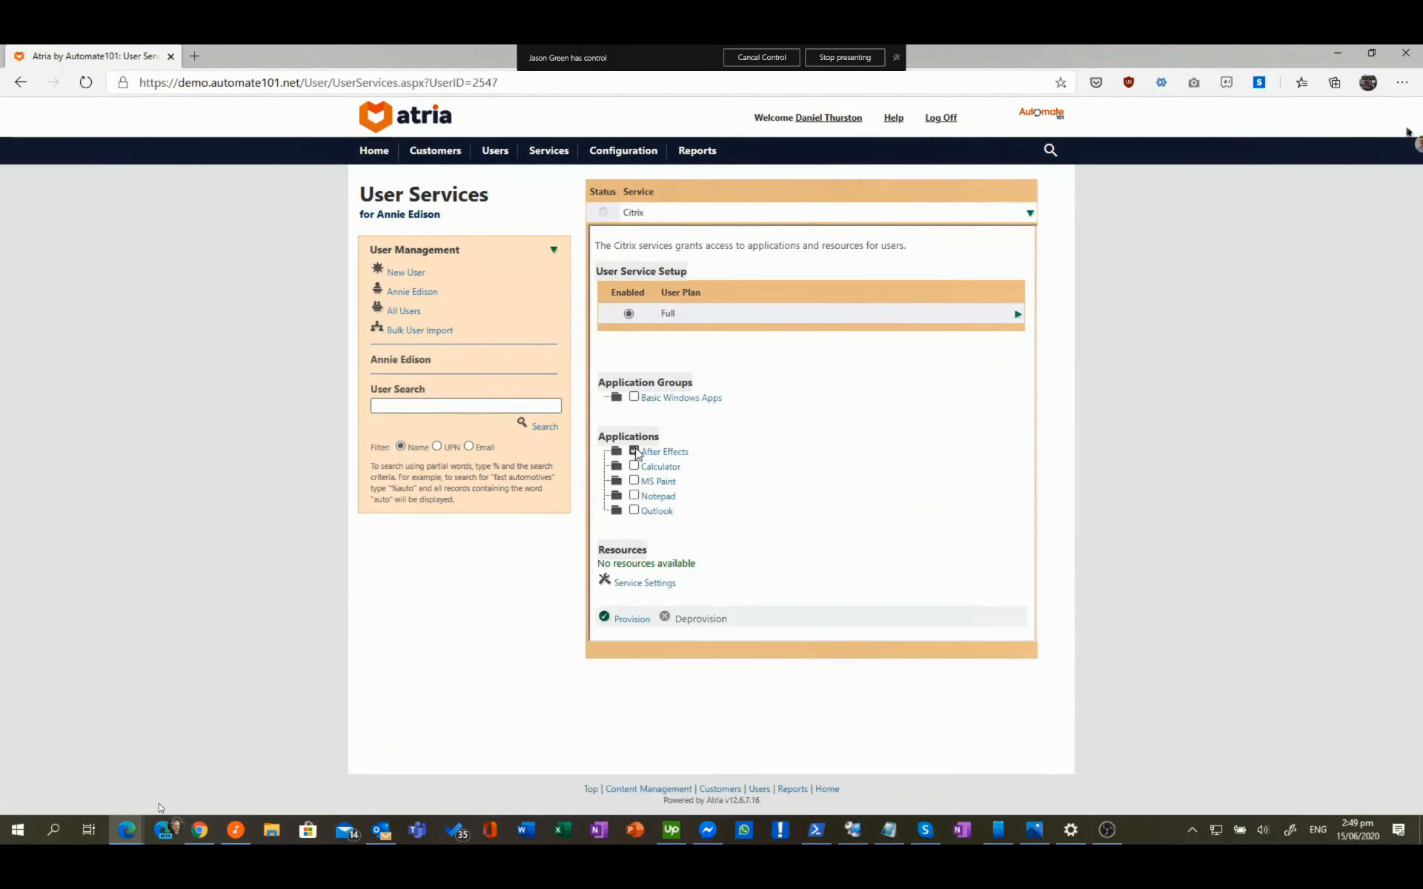
click(635, 481)
click(634, 619)
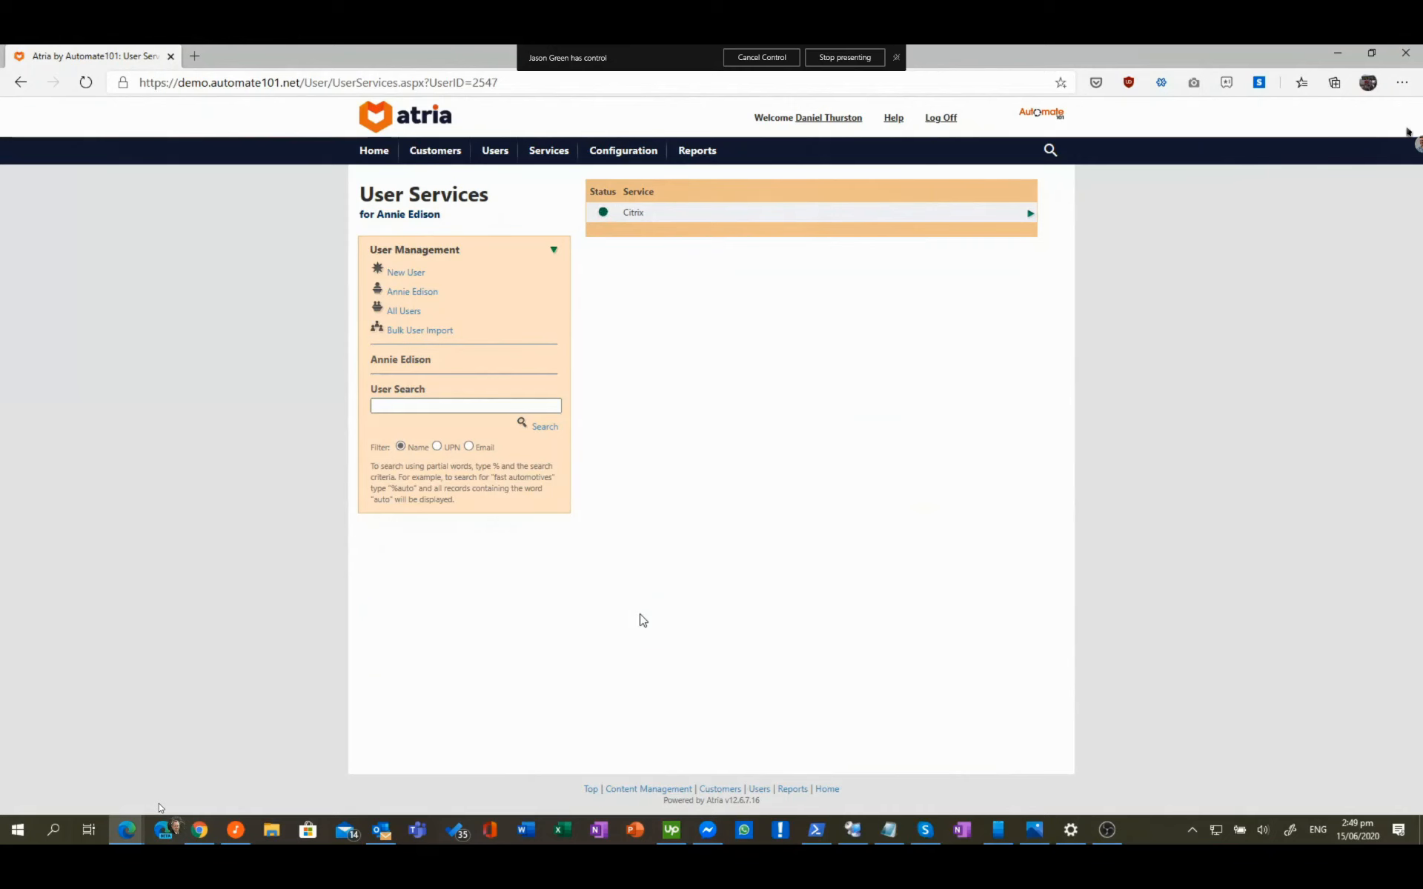
Step: In ADUC, refresh Customers and open Greendale Community College(GCC) > User Structure, showing ten users
click(861, 831)
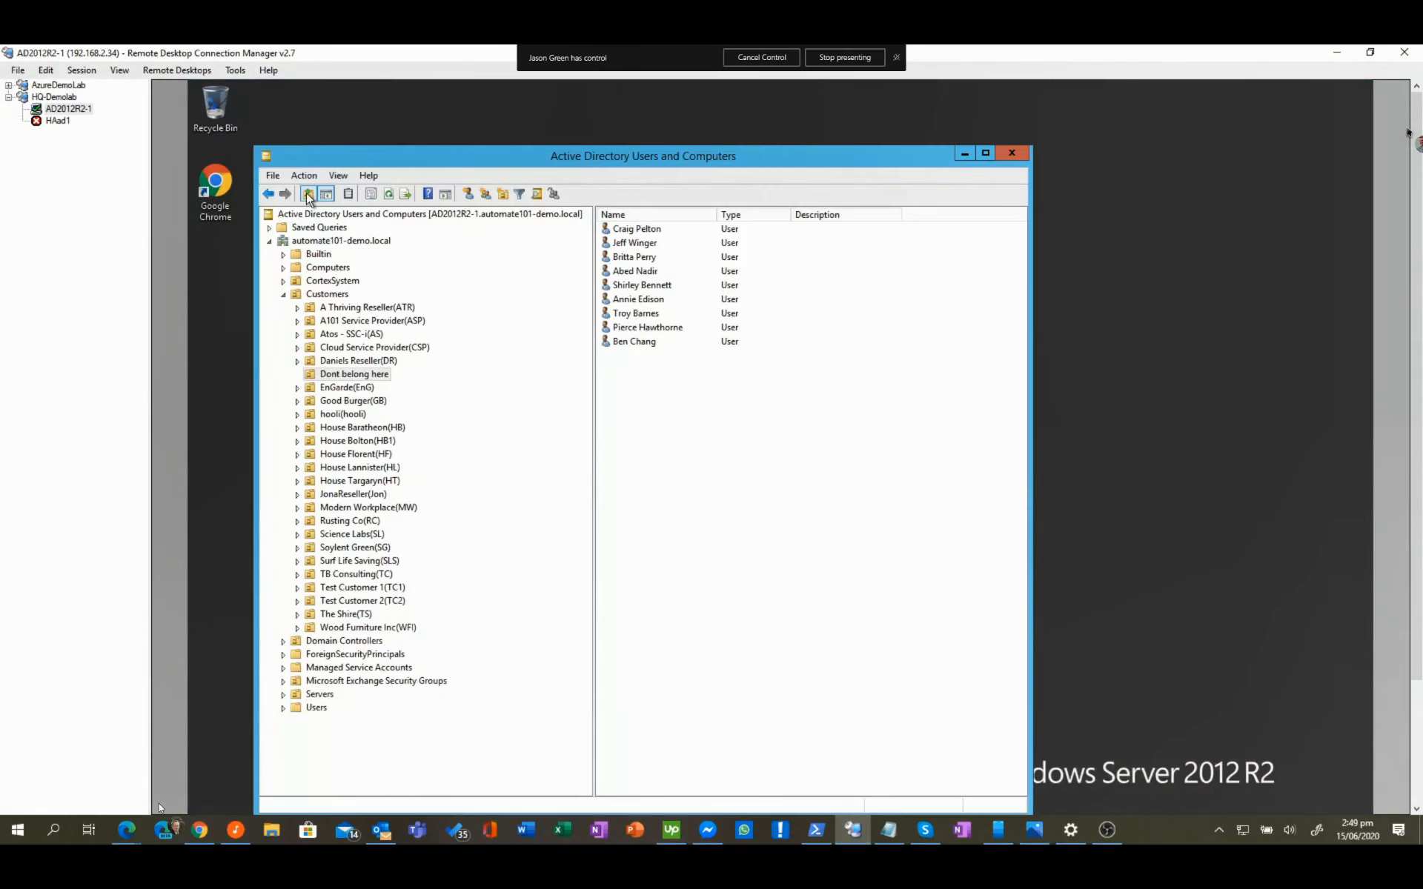
click(389, 194)
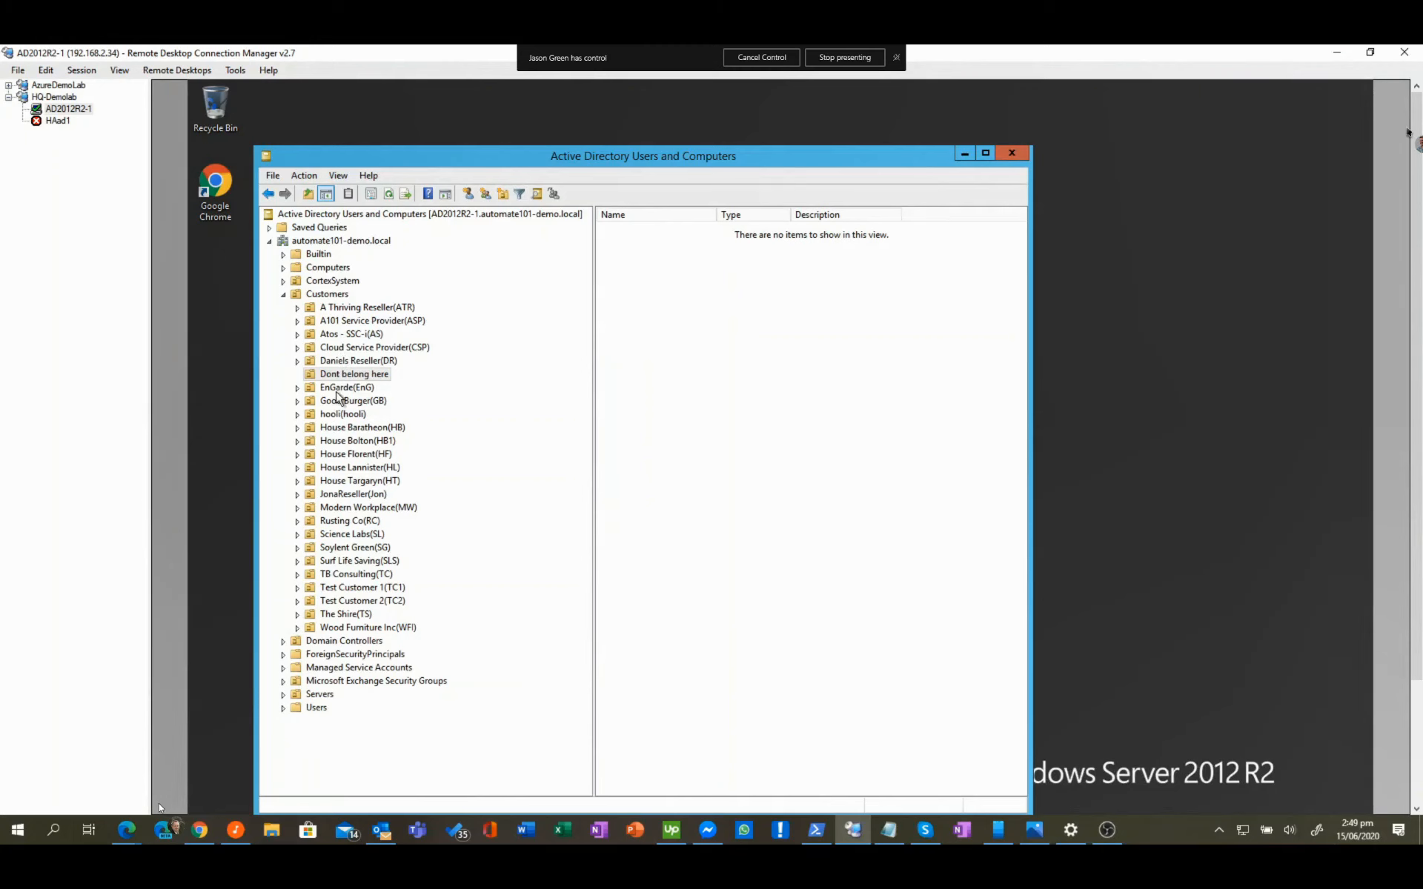
click(324, 294)
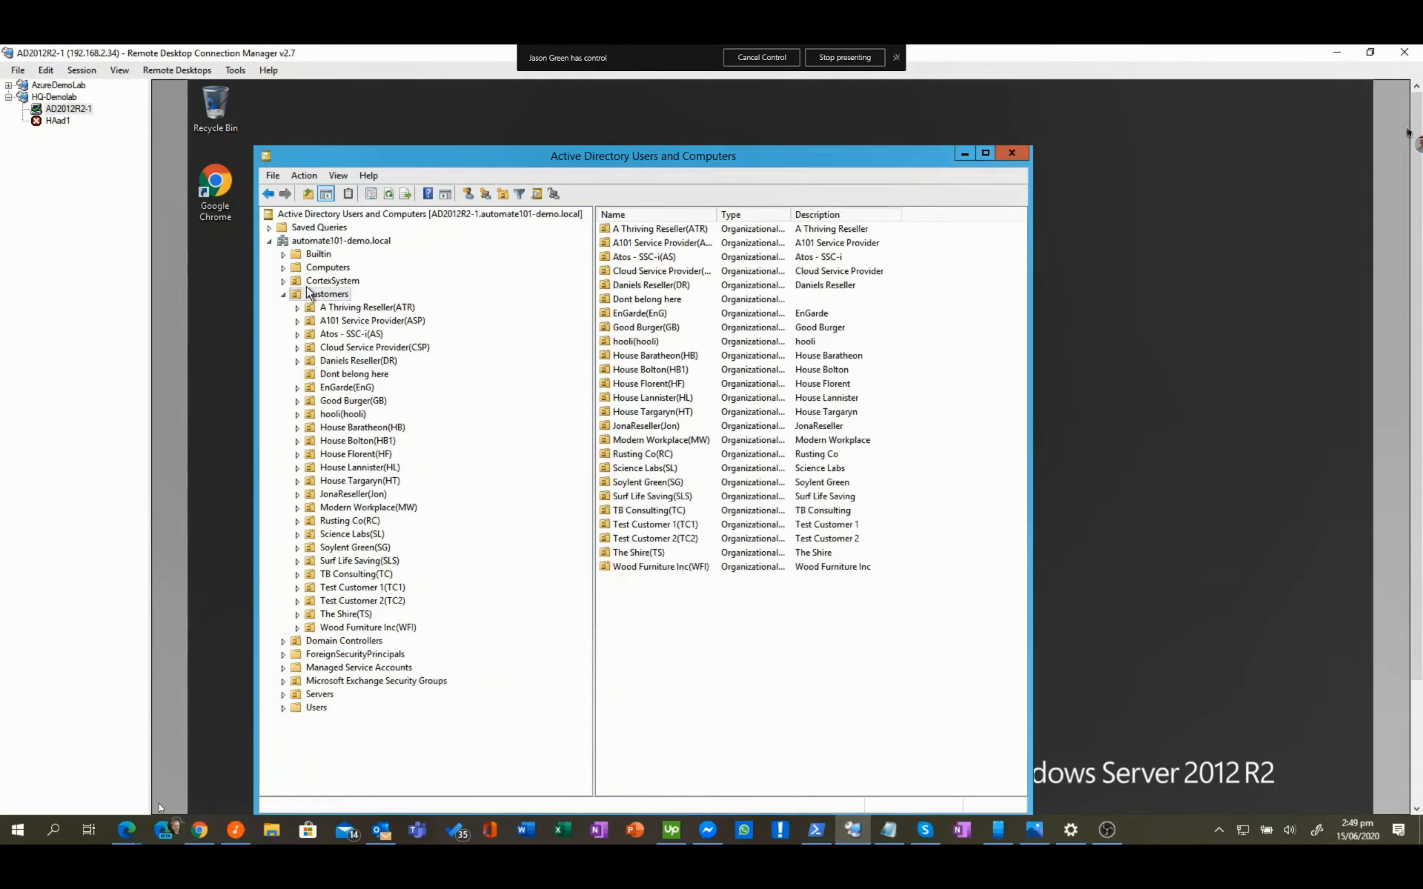
click(390, 196)
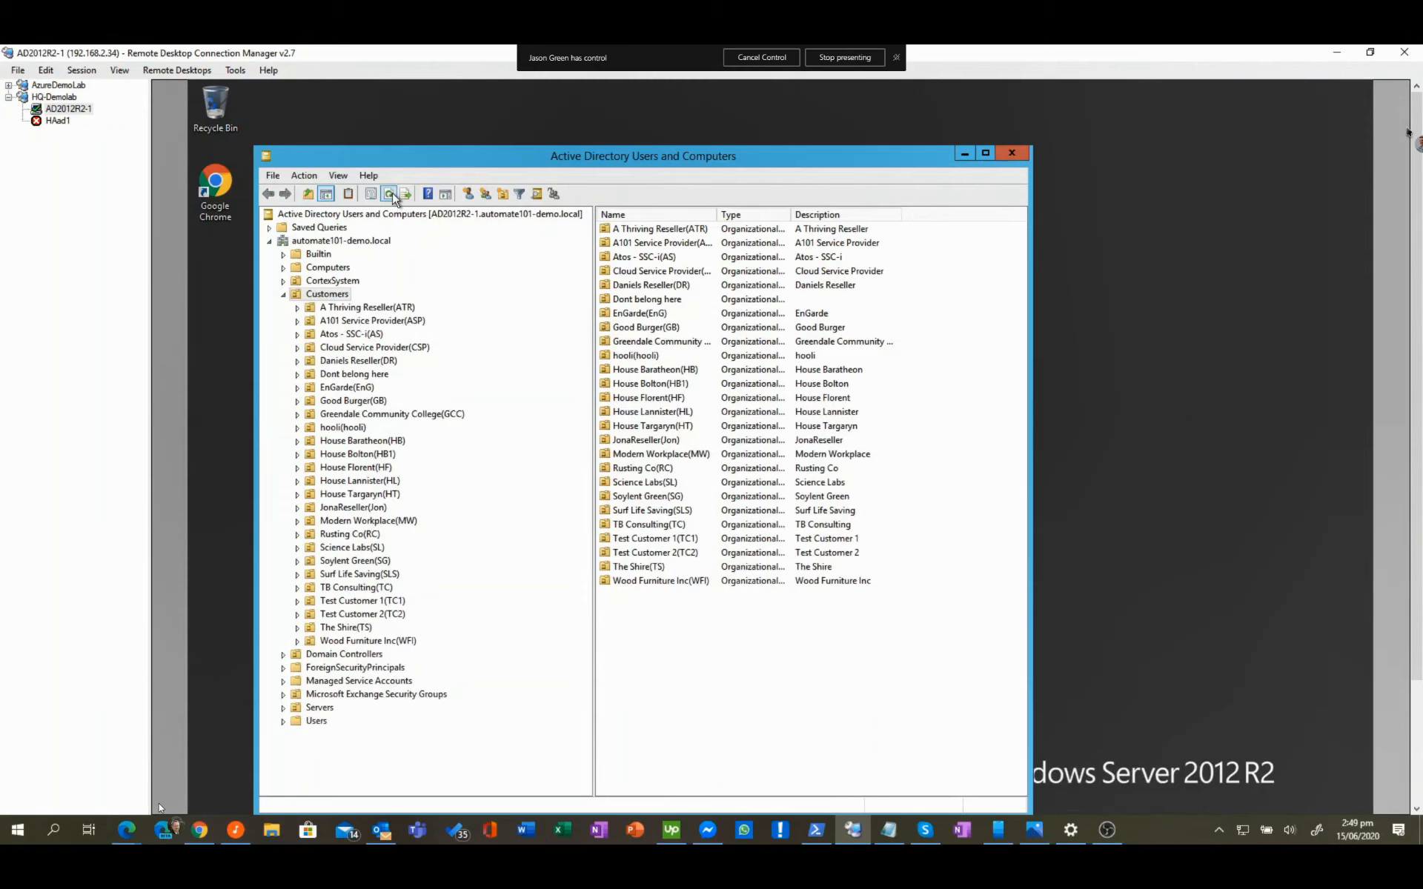
double_click(670, 345)
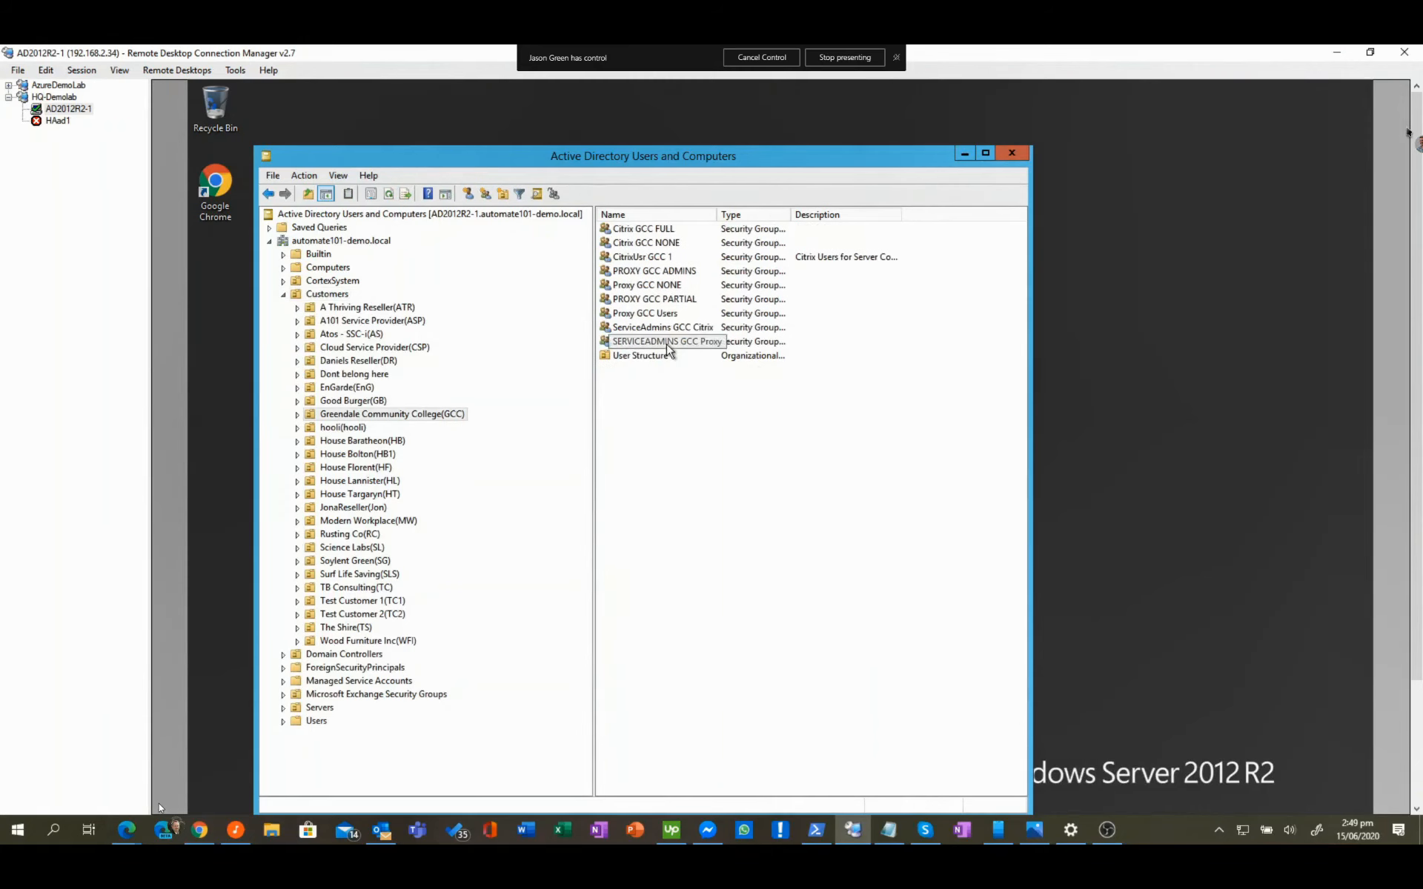
double_click(654, 358)
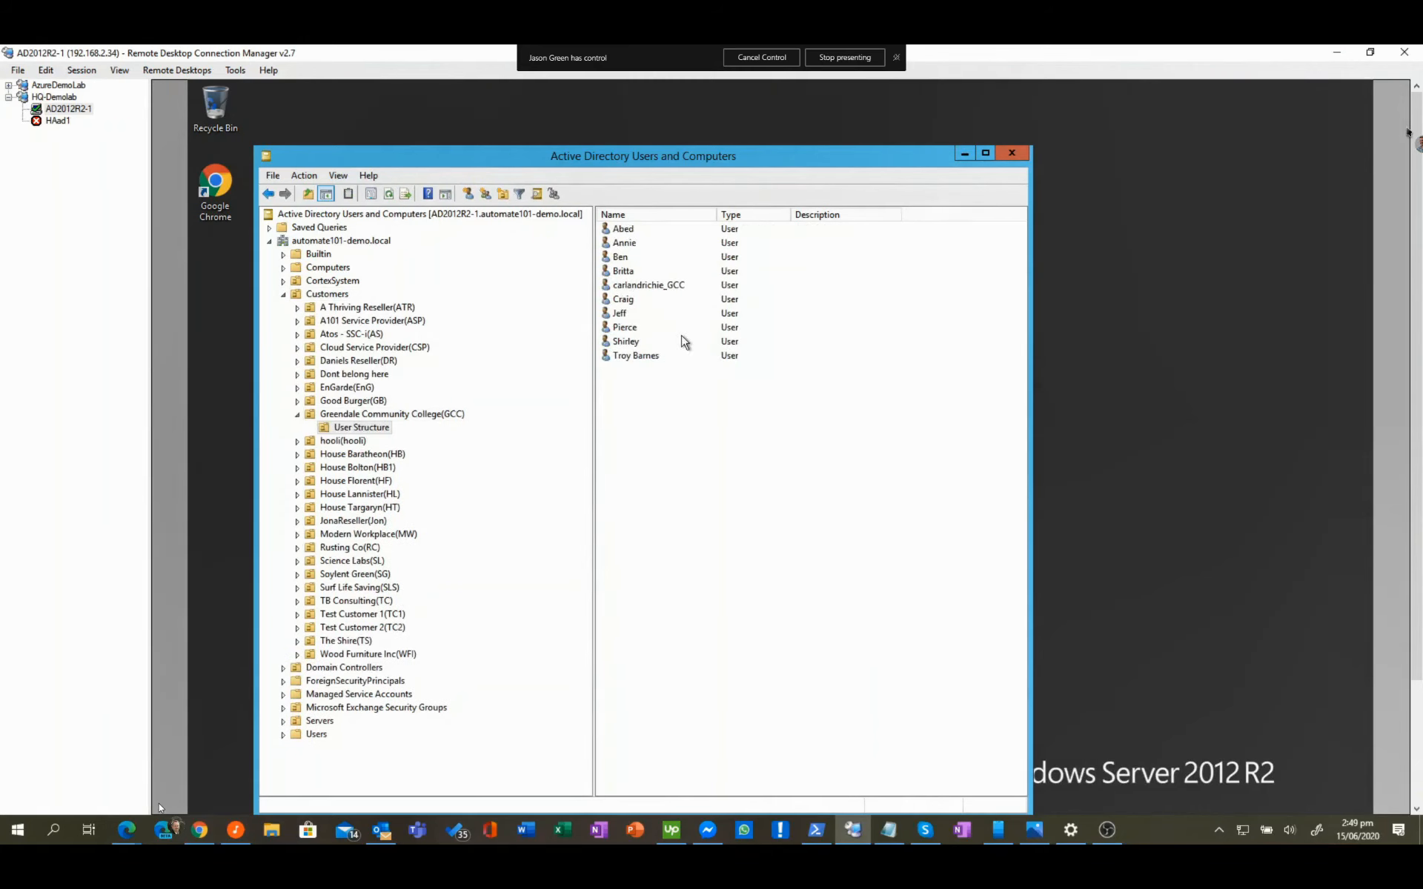
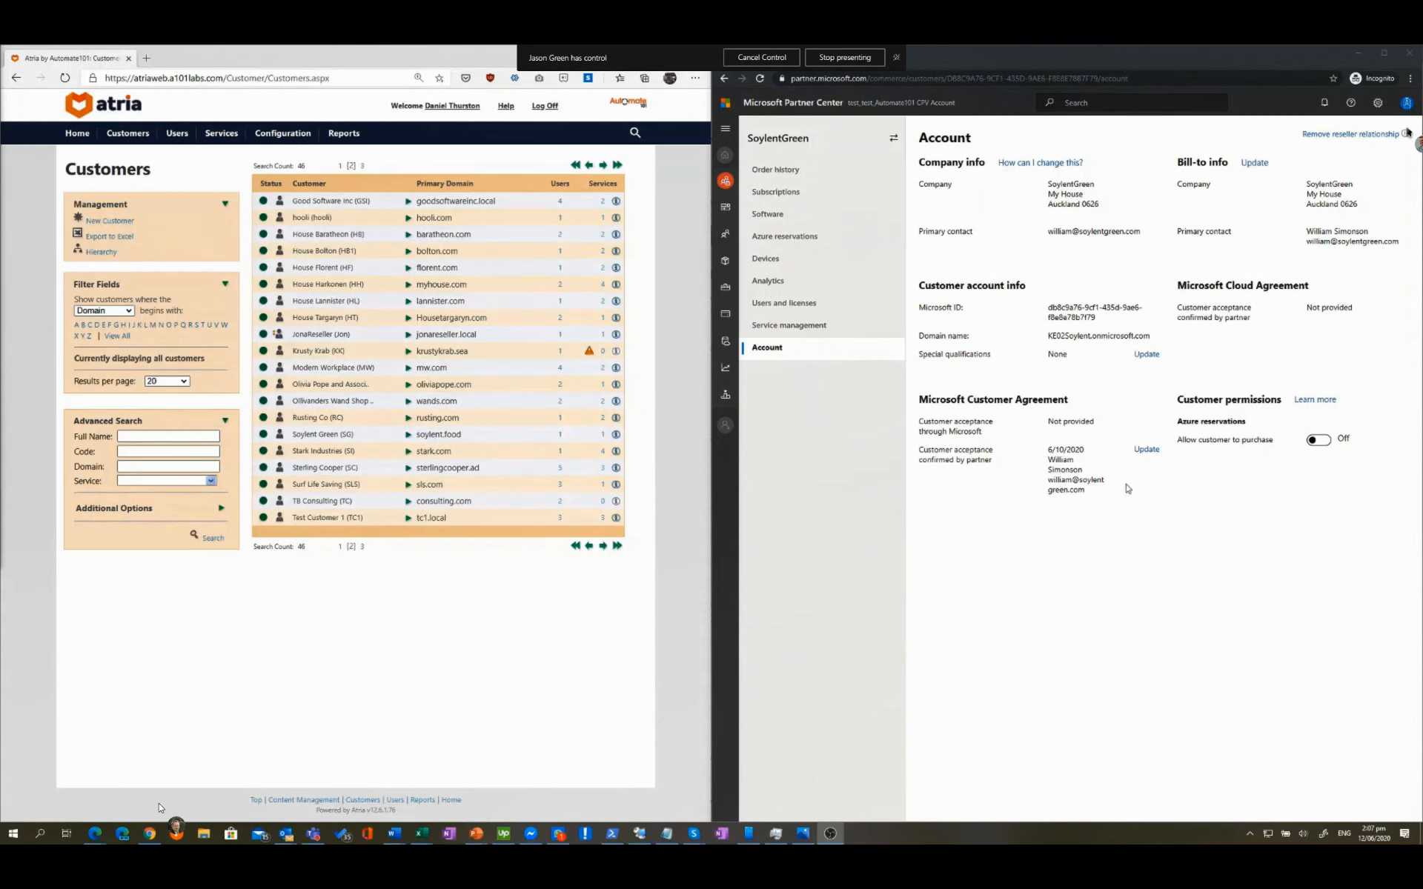
Step: Show SoylentGreen's users and licenses in Partner Center, expanding three users' assigned licenses
click(783, 304)
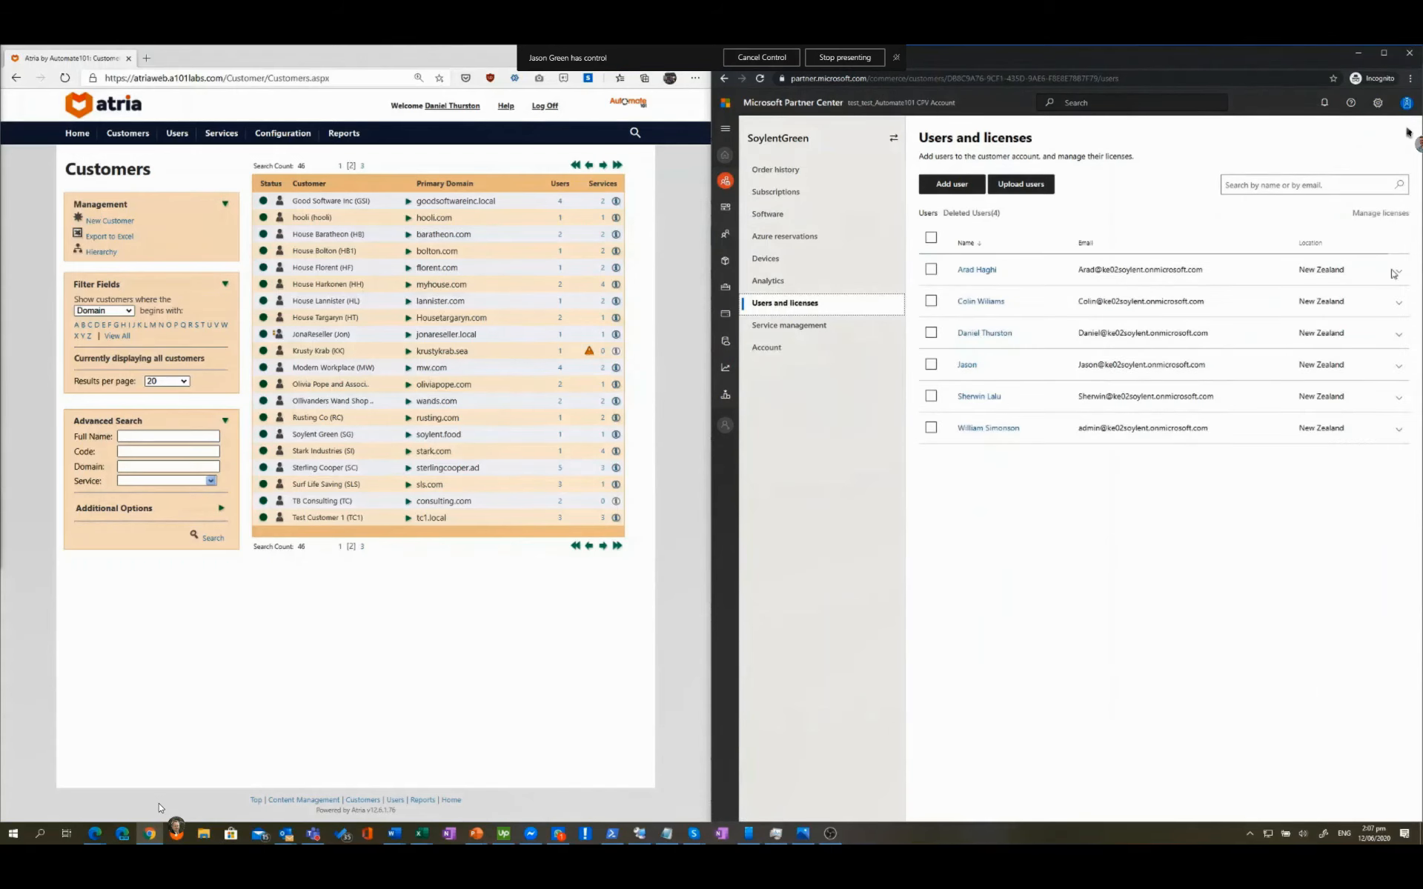
click(1400, 273)
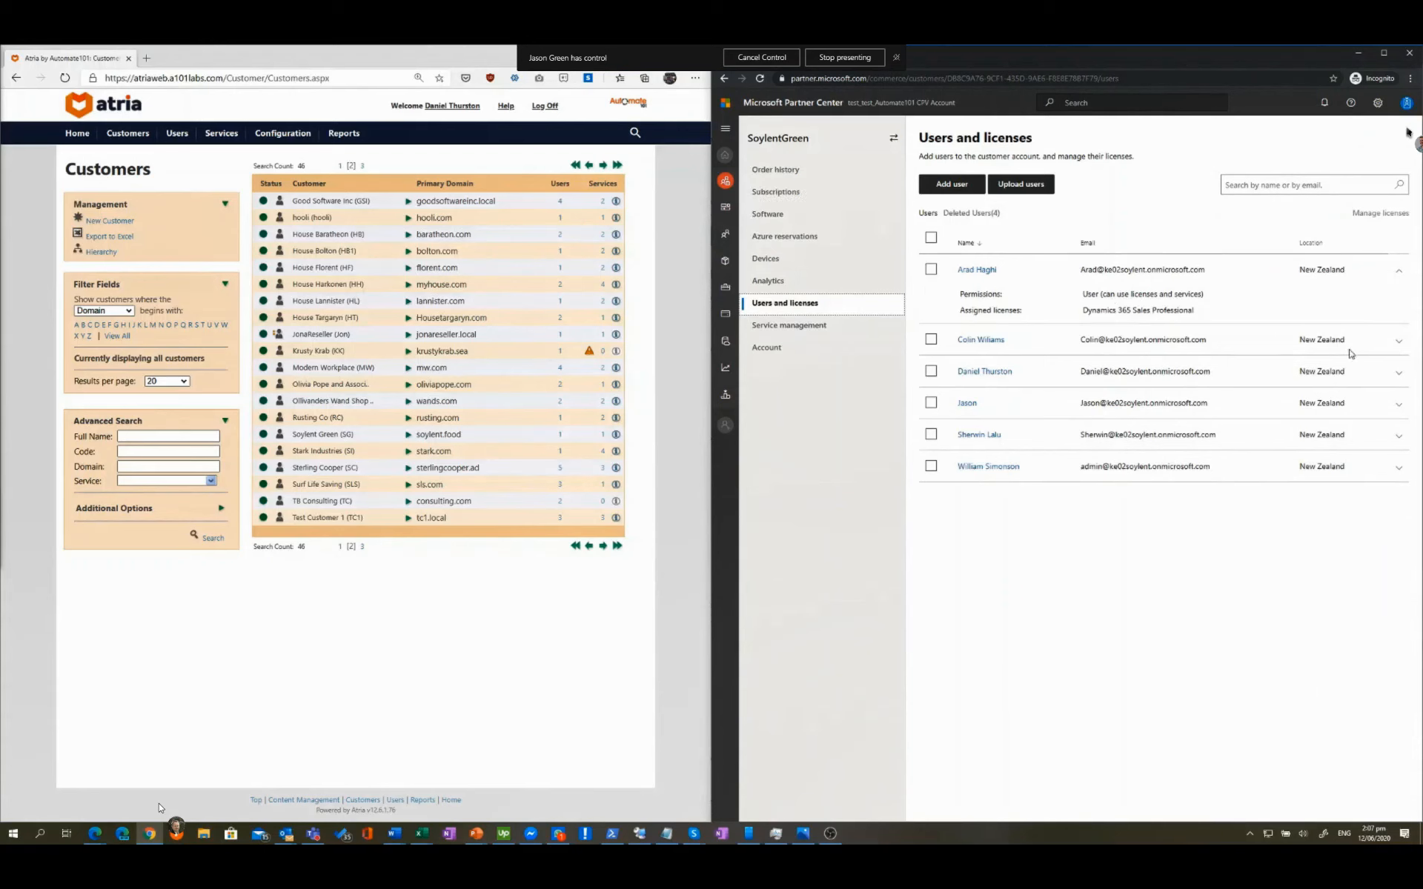
click(1397, 343)
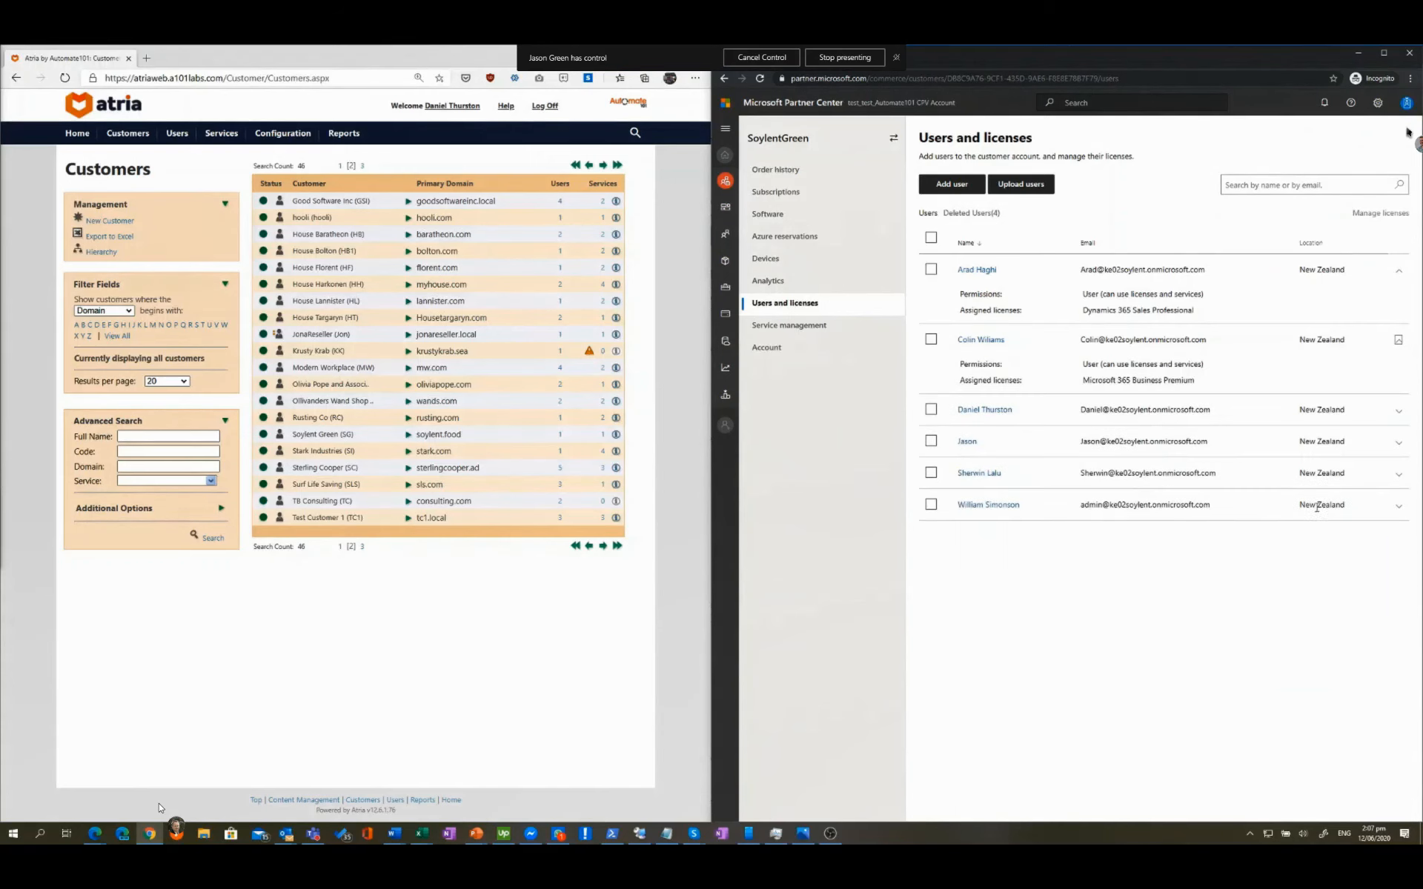
click(1393, 444)
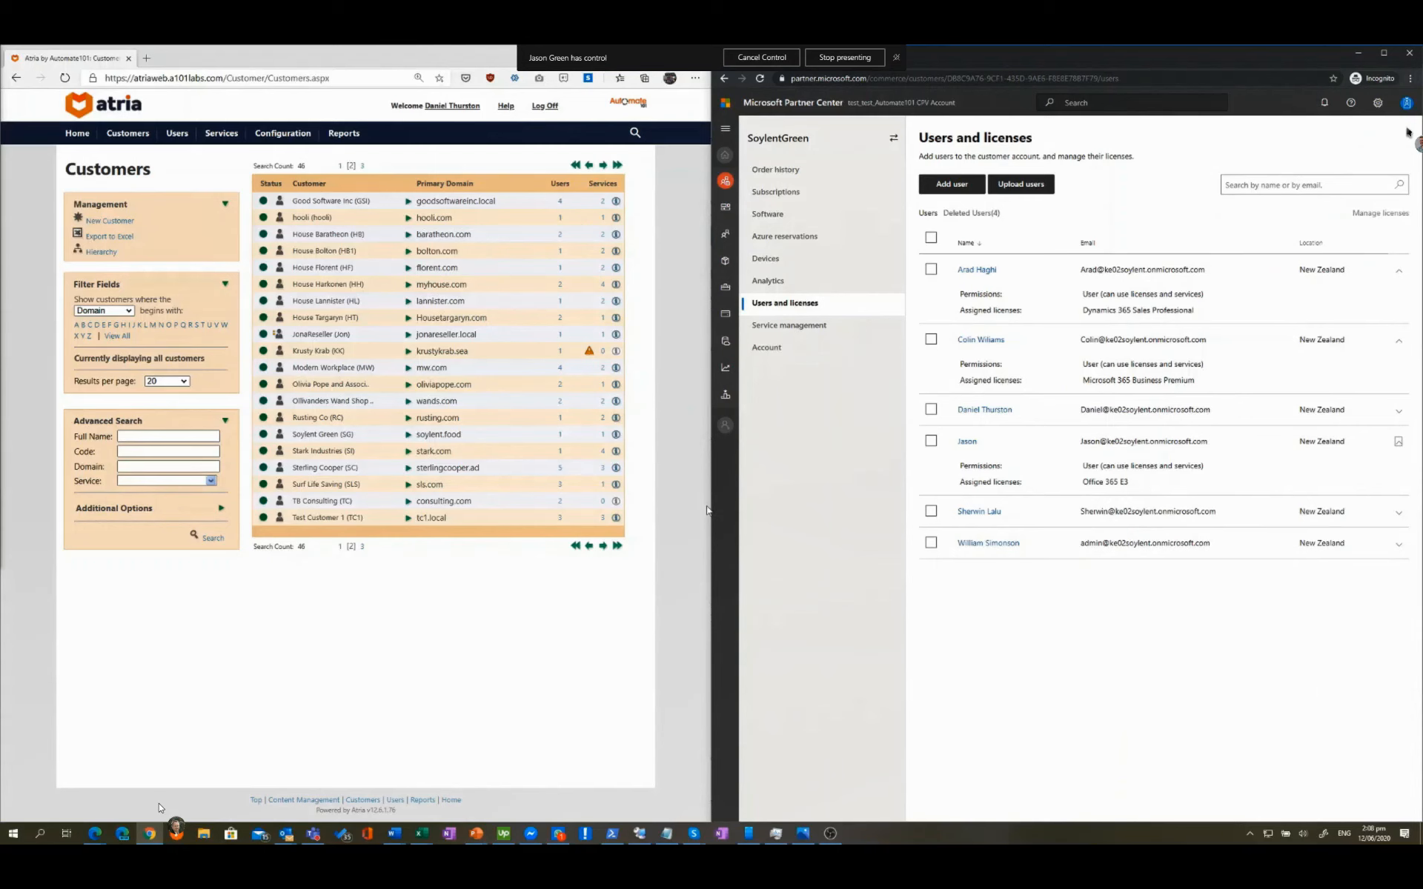
Step: Open Soylent Green's Customer Services and expand the Azure AD plan, Tier 1 - With License Manager
click(330, 440)
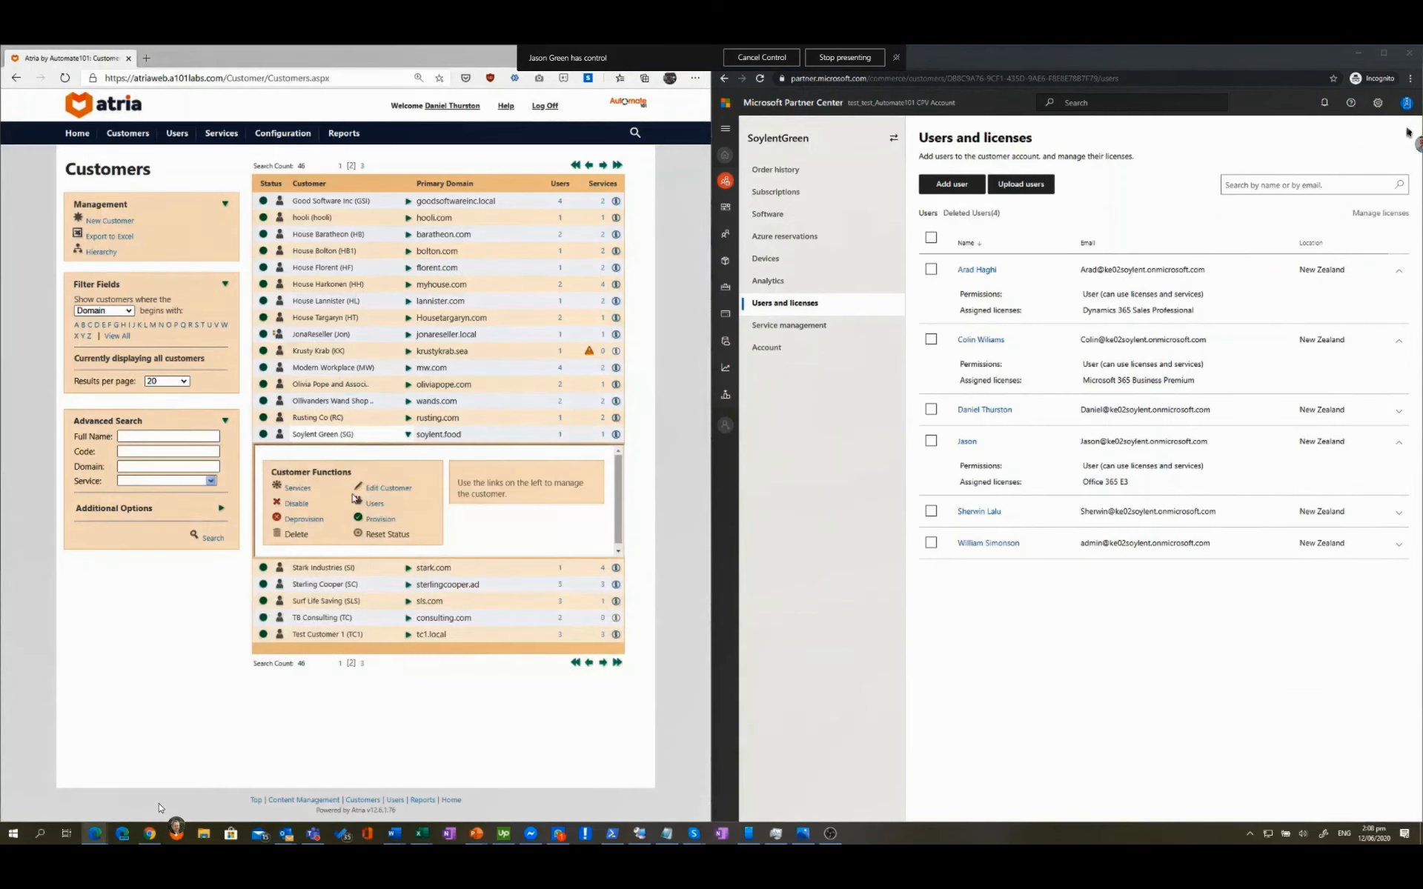
click(375, 504)
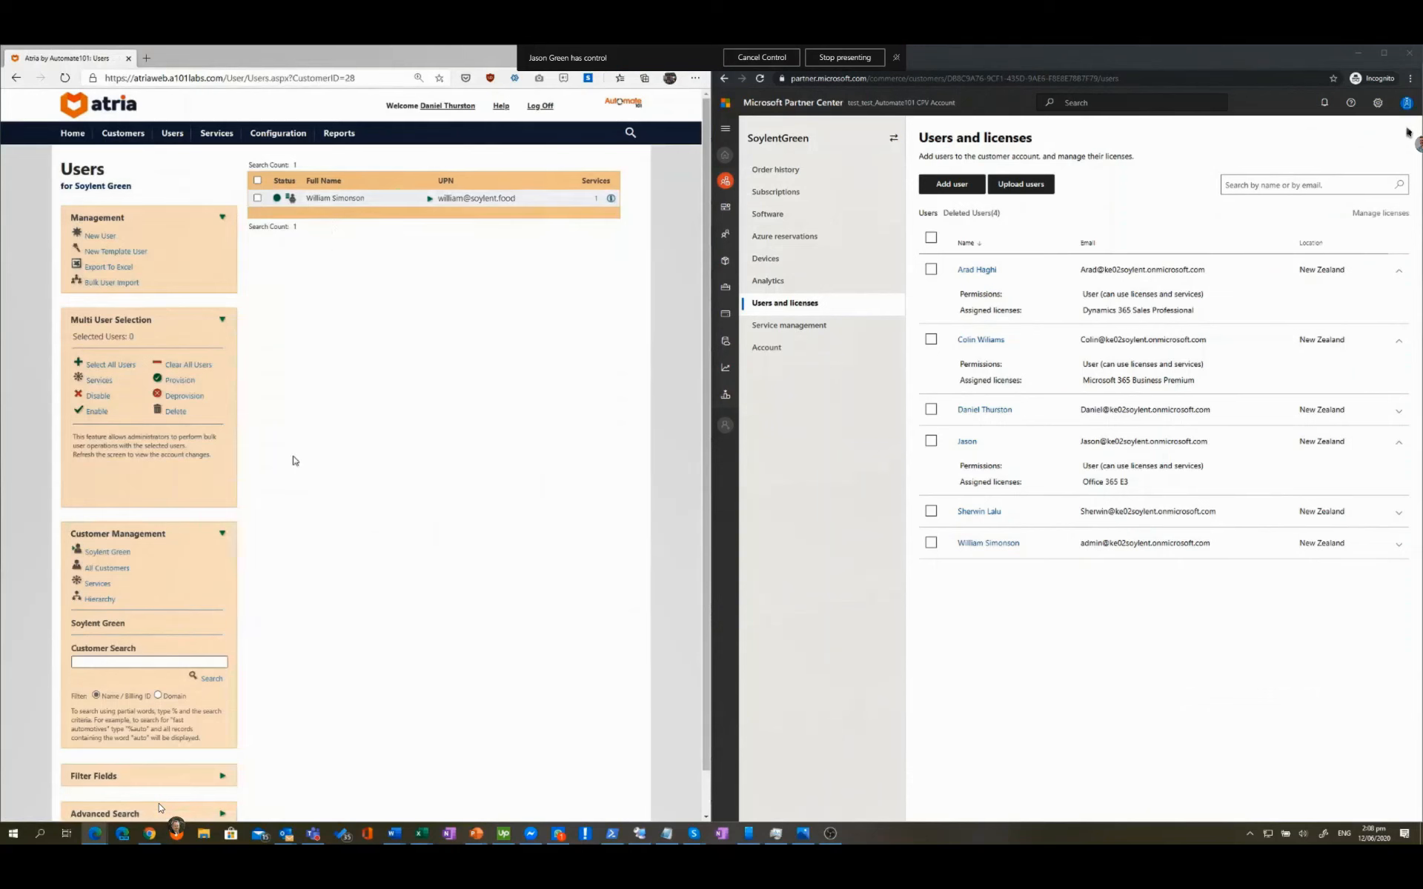
click(97, 584)
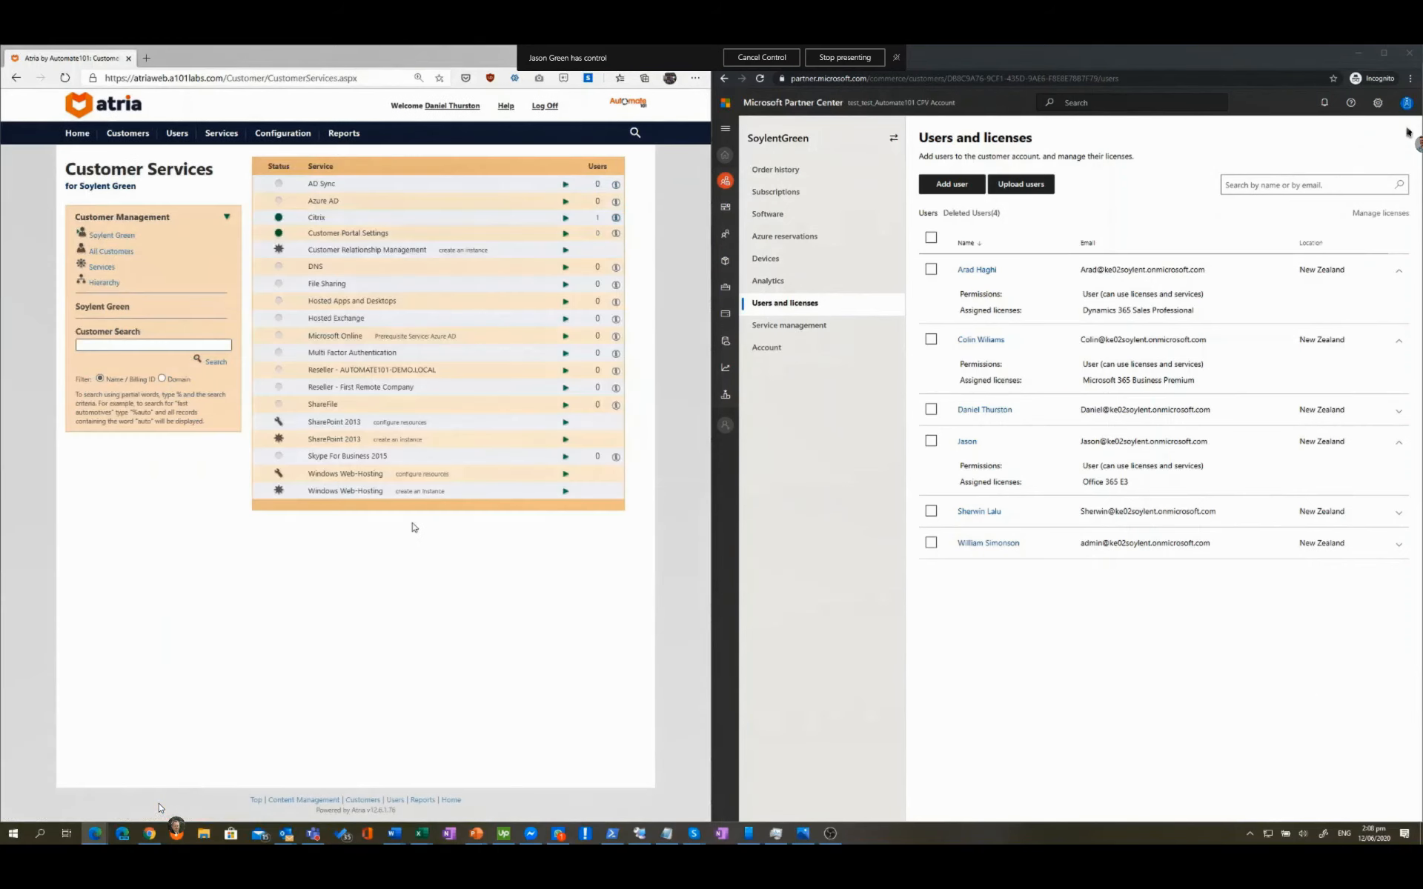
click(337, 207)
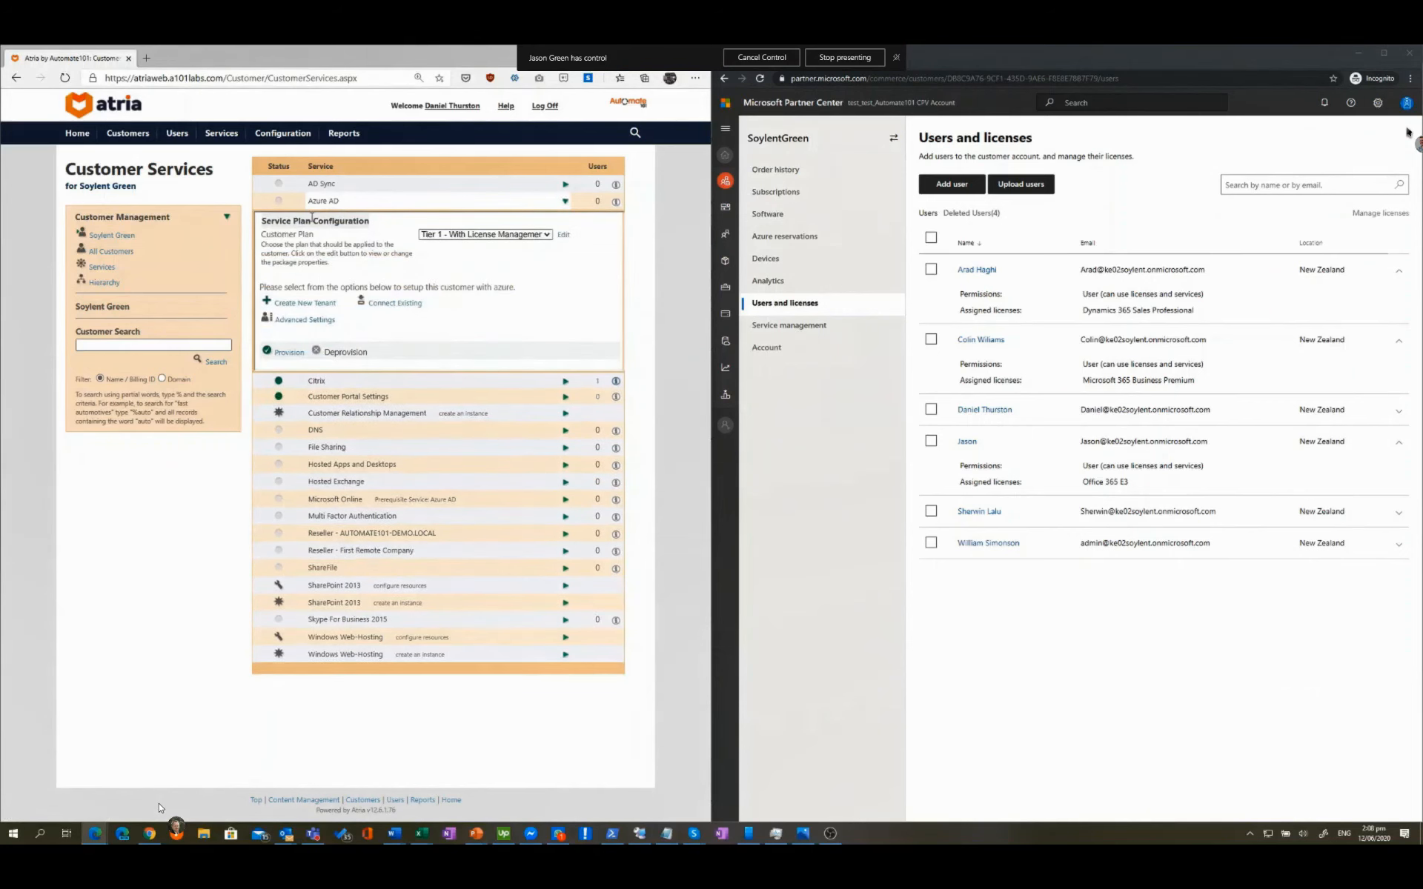
Step: Provision Azure AD linked to the existing SoylentGreen tenant found by searching 'soylent'
click(407, 308)
click(359, 304)
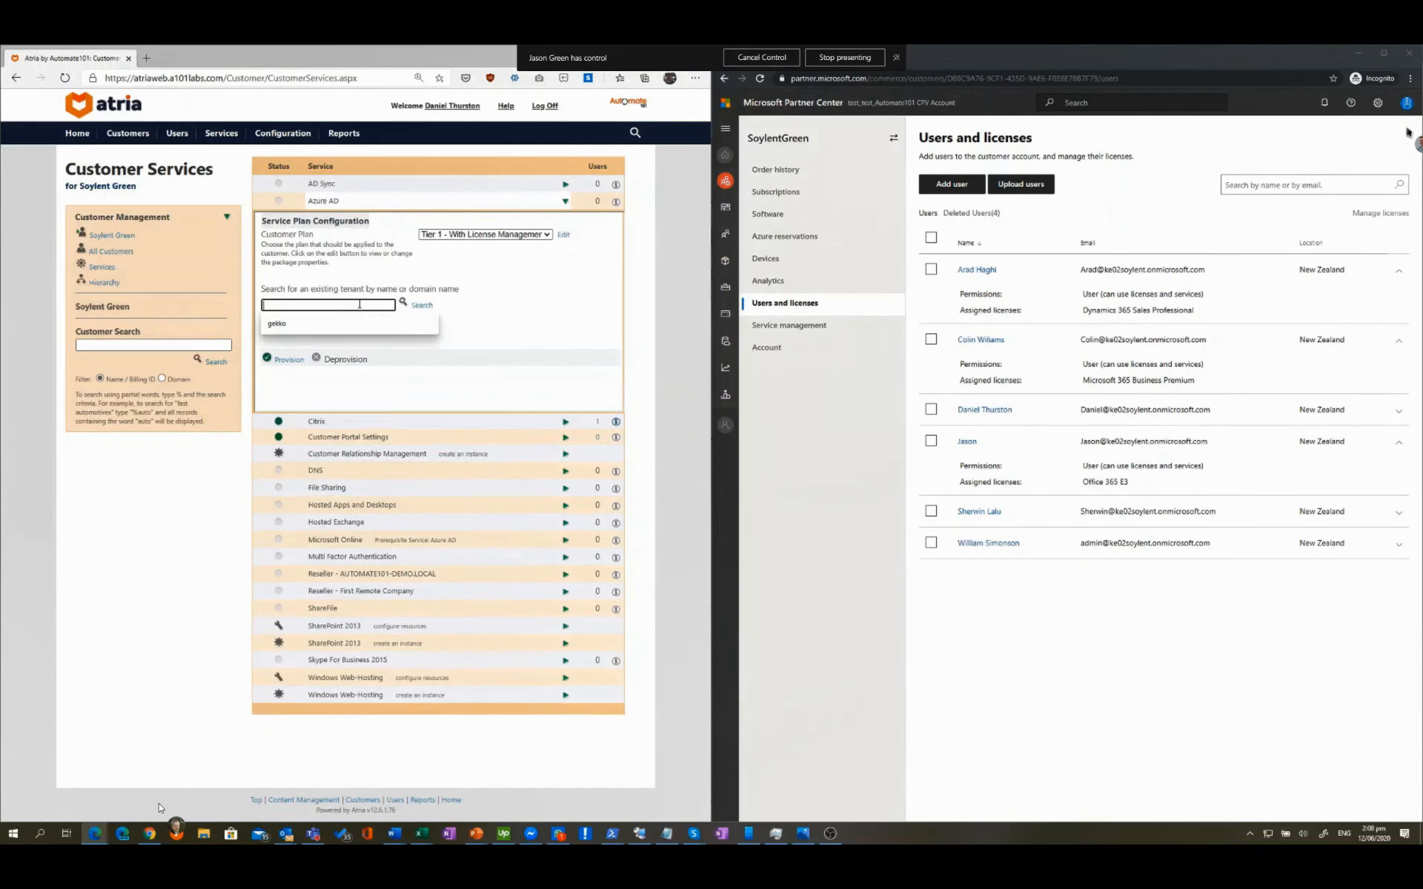
text(soylent)
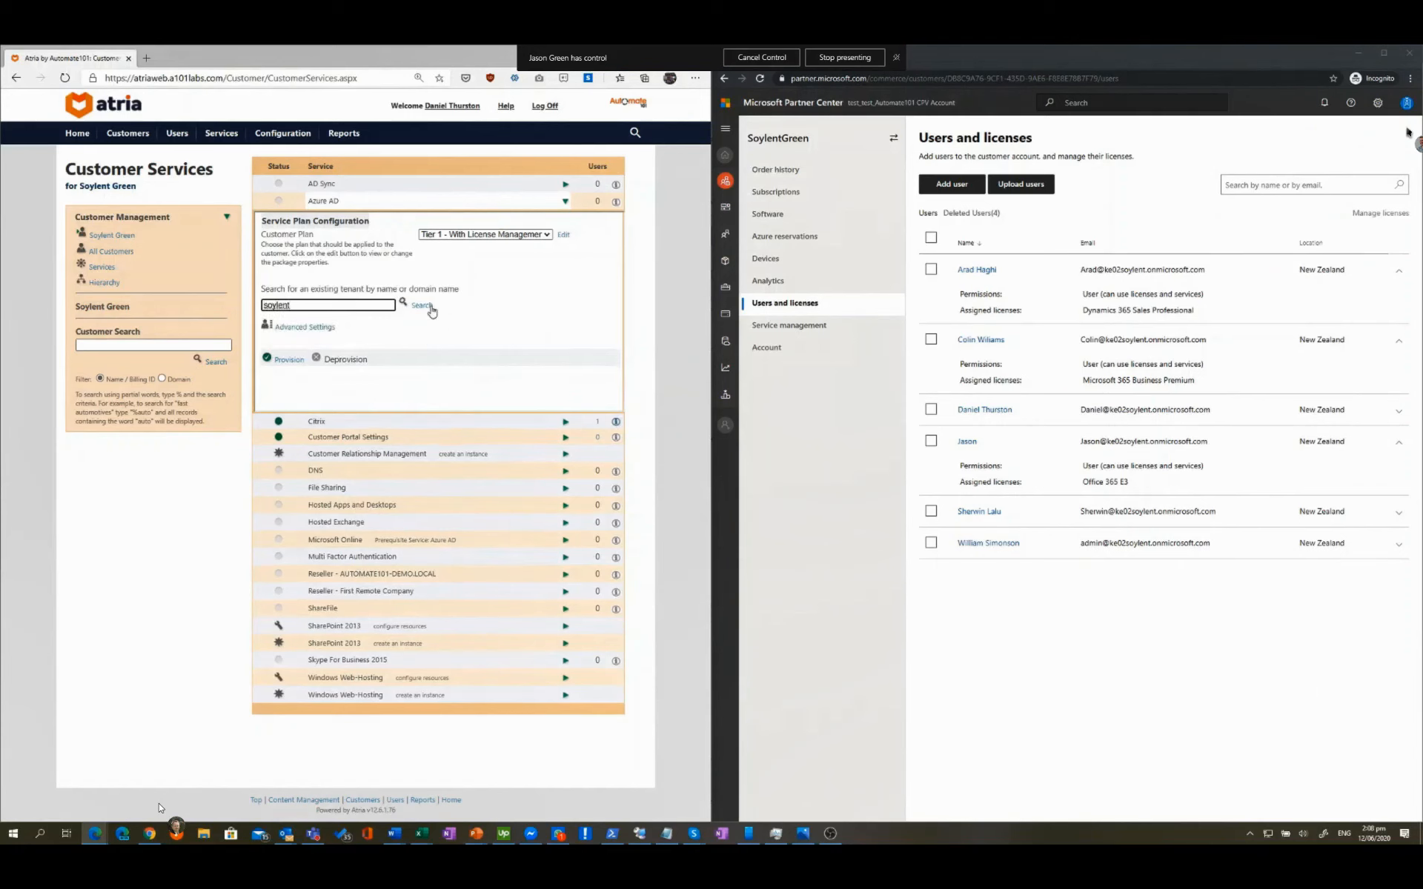
click(412, 309)
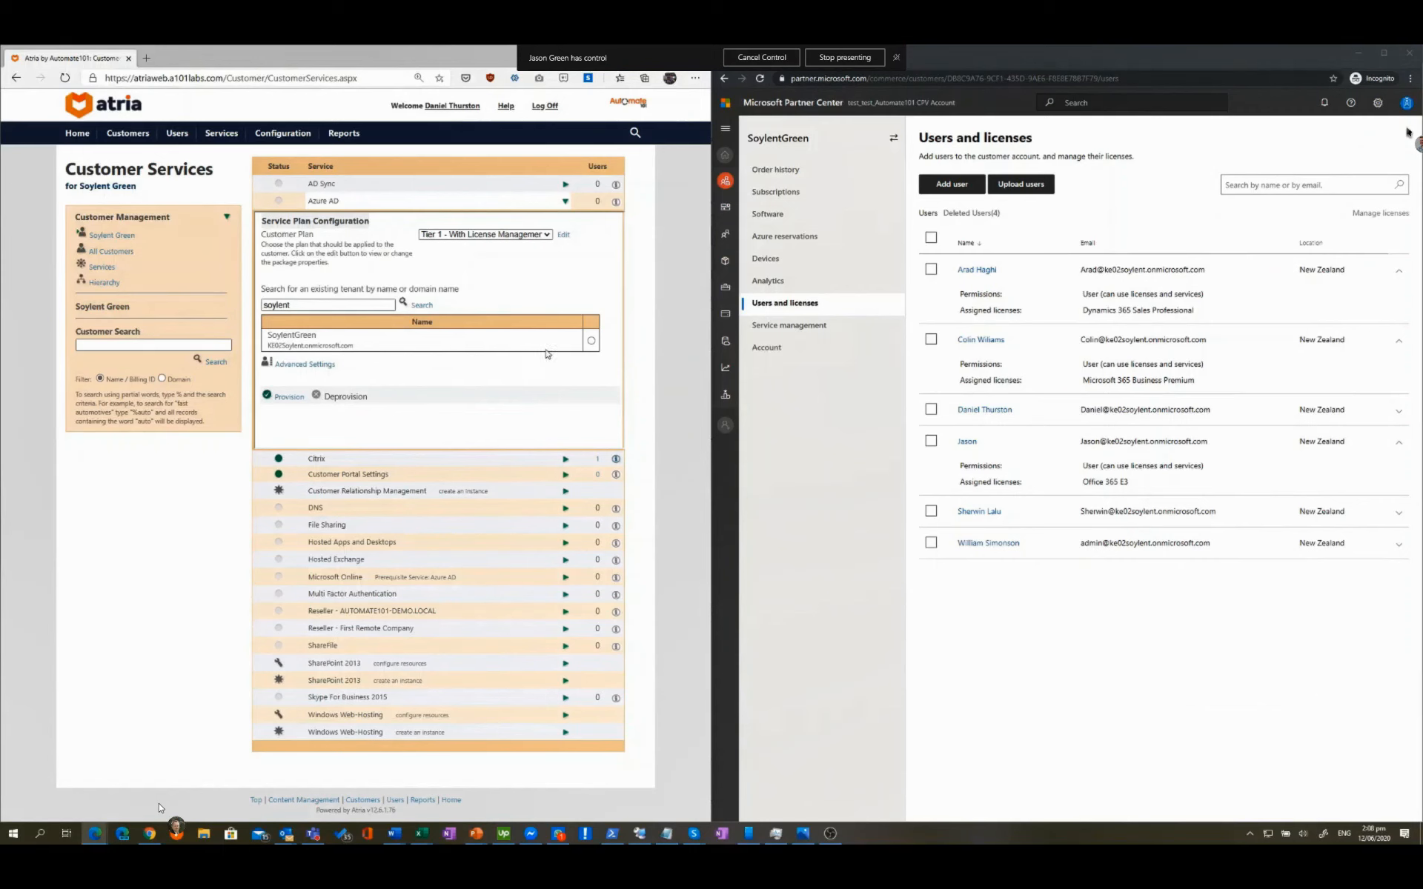
click(591, 342)
click(289, 400)
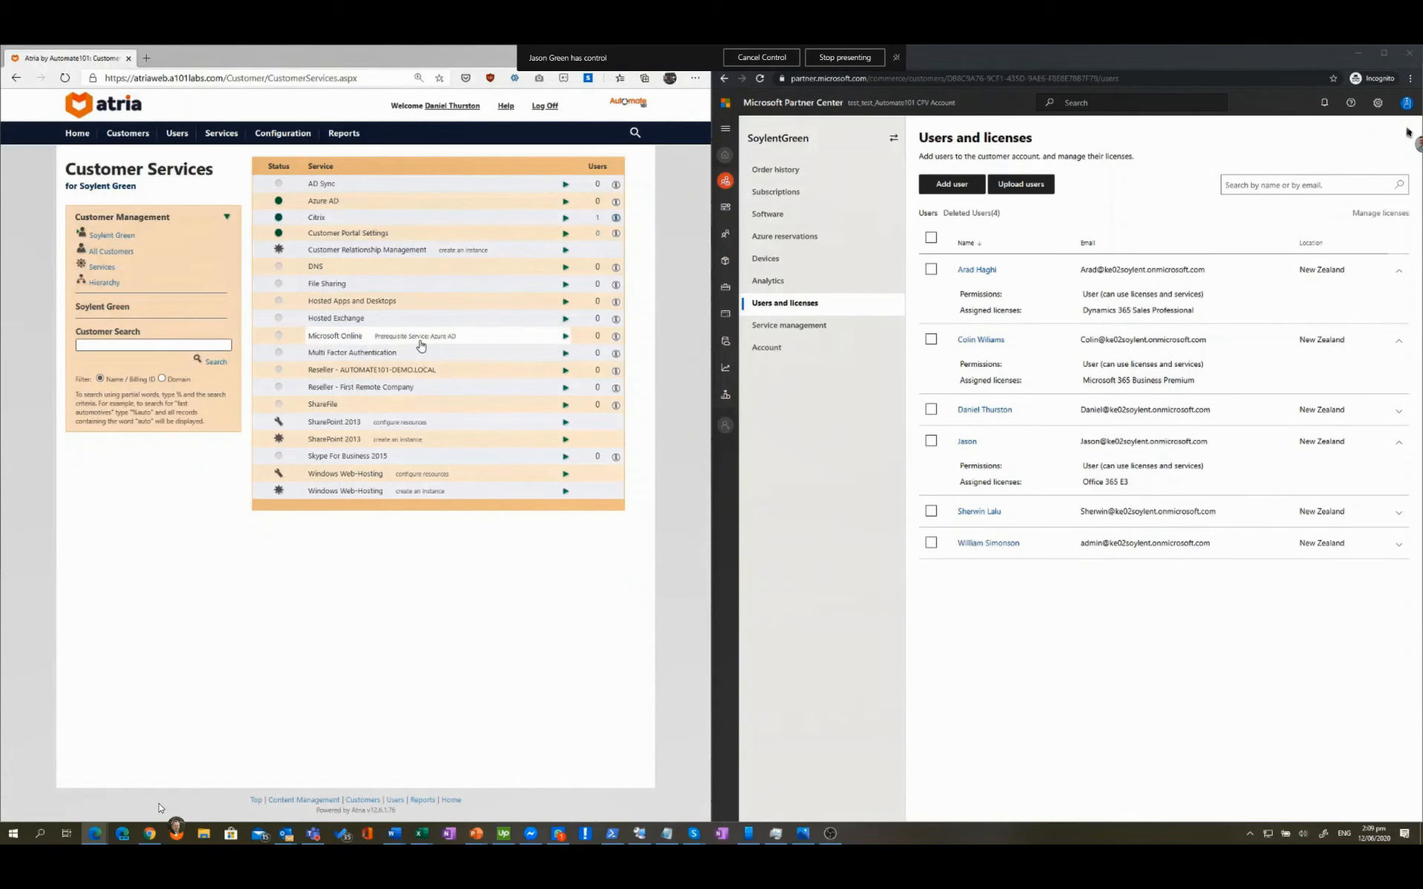
Step: Review Microsoft Online's synced licences and four user plans, then provision it for Soylent Green
click(421, 345)
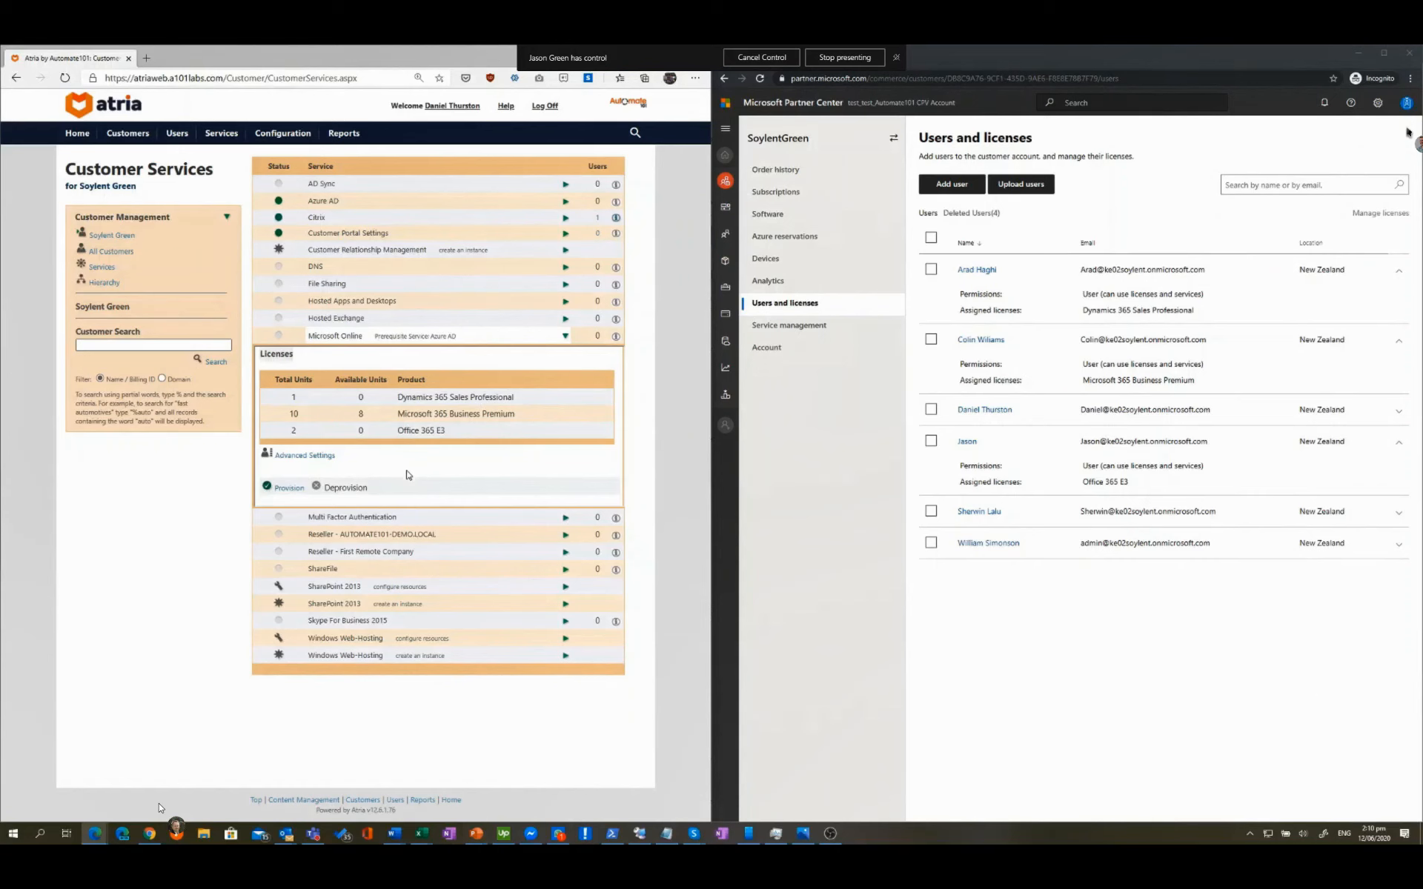
click(309, 460)
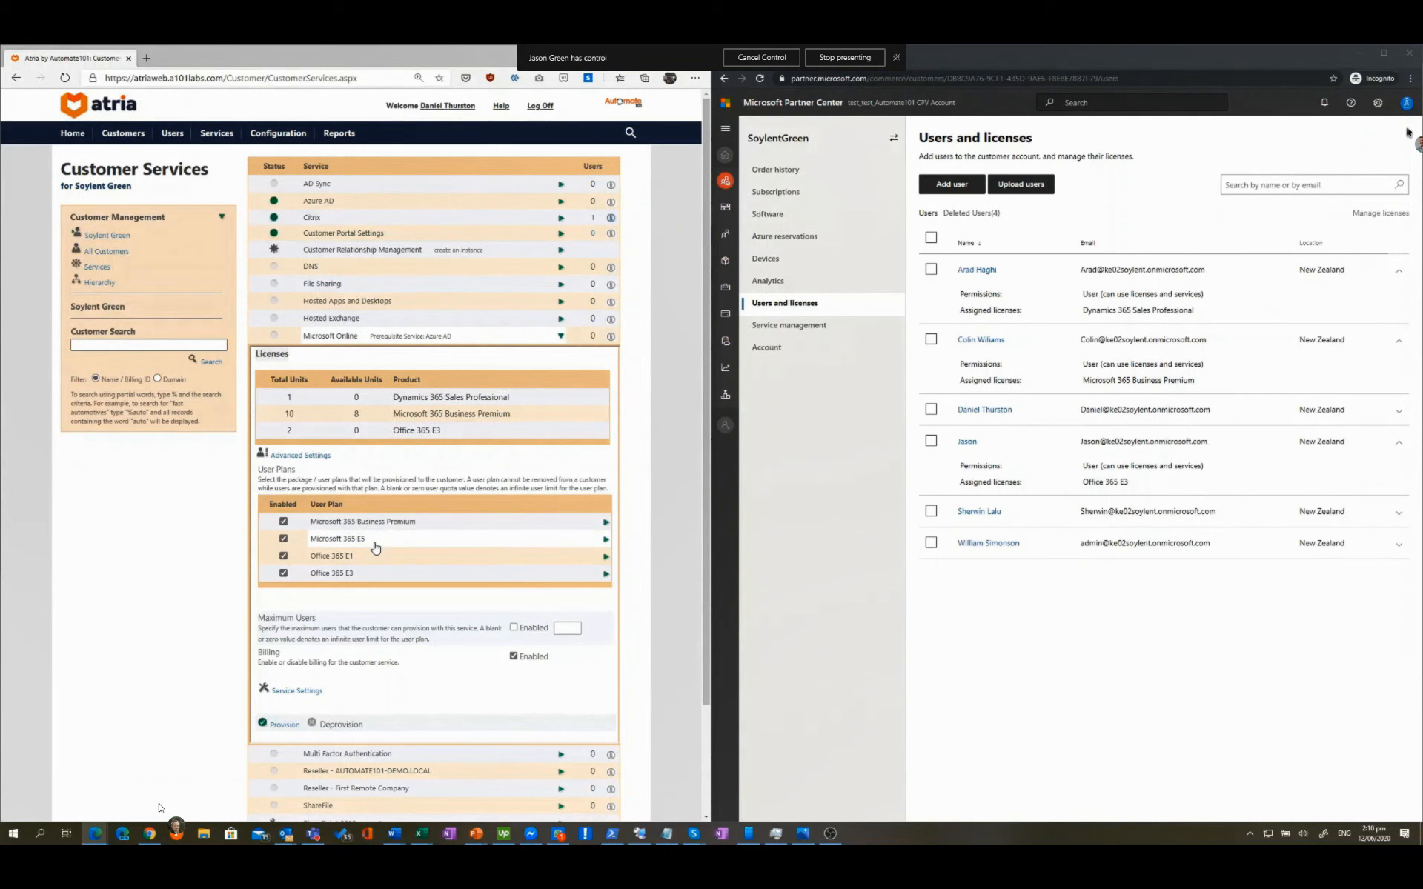
click(283, 726)
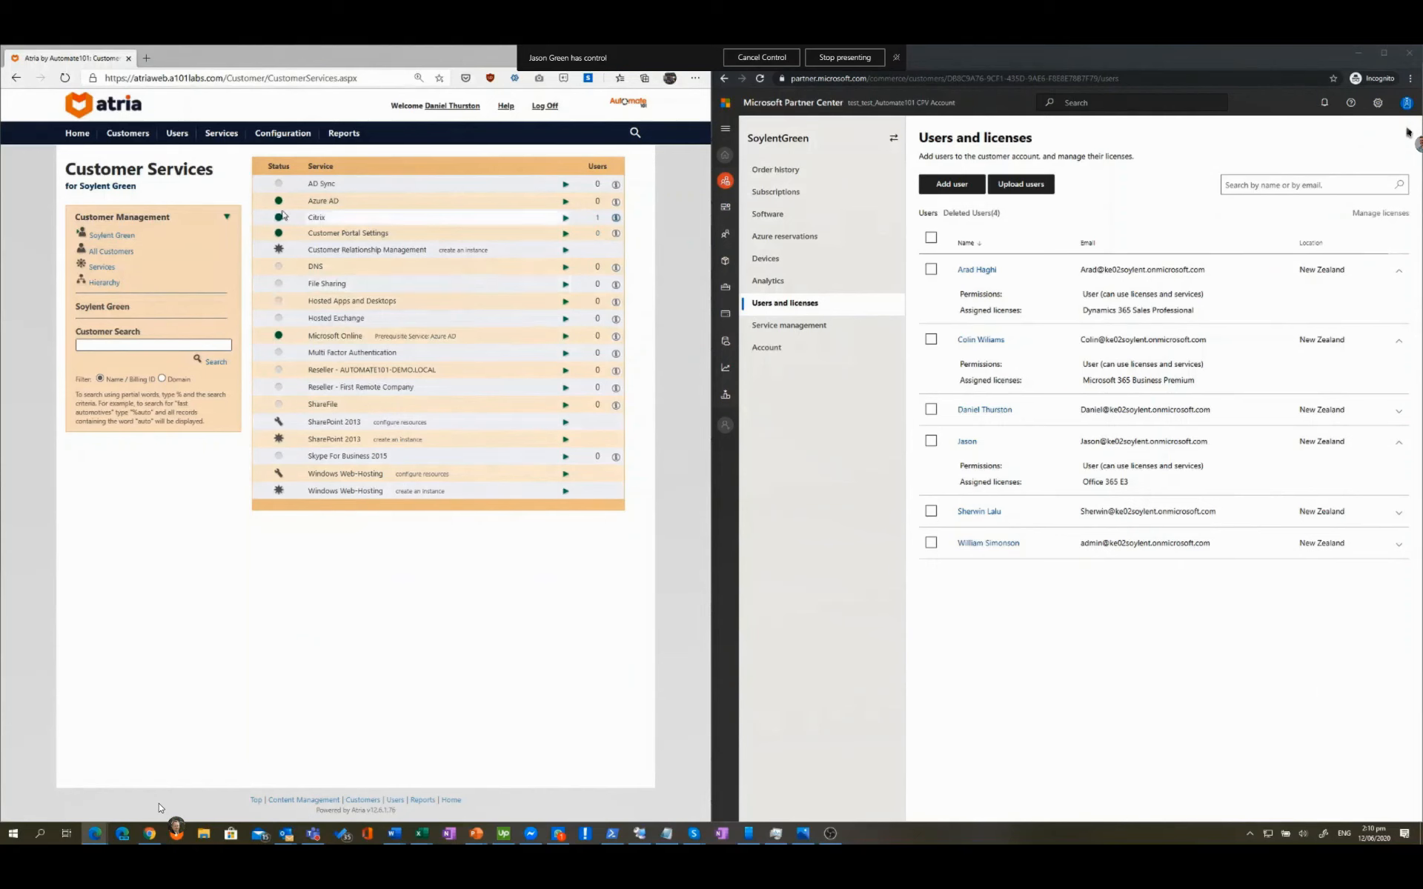
Step: Start a new Soylent Green sync job from the Azure AD service settings
click(311, 205)
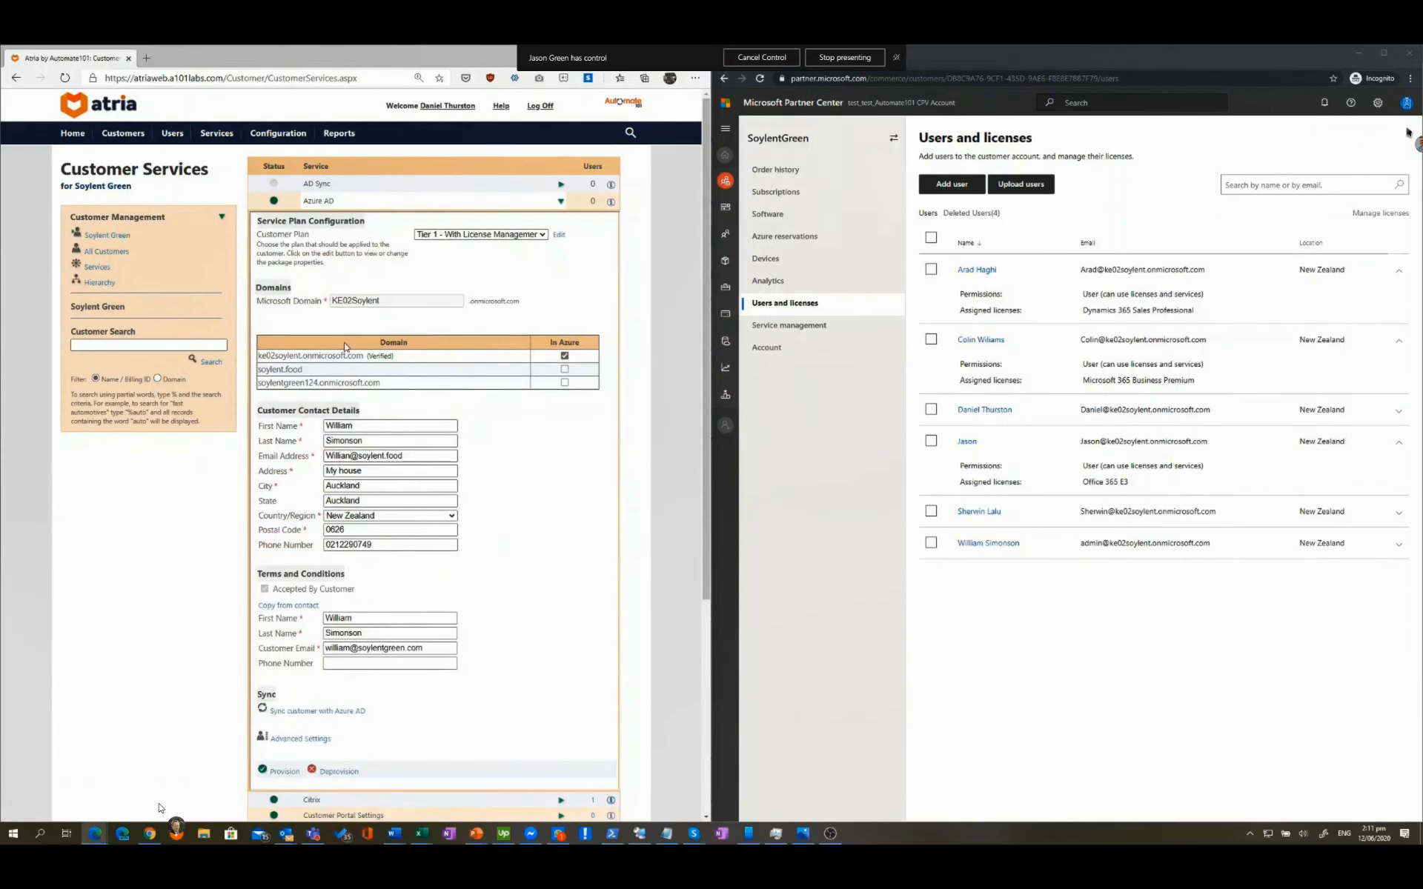
scroll(536, 469, down, 3)
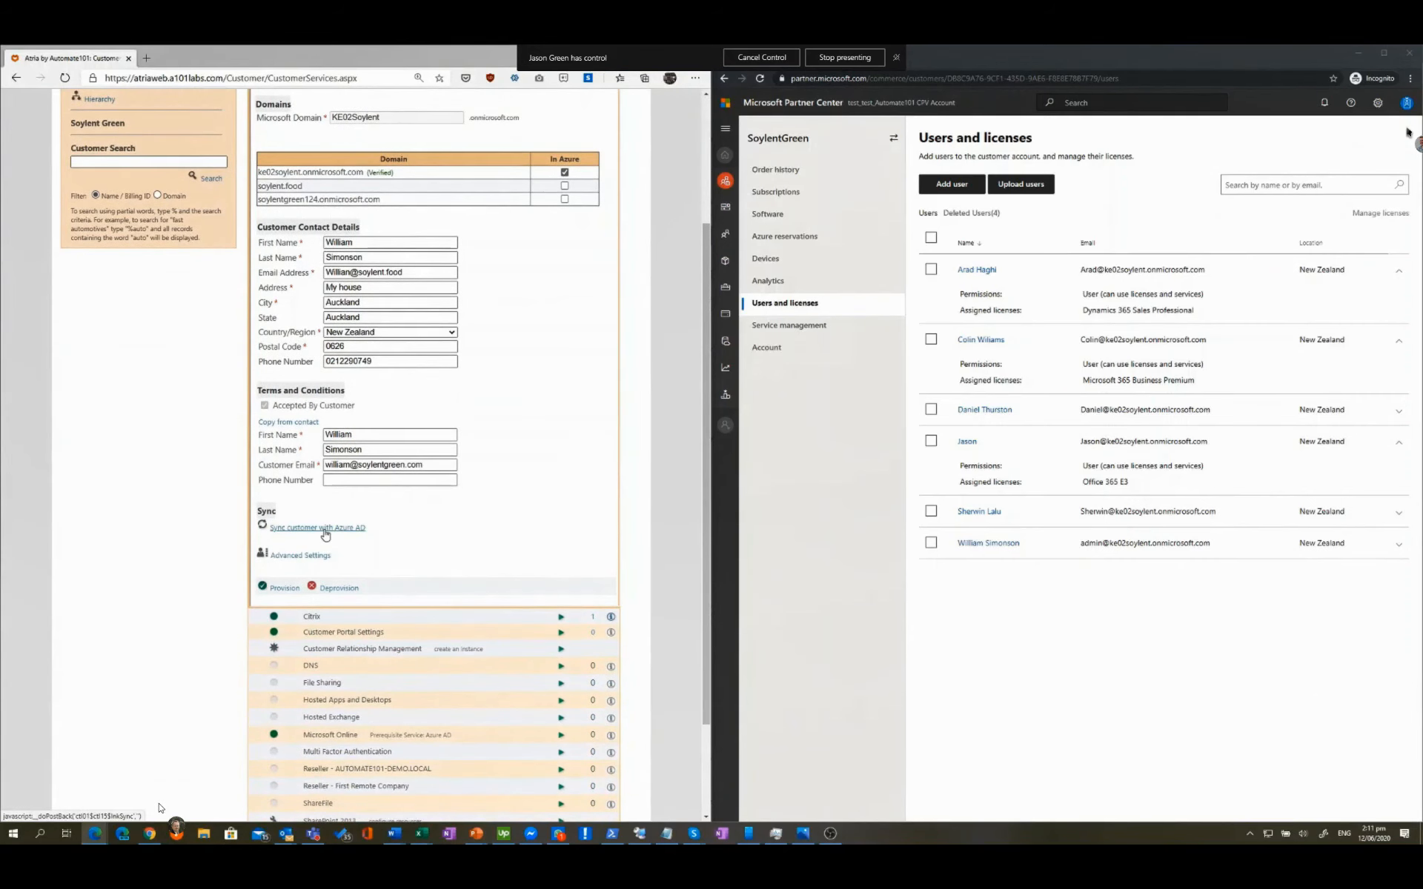
click(325, 528)
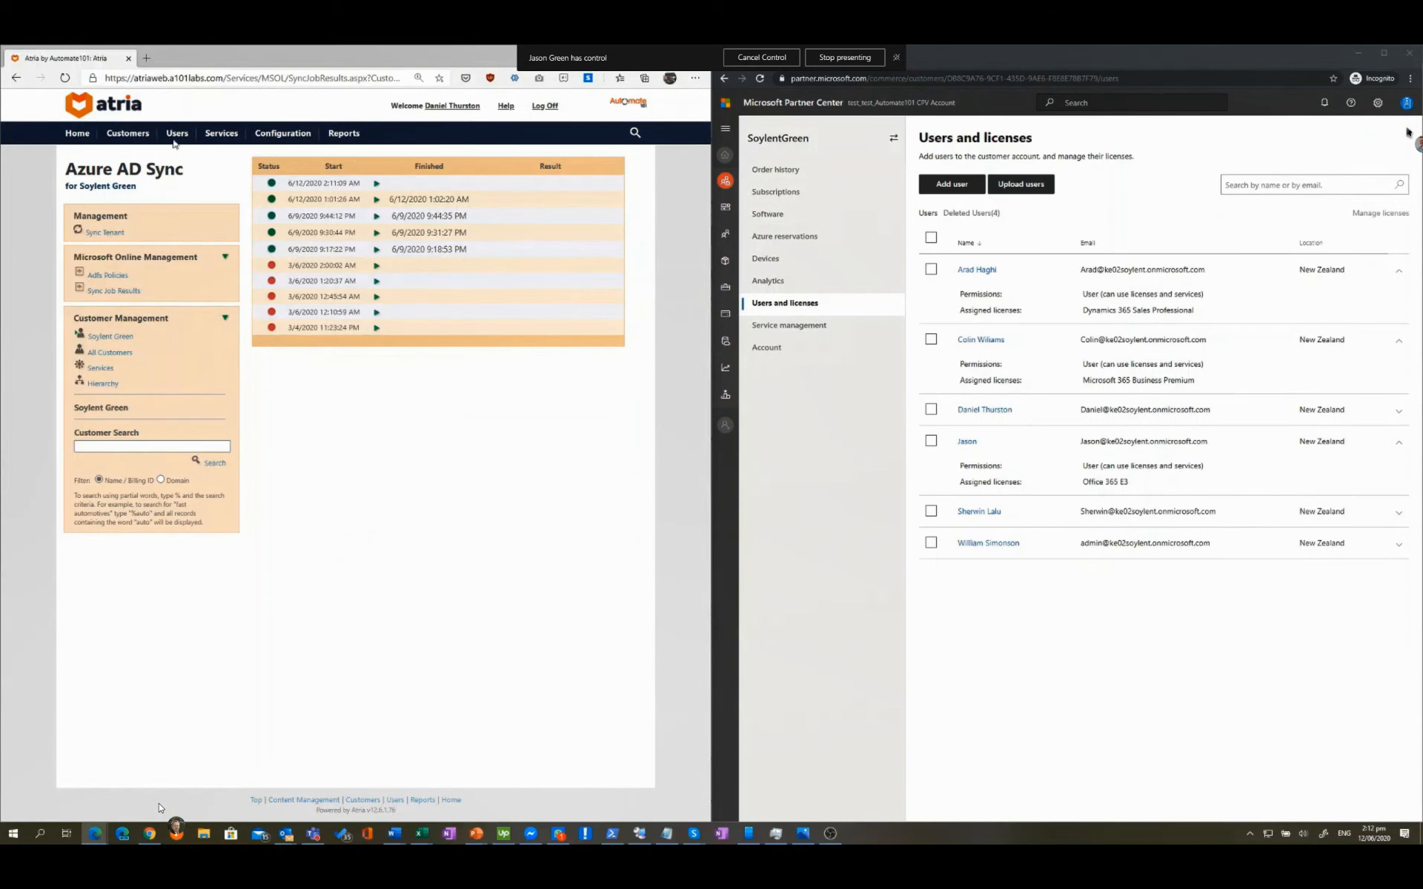
Step: Compare the first user's Microsoft Online service in Atria with their Partner Center licenses
mouse_move(177, 135)
click(180, 175)
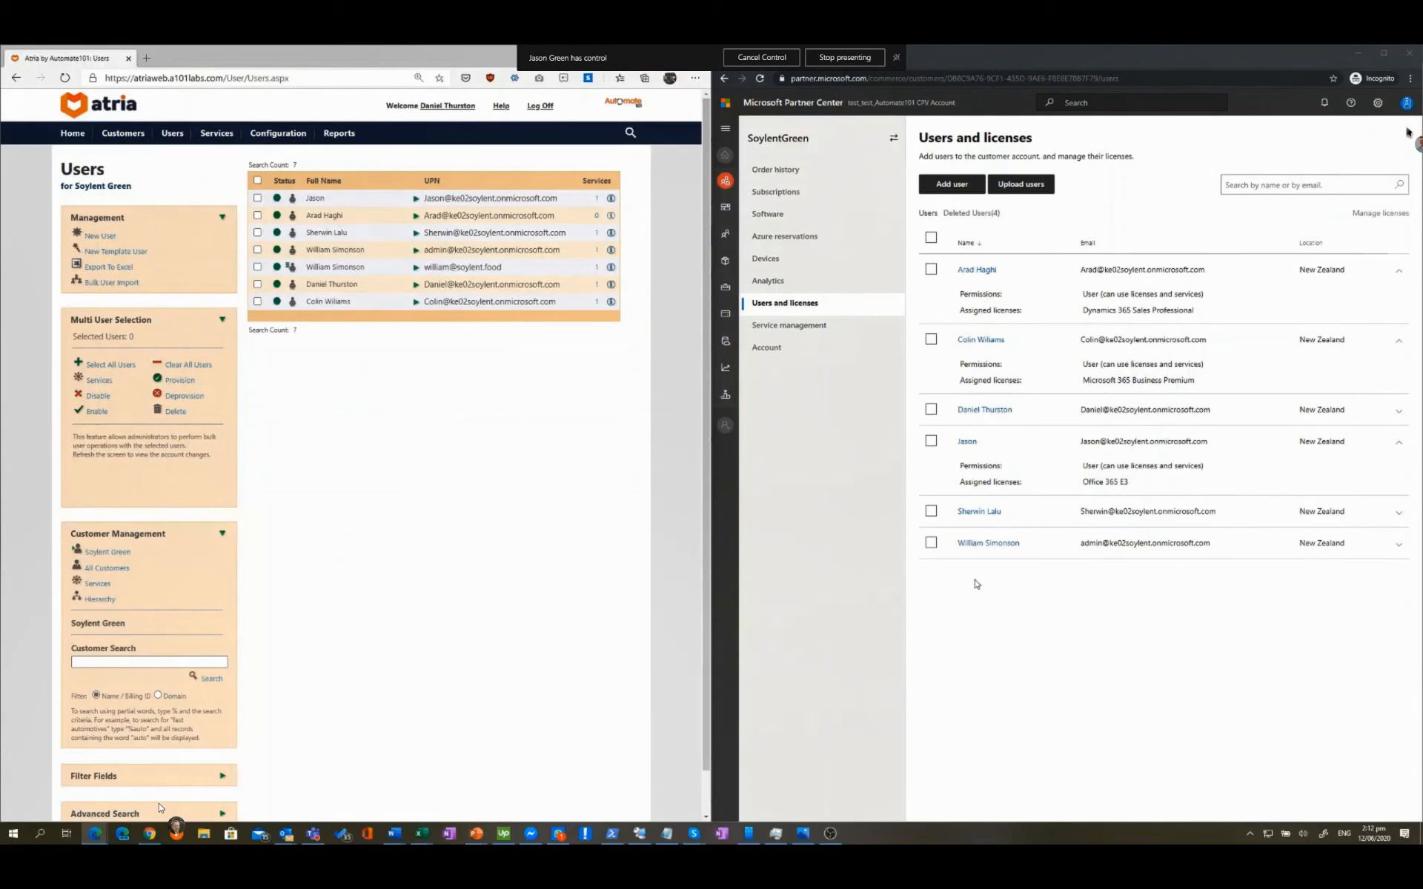
click(759, 78)
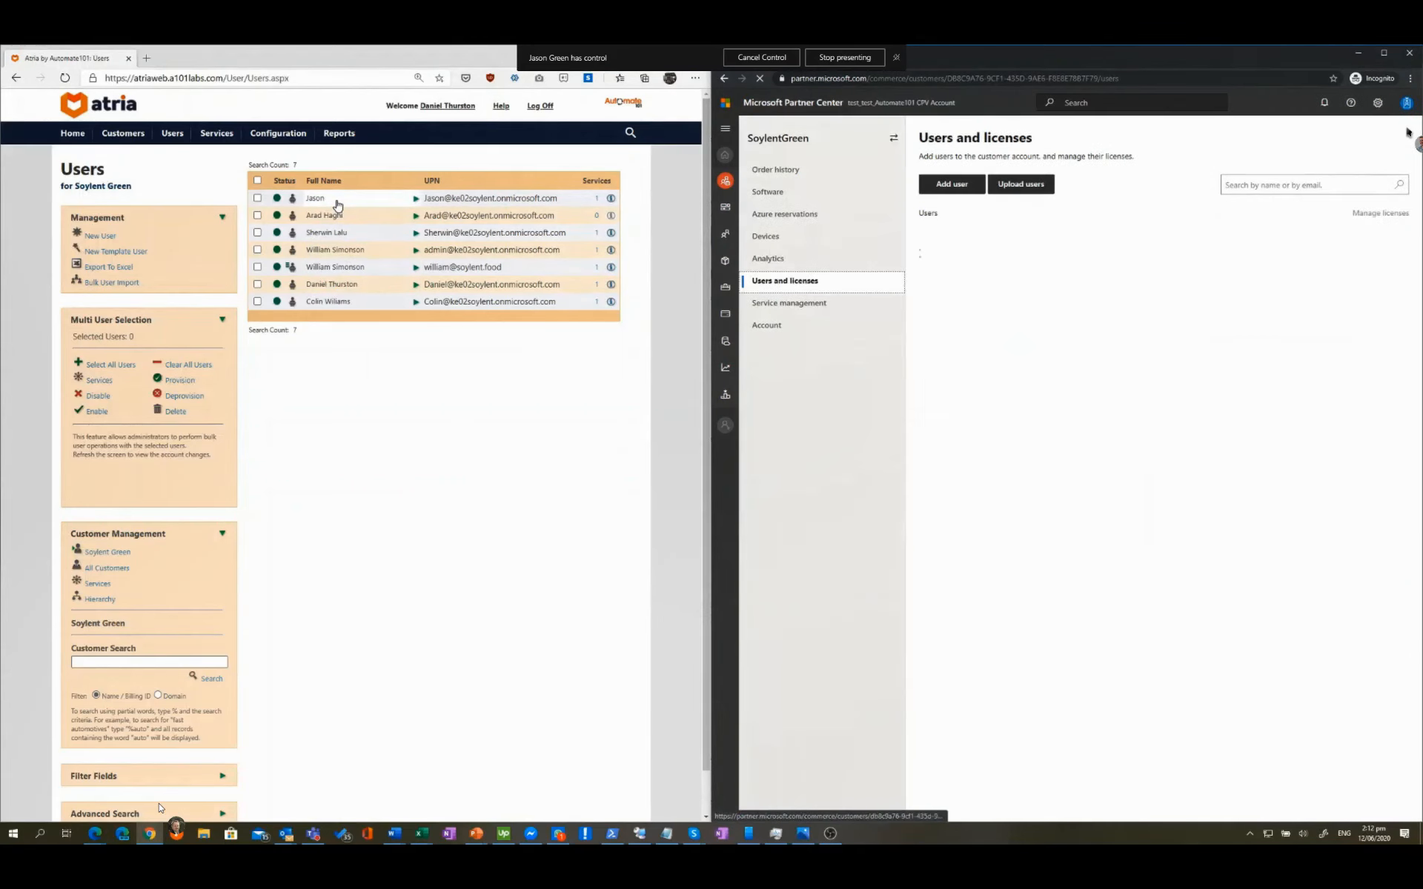
click(337, 205)
click(295, 253)
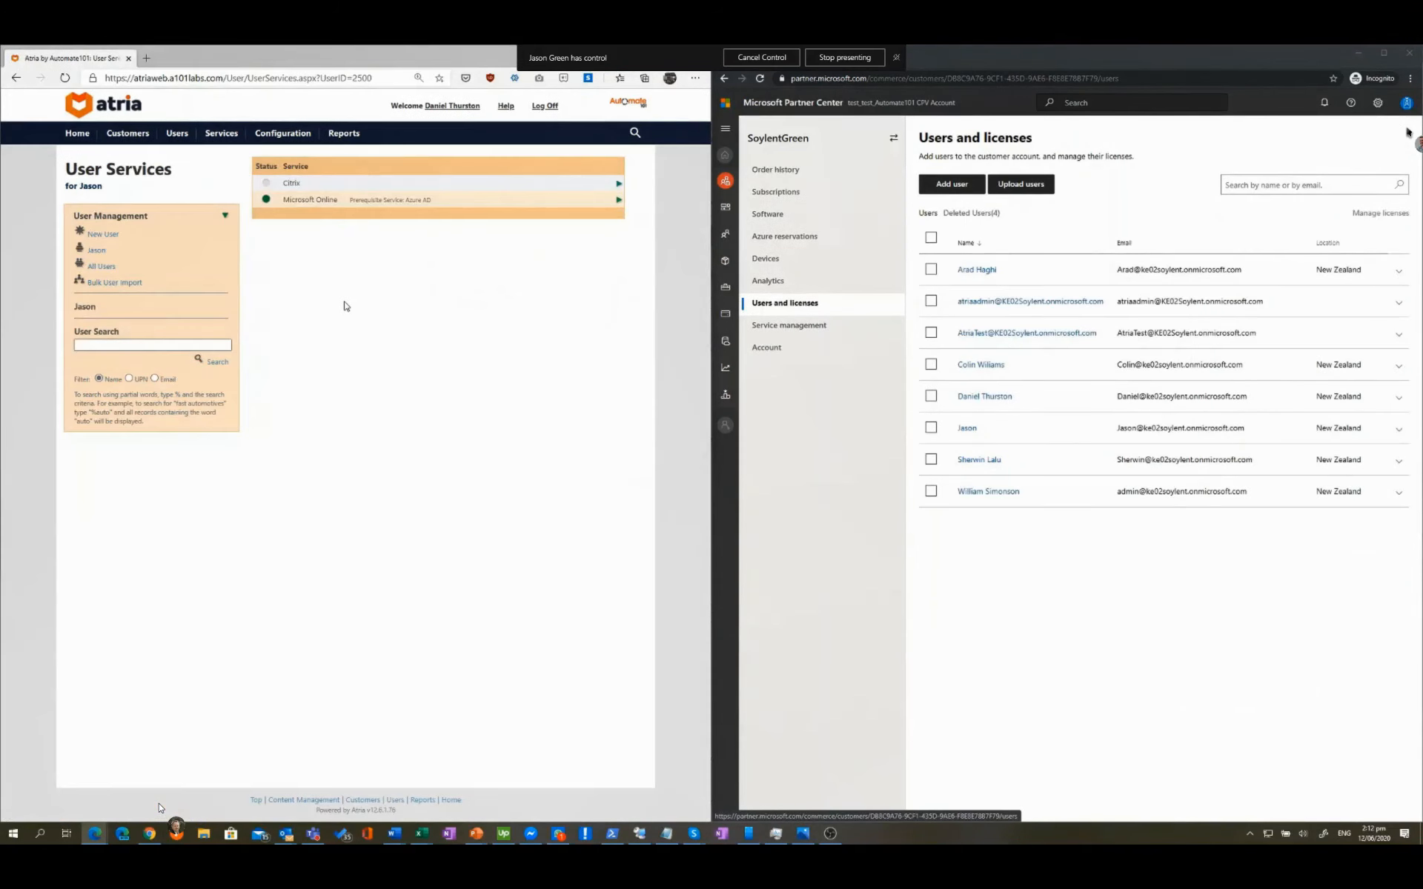
click(320, 203)
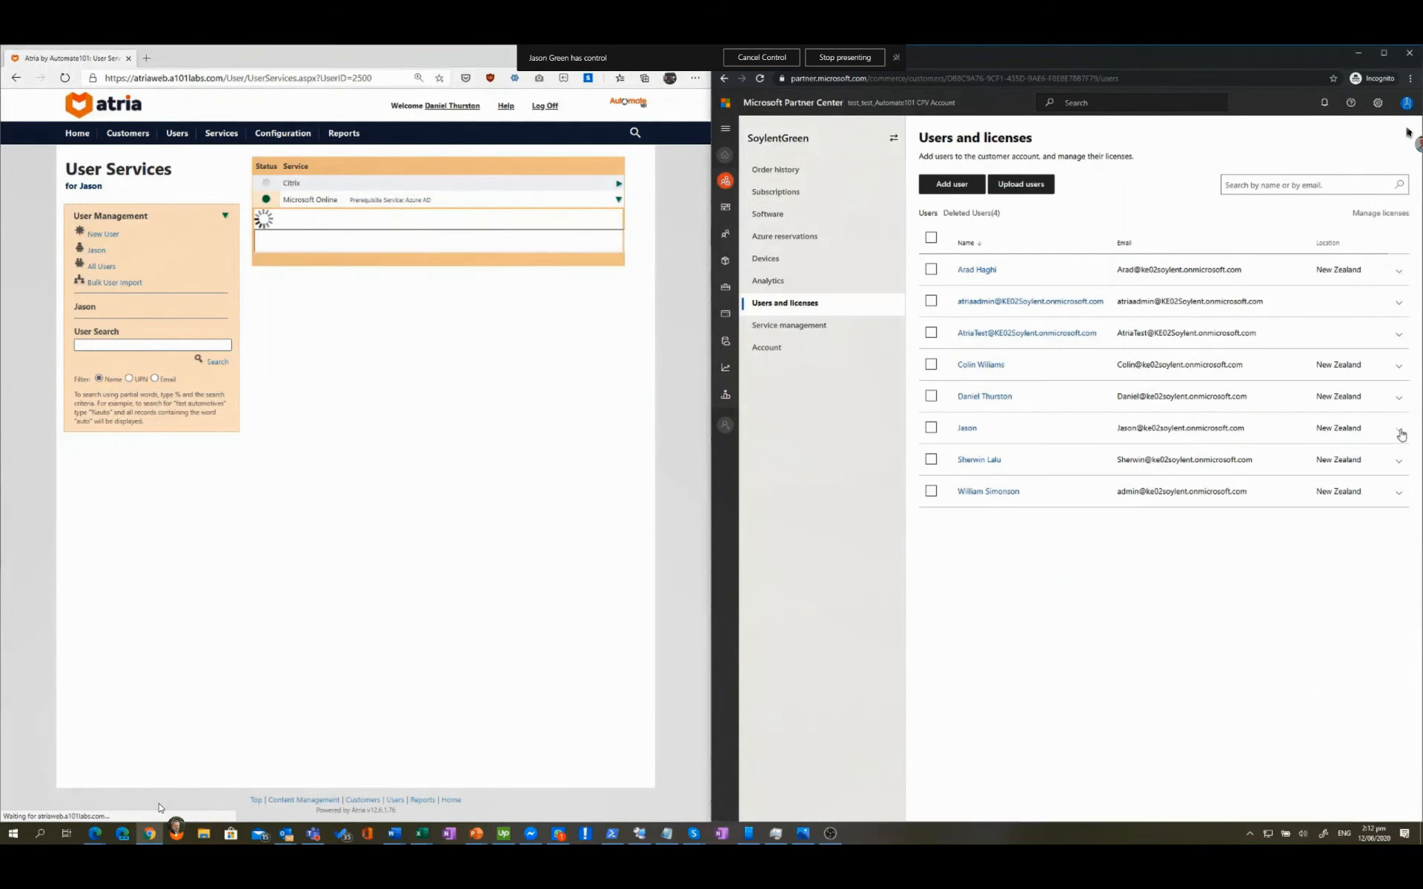
click(1399, 428)
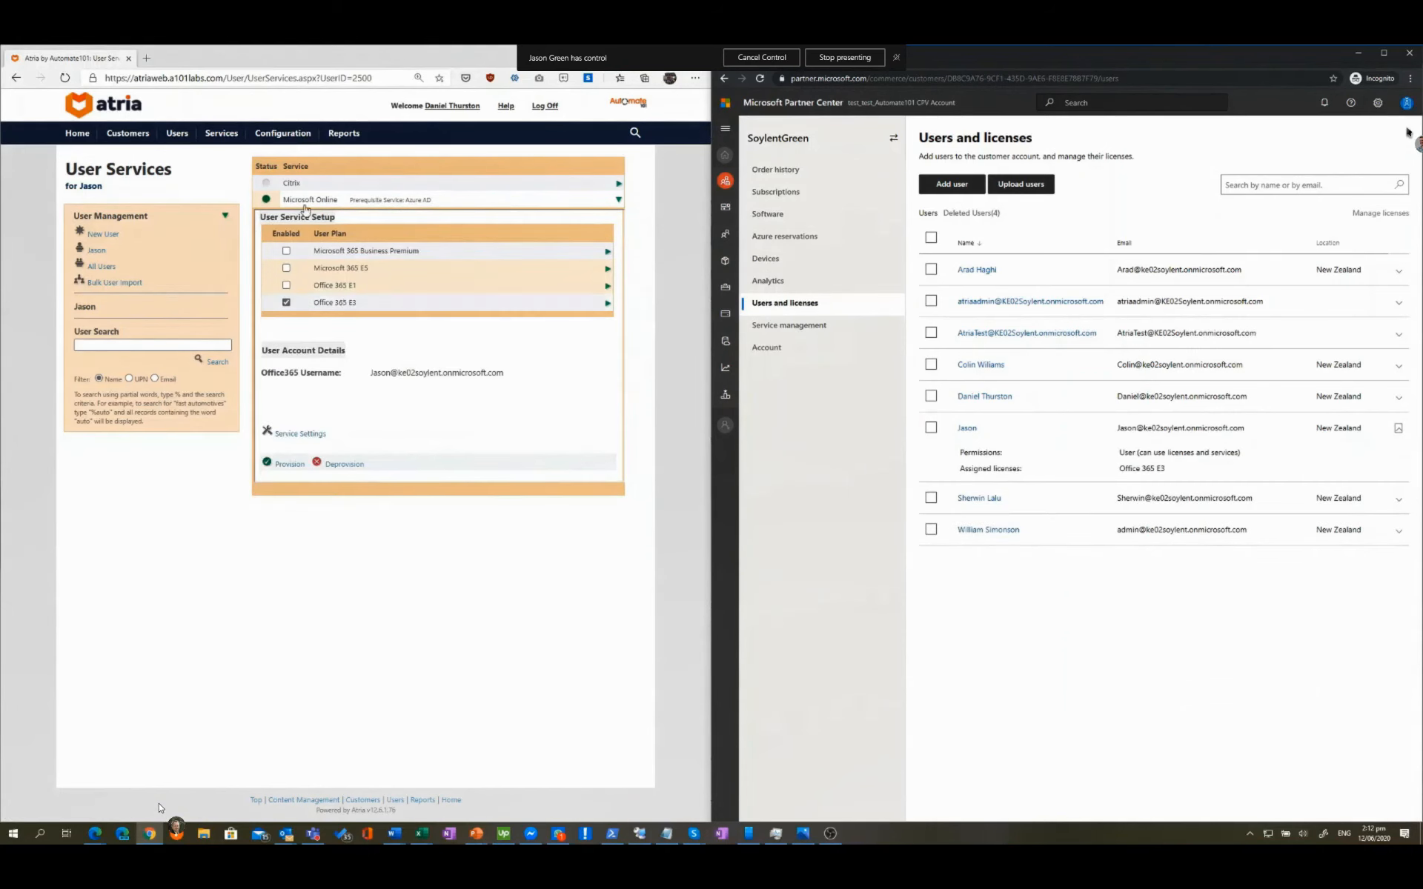
Step: Check the Microsoft Online service details for the last Soylent Green user listed
click(108, 266)
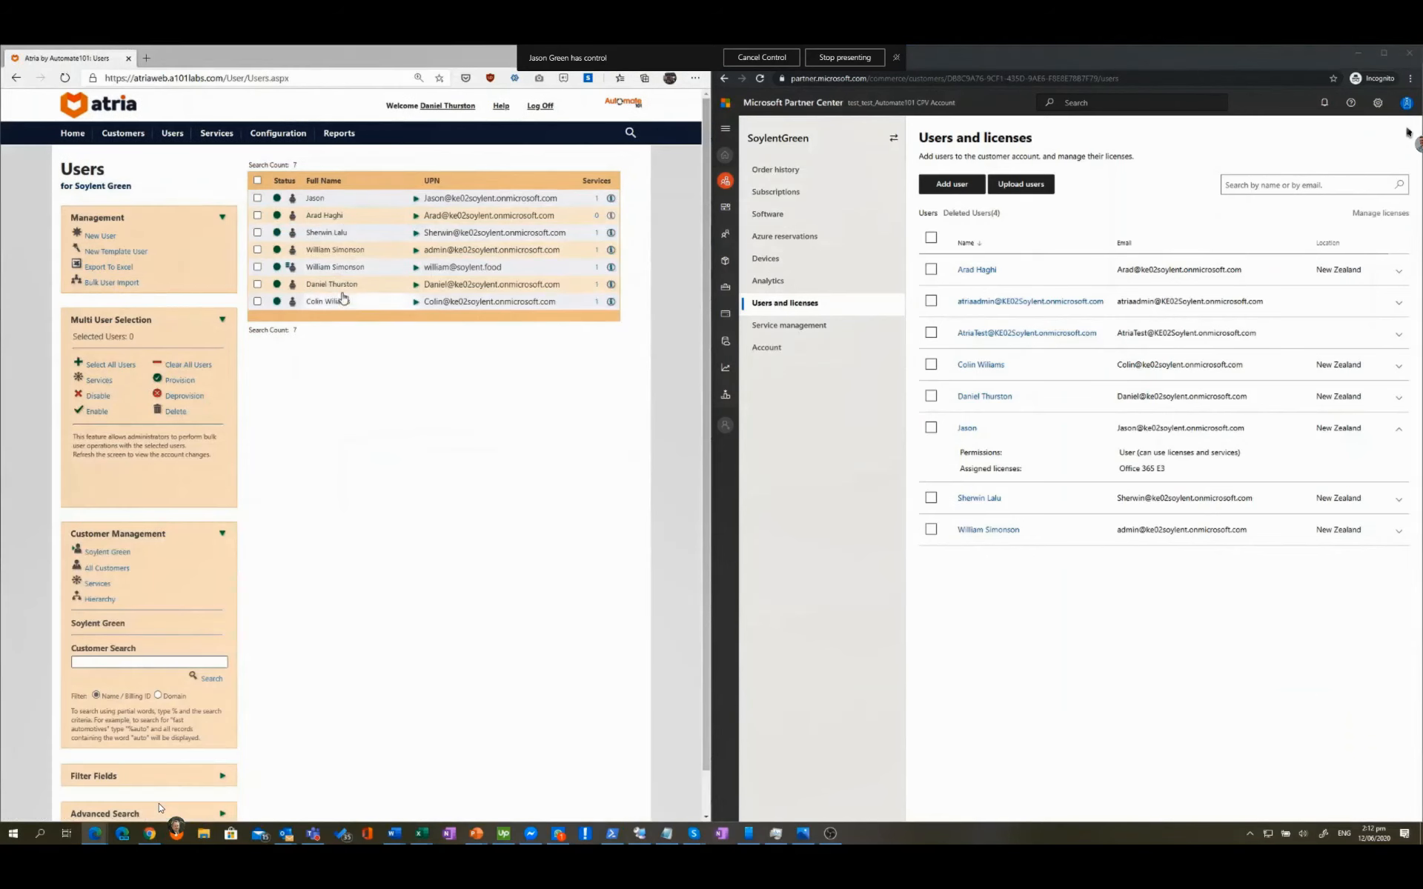
click(341, 302)
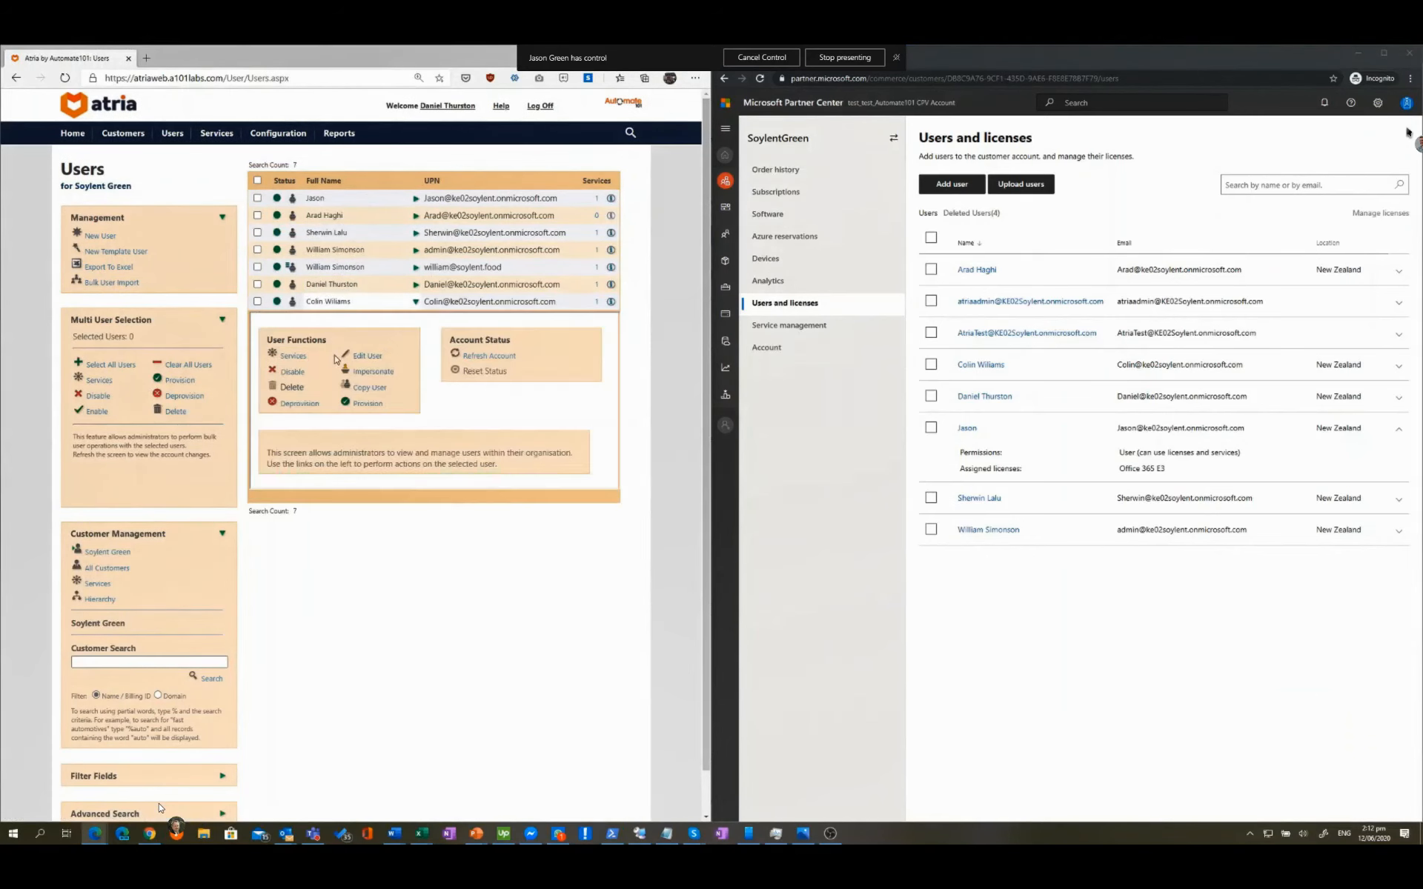
click(294, 356)
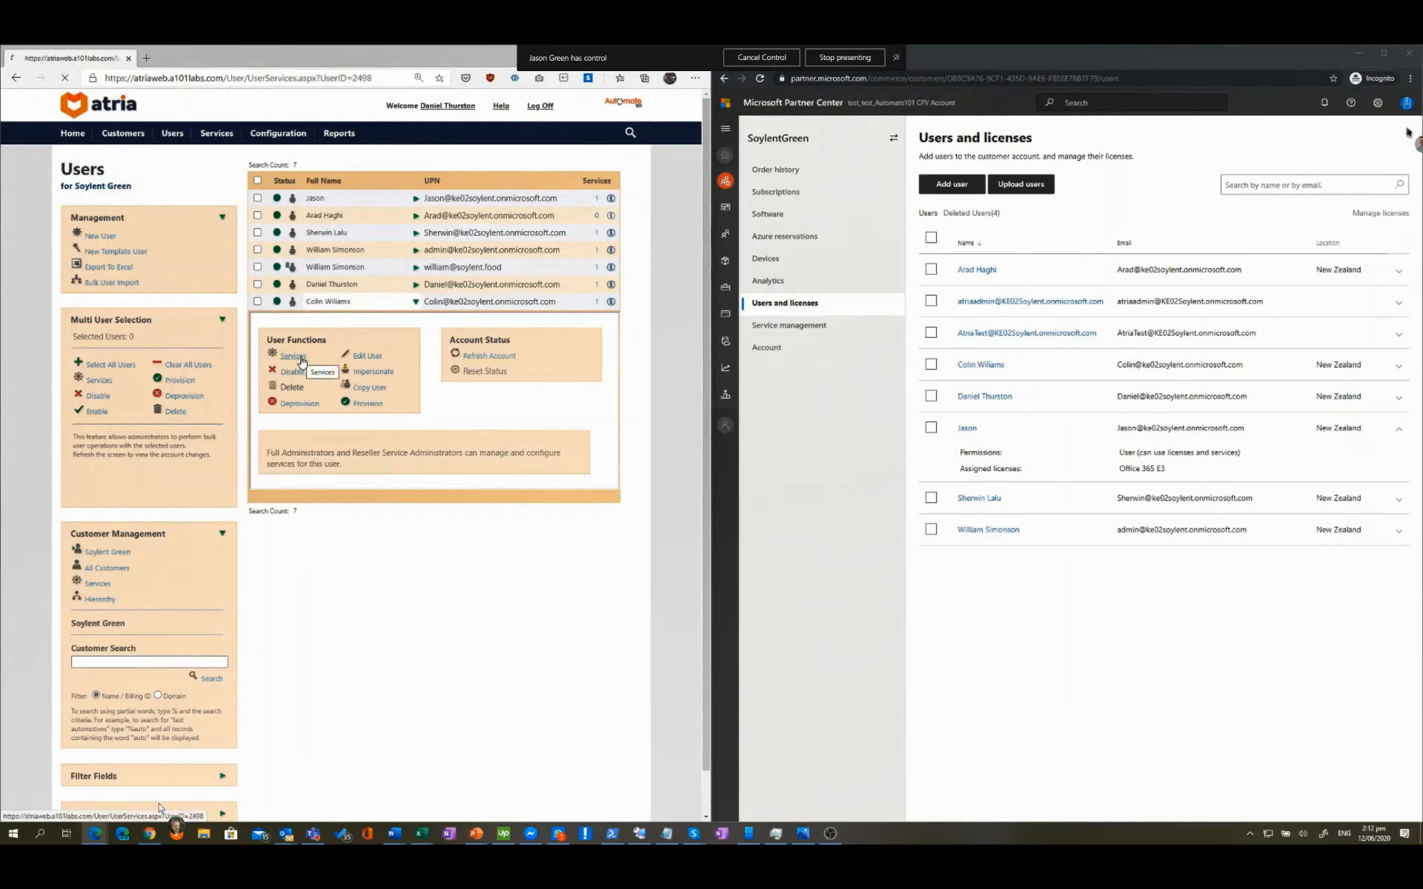
click(333, 205)
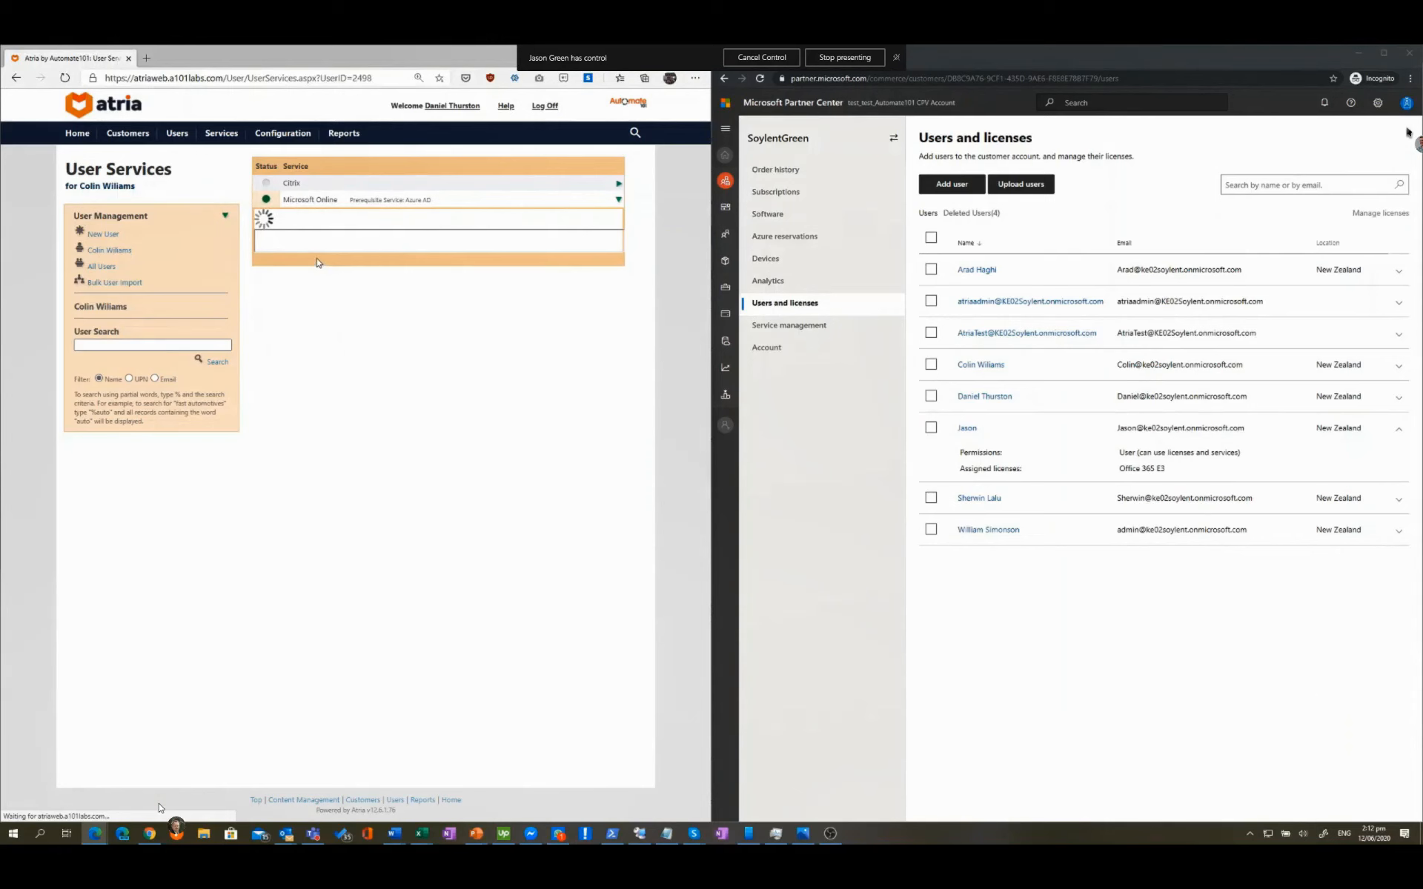
click(308, 199)
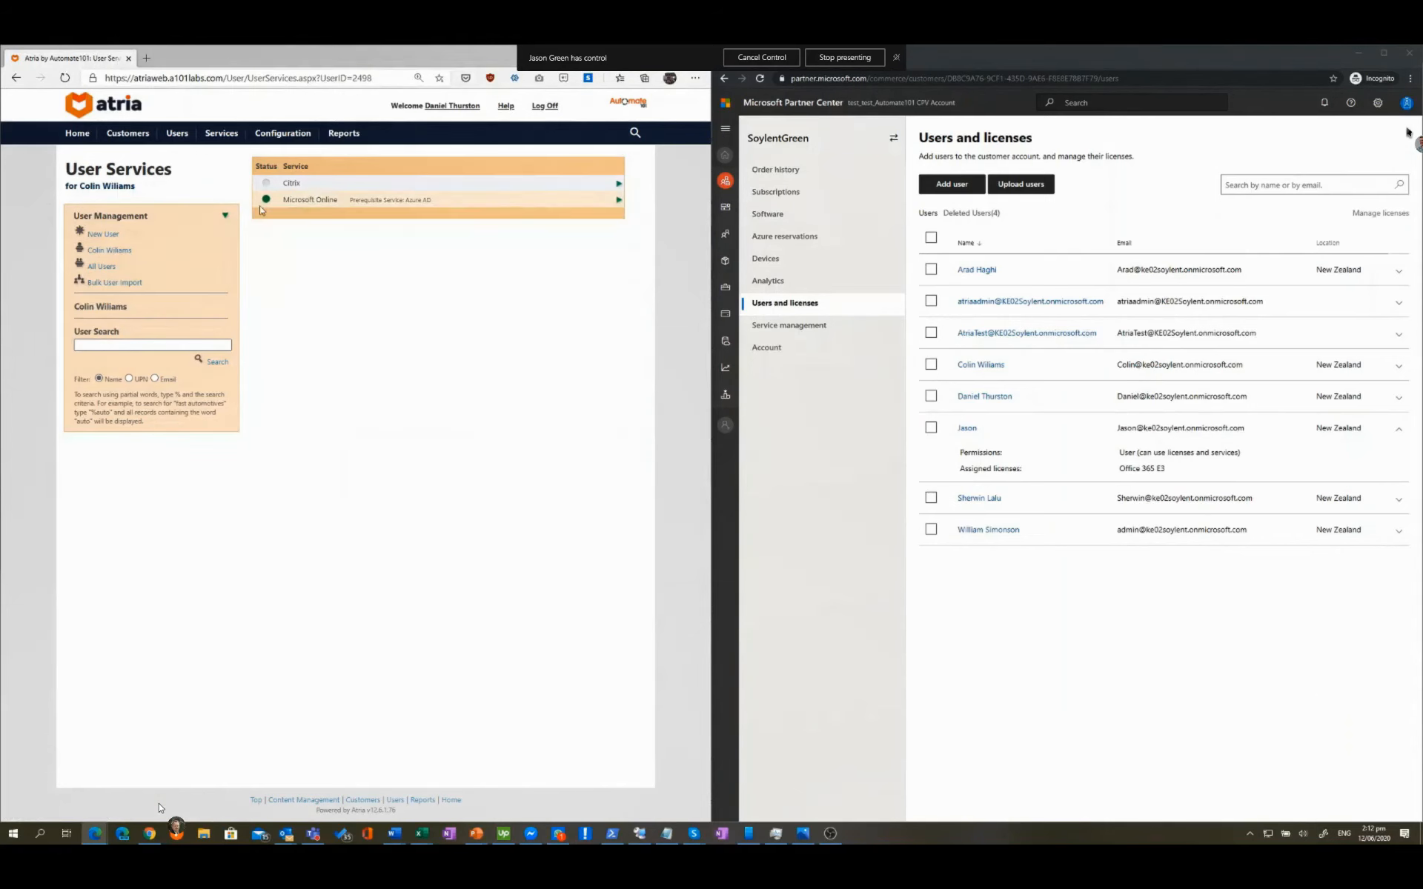
Step: Open the second user's services and view their Dynamics 365 Sales Professional license in Partner Center
click(103, 266)
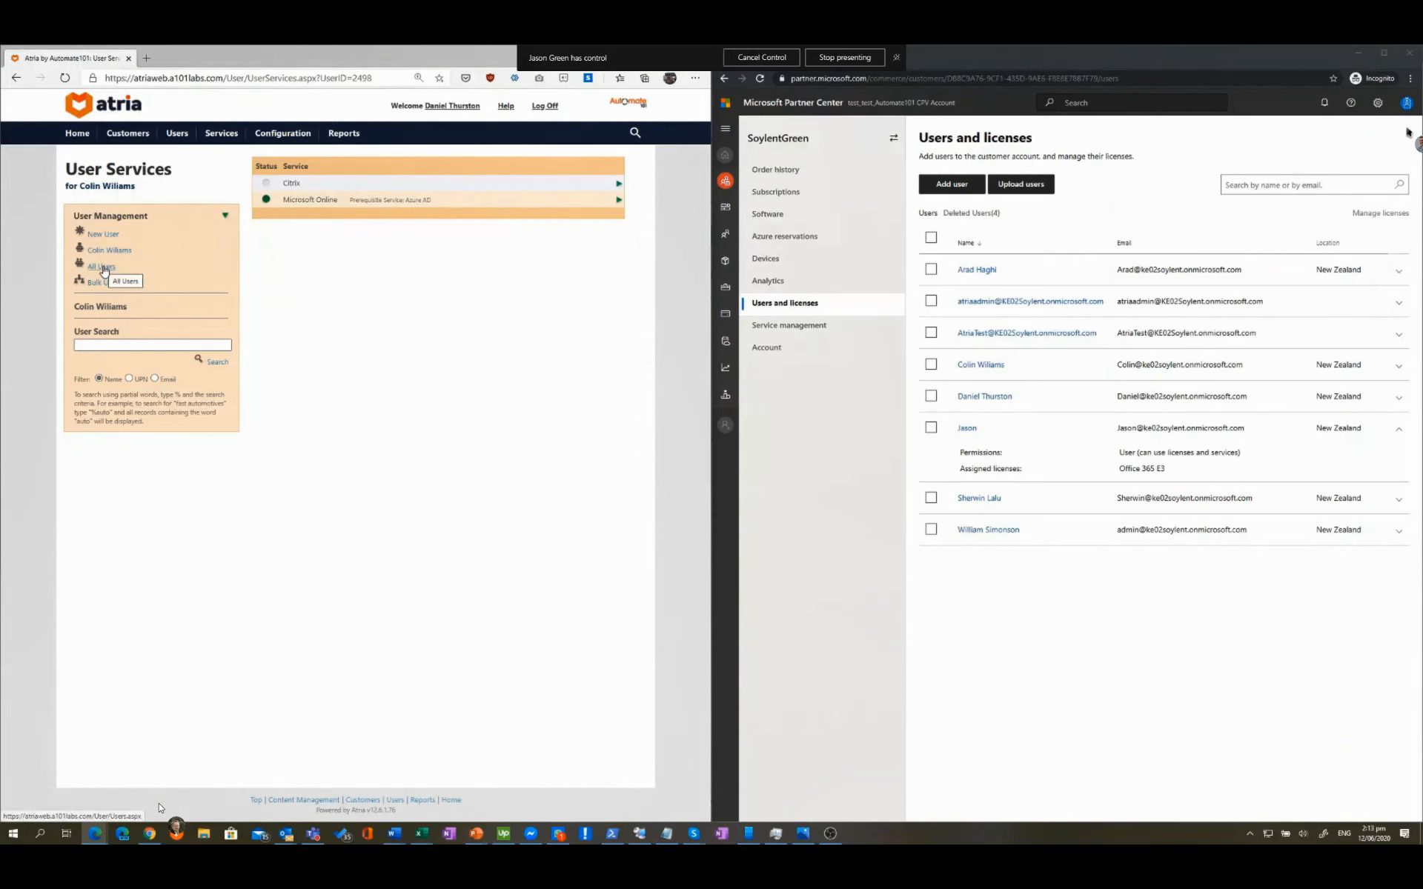
click(317, 215)
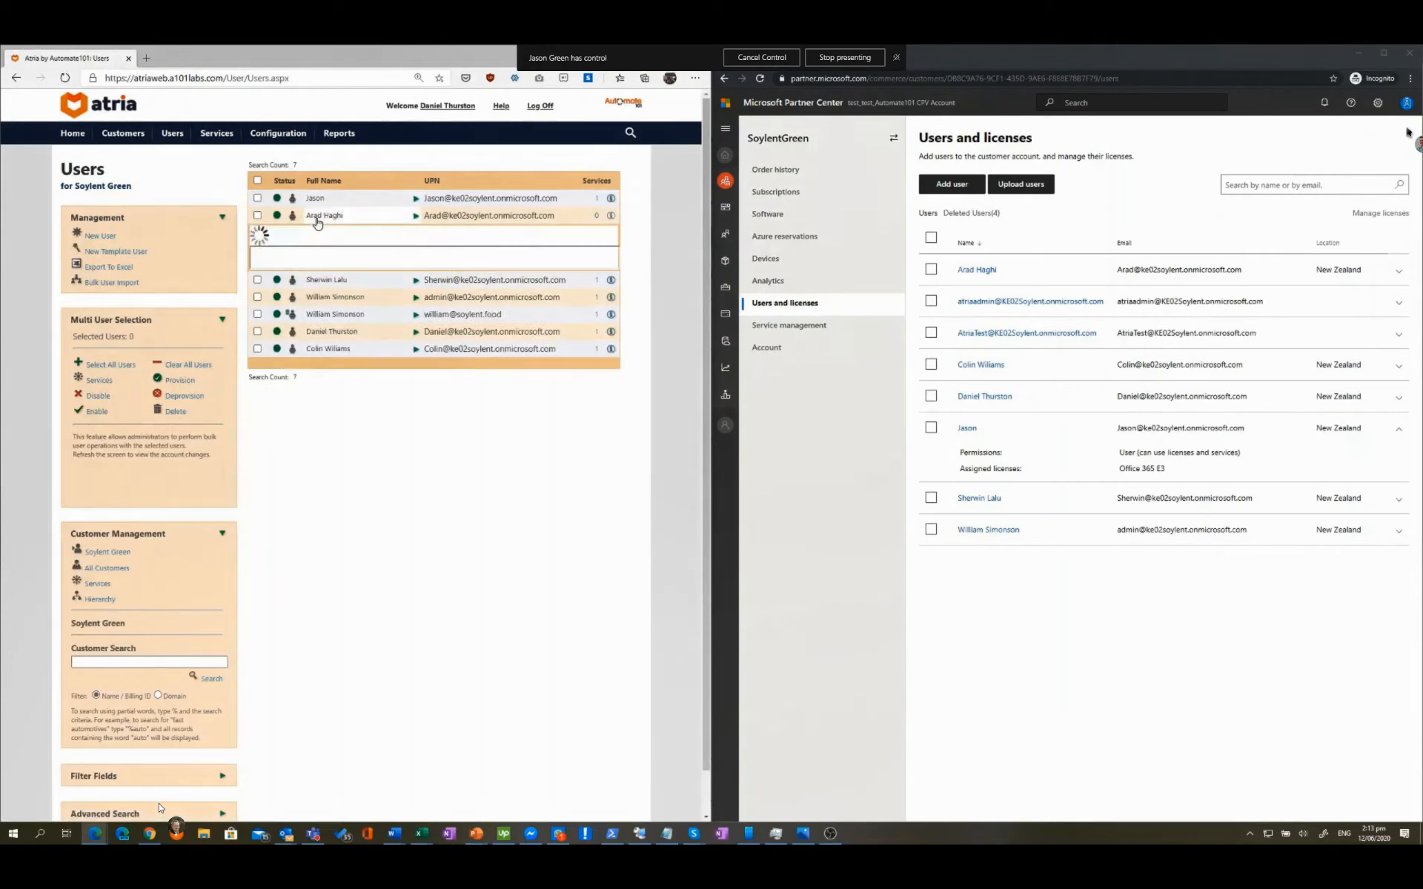
click(295, 270)
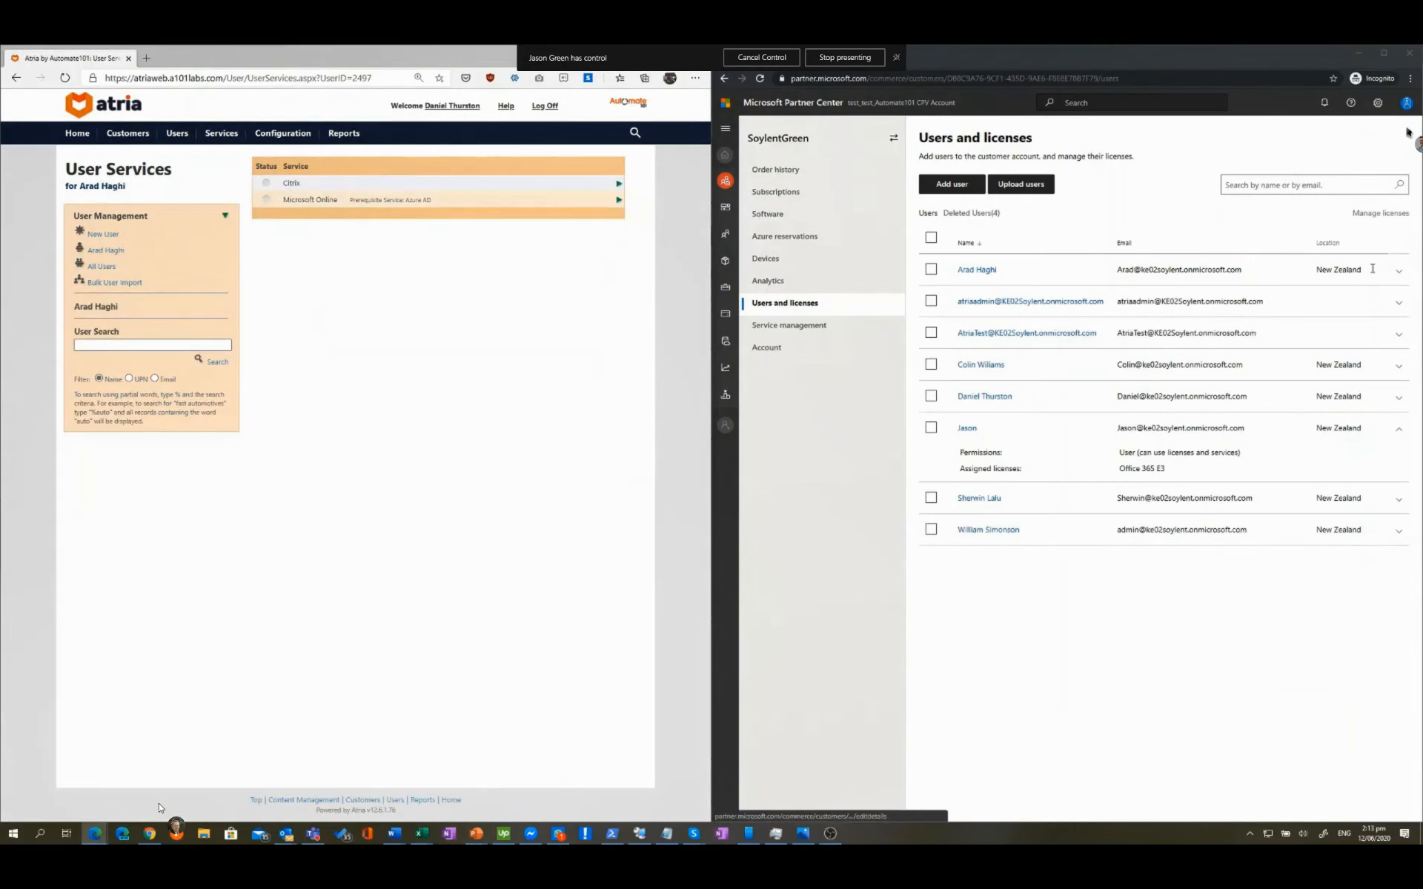
click(1399, 271)
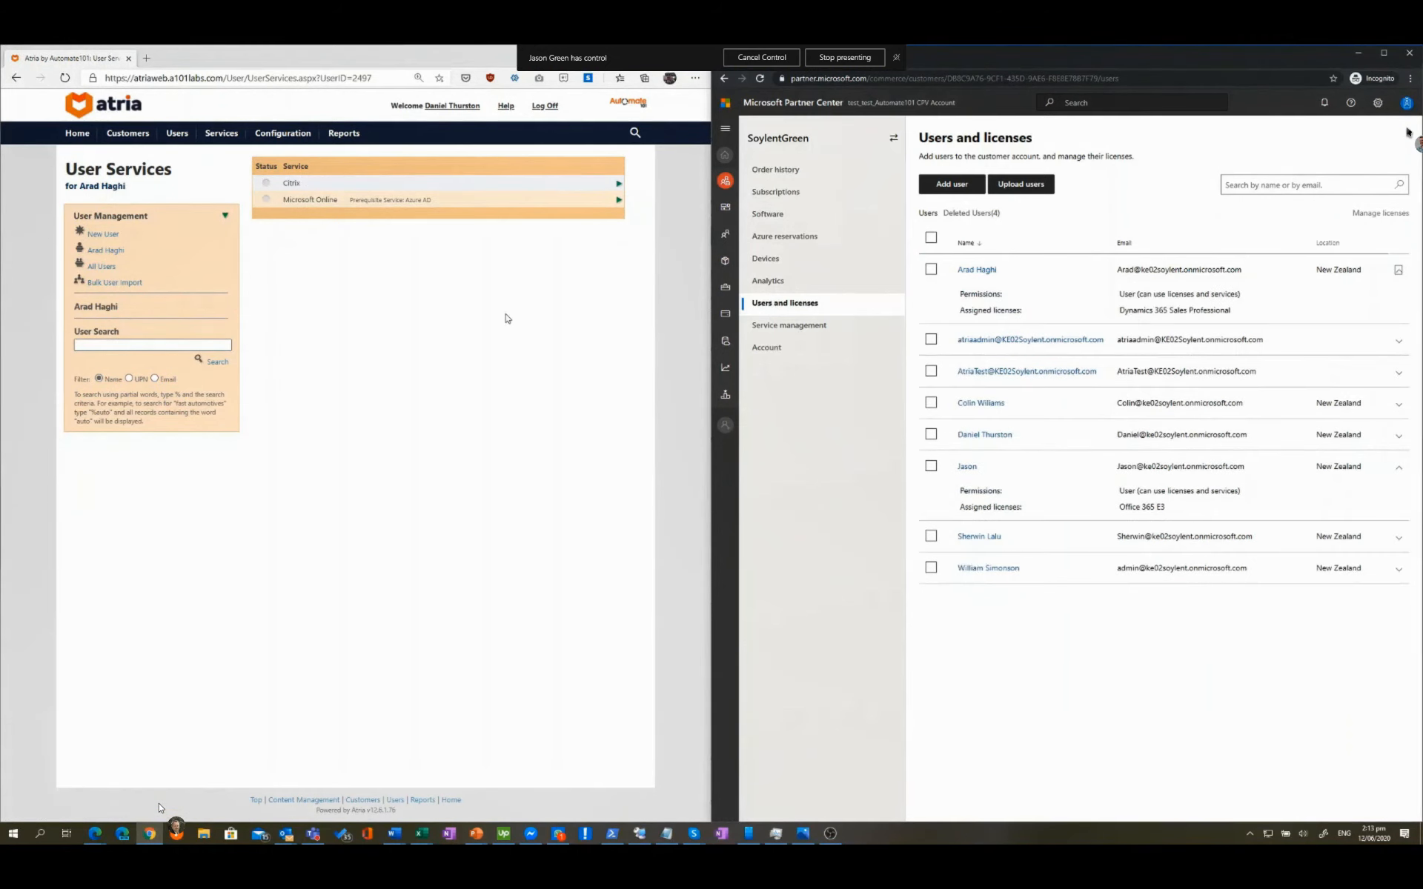
Step: Review the latest Azure AD sync job log, which found no Dynamics 365 Sales Professional match
mouse_move(228, 145)
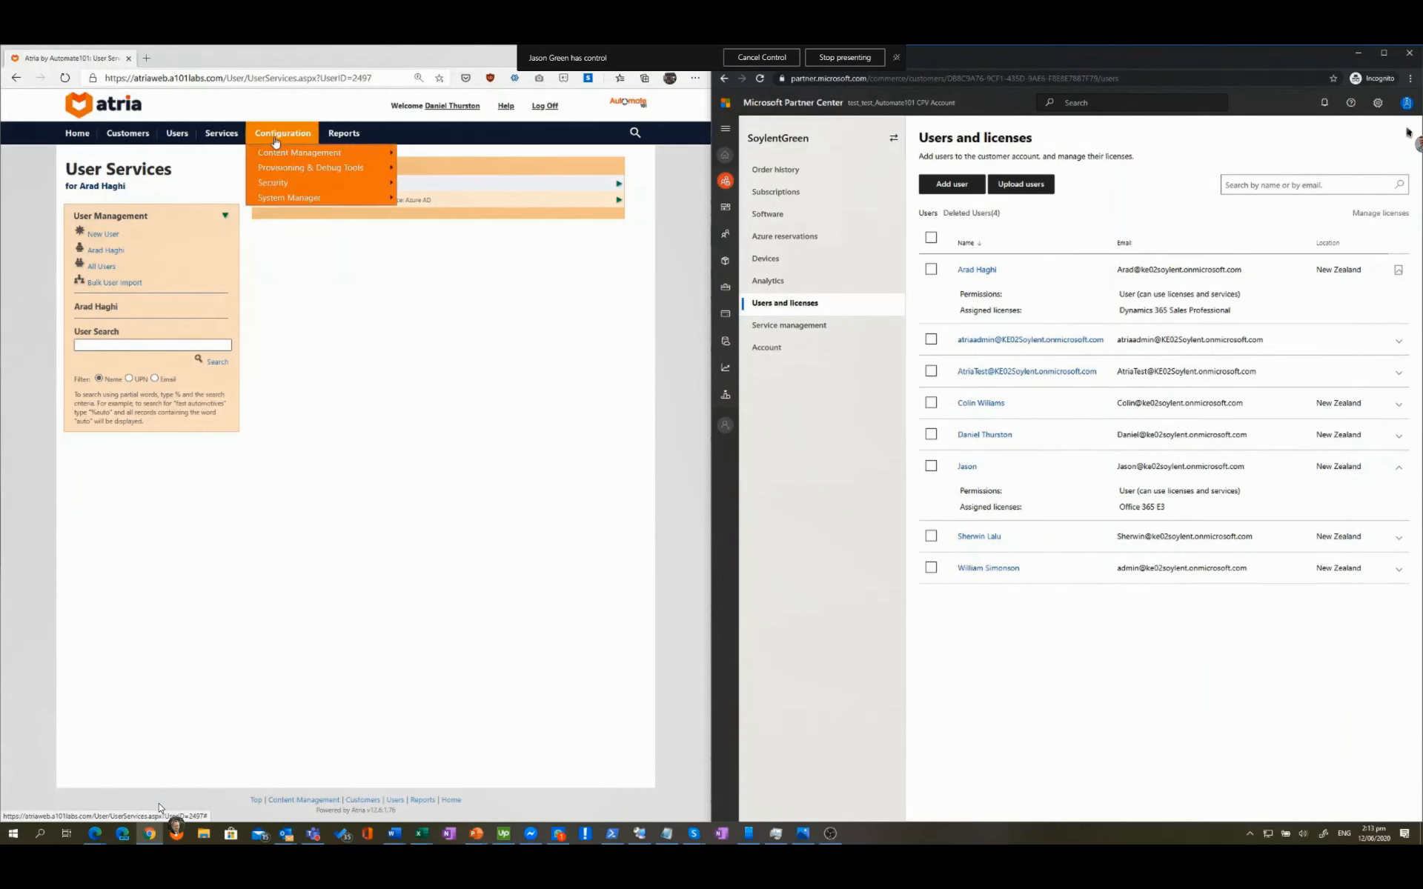
mouse_move(275, 184)
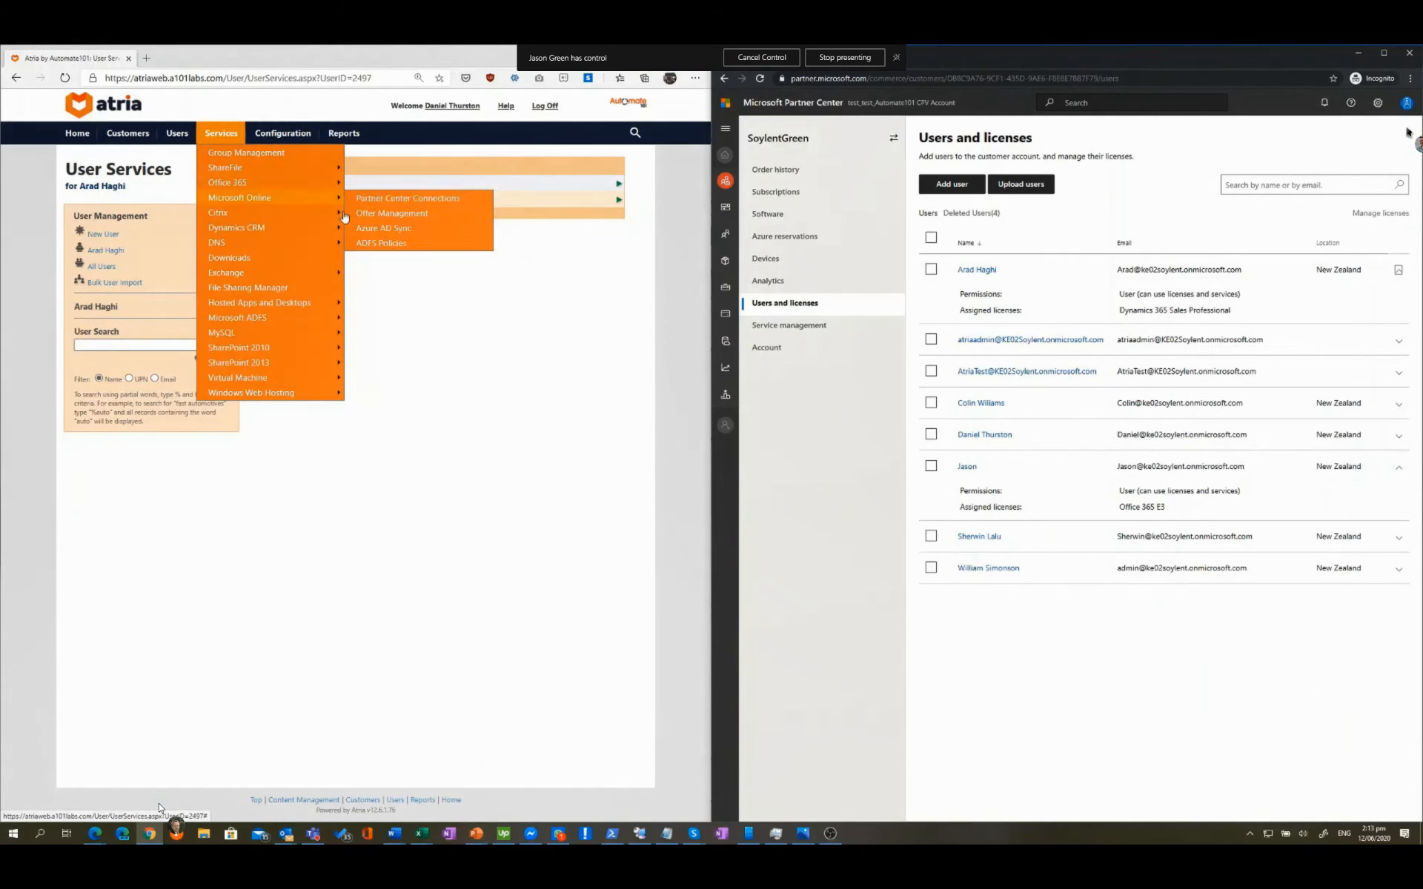
click(406, 231)
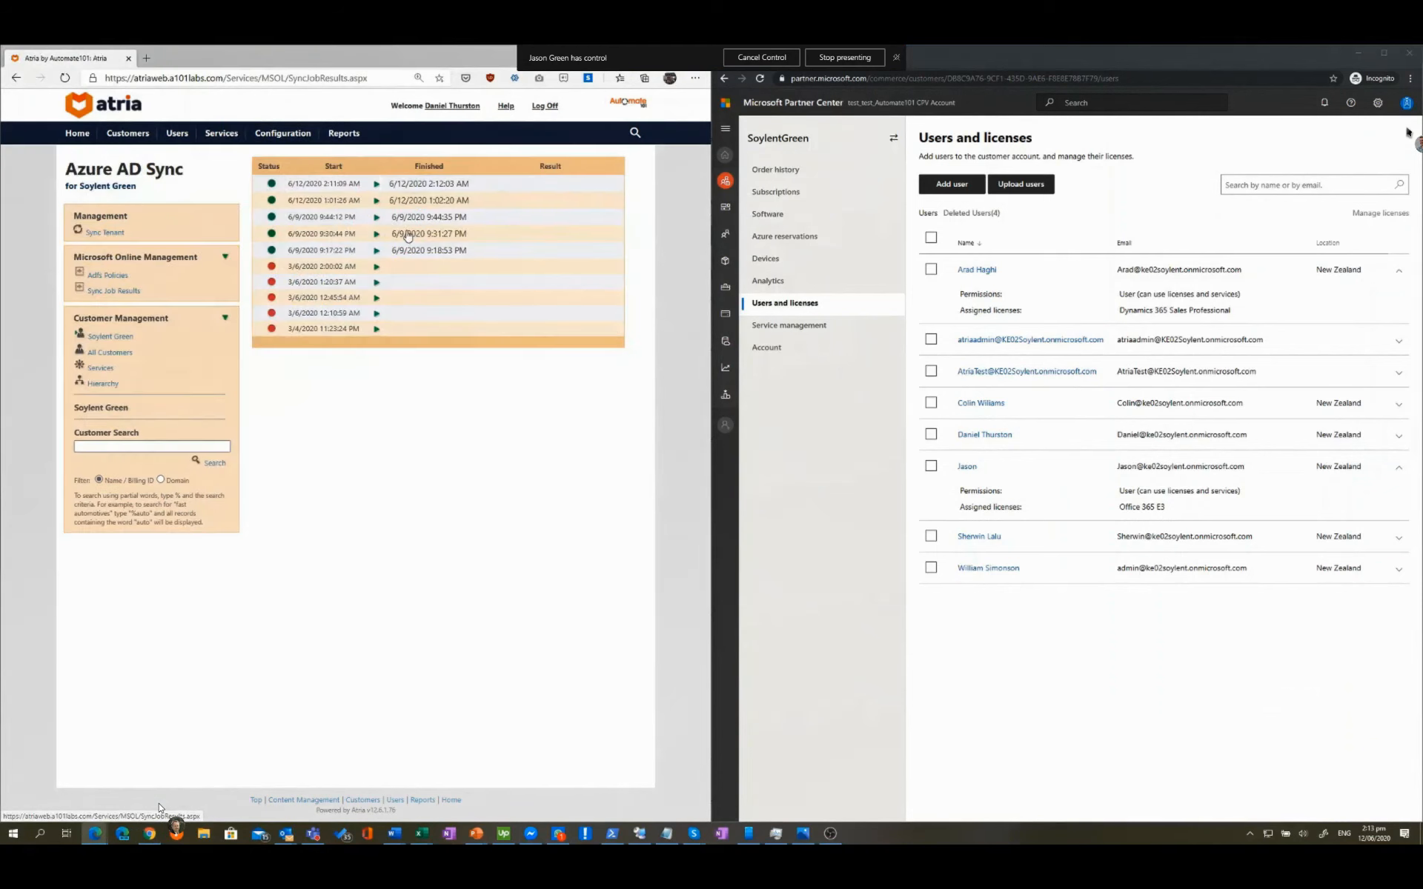
click(377, 185)
scroll(408, 393, down, 6)
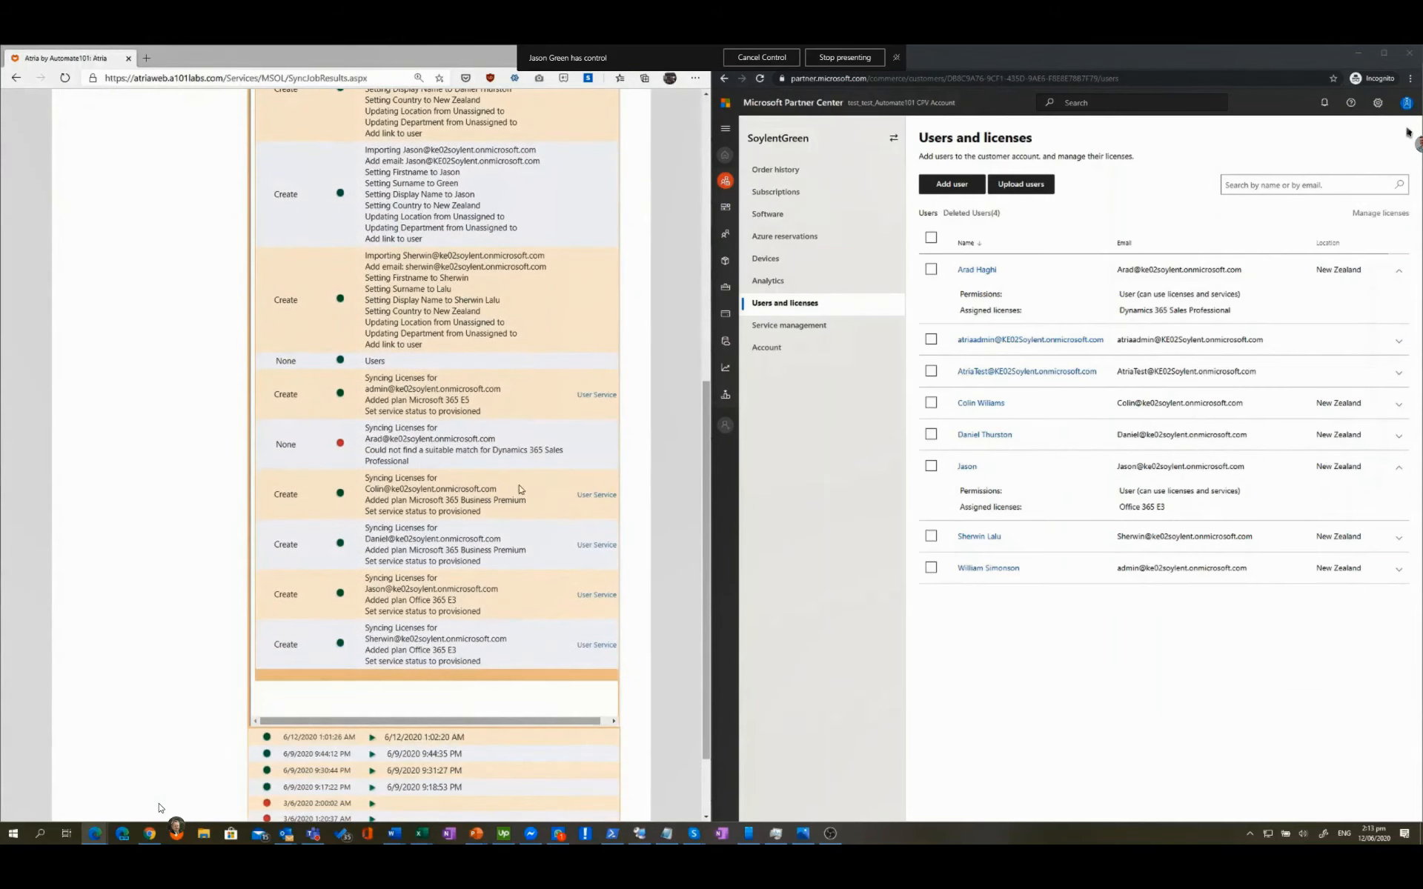
scroll(321, 427, up, 3)
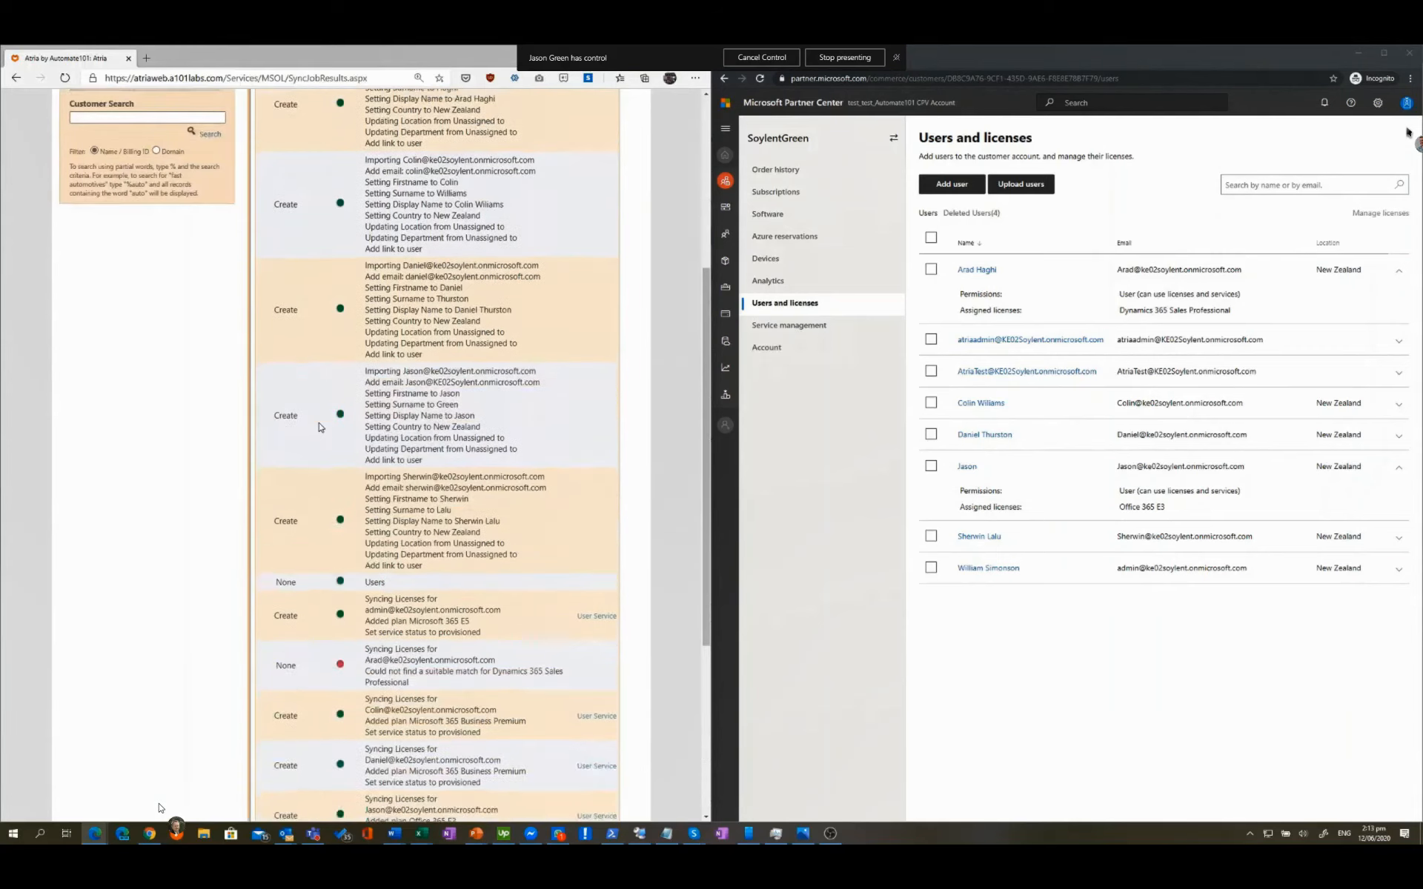
scroll(318, 426, up, 5)
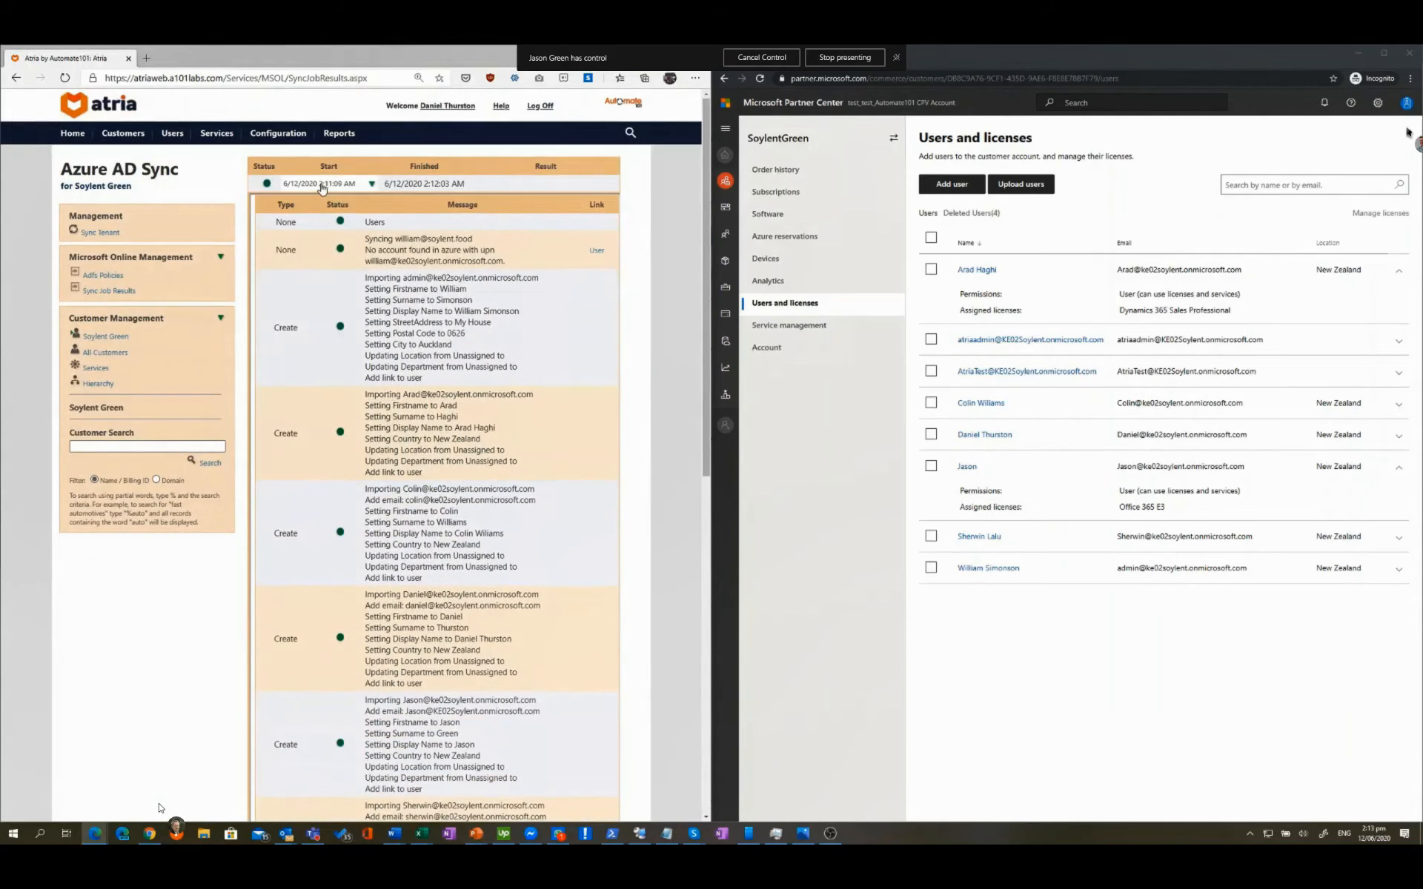
click(322, 188)
Step: Select all seven Soylent Green users in the Users list
mouse_move(175, 133)
click(178, 169)
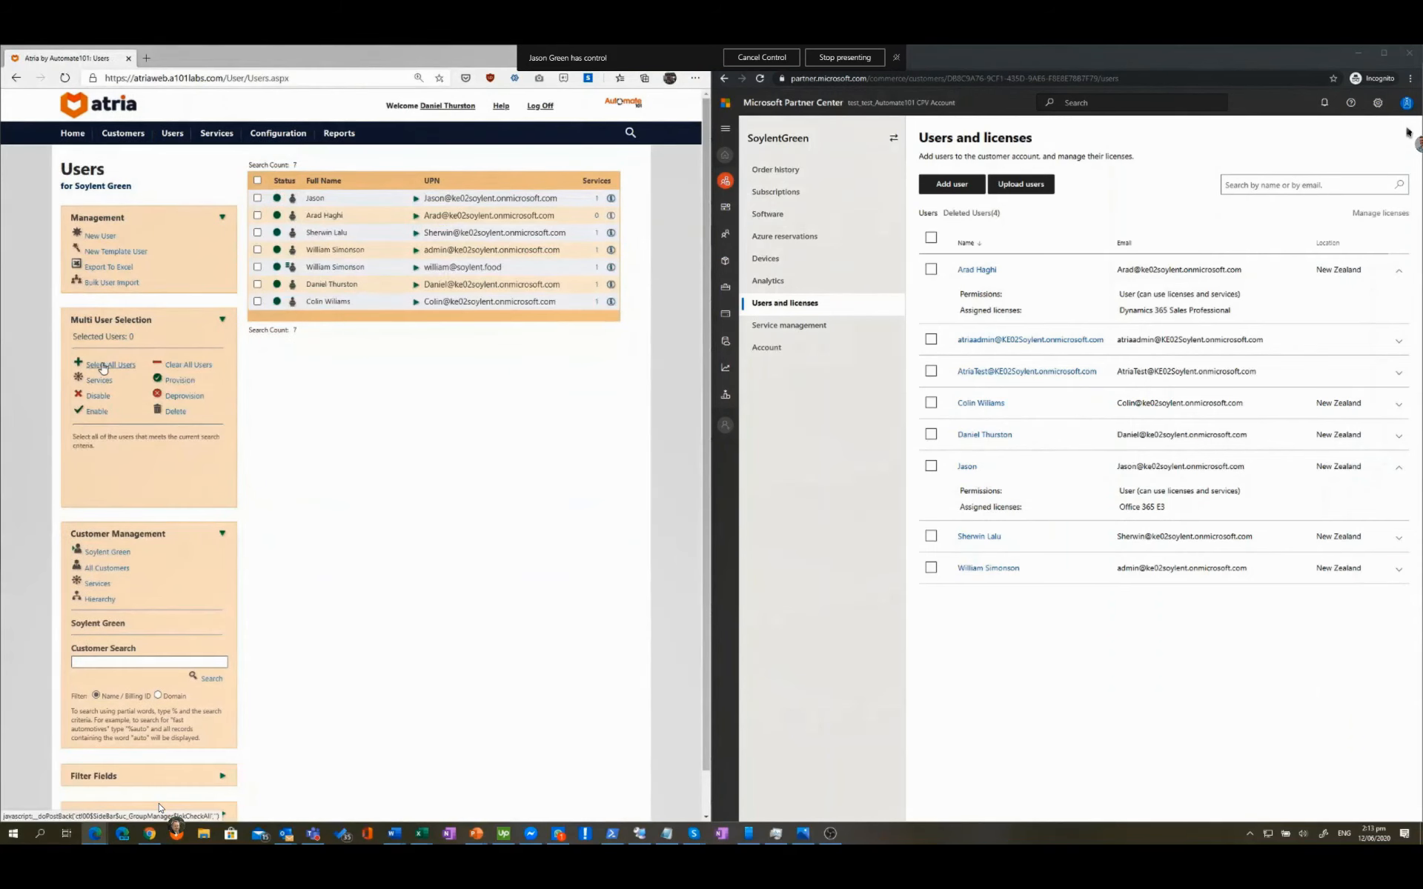
click(103, 367)
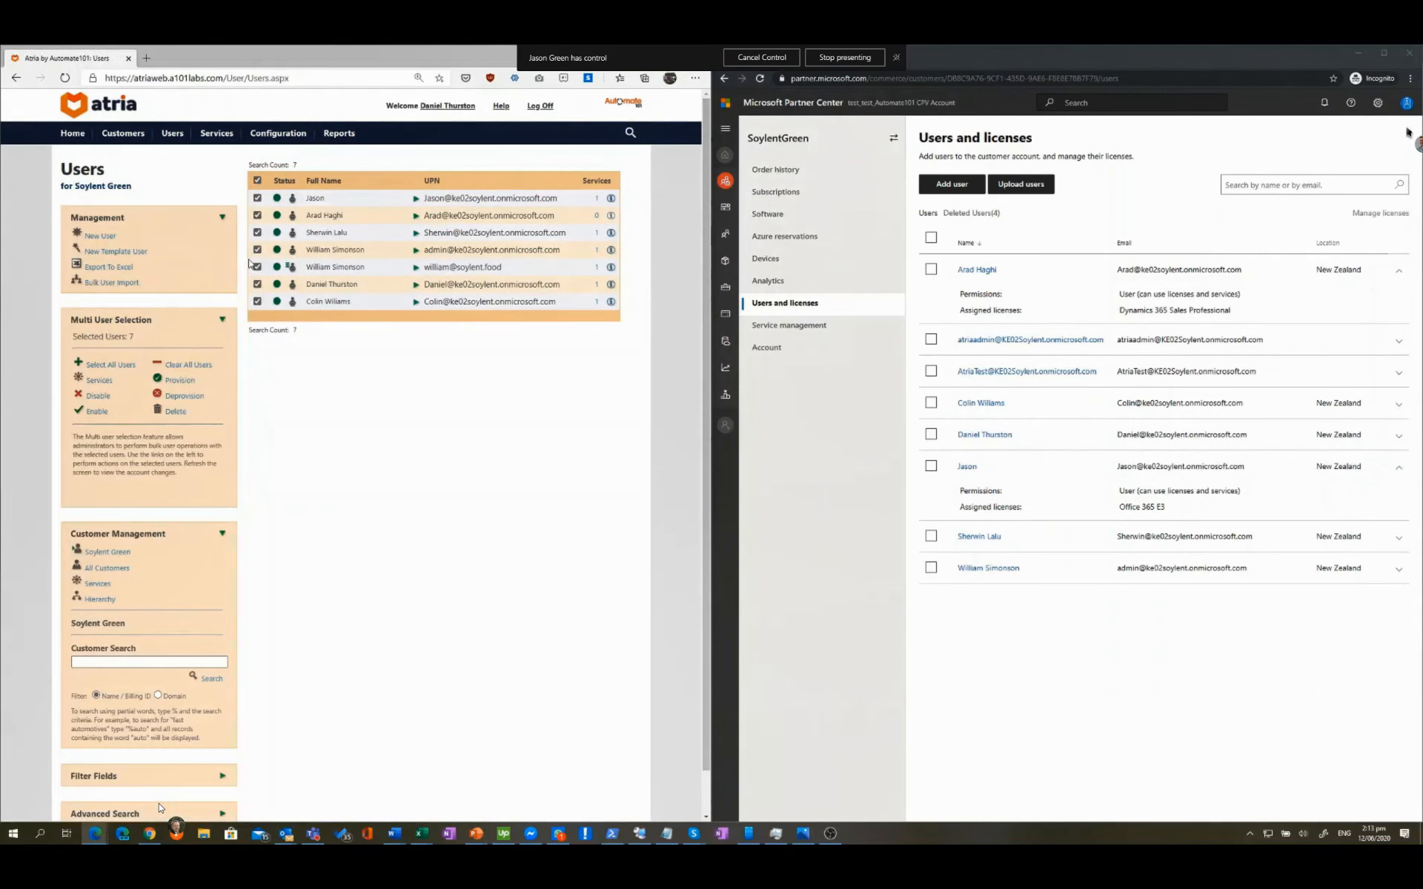
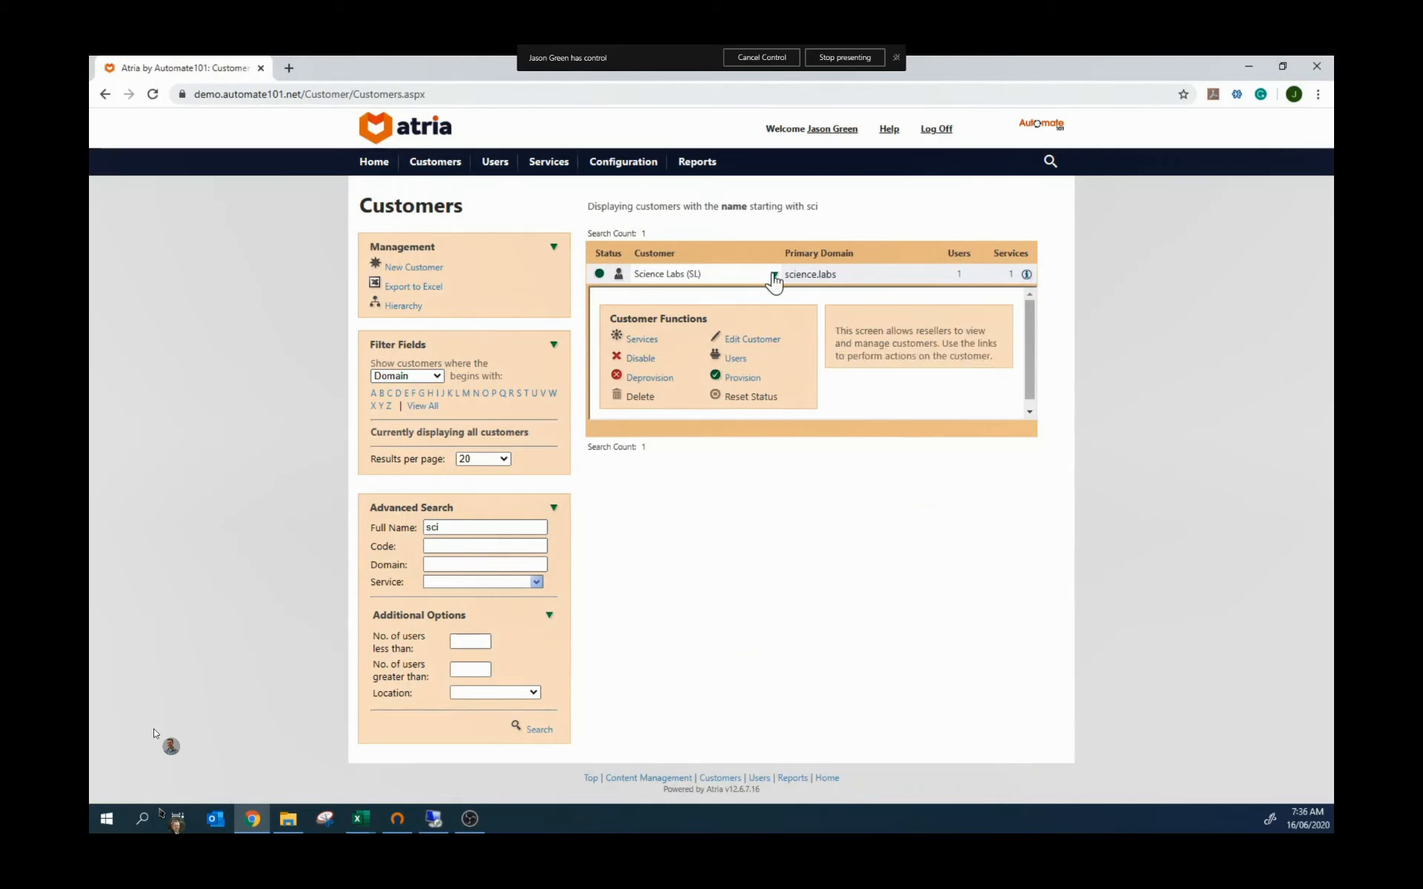
Step: Open the Users list for the Science Labs customer from its Customer Functions
click(734, 362)
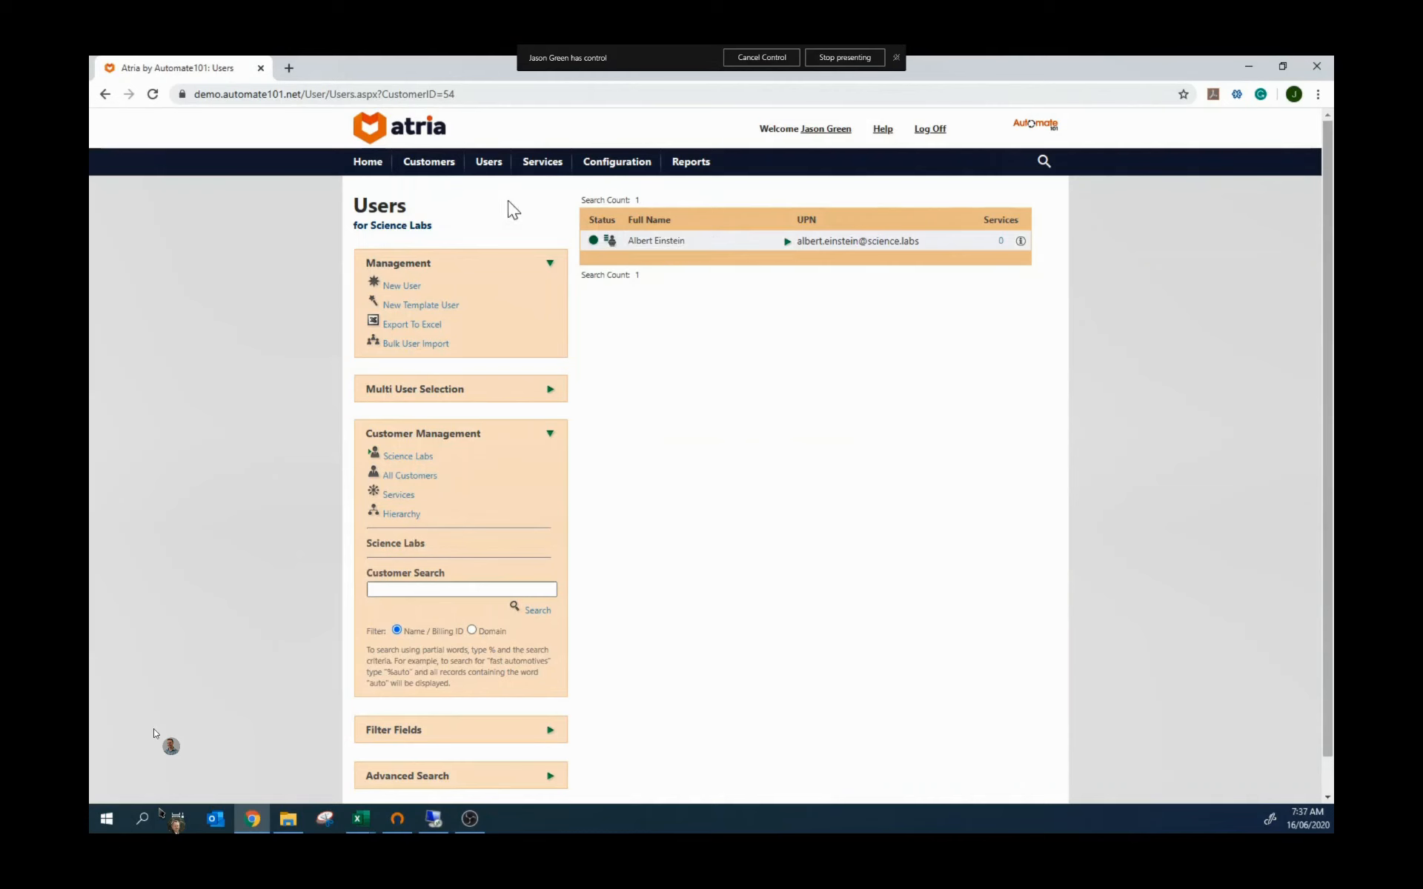
Step: Go to Bulk User Import and download the existing users template, UserImport (4).xlsx
mouse_move(488, 161)
click(495, 225)
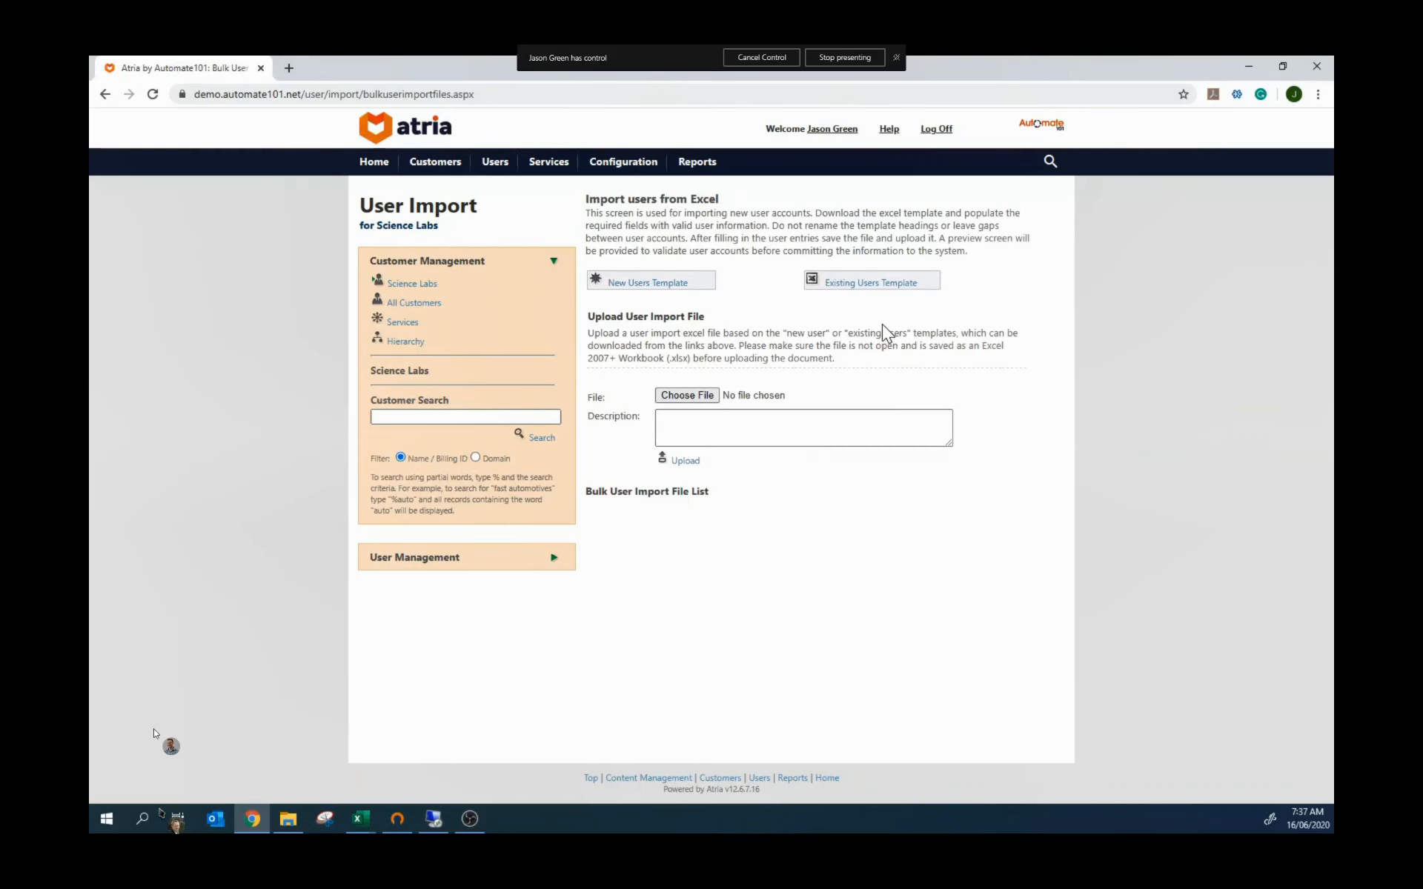
click(881, 290)
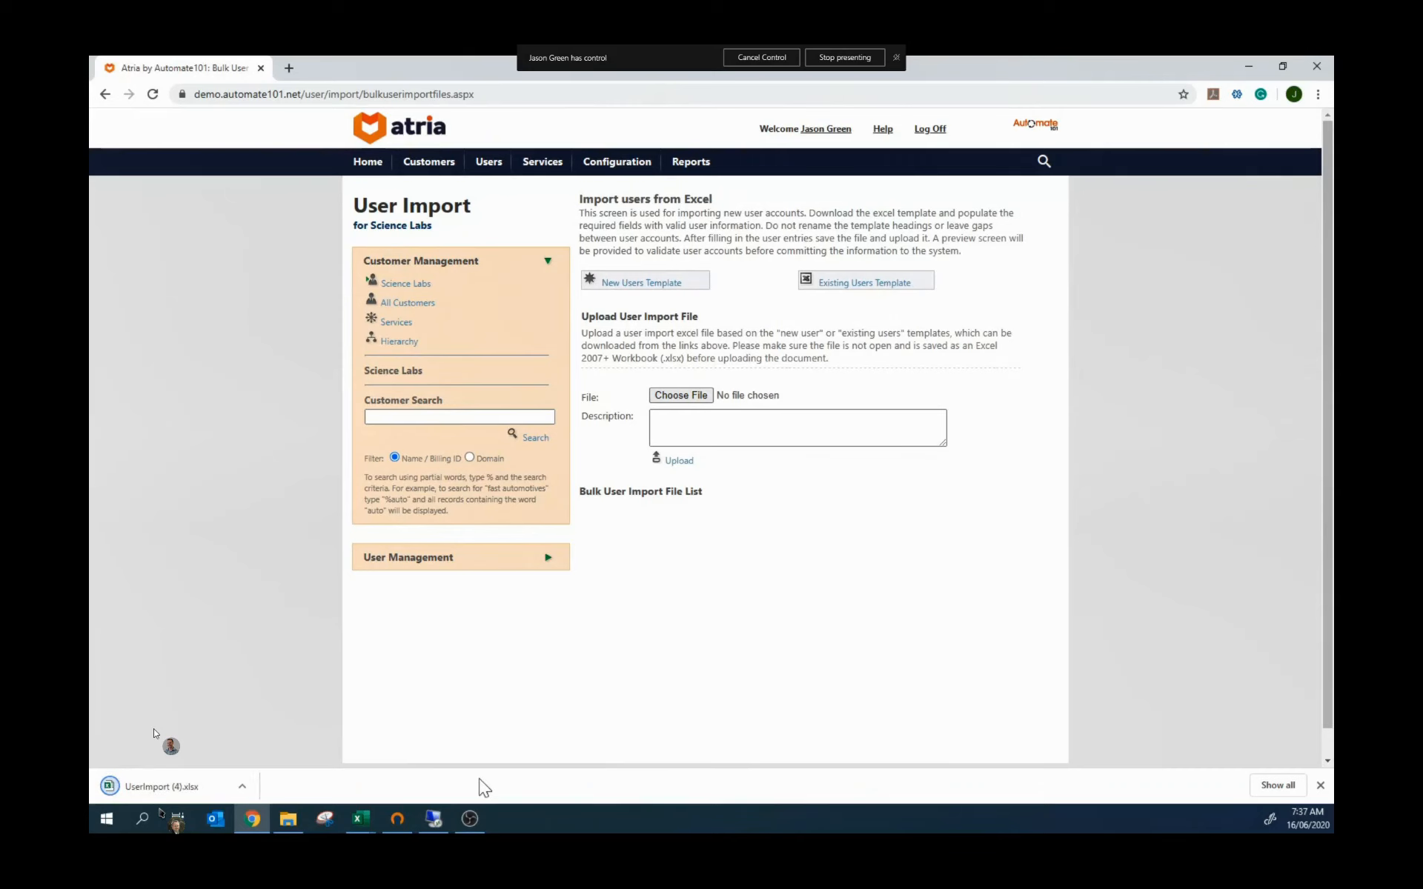
click(1320, 785)
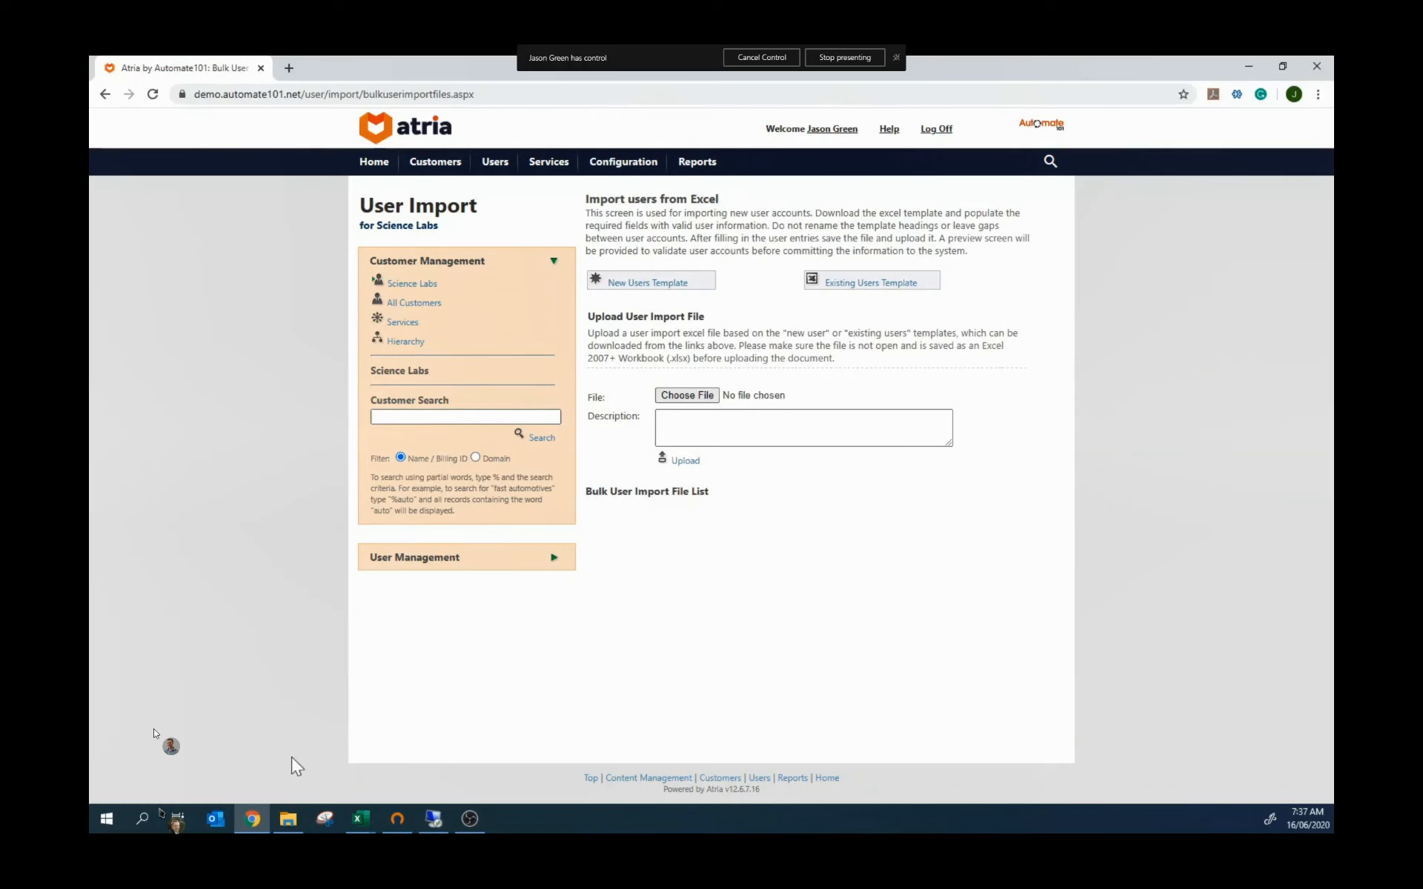
Step: On the remote server, list the Science Labs OU users in Active Directory with a wider Name column
click(434, 819)
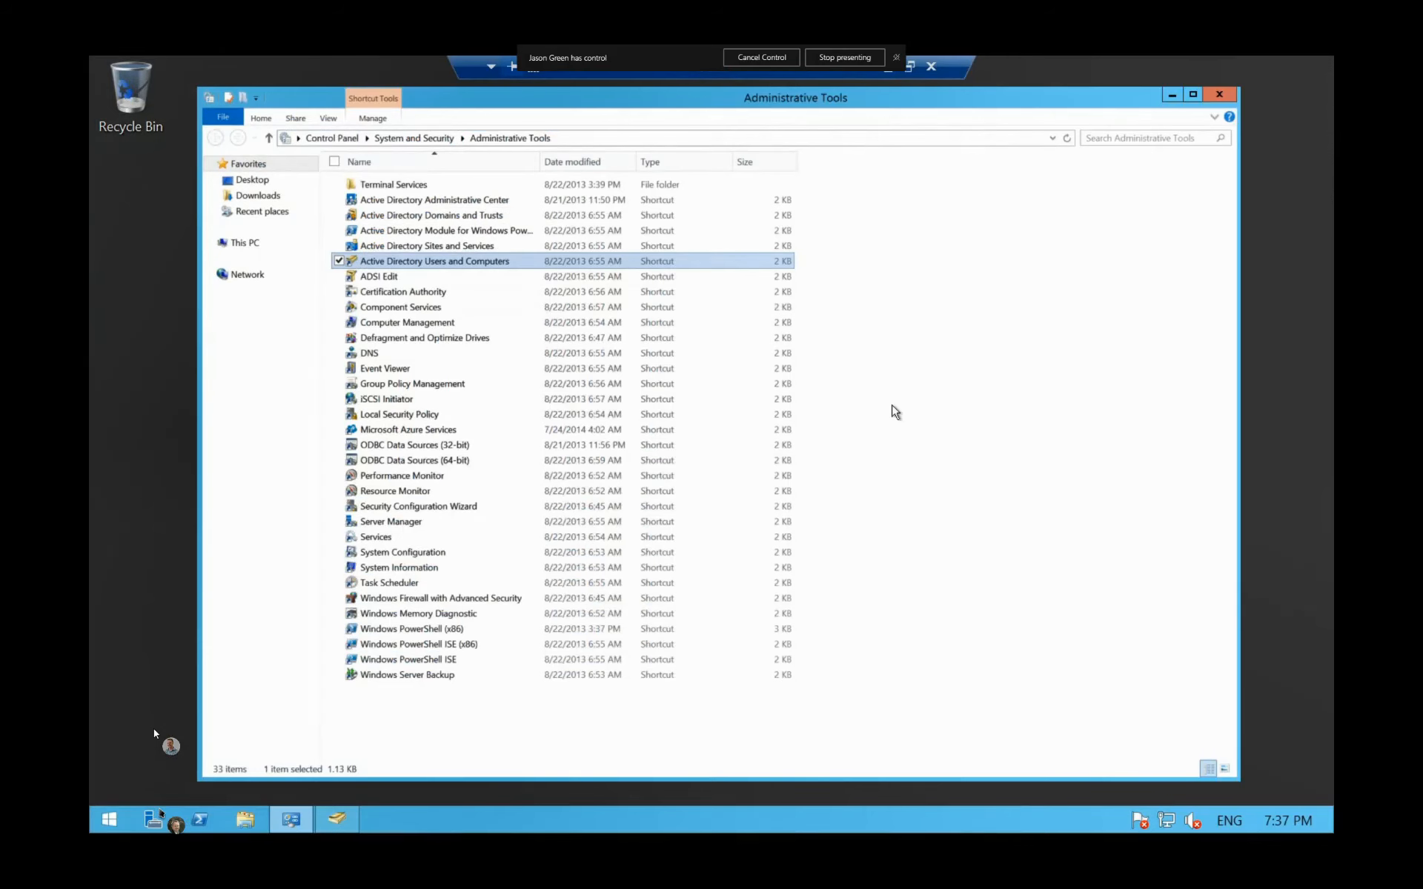
double_click(487, 261)
click(99, 148)
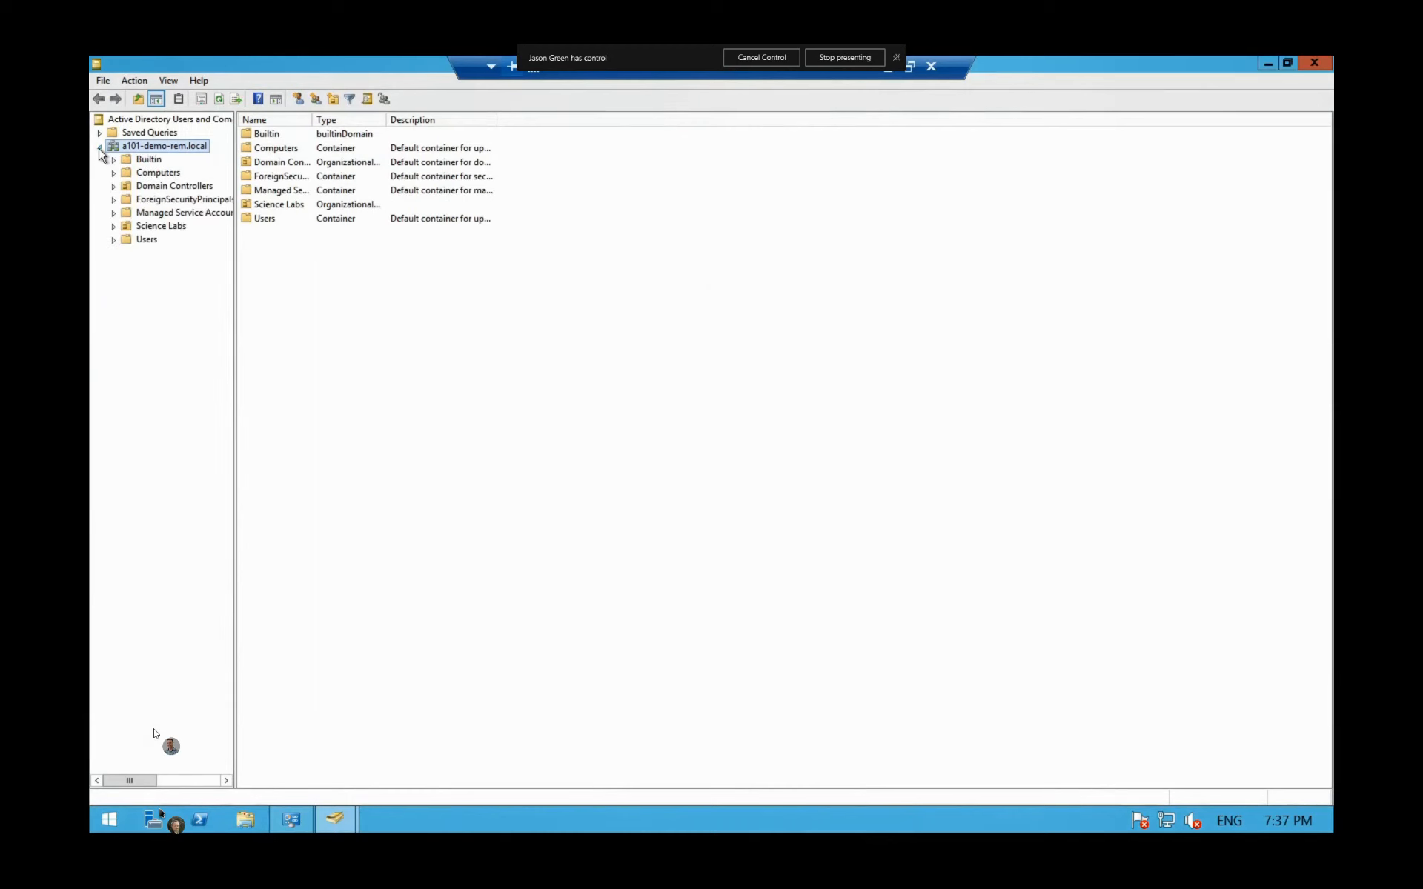
click(147, 229)
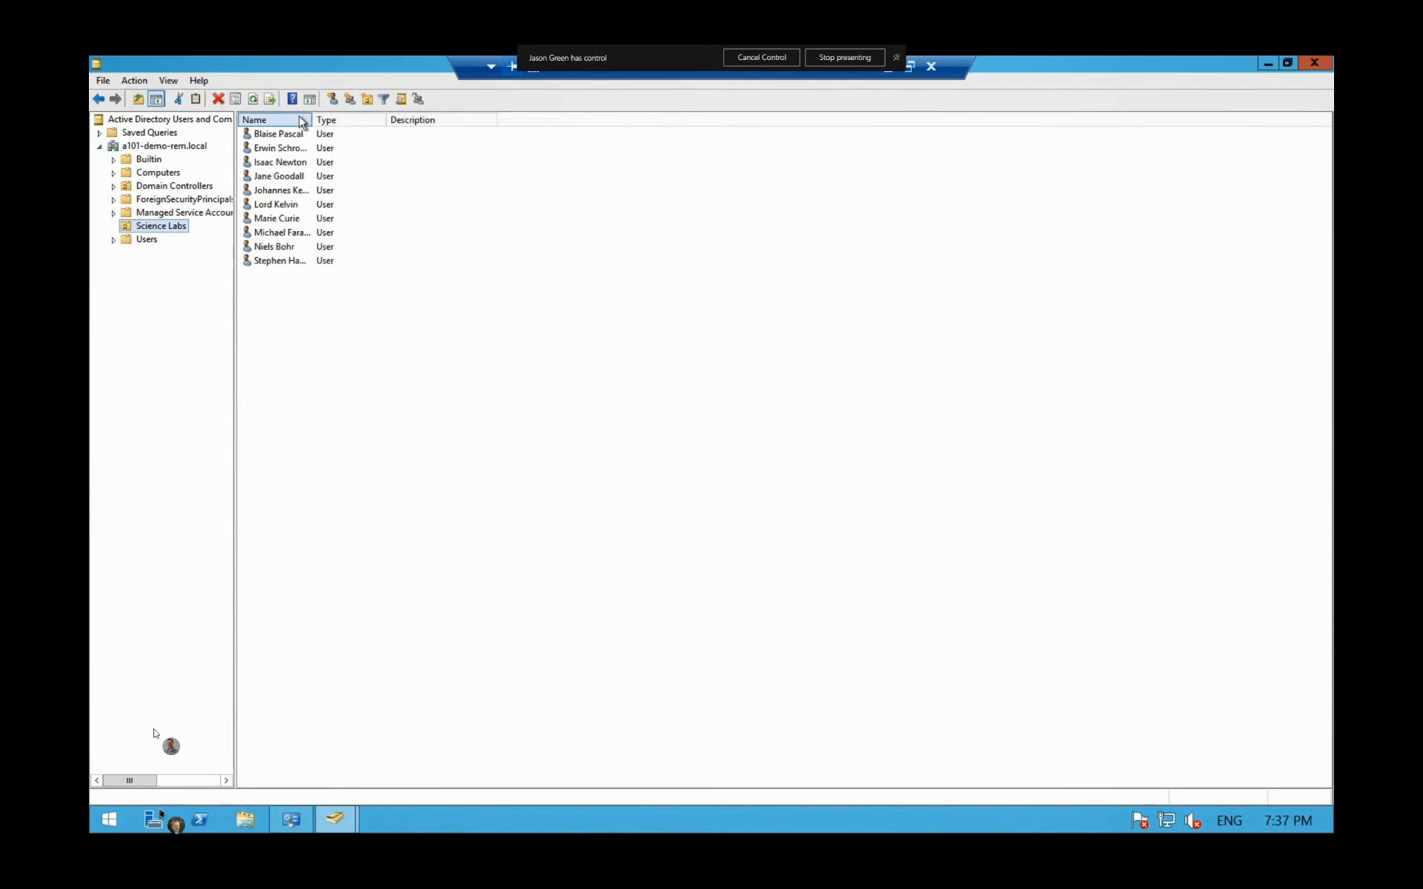
drag(312, 118, 375, 117)
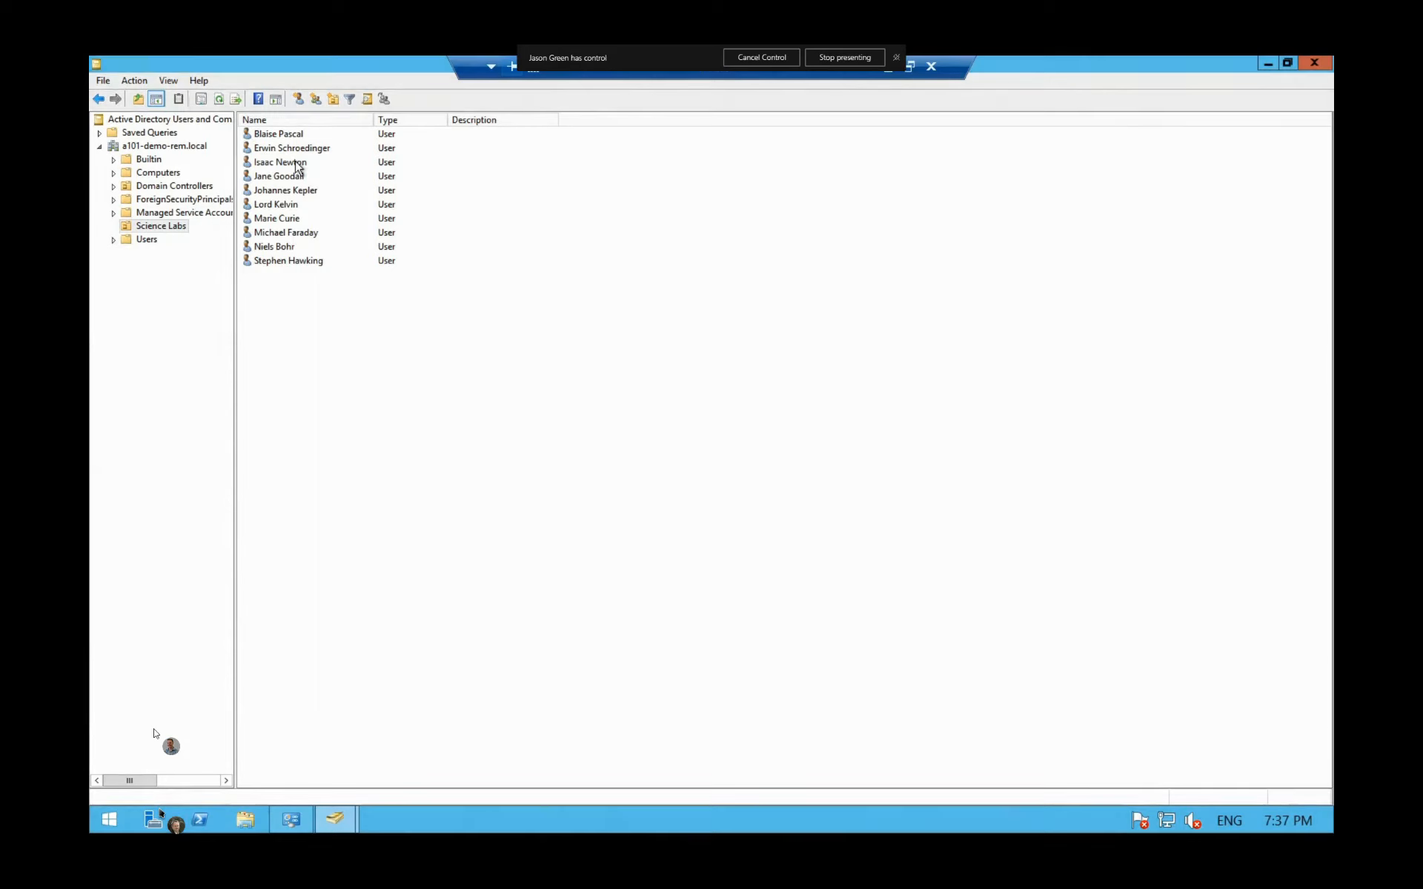
click(166, 80)
Step: Add First Name, Last Name and User Logon Name columns through Add/Remove Columns
click(197, 101)
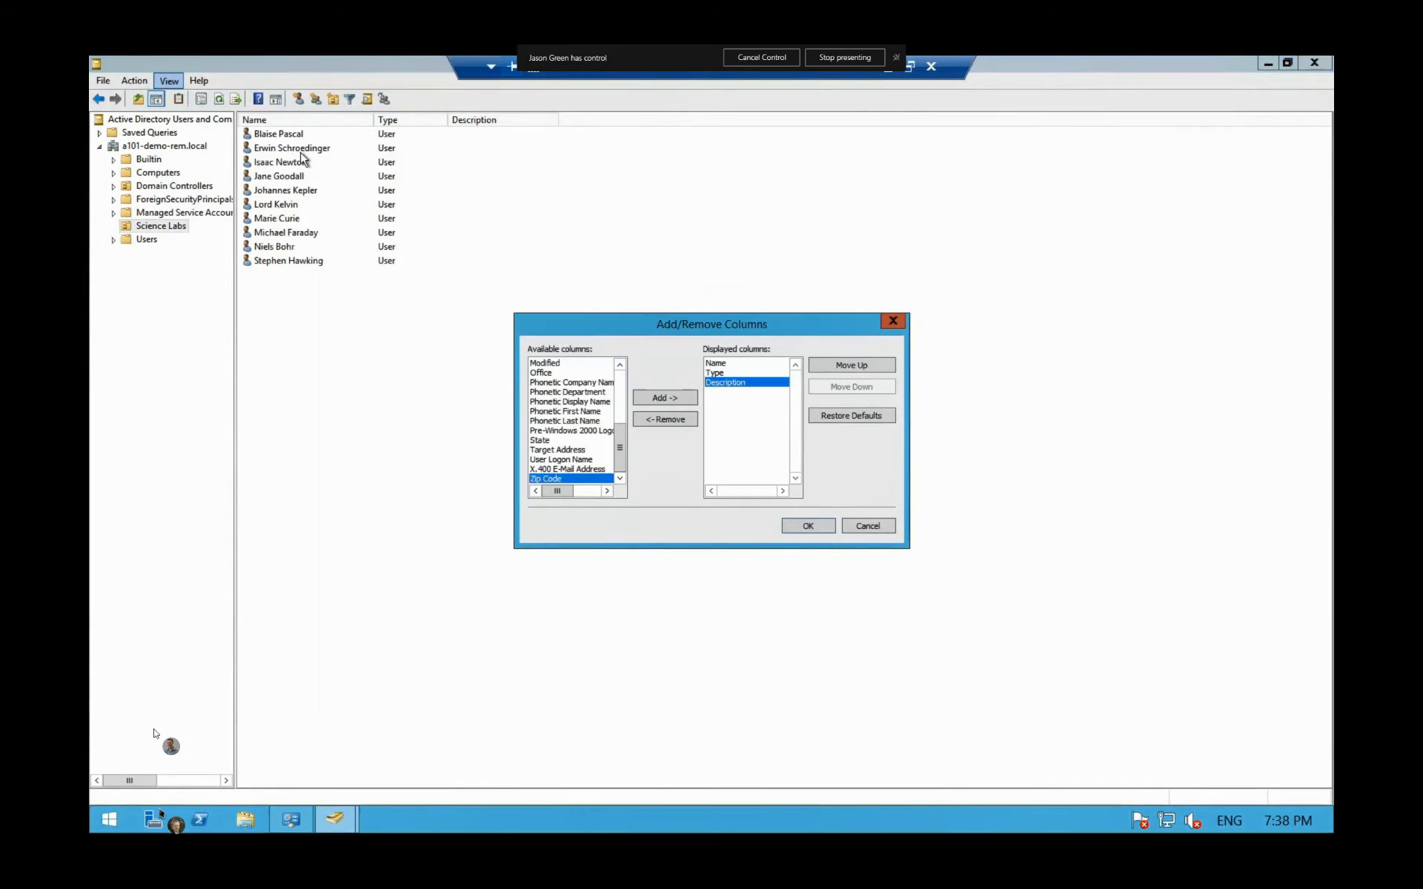
drag(623, 441, 624, 410)
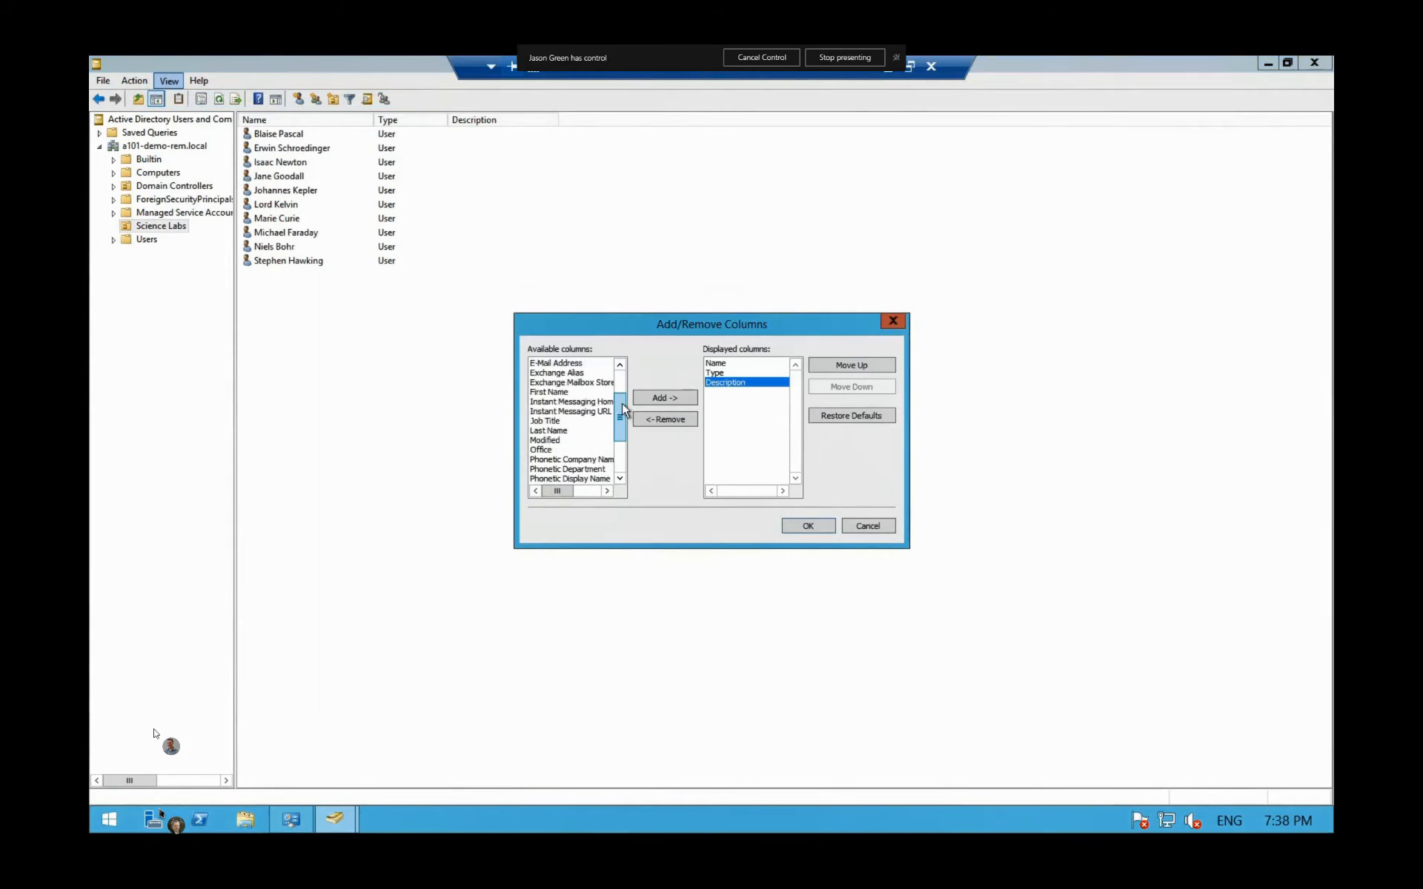
click(567, 392)
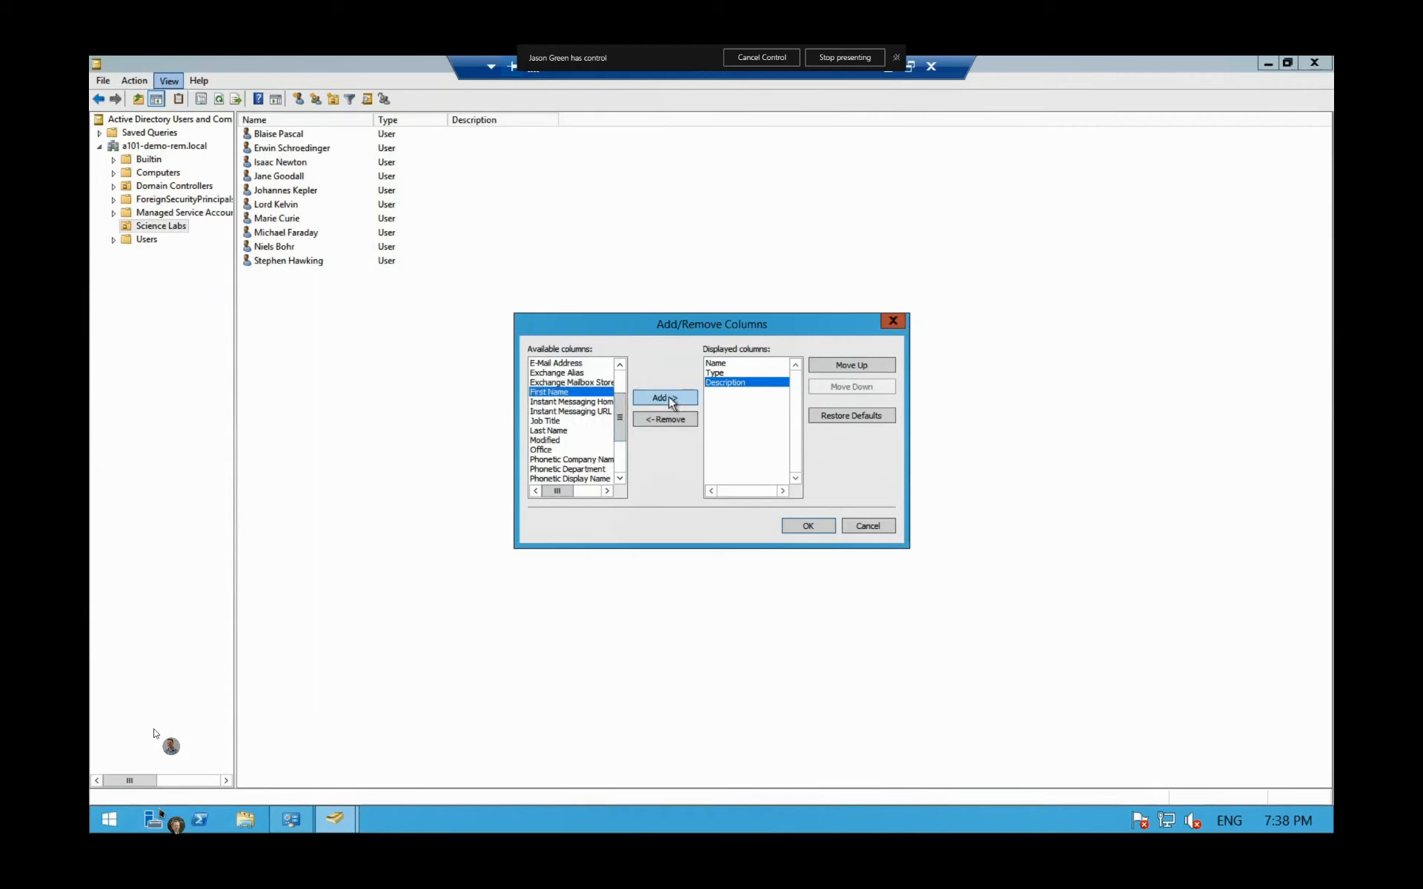
click(669, 401)
click(545, 421)
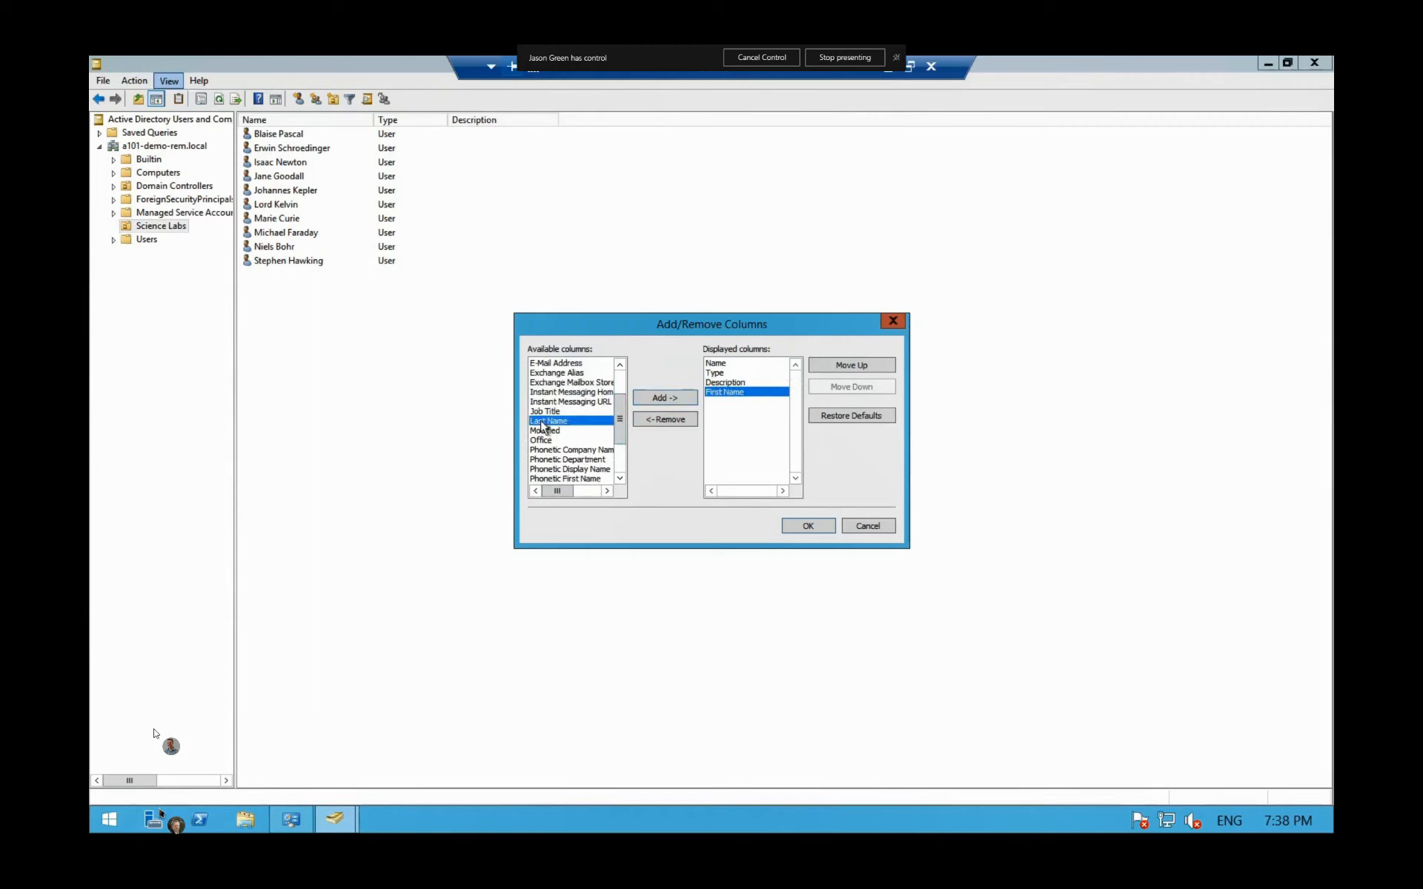
click(664, 400)
drag(620, 421, 621, 448)
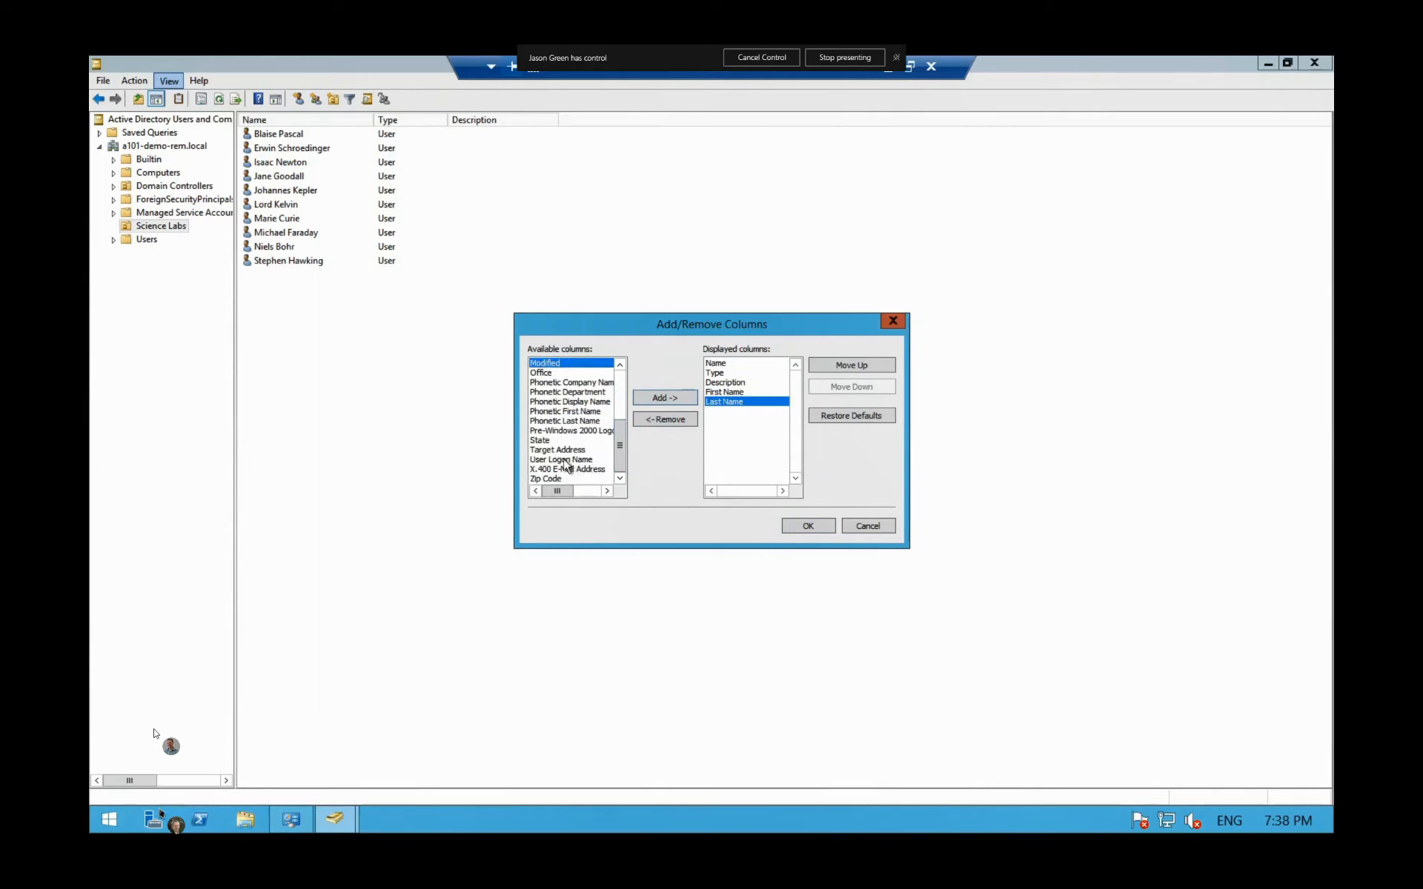
click(565, 462)
click(662, 400)
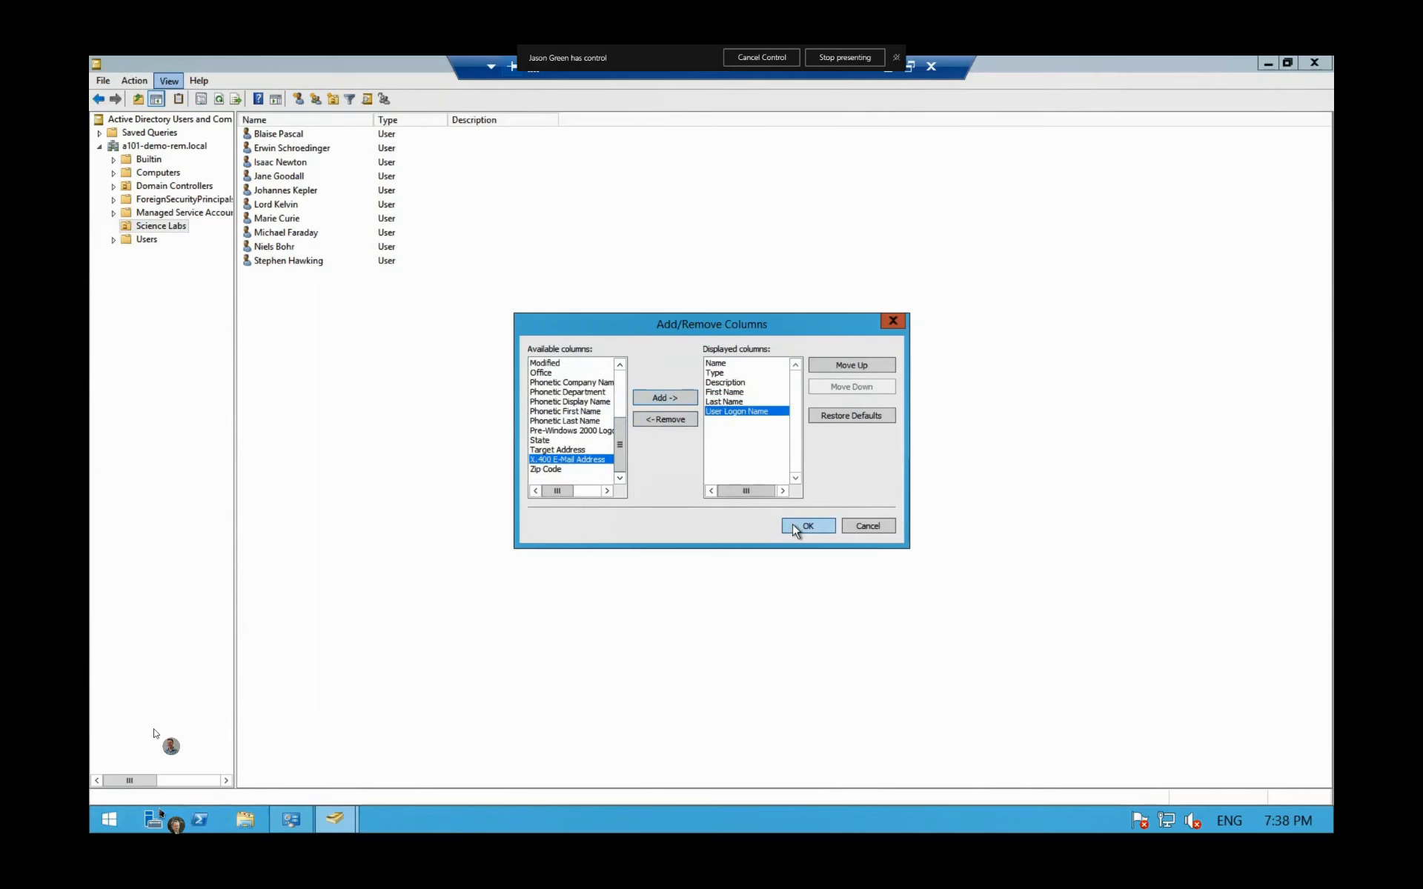
click(793, 523)
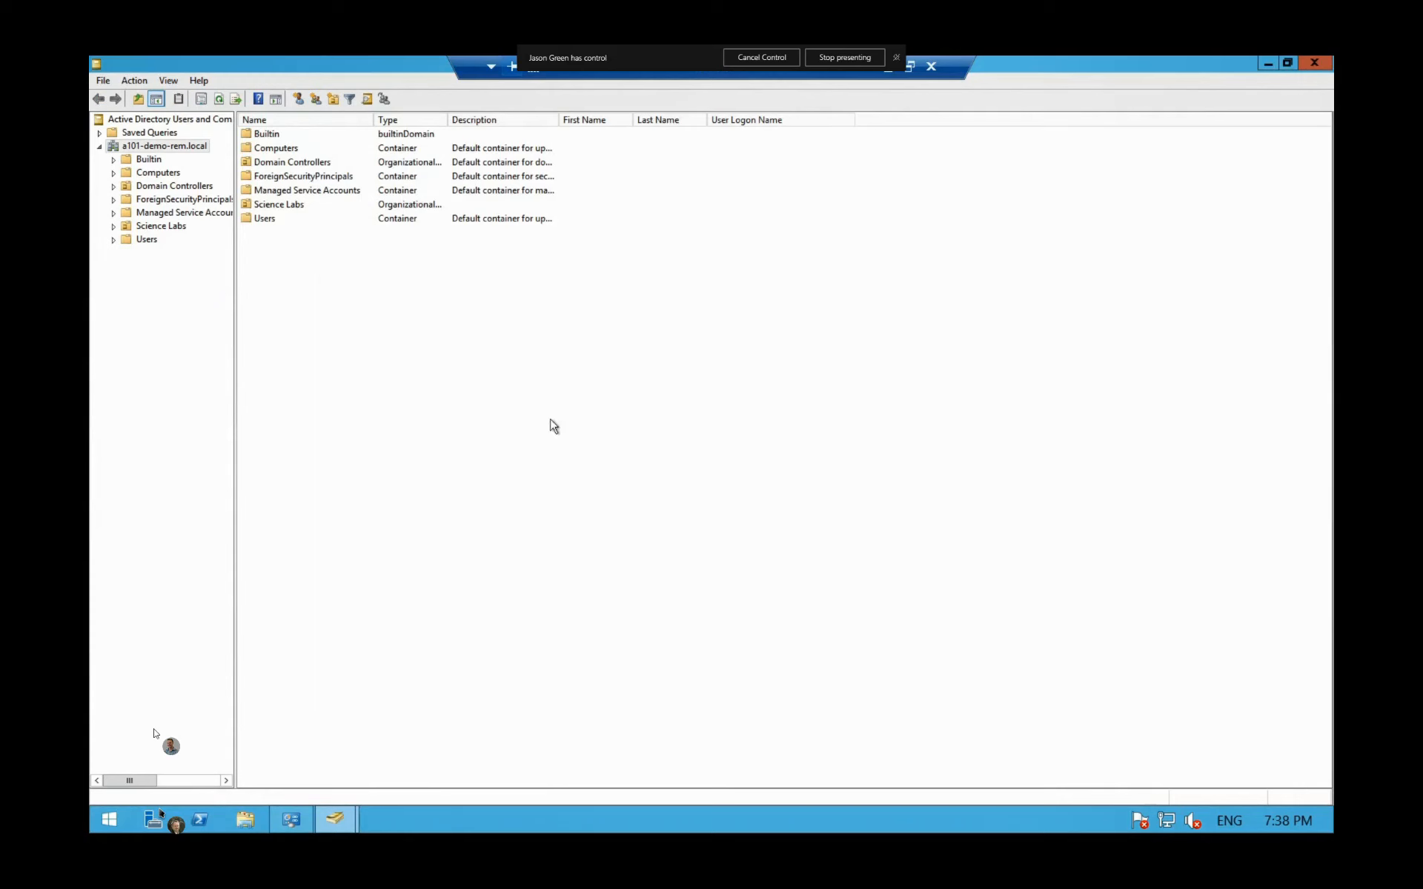
Step: Export the Science Labs user list to the Desktop as CSV file 'export'
click(134, 229)
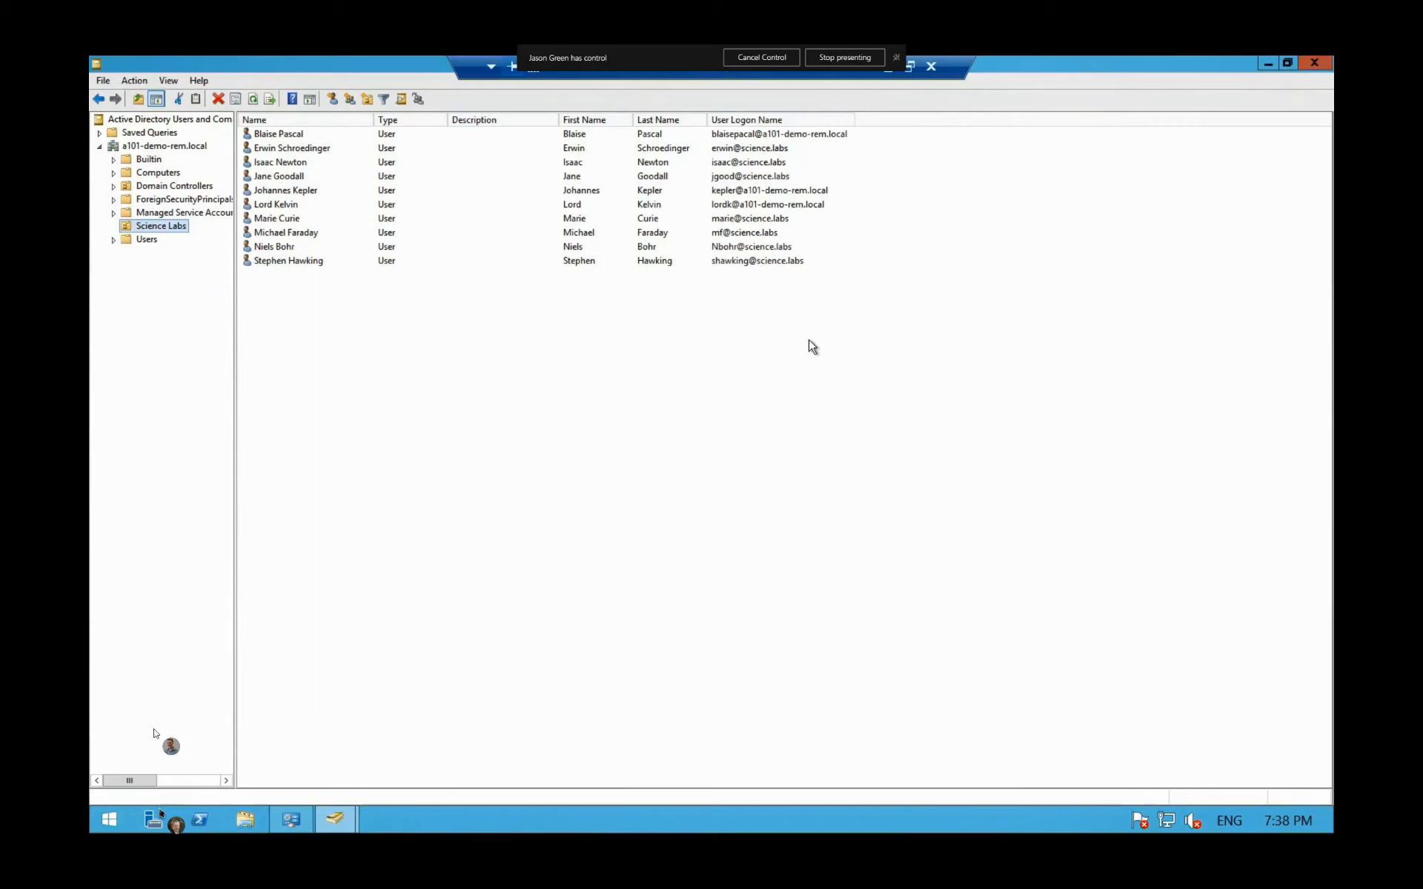
click(270, 99)
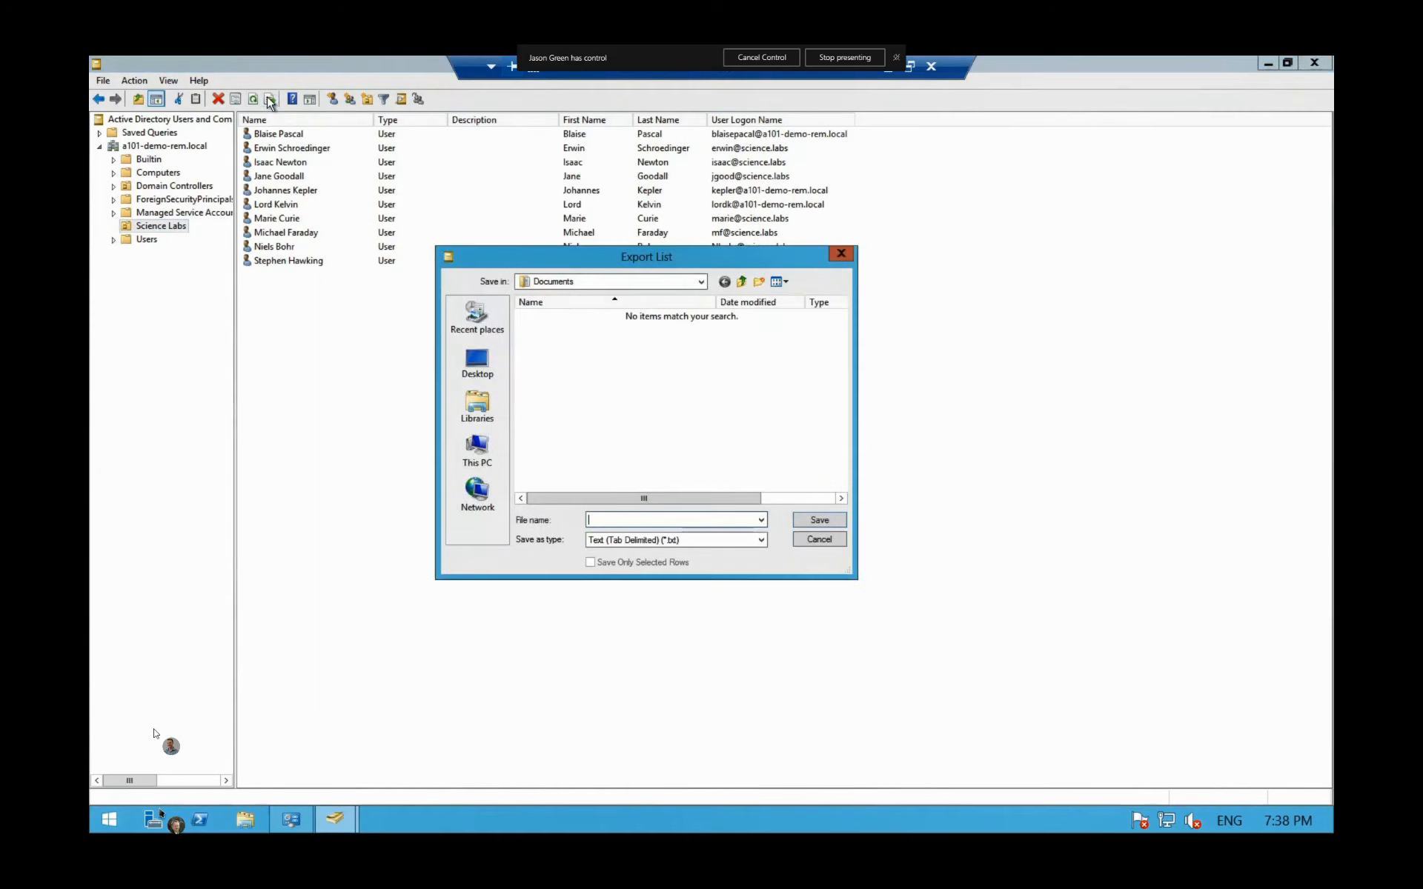
click(474, 366)
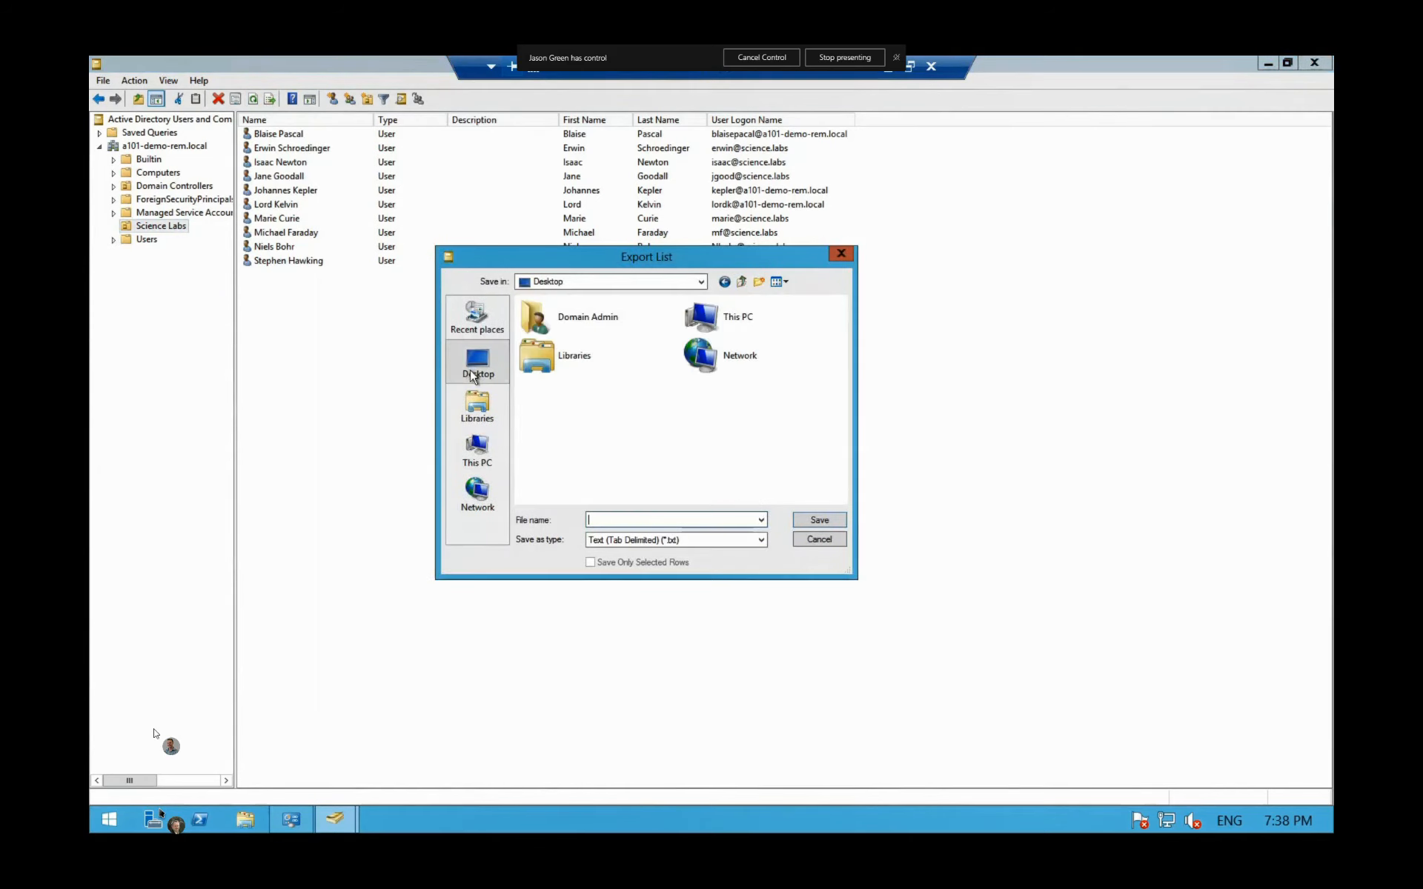
click(710, 540)
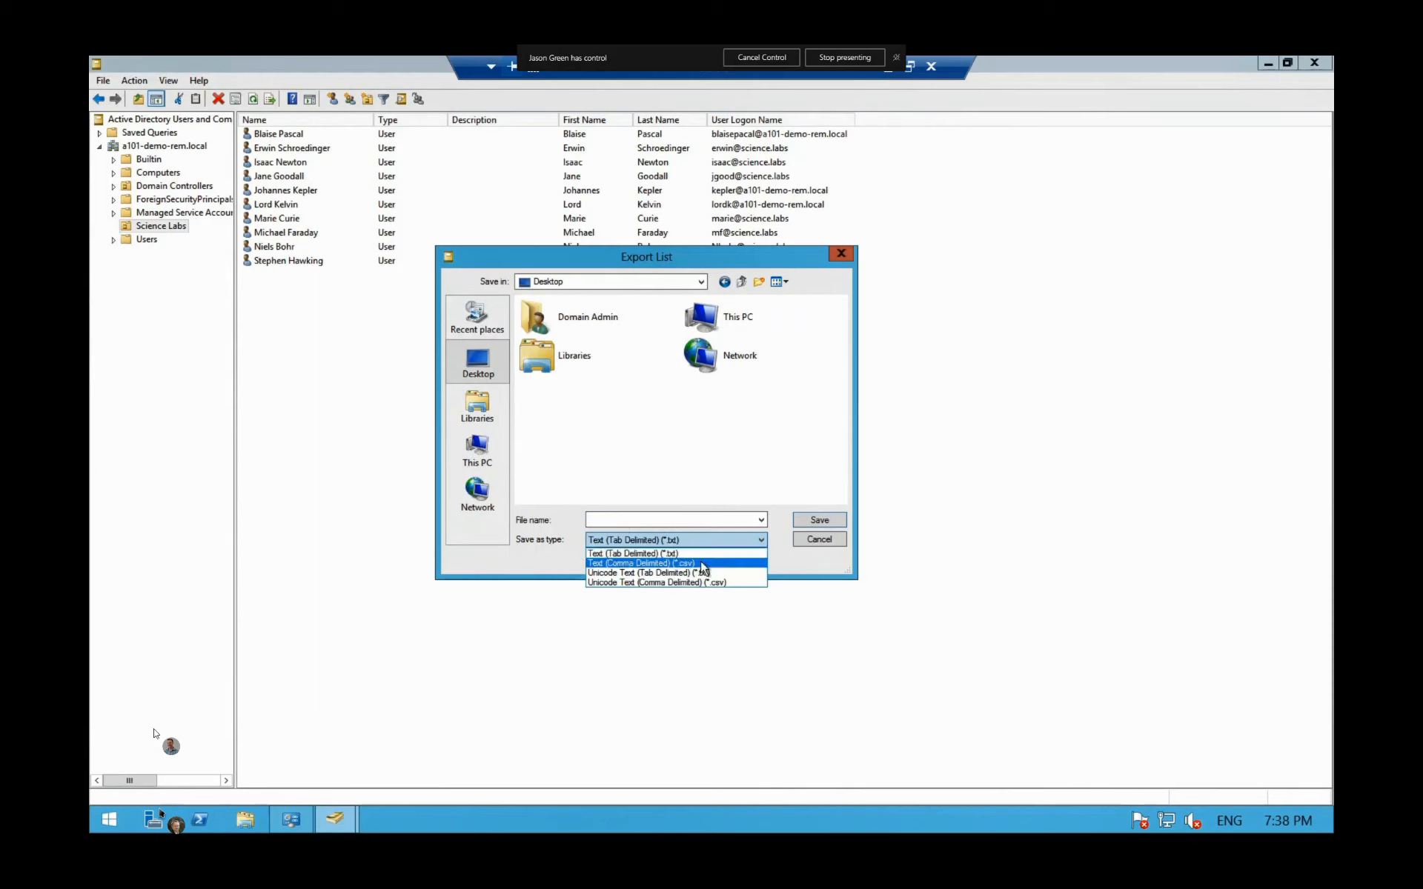
click(700, 560)
click(652, 526)
text(export)
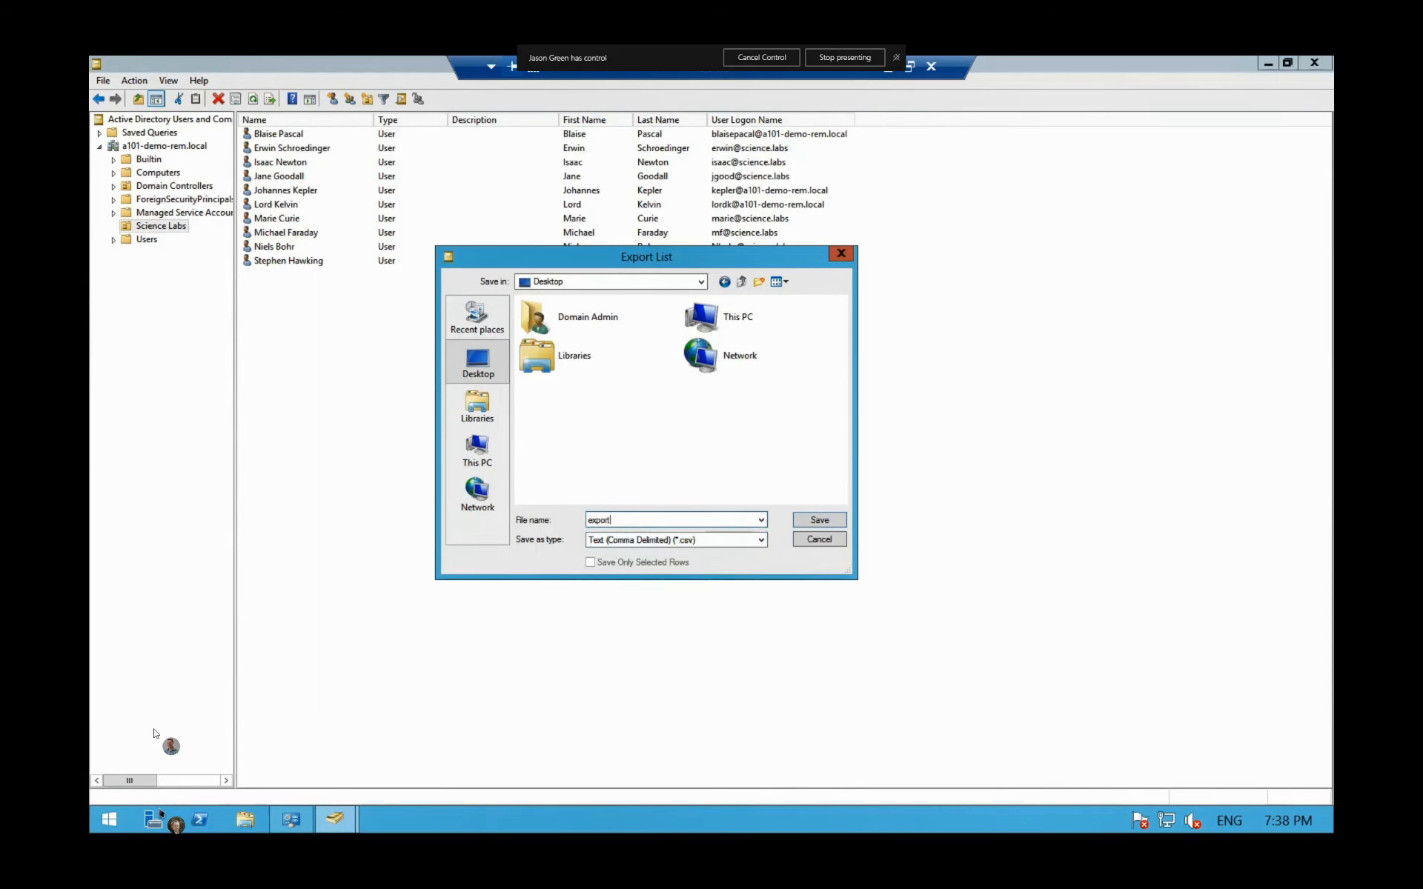
click(813, 522)
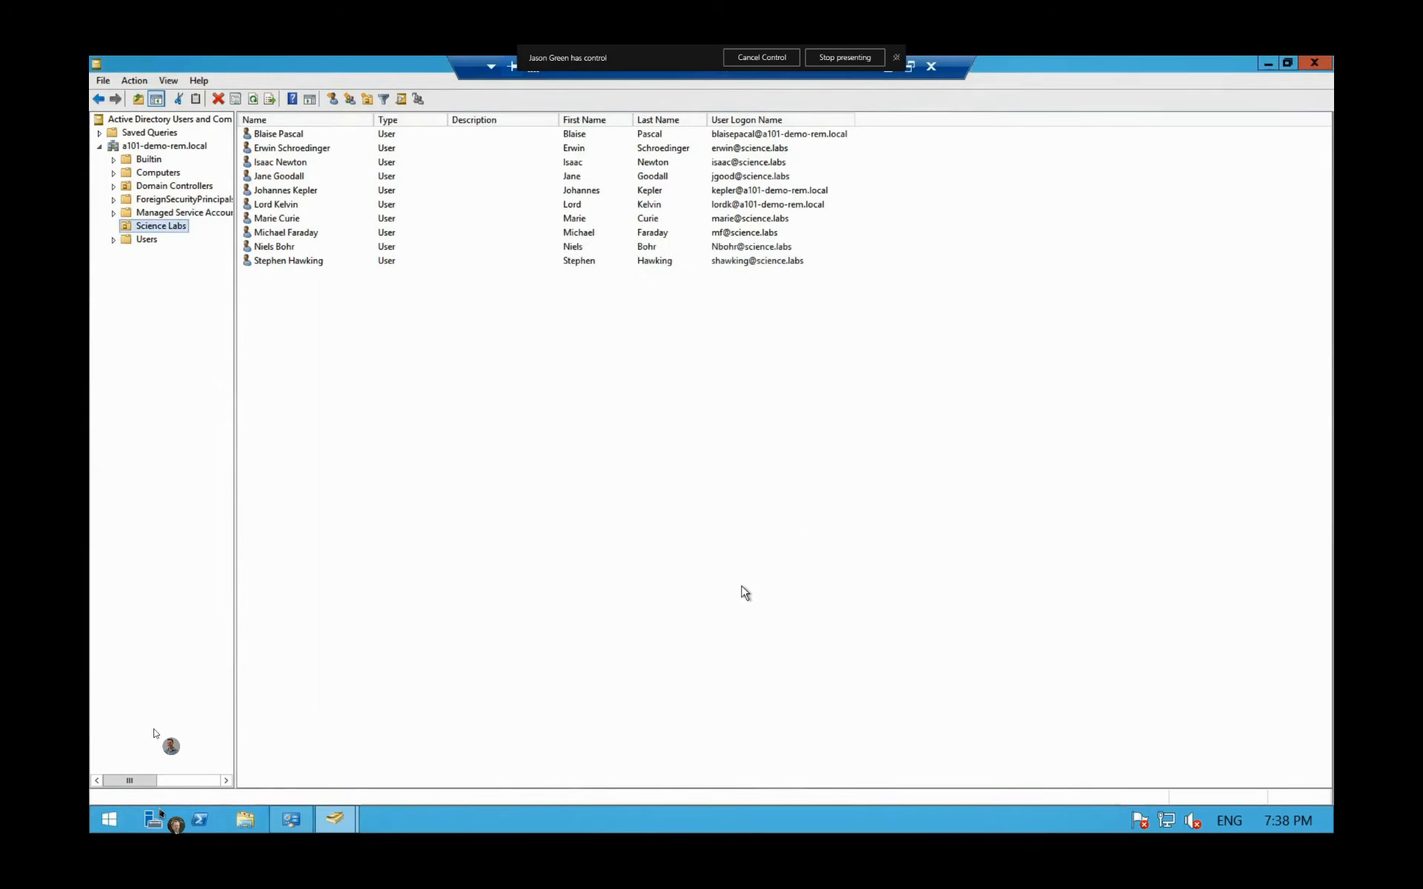
Step: Minimise the Active Directory console and the remote session
click(1267, 65)
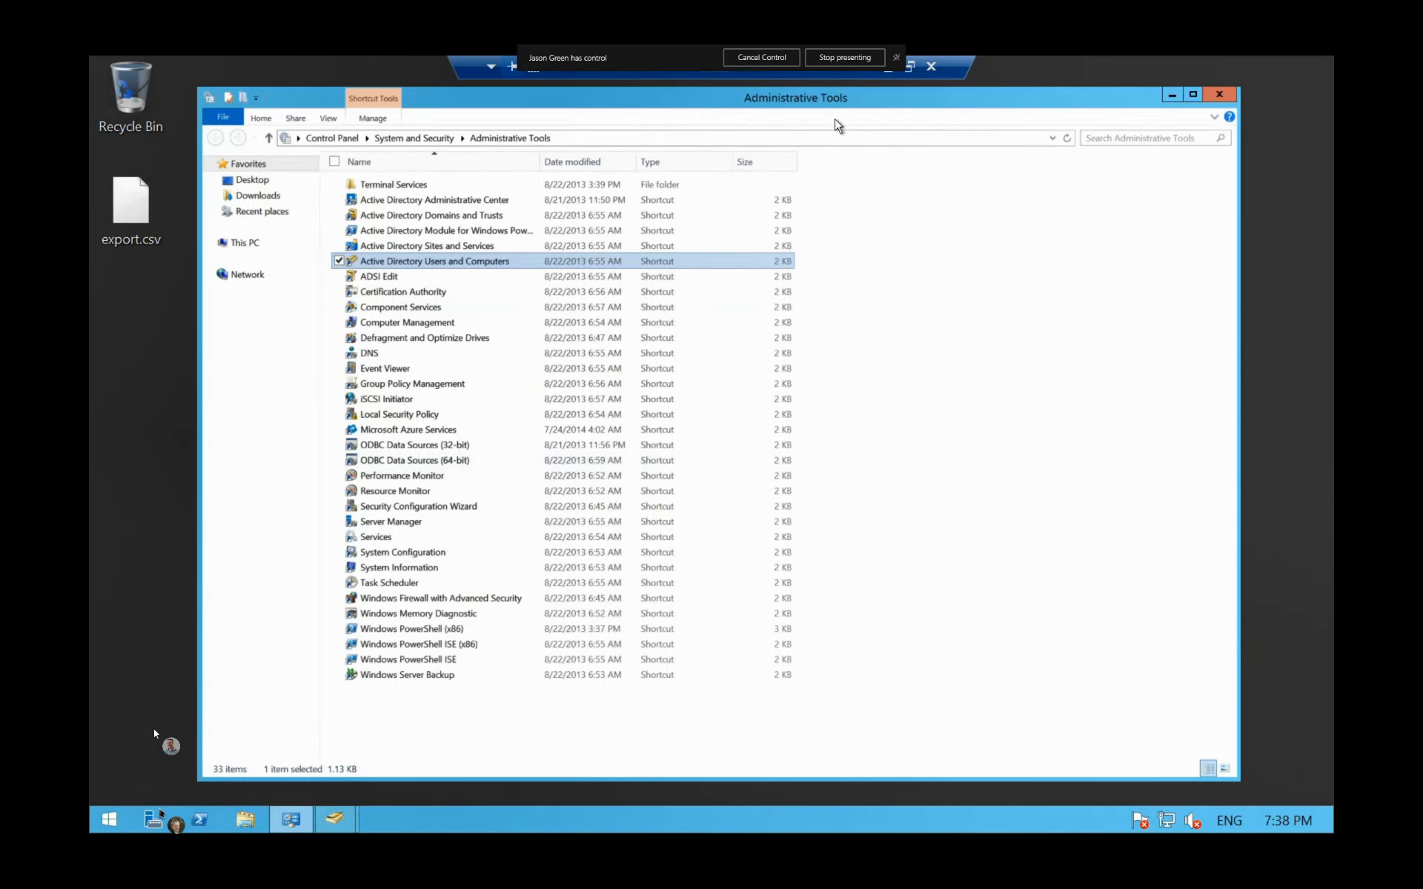
click(887, 69)
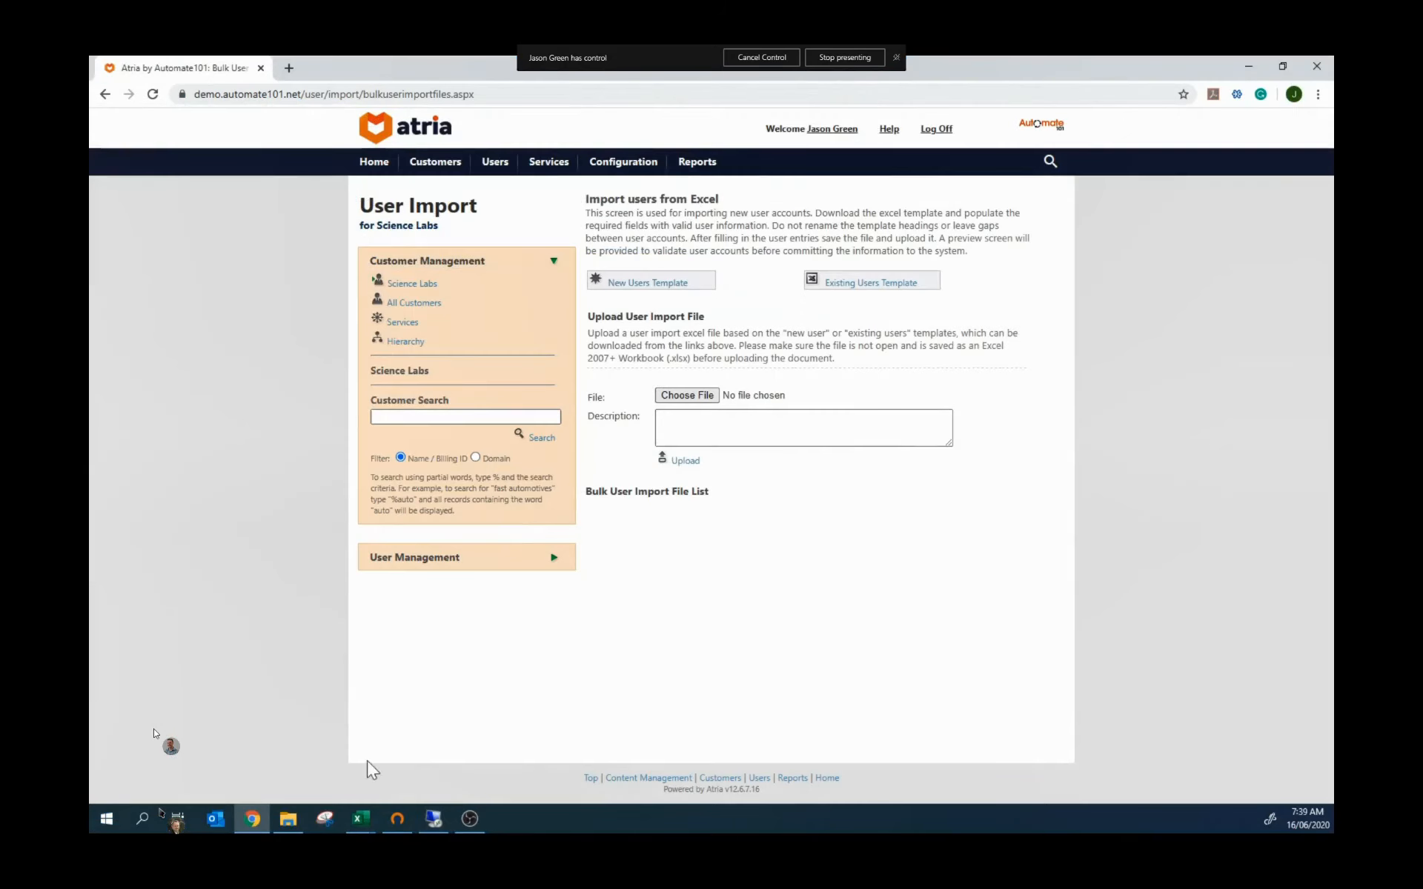
mouse_move(358, 823)
click(324, 750)
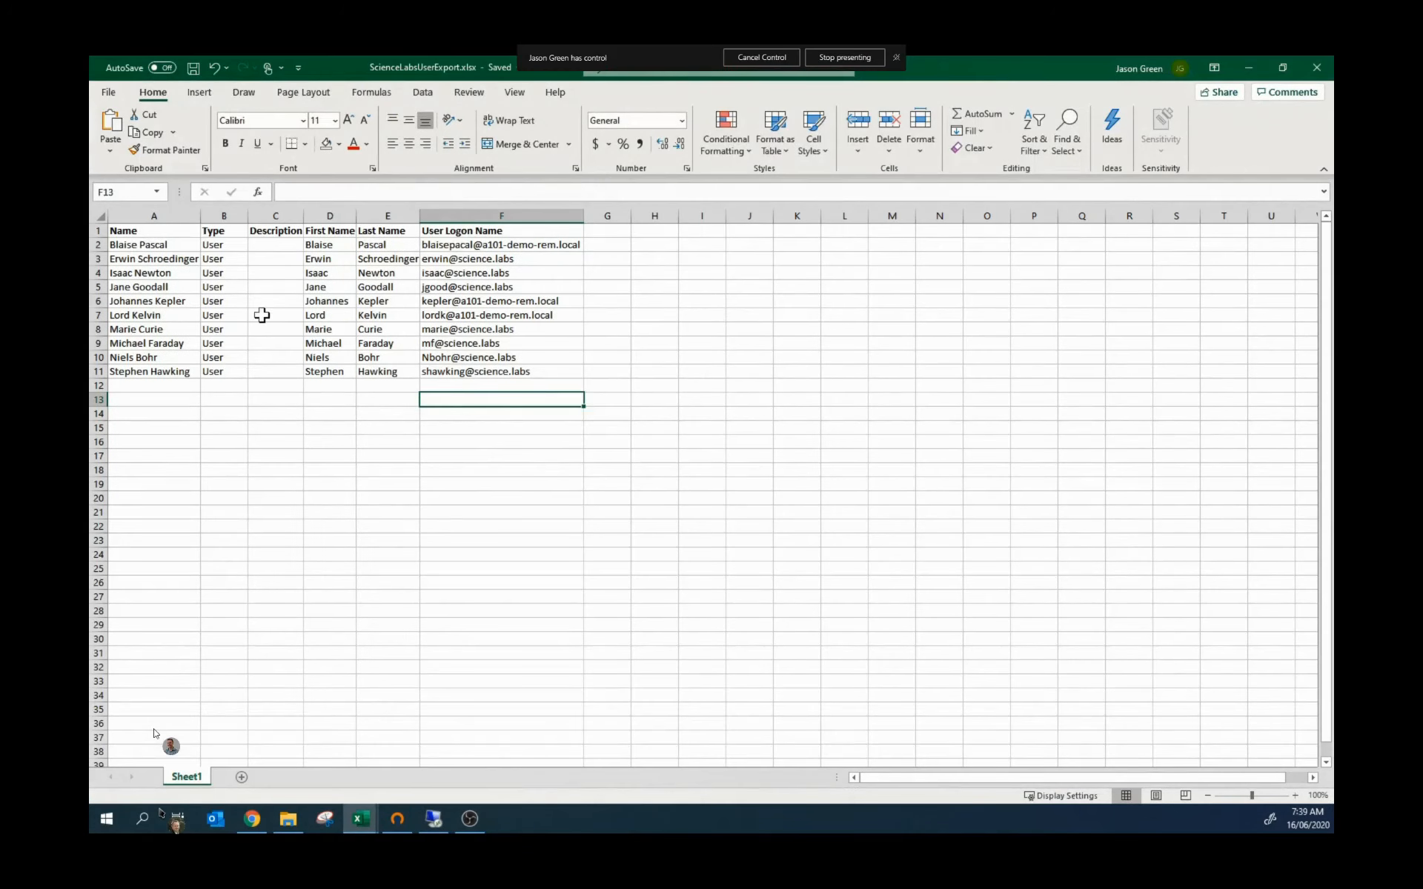
click(144, 231)
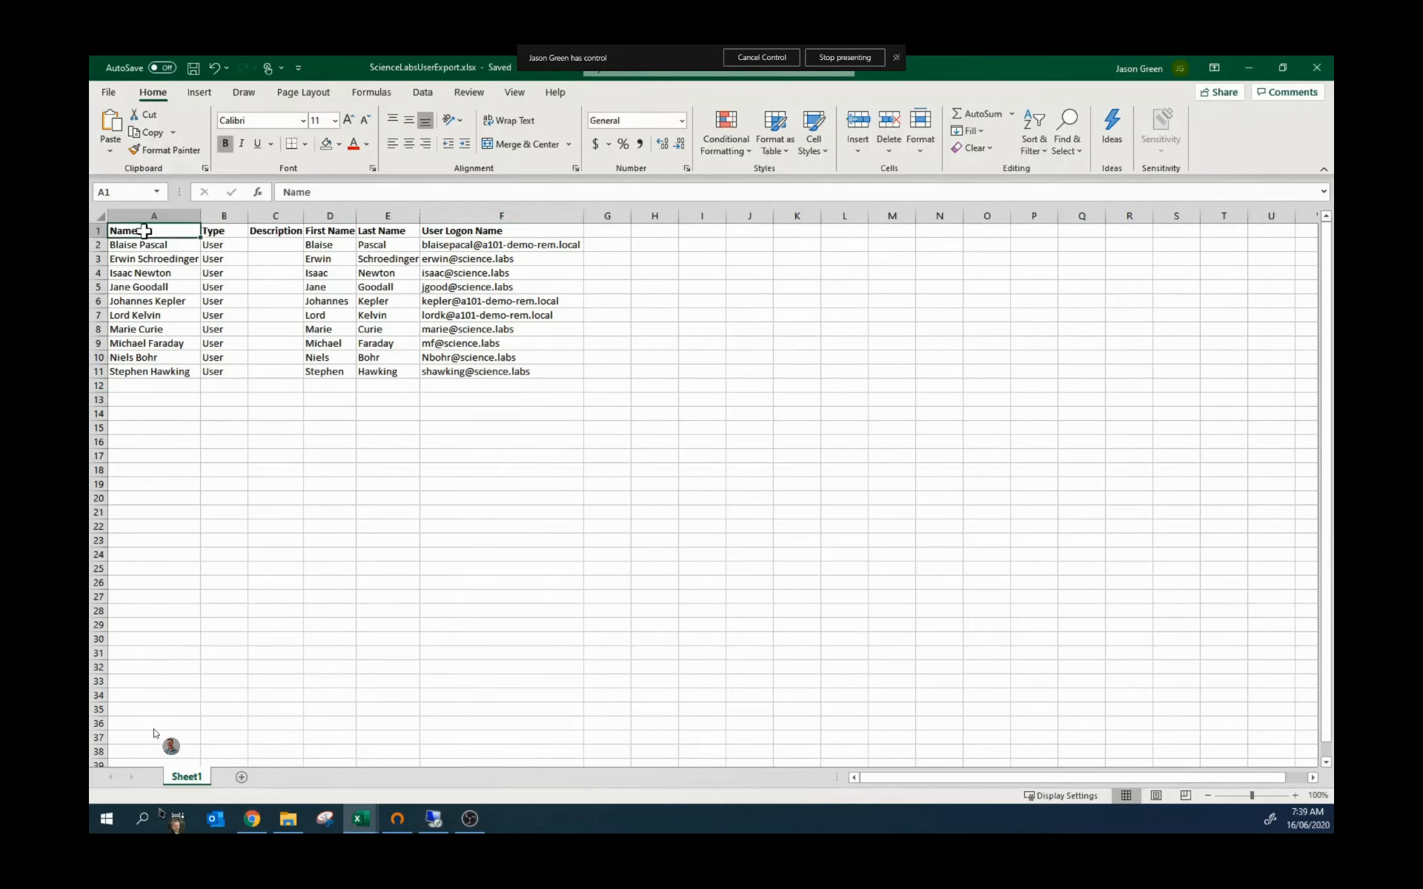
click(213, 231)
click(286, 231)
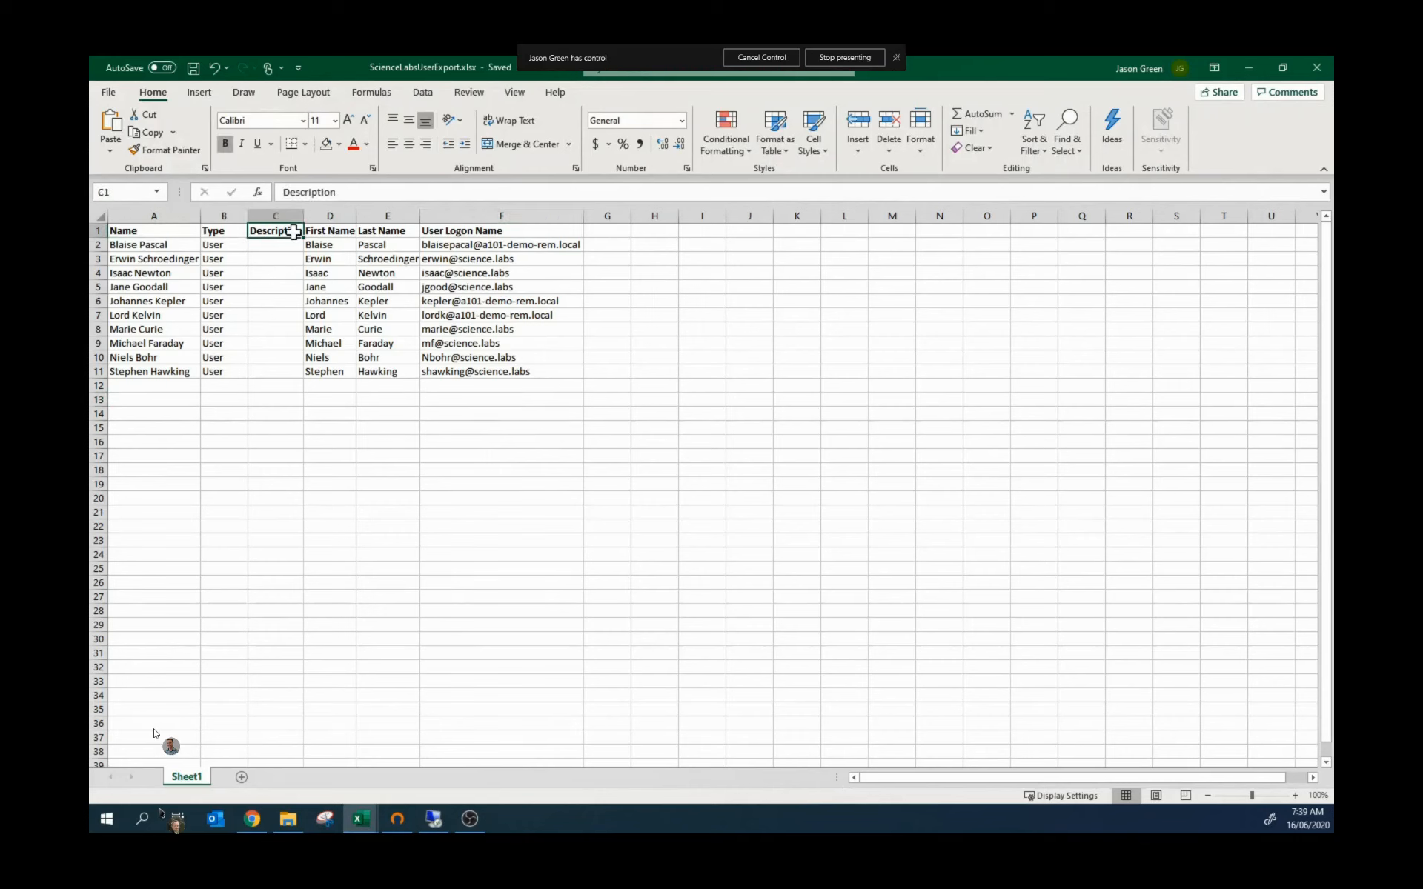
click(351, 233)
click(398, 231)
click(444, 232)
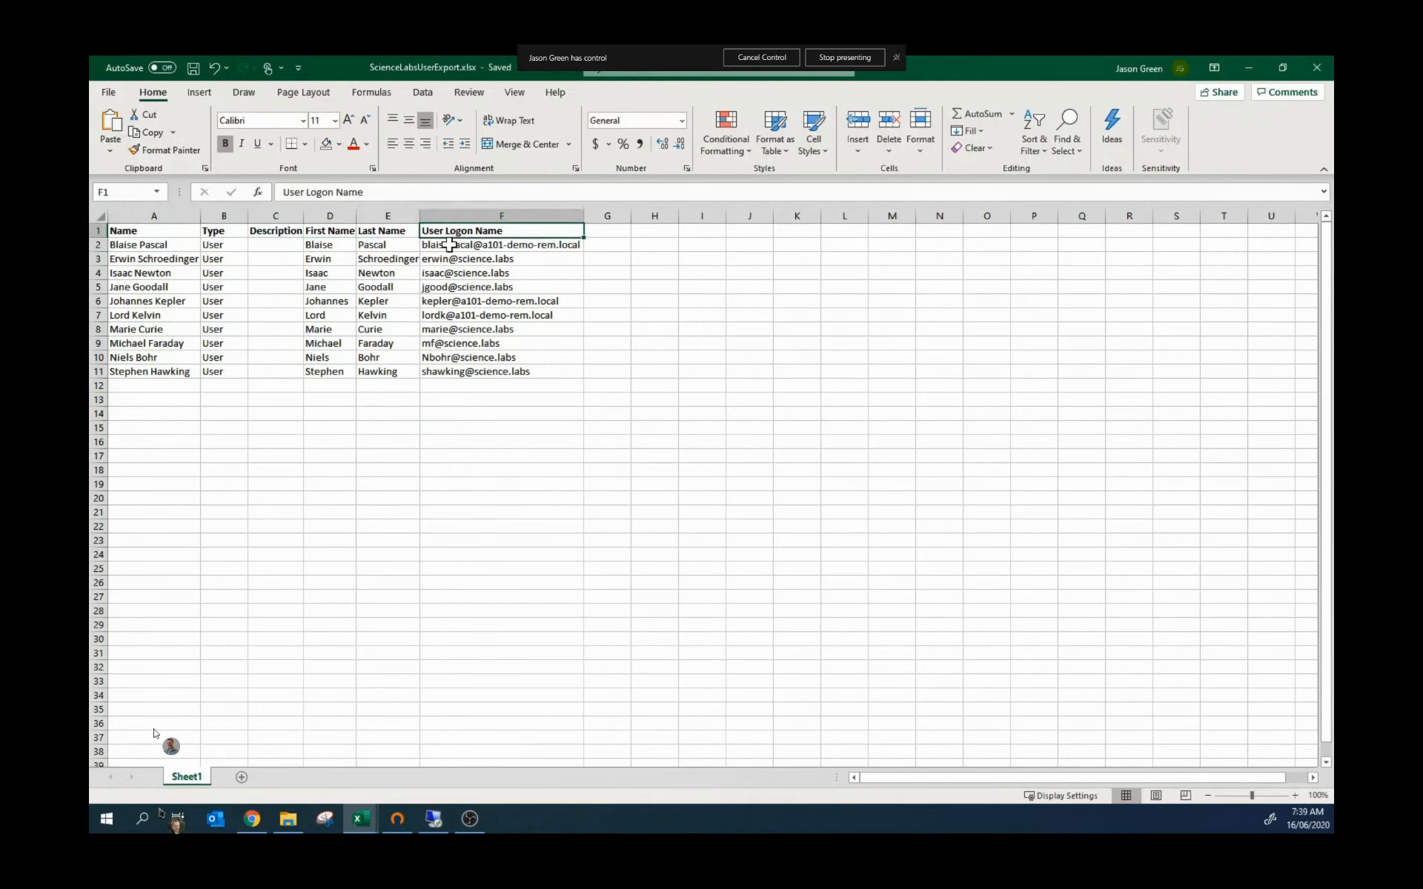
drag(455, 245, 464, 371)
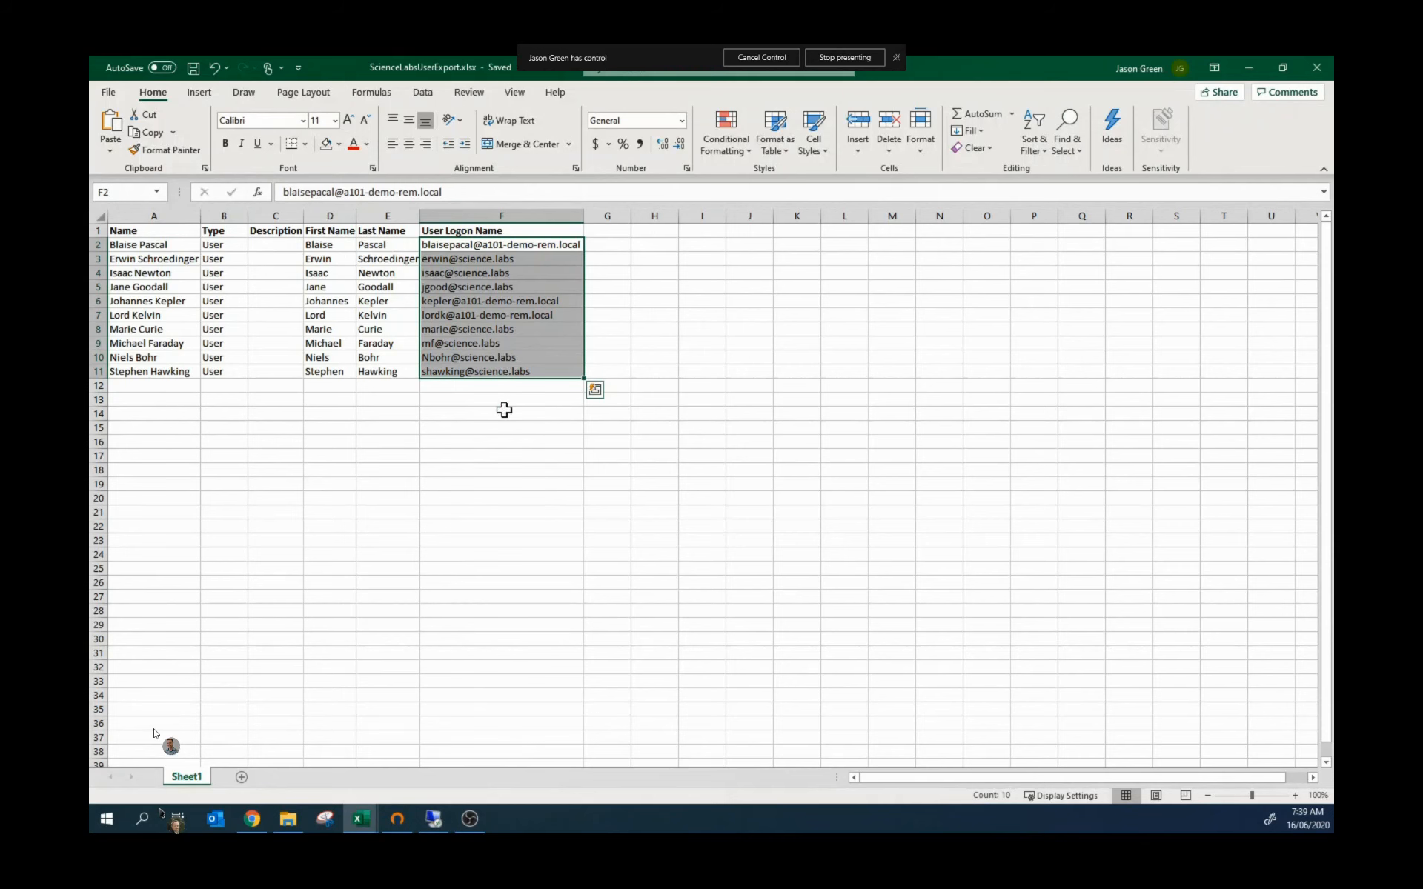
click(503, 410)
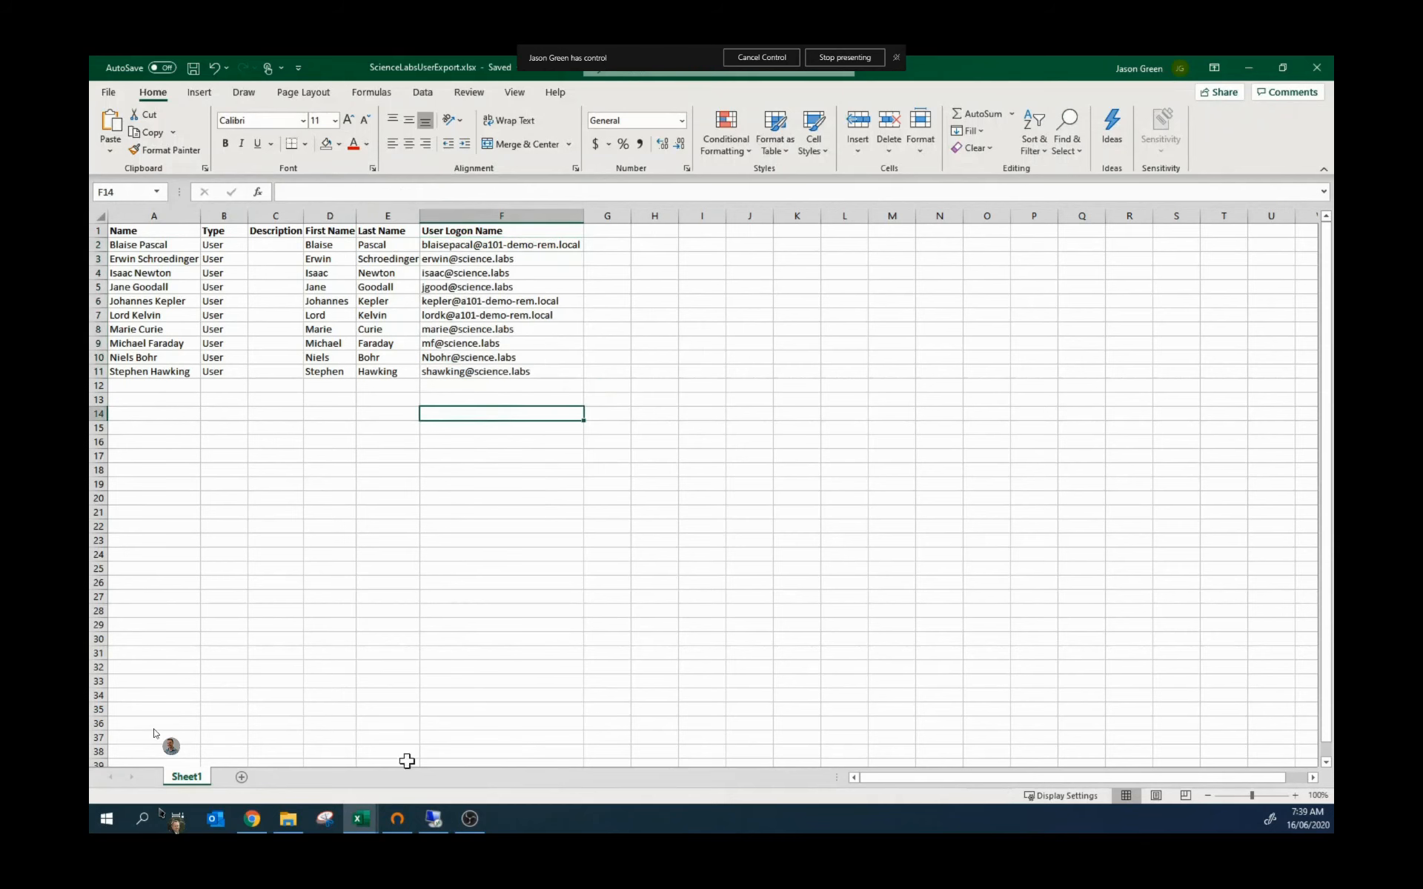
mouse_move(361, 825)
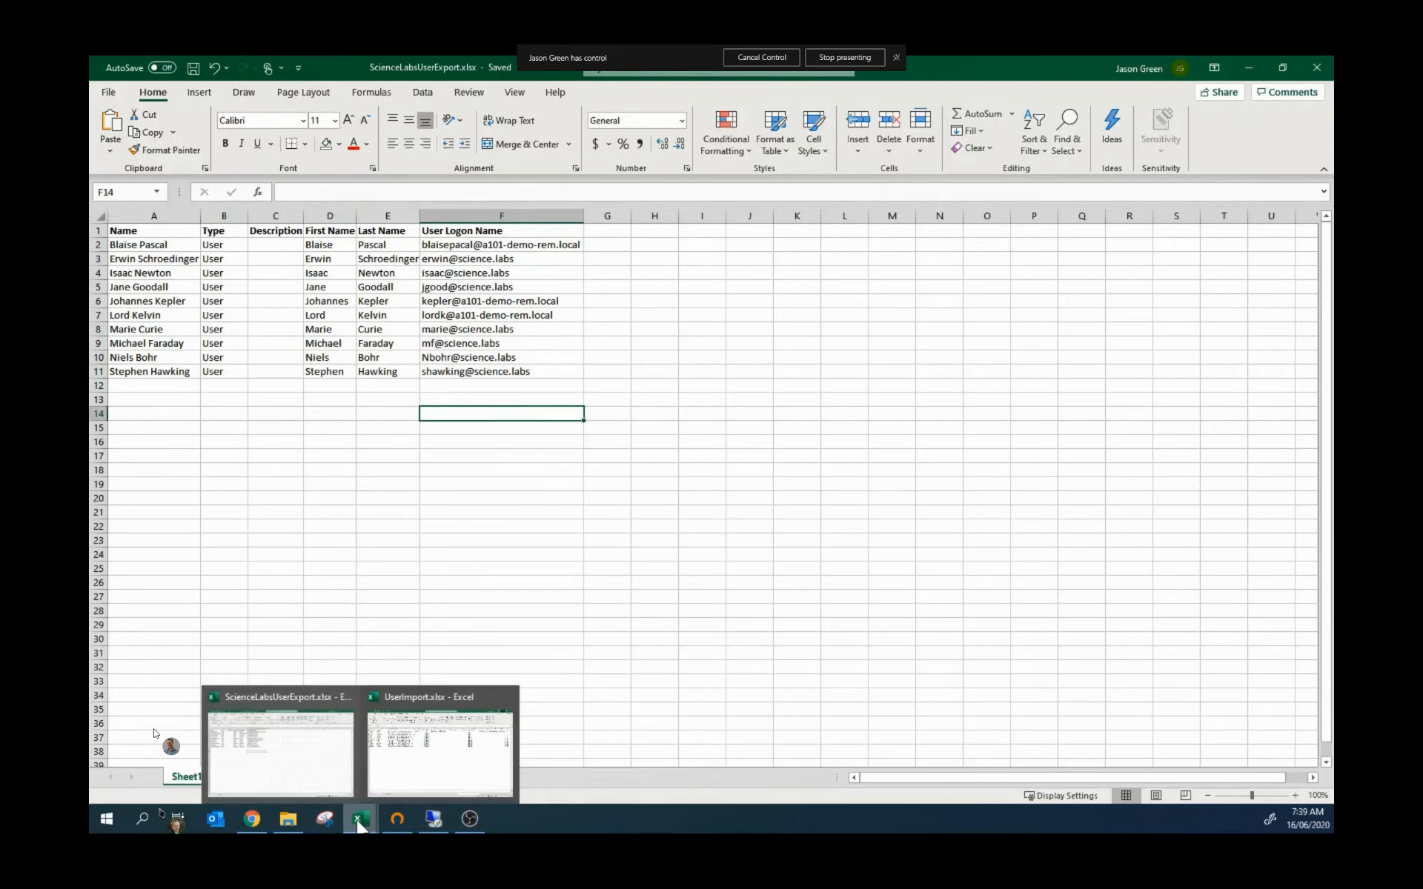
Step: In UserImport.xlsx, review the header row, example row, user names and UPN columns
click(439, 765)
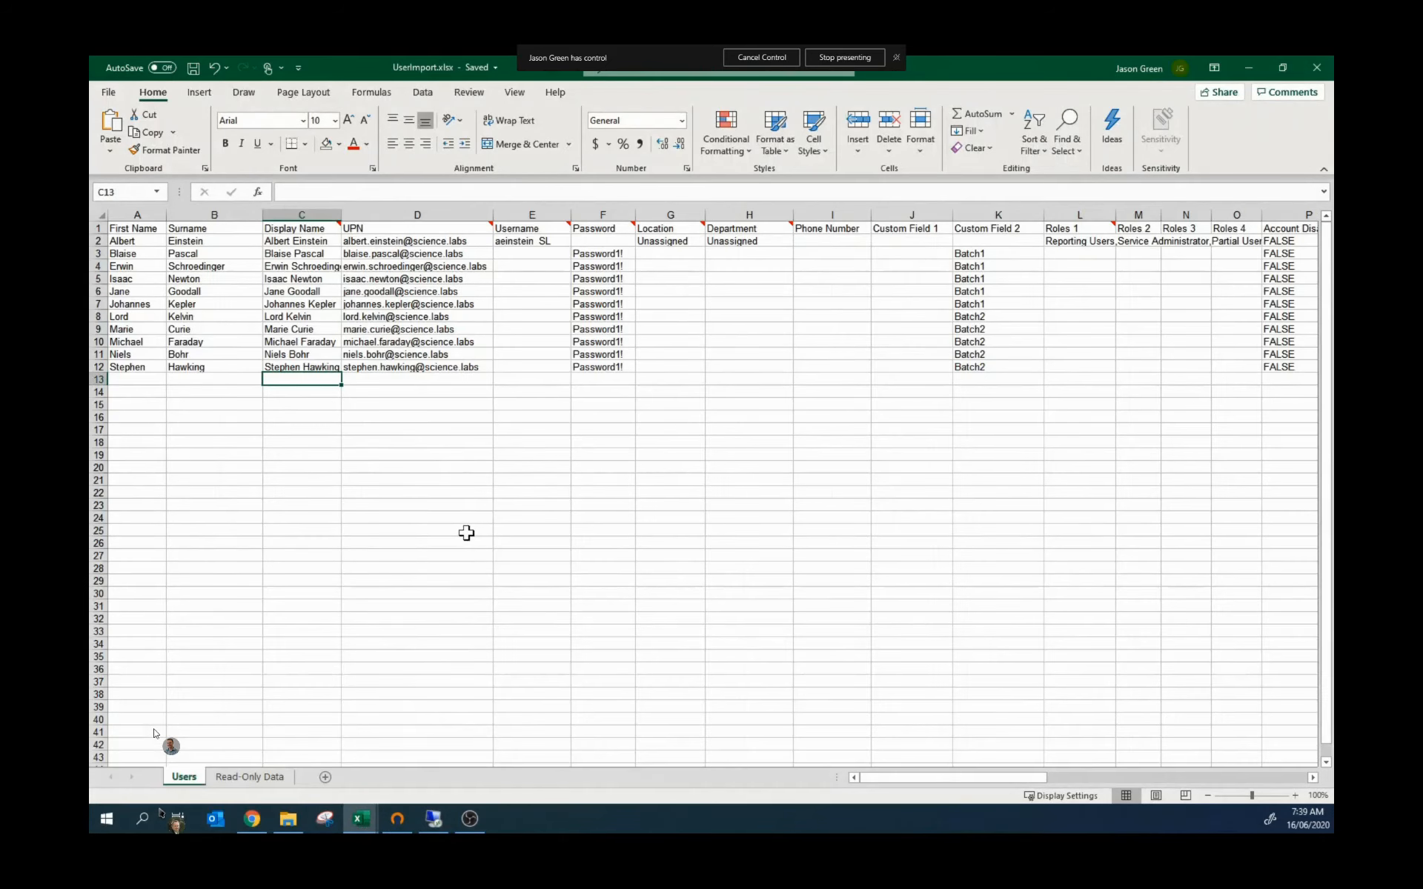
click(100, 227)
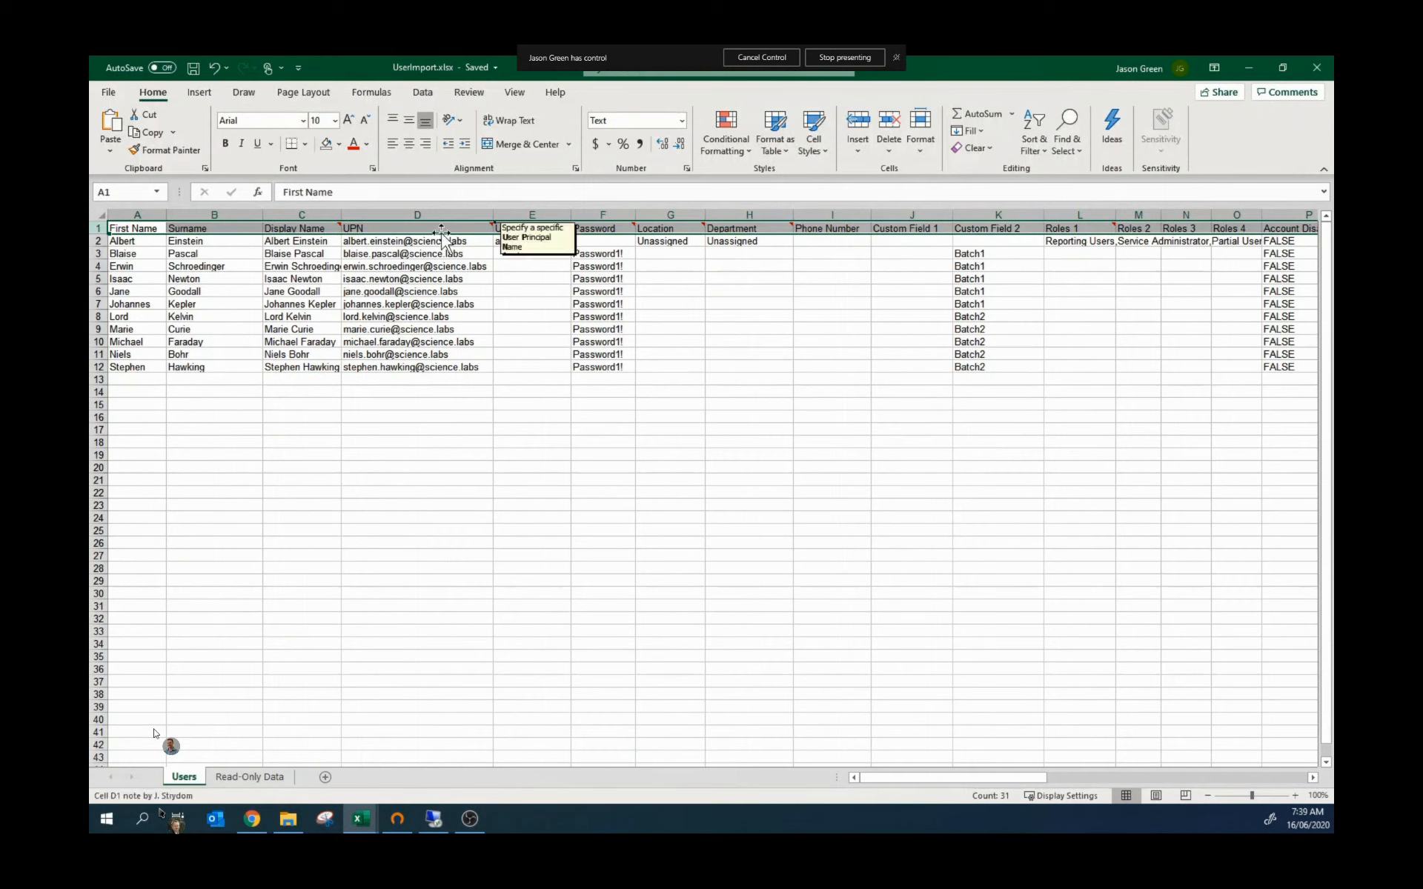
mouse_move(277, 227)
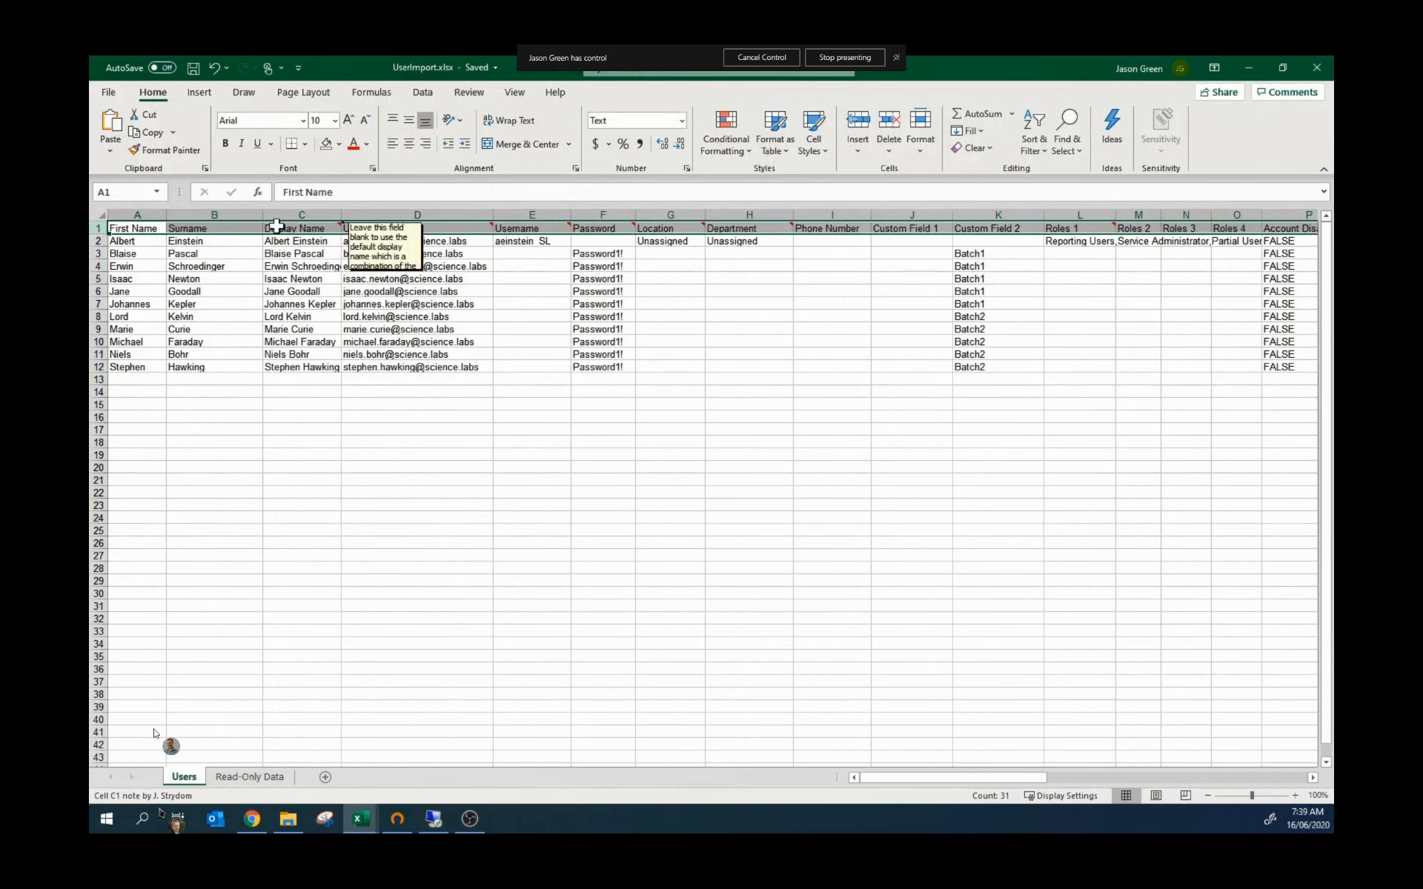
mouse_move(567, 227)
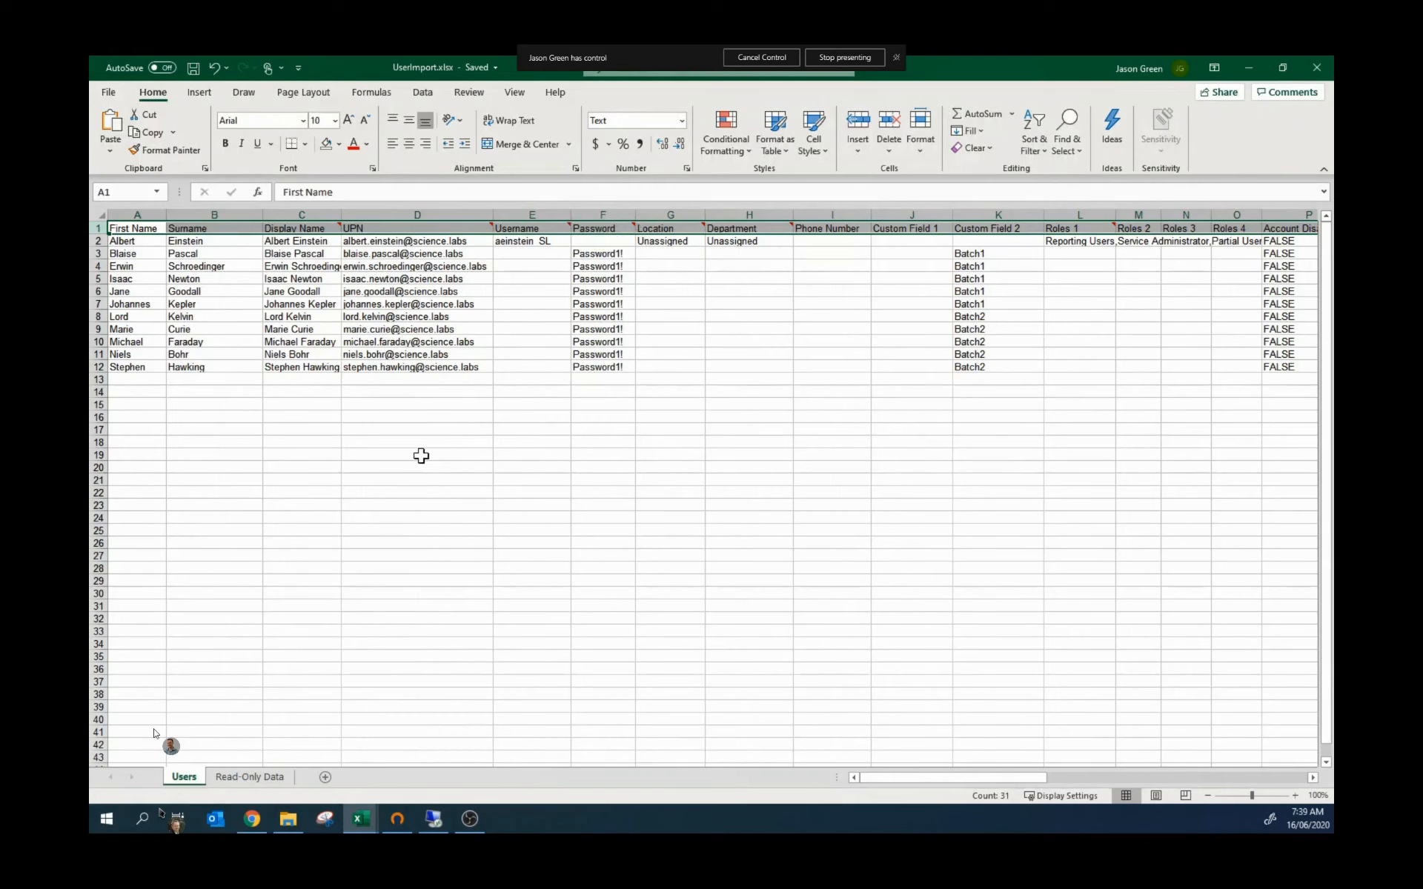
click(98, 241)
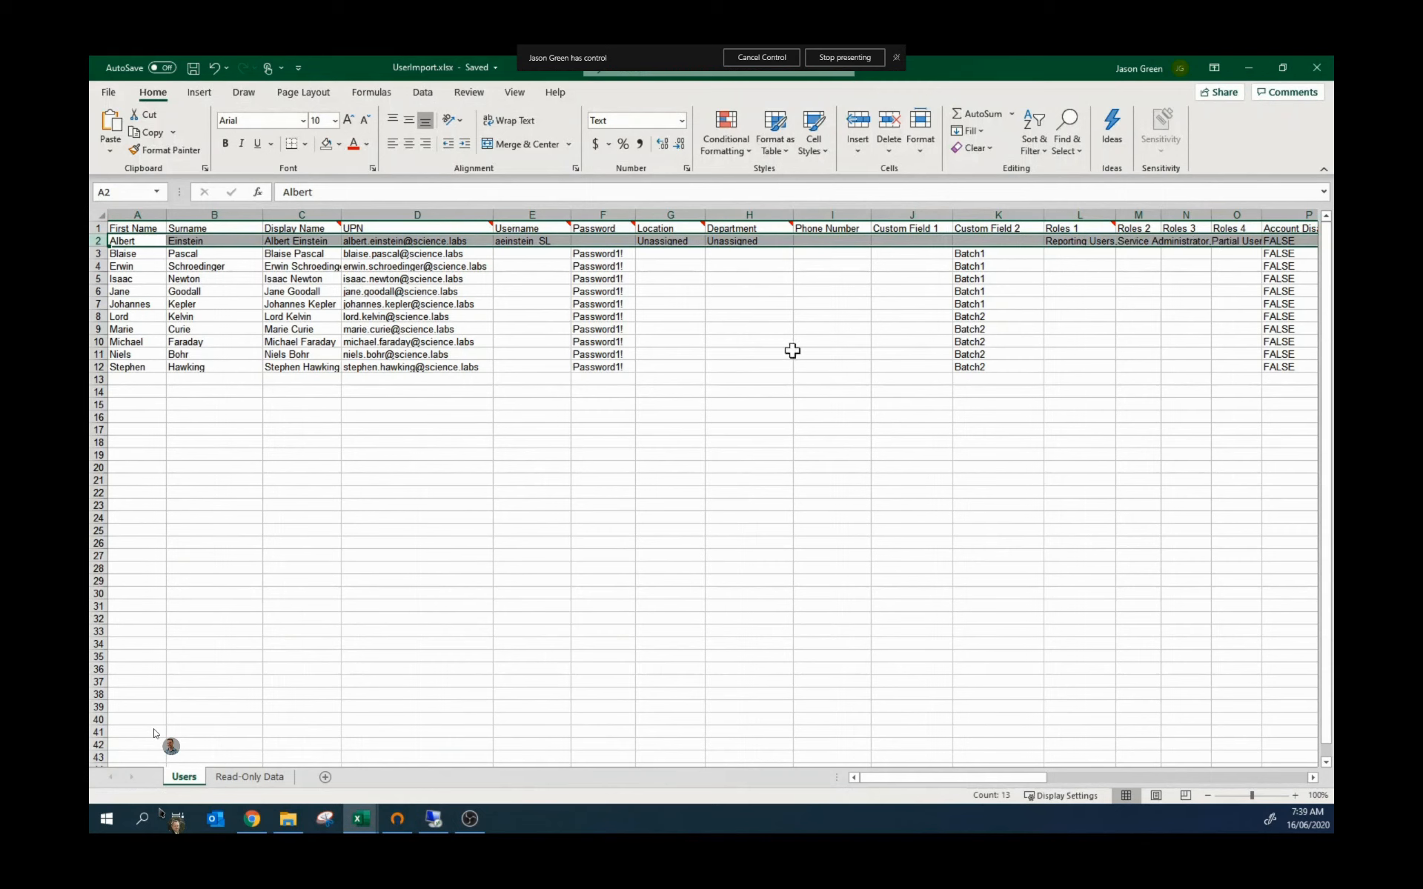
click(143, 252)
drag(143, 253, 286, 363)
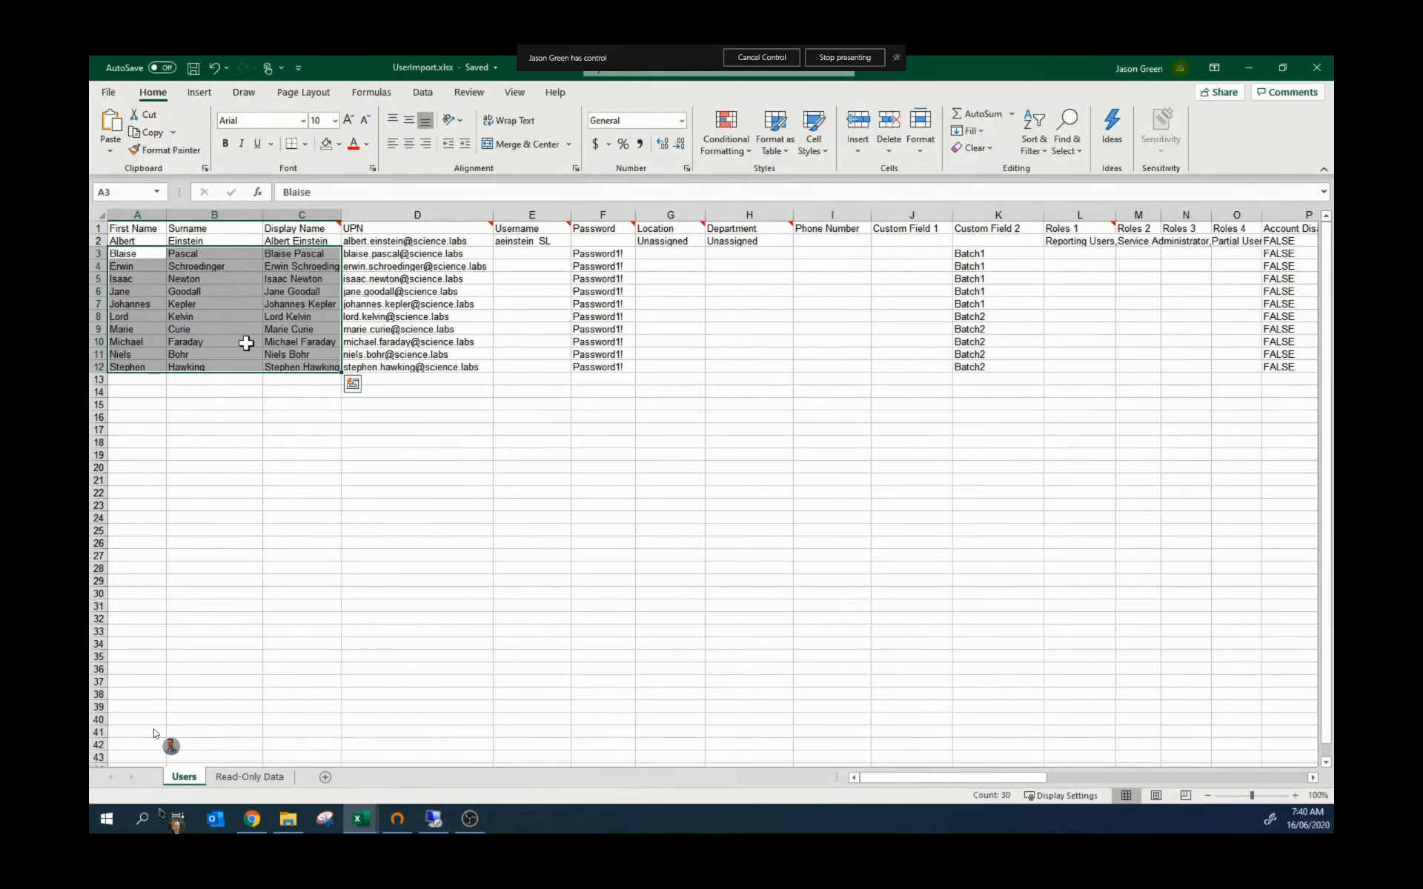
click(316, 255)
drag(379, 254, 379, 365)
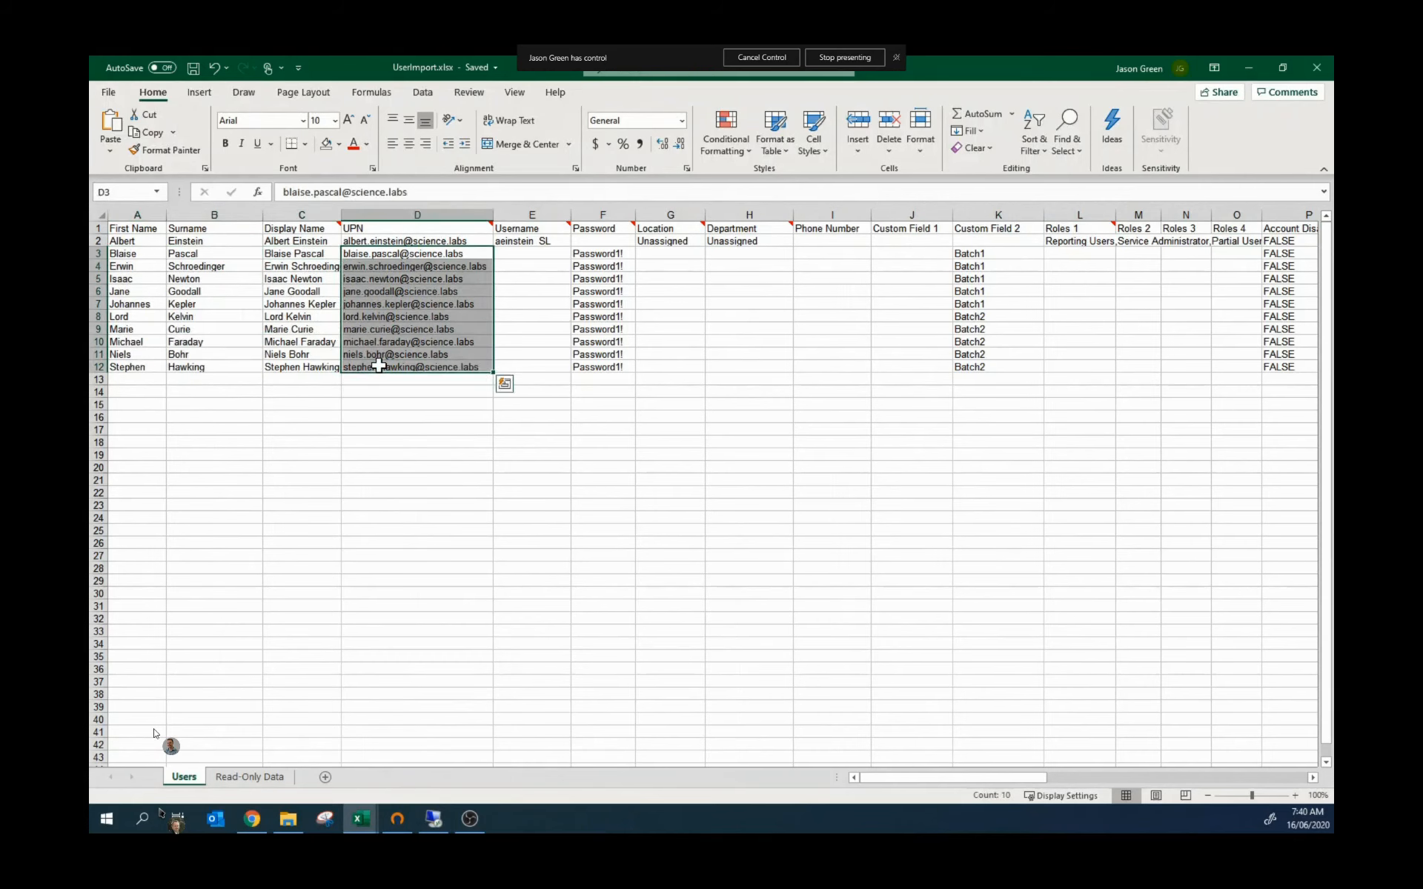
click(375, 380)
mouse_move(491, 229)
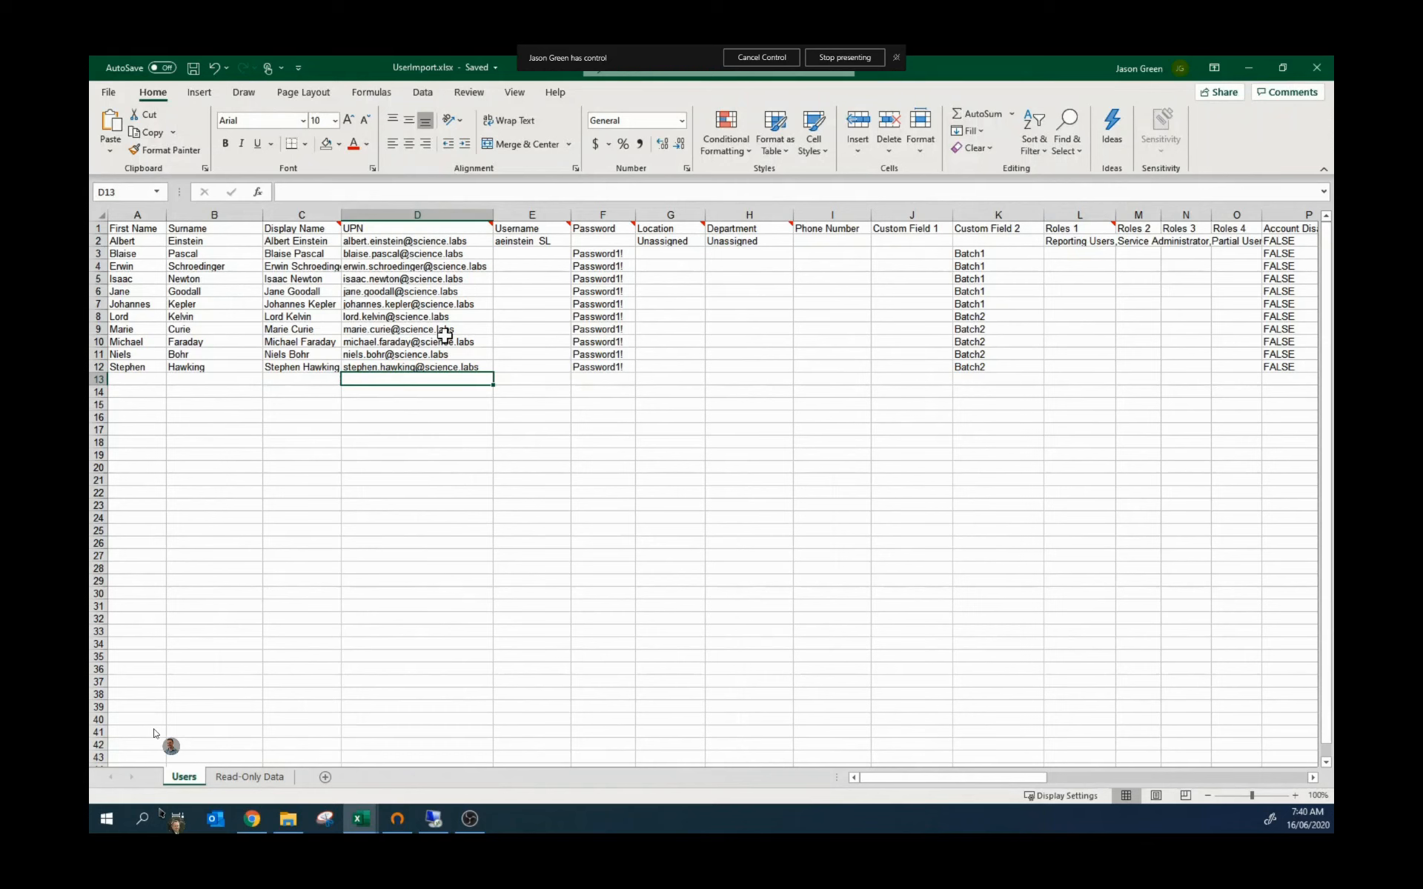
Step: Paste the same password into all ten users' password cells, F3:F12
drag(596, 253, 603, 369)
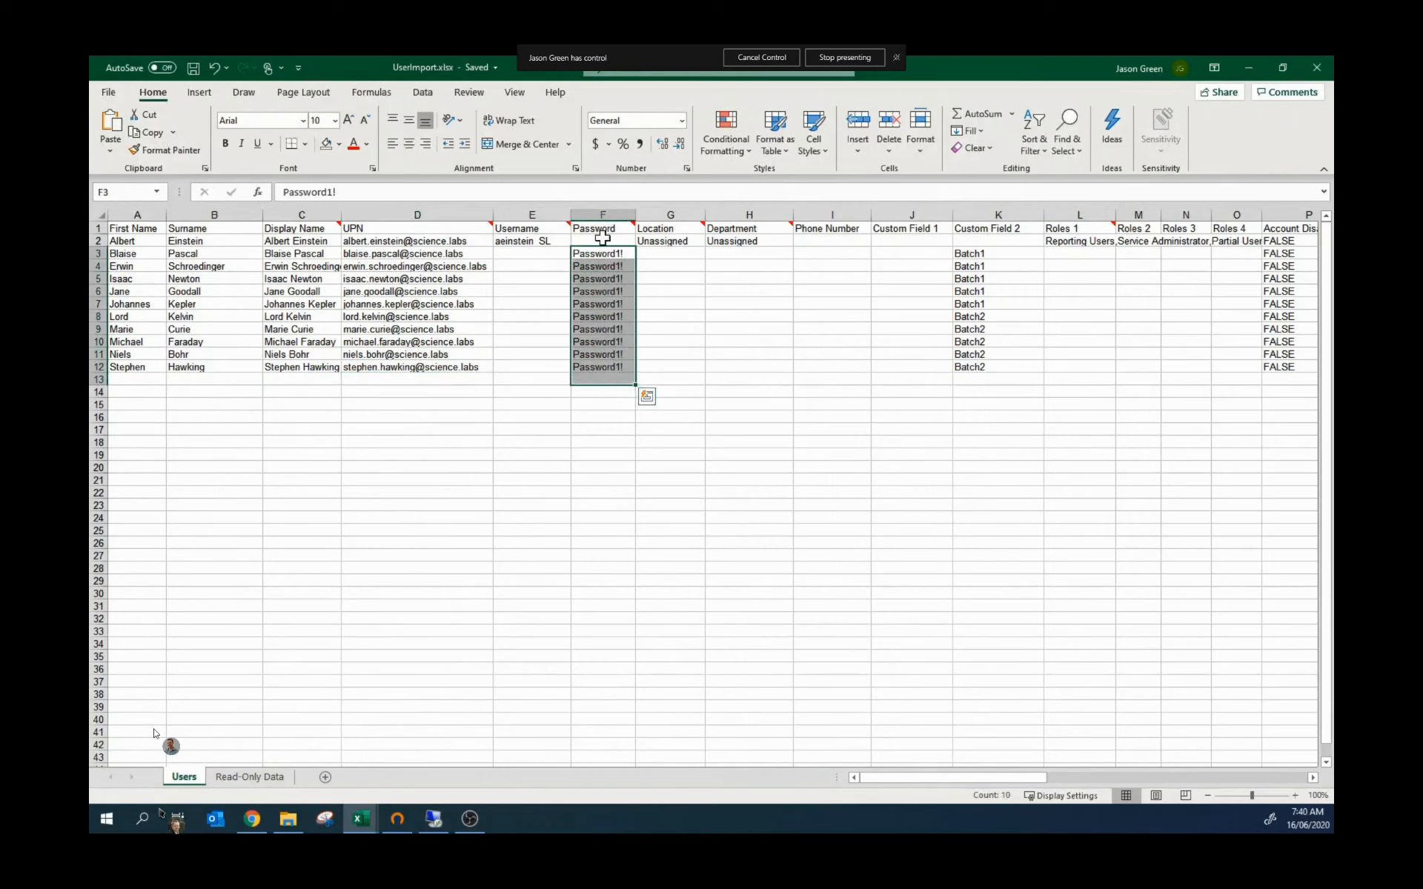
click(604, 240)
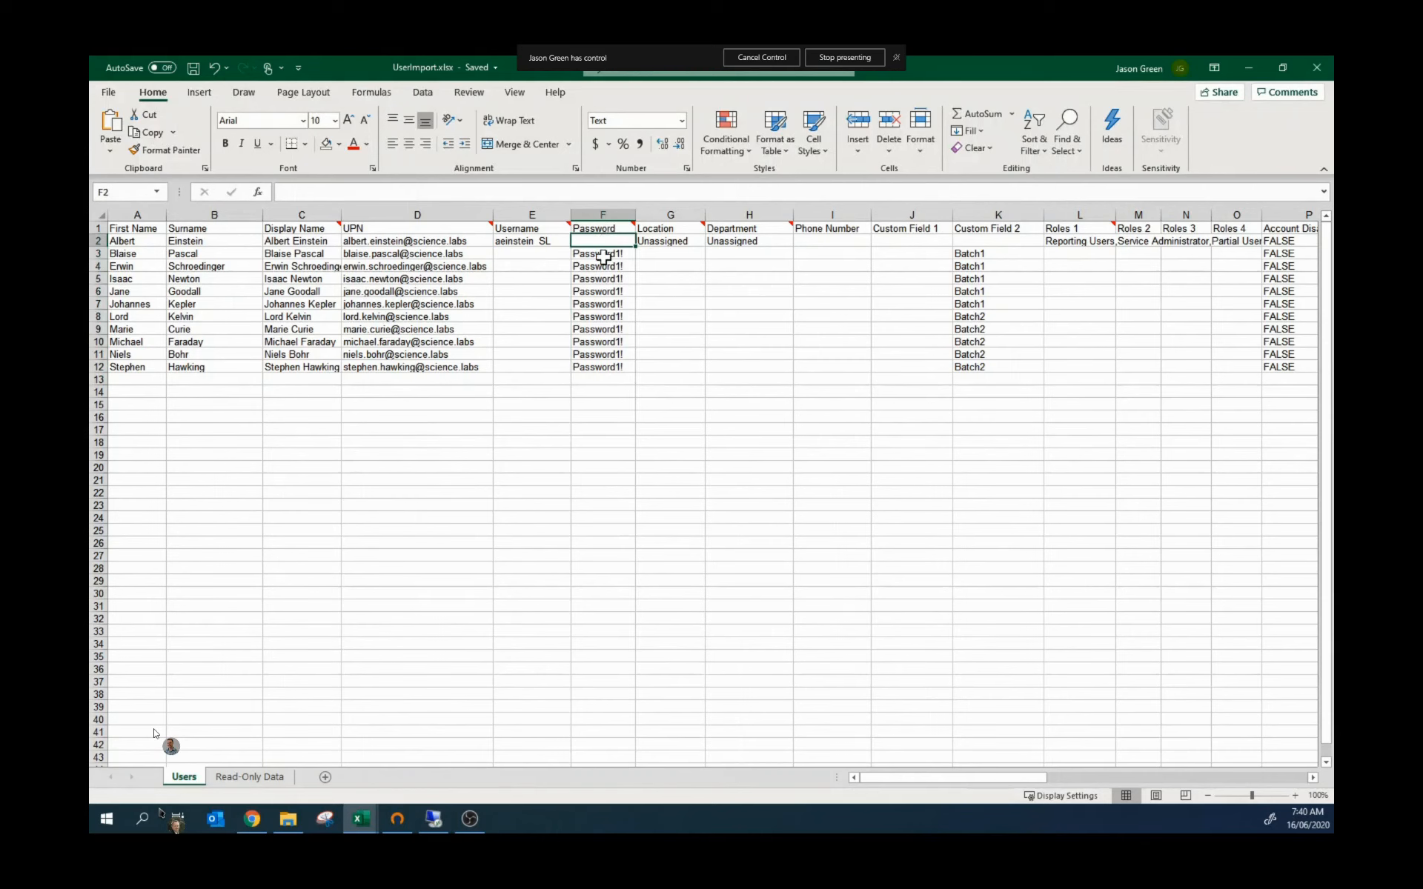
drag(603, 254, 602, 367)
key(ctrl+v)
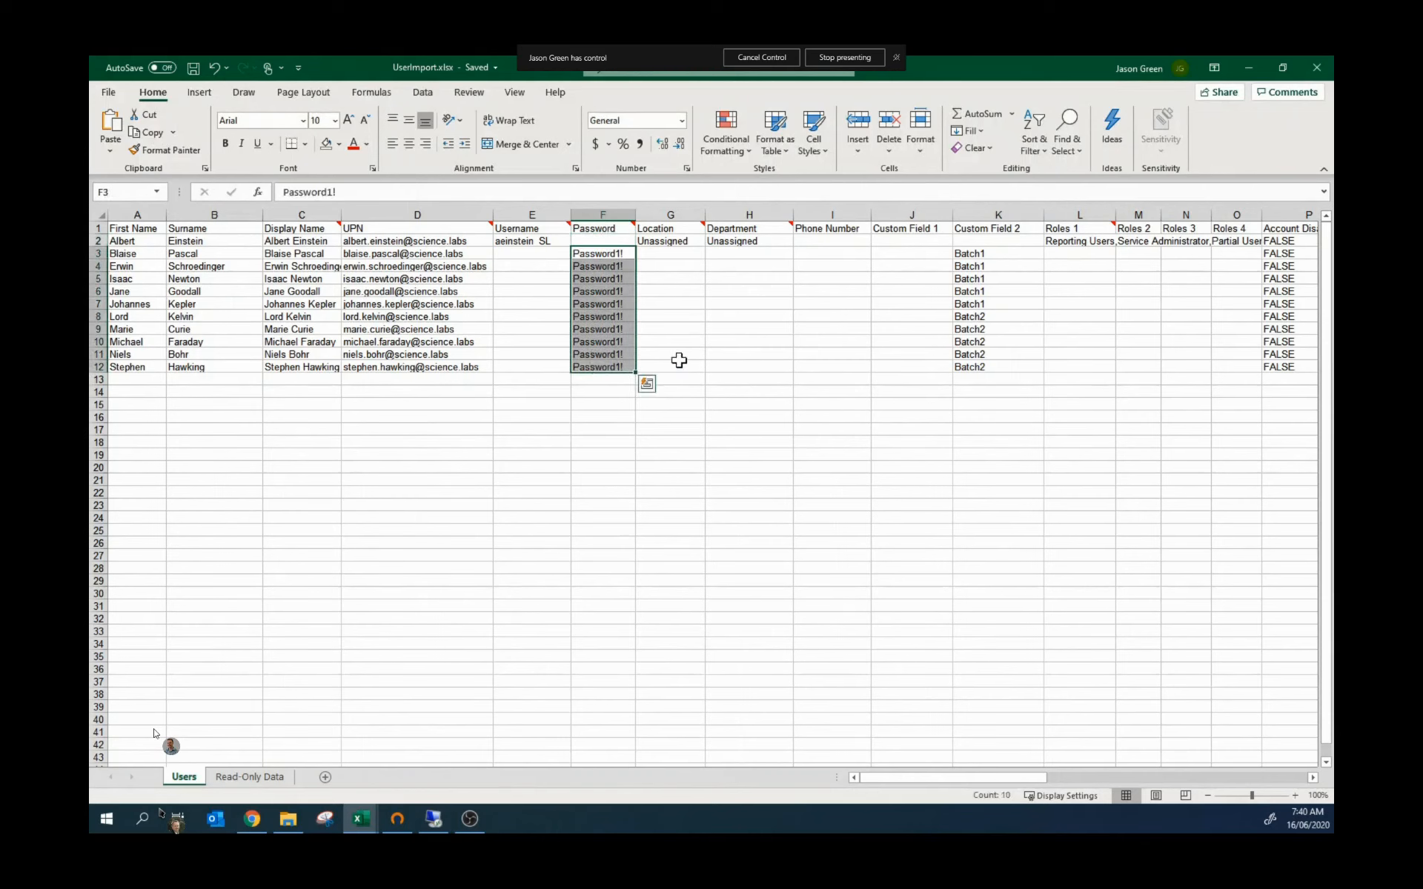
click(680, 365)
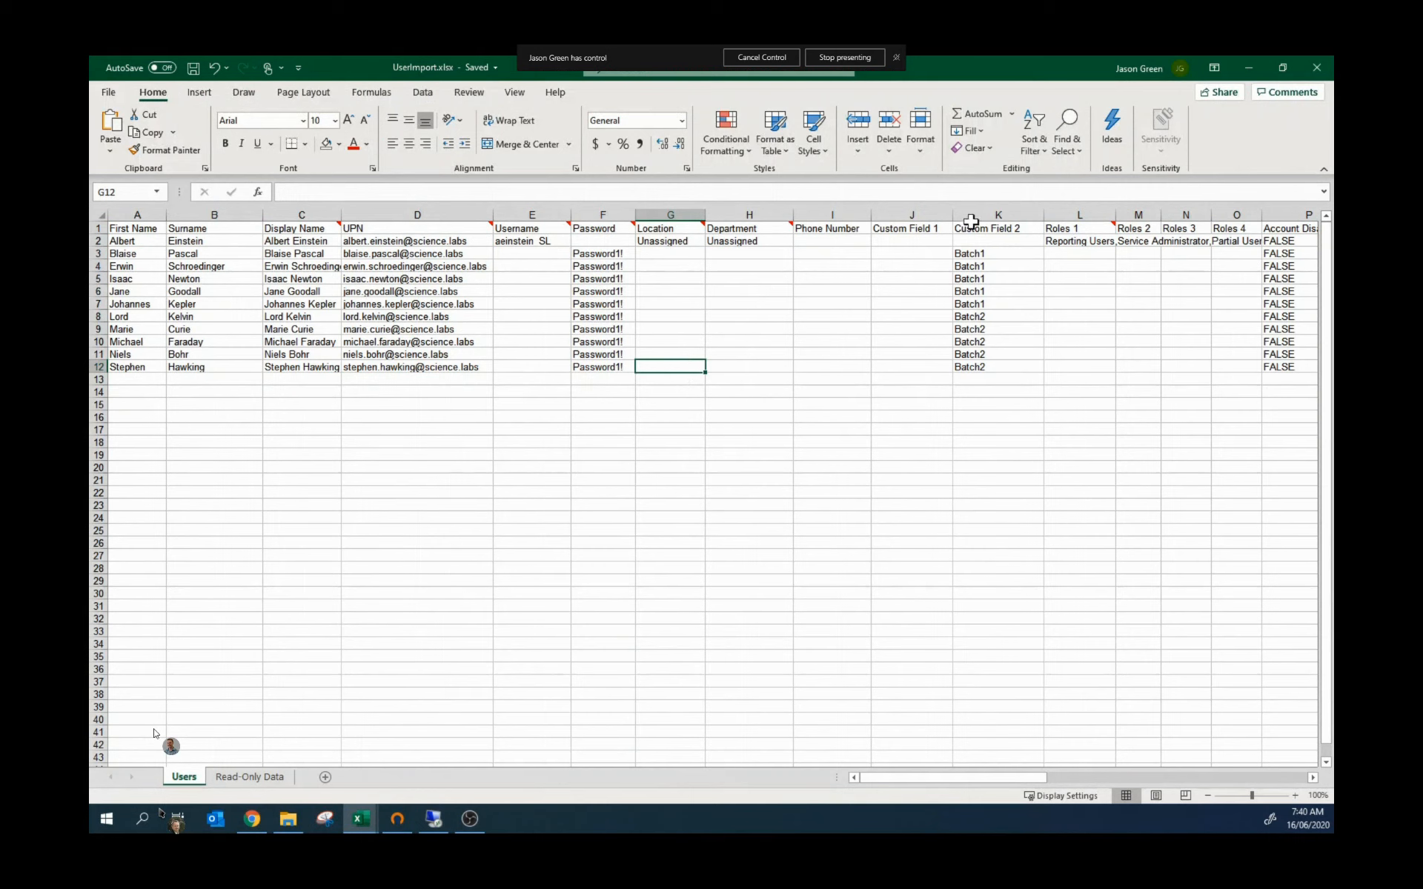
Step: Check the Location, Department and Custom Field heading notes and the Batch1/Batch2 values
click(926, 227)
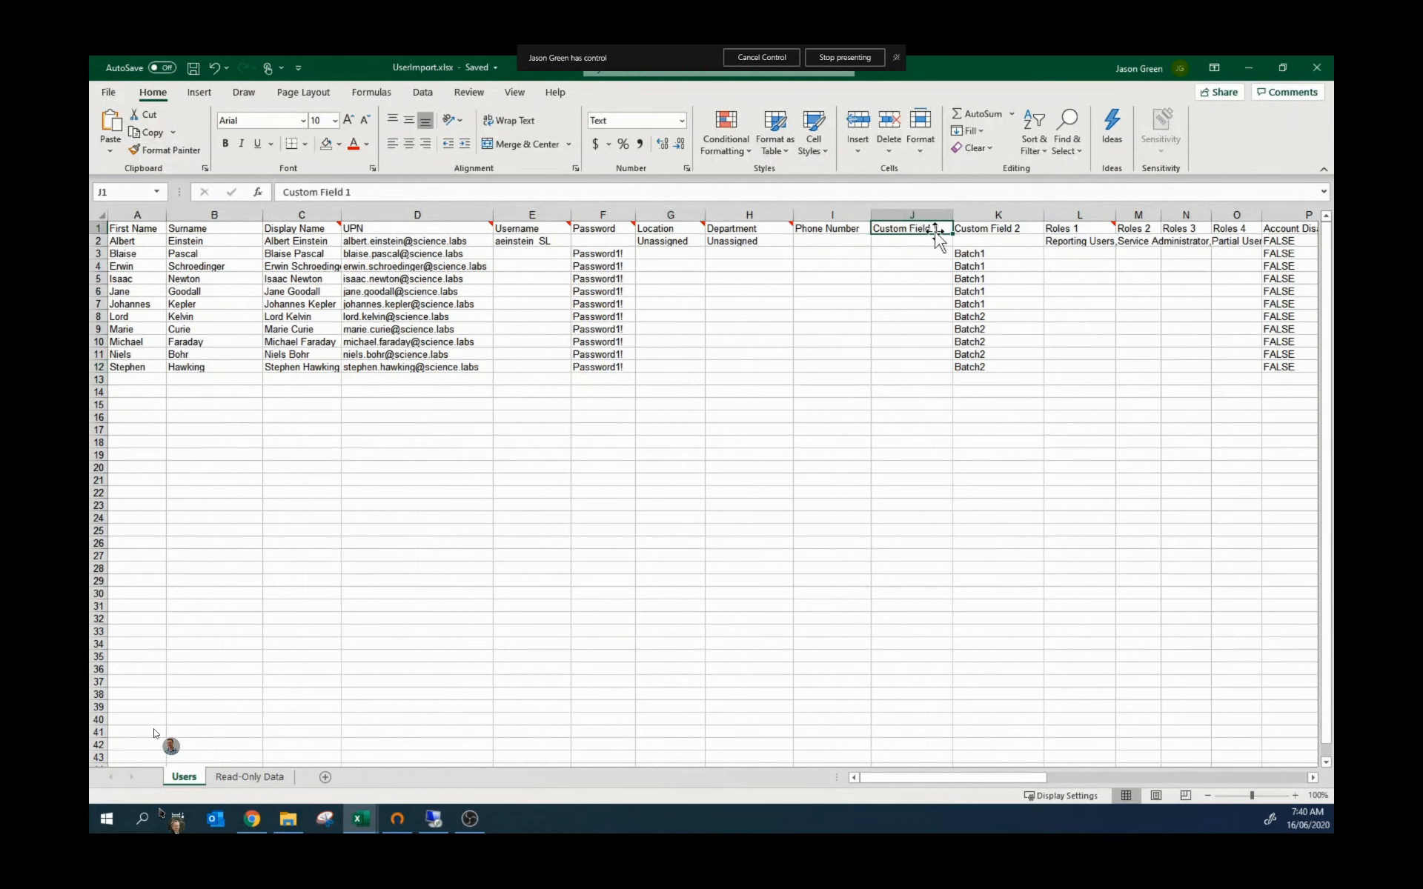
click(667, 229)
click(734, 230)
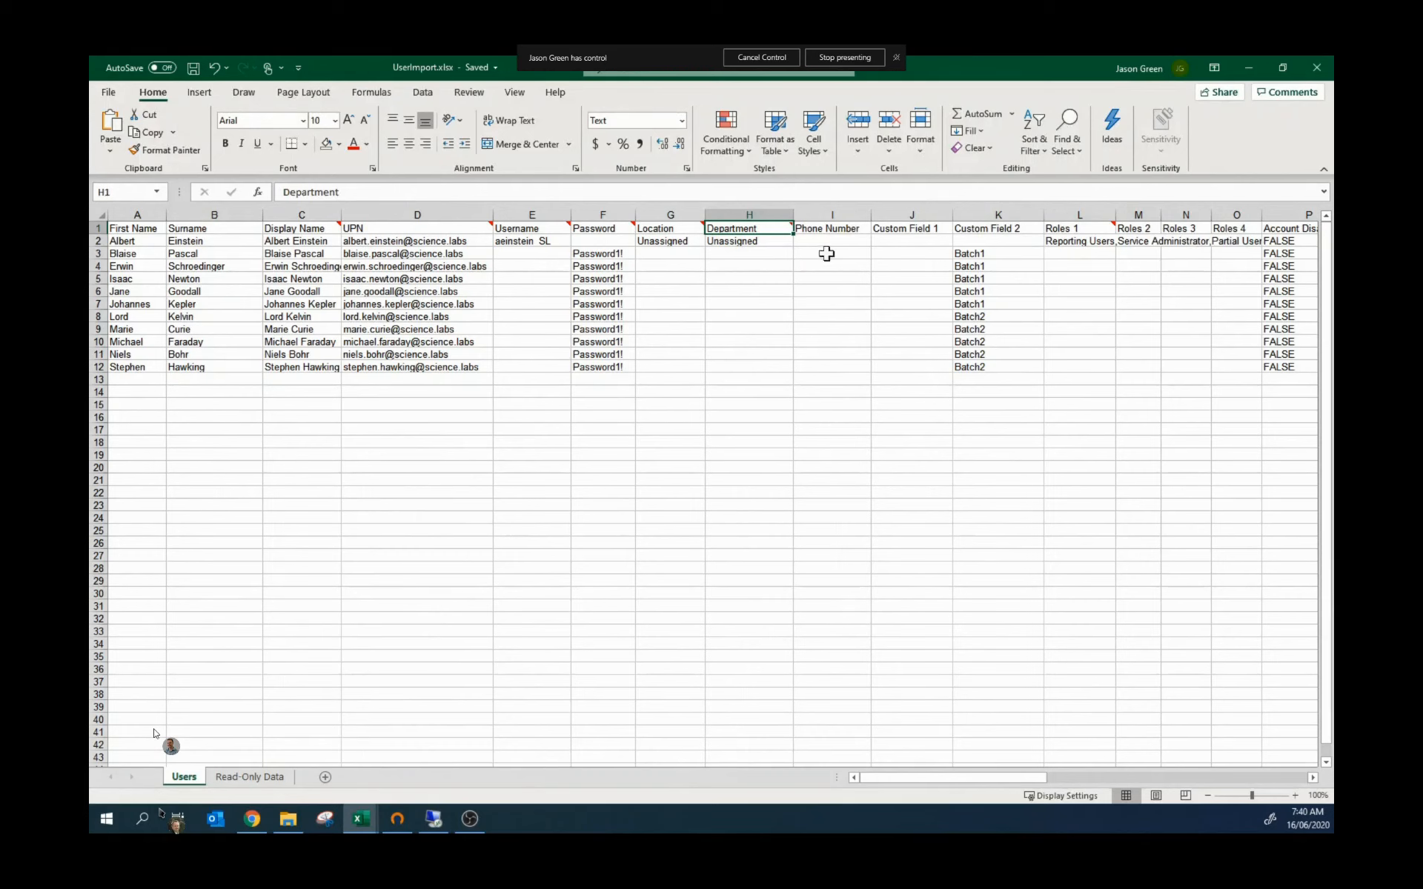
click(981, 229)
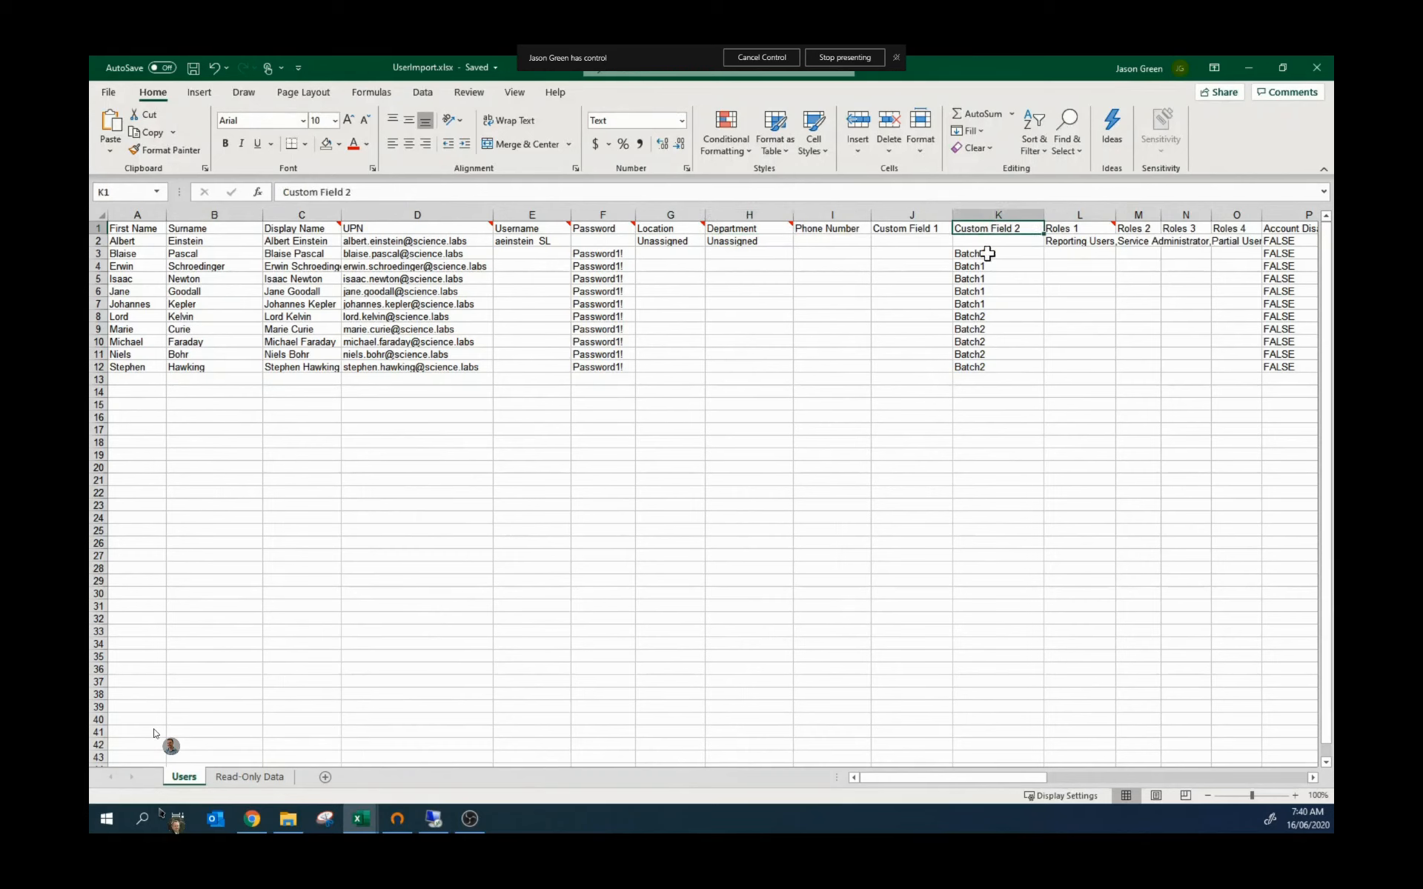
drag(987, 254, 984, 367)
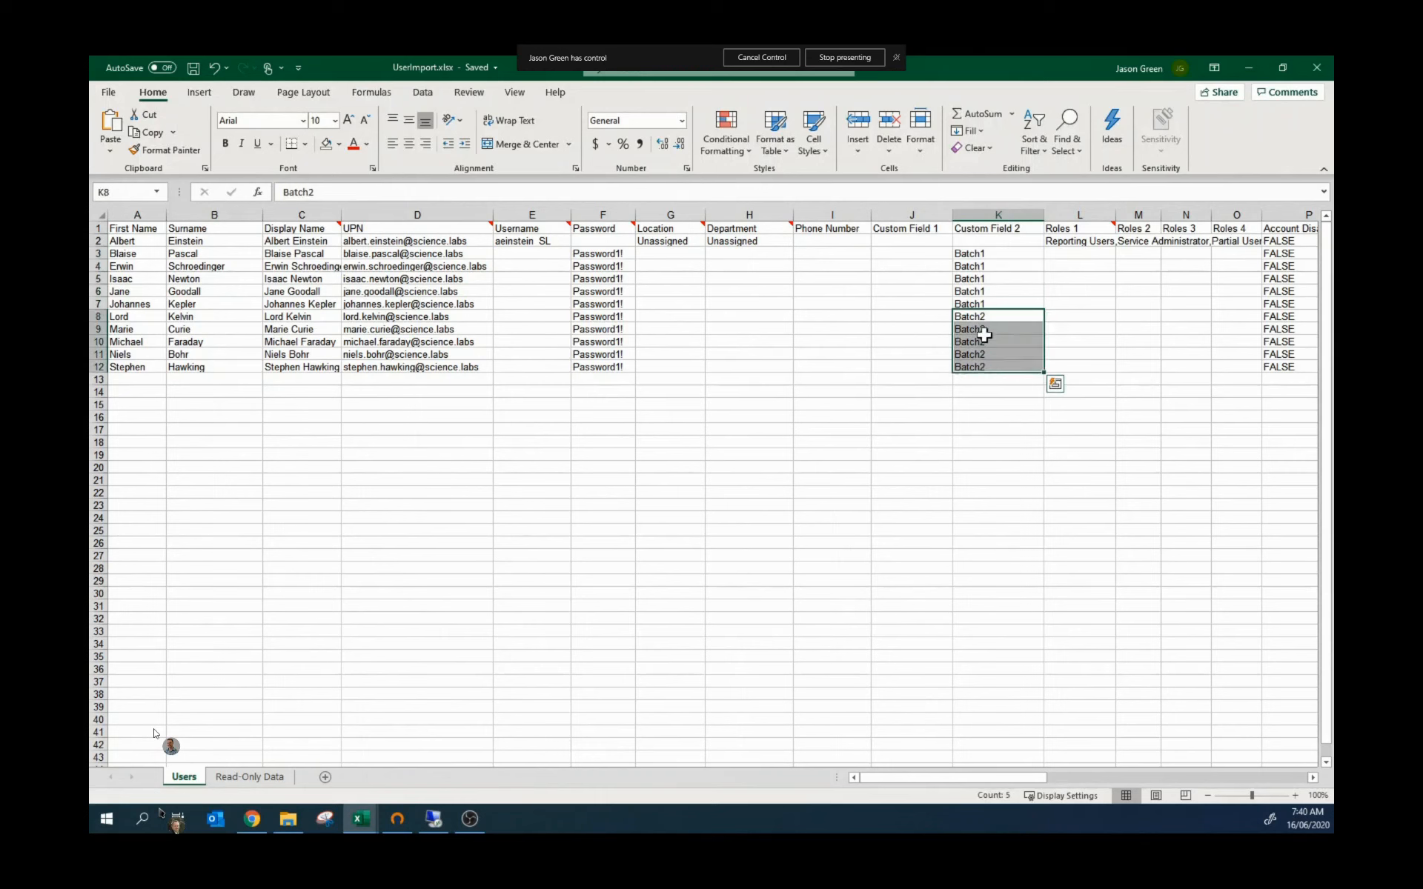
click(863, 398)
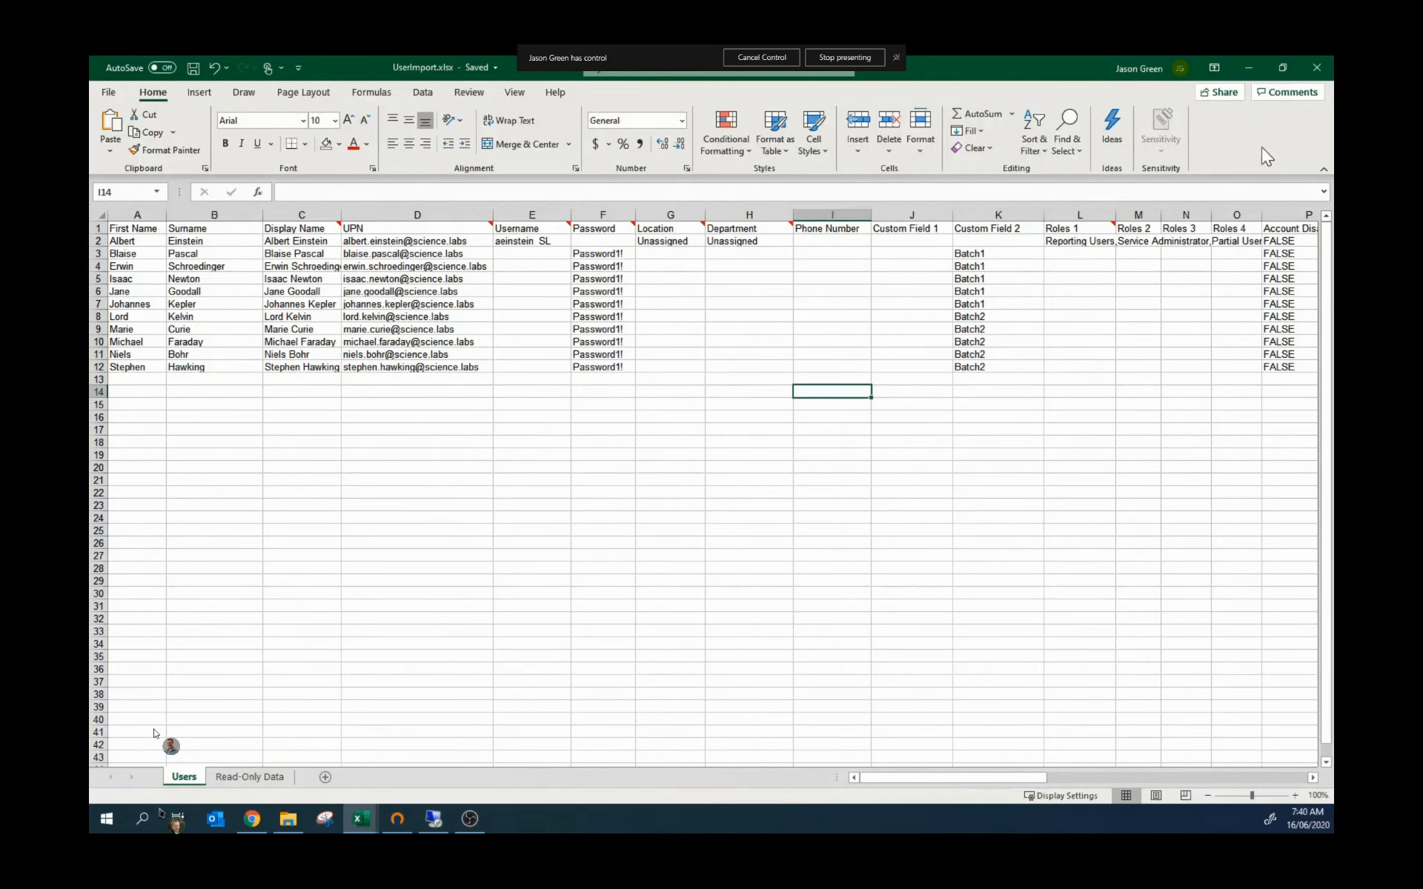
Step: Minimise Excel and the remote session and return to Atria's User Import page
click(1246, 66)
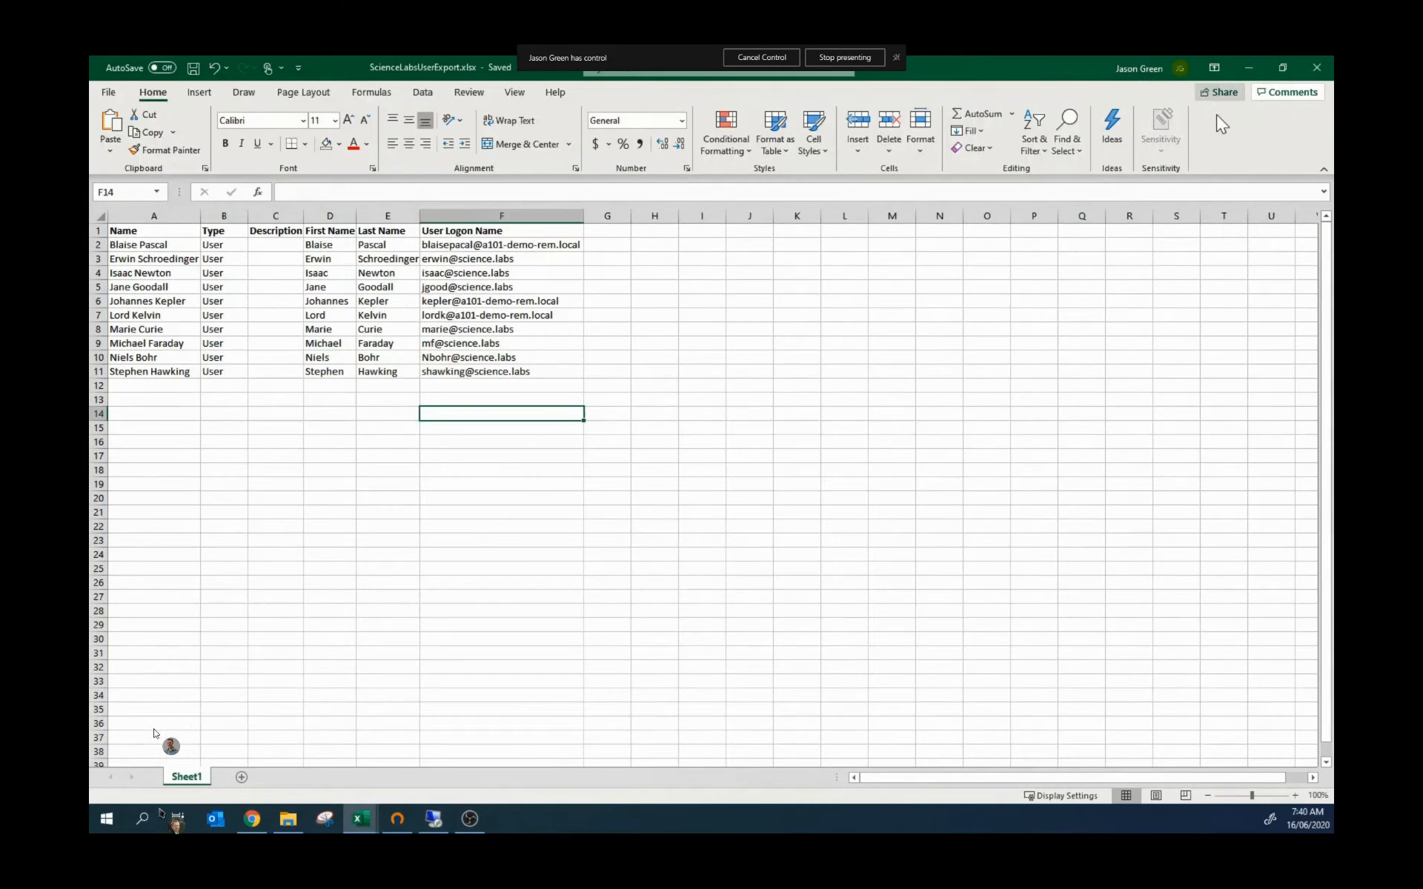
click(434, 819)
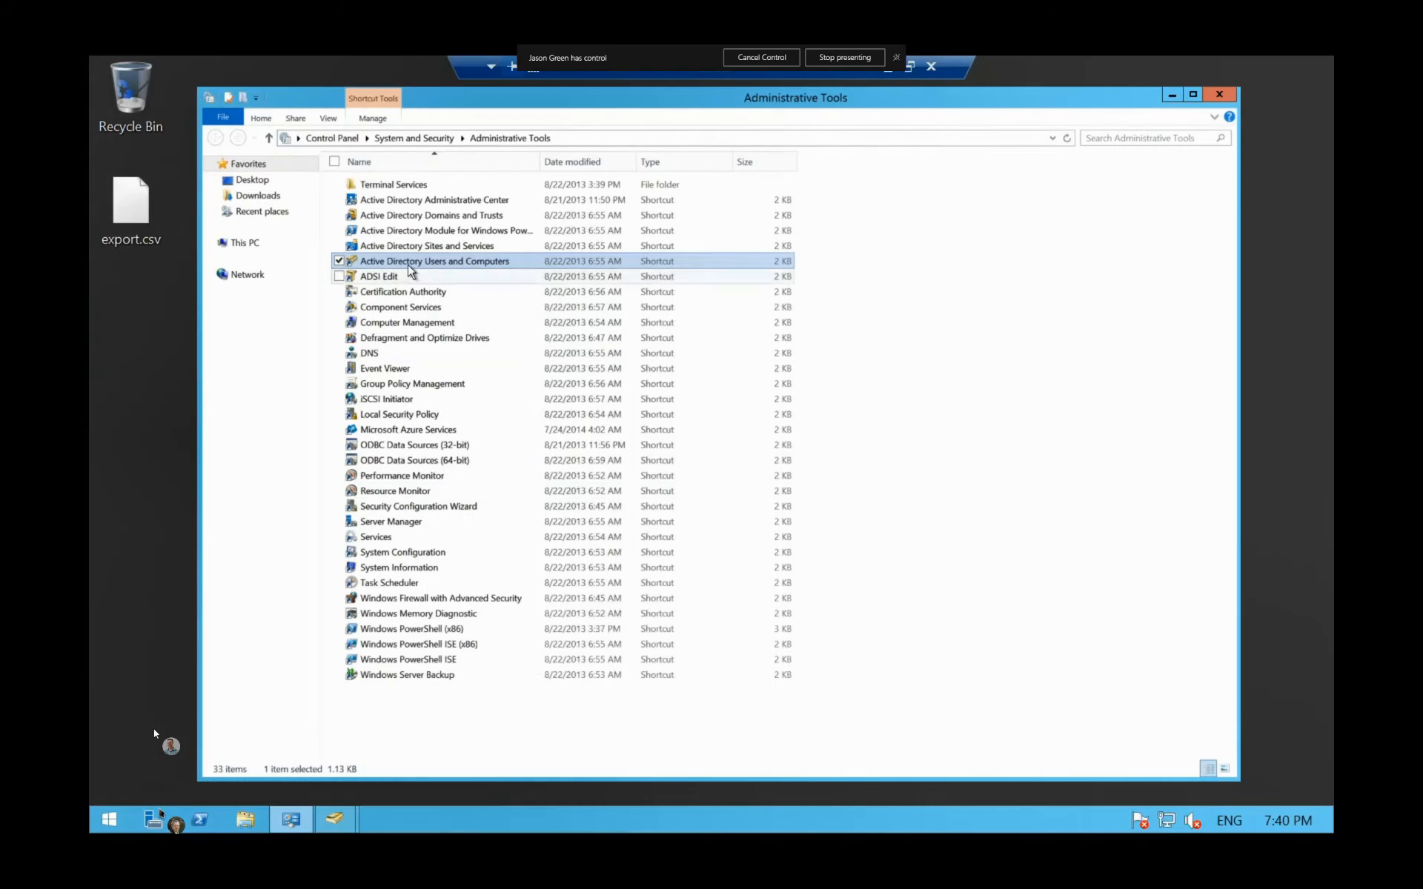
click(889, 70)
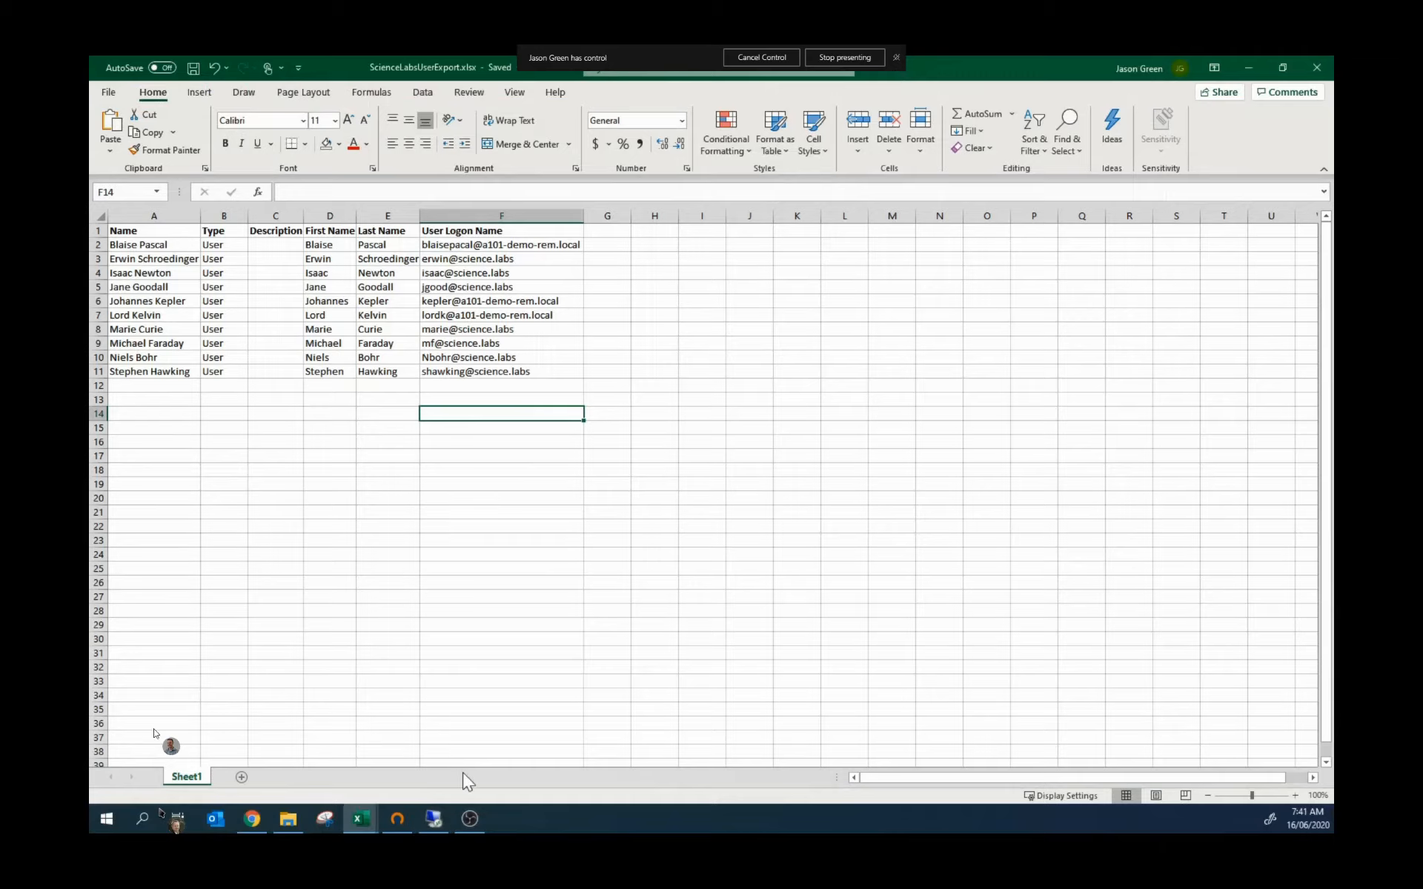
click(252, 821)
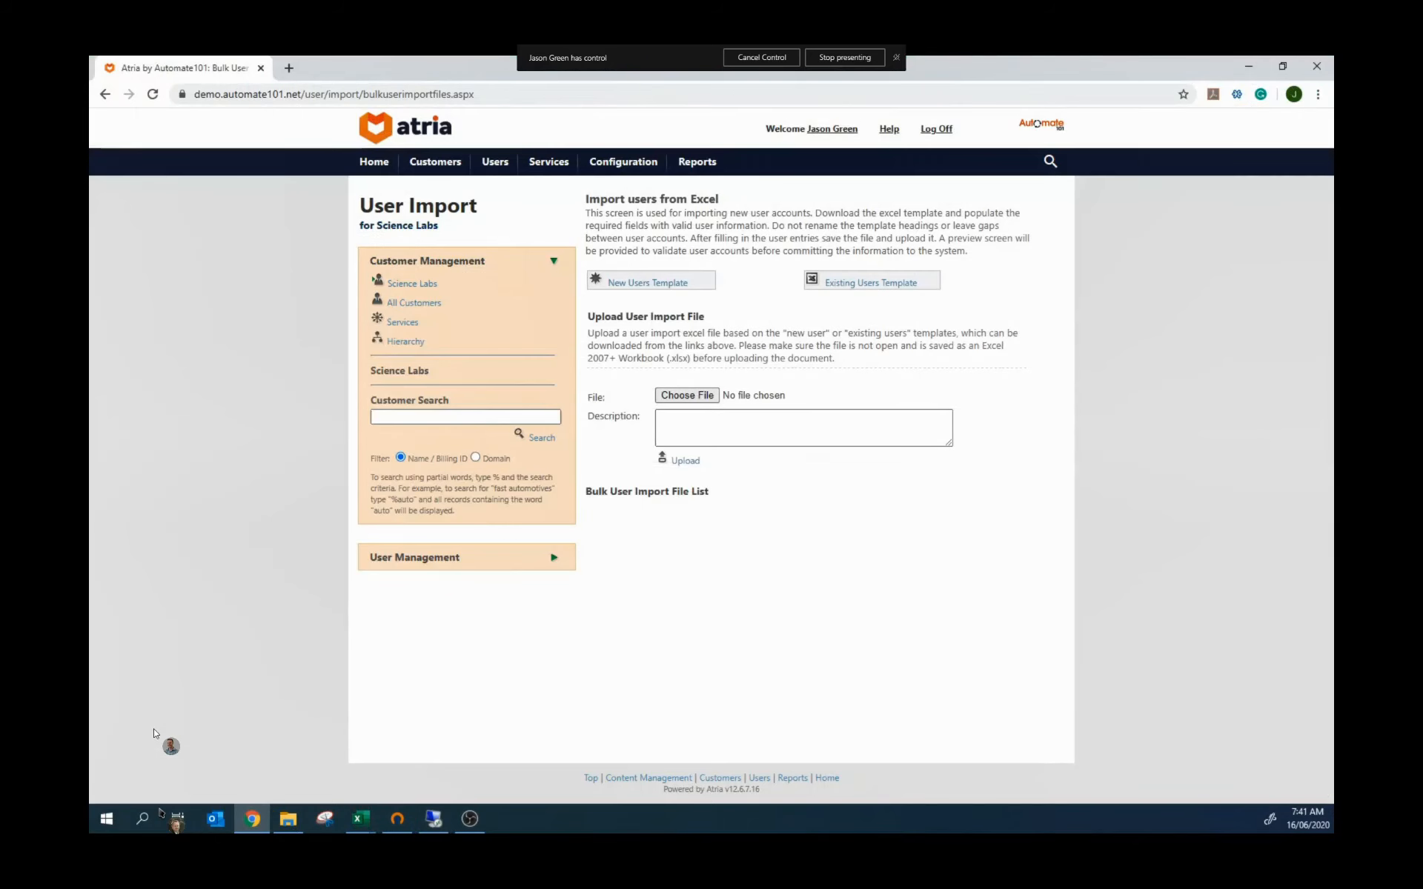
Step: Upload UserImport.xlsx through the bulk user import form
click(687, 397)
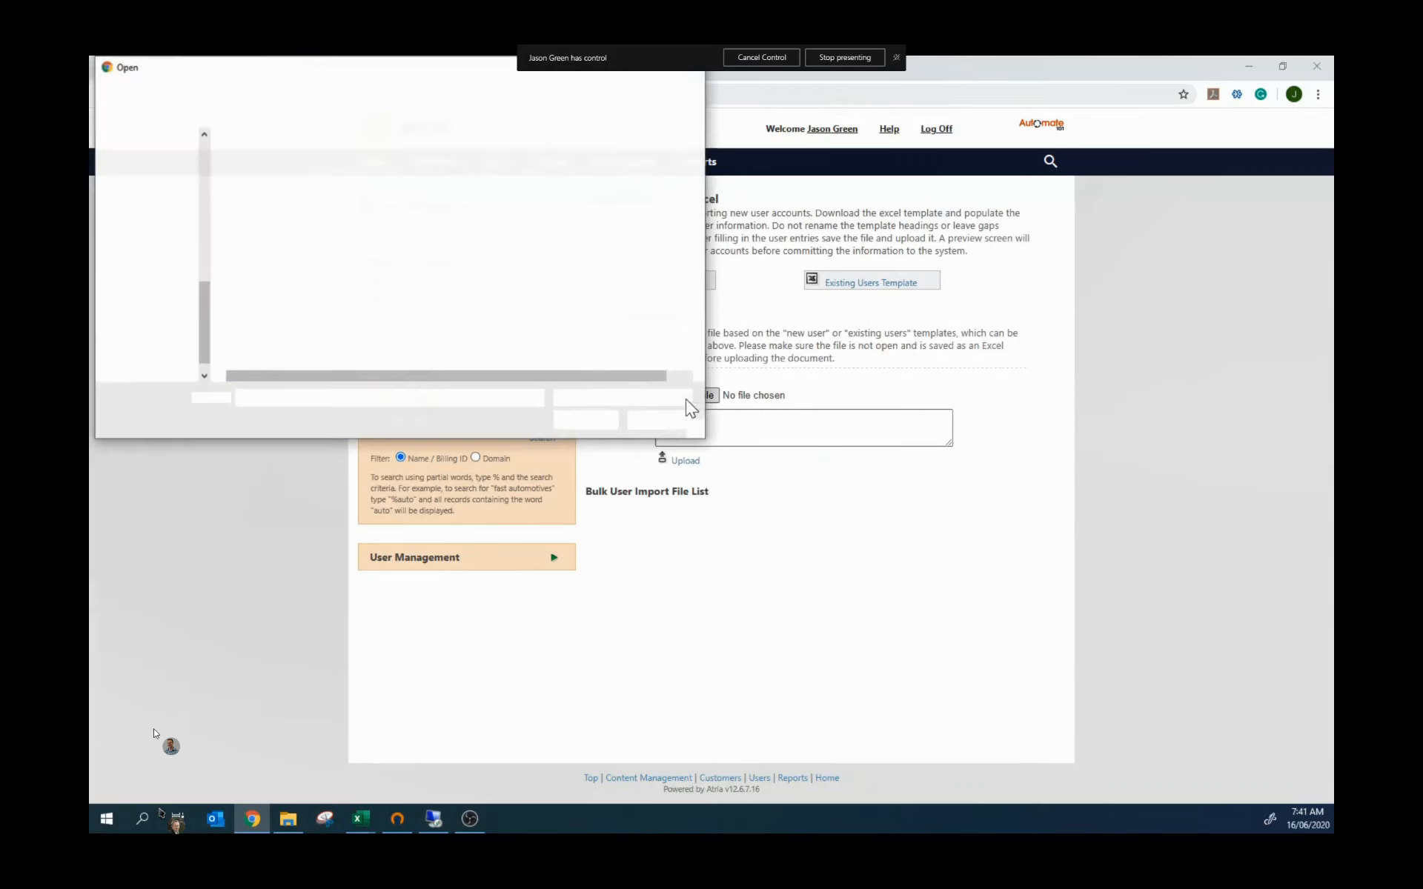
click(271, 206)
click(596, 417)
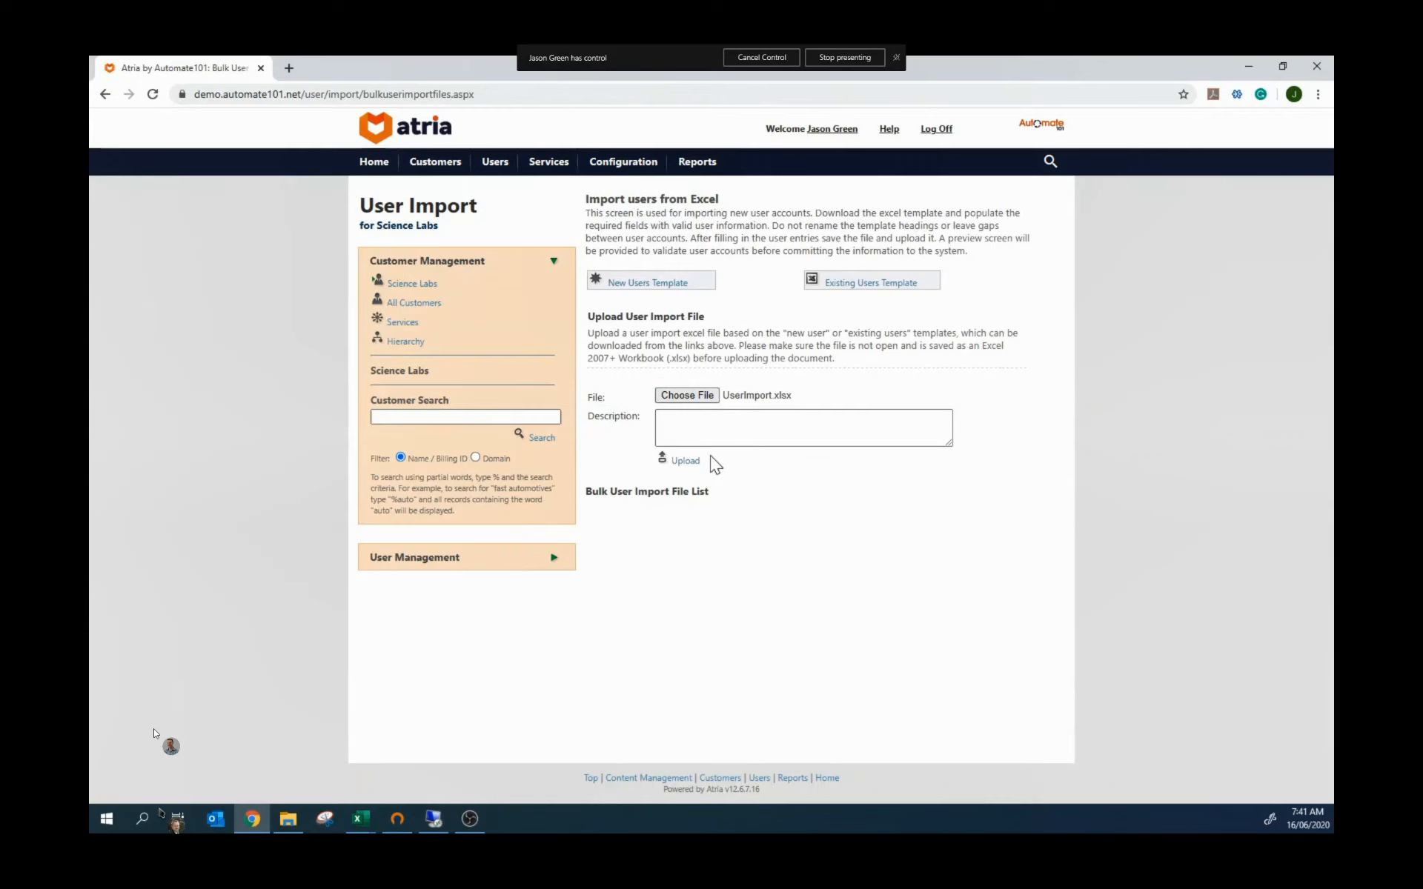
click(679, 461)
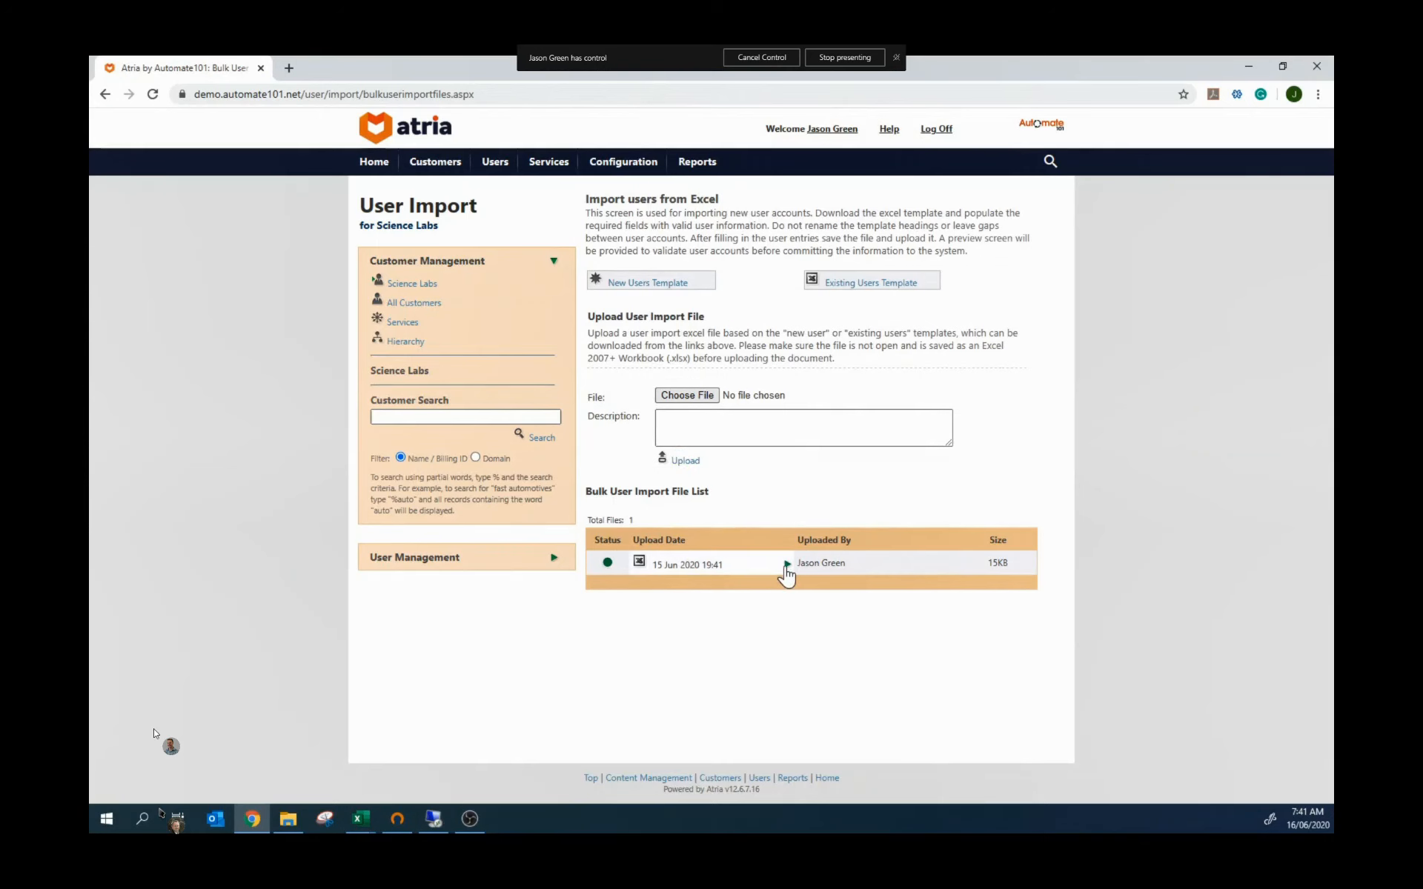
Step: Expand the uploaded file's row and open its Import preview
click(785, 565)
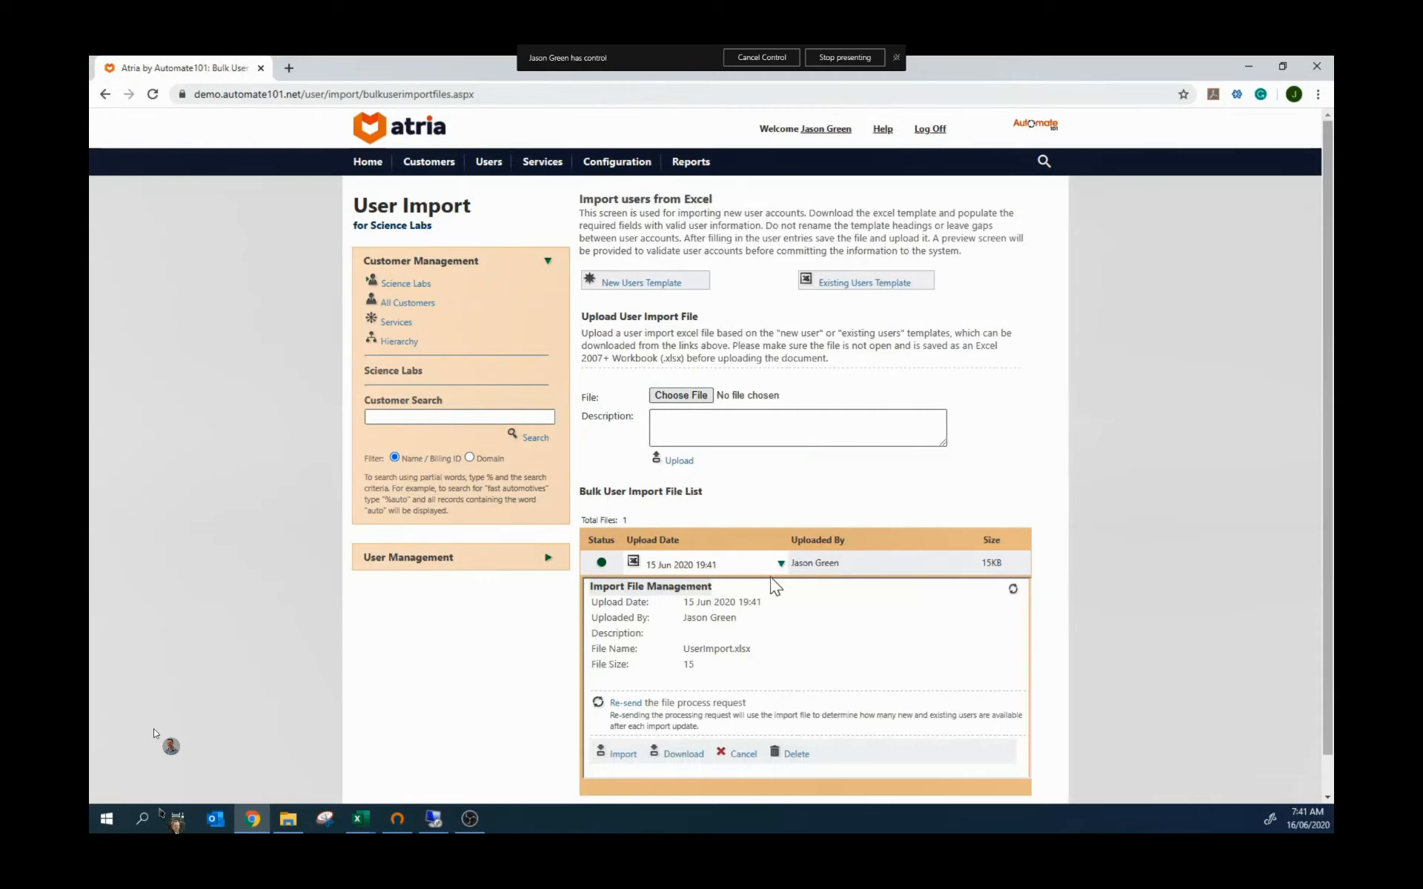
scroll(770, 578, down, 1)
click(614, 715)
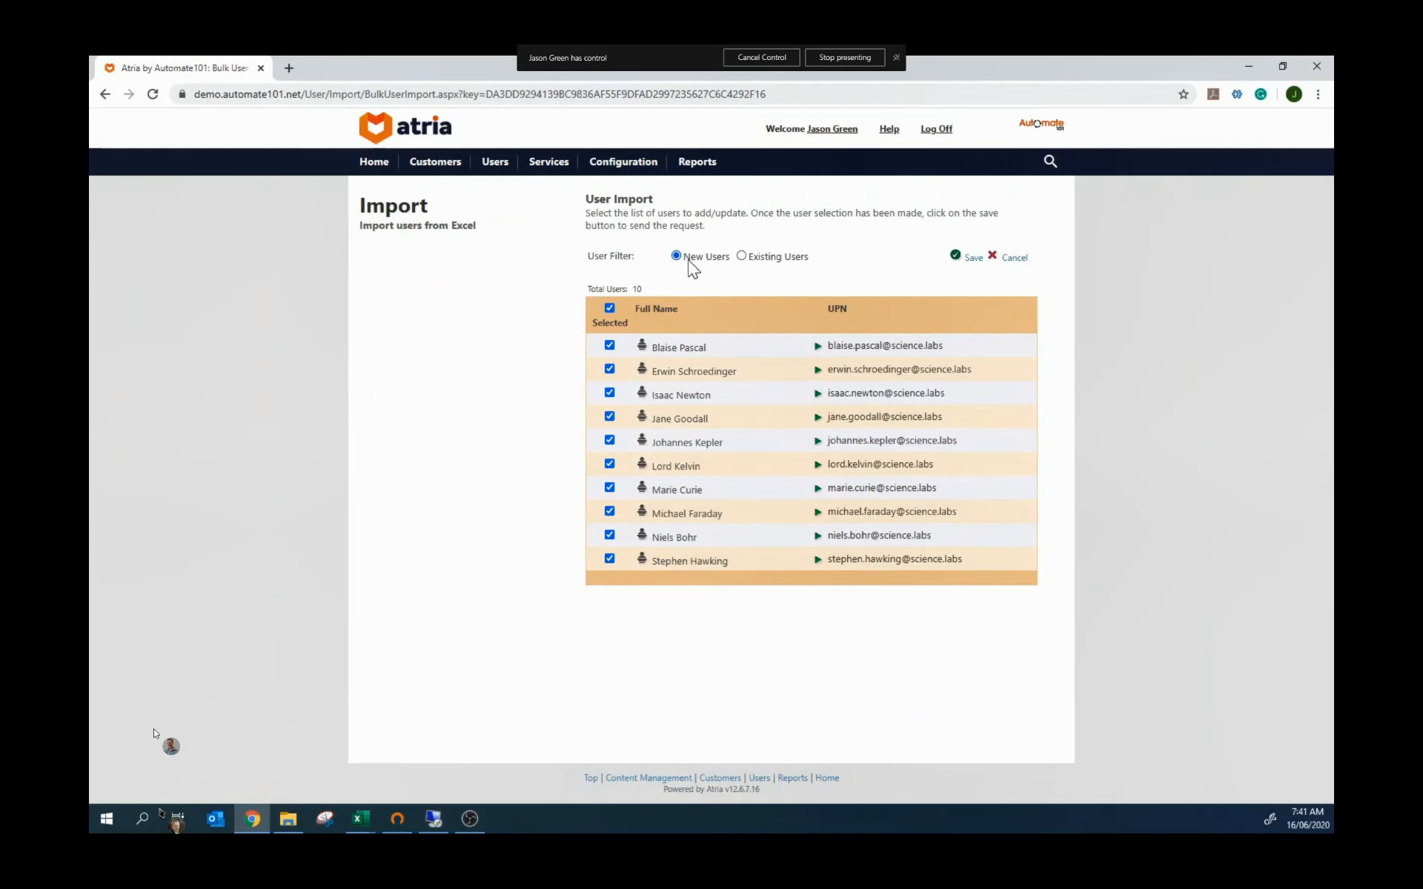
Step: Compare existing and new users, then save the 10 new users for import
click(742, 255)
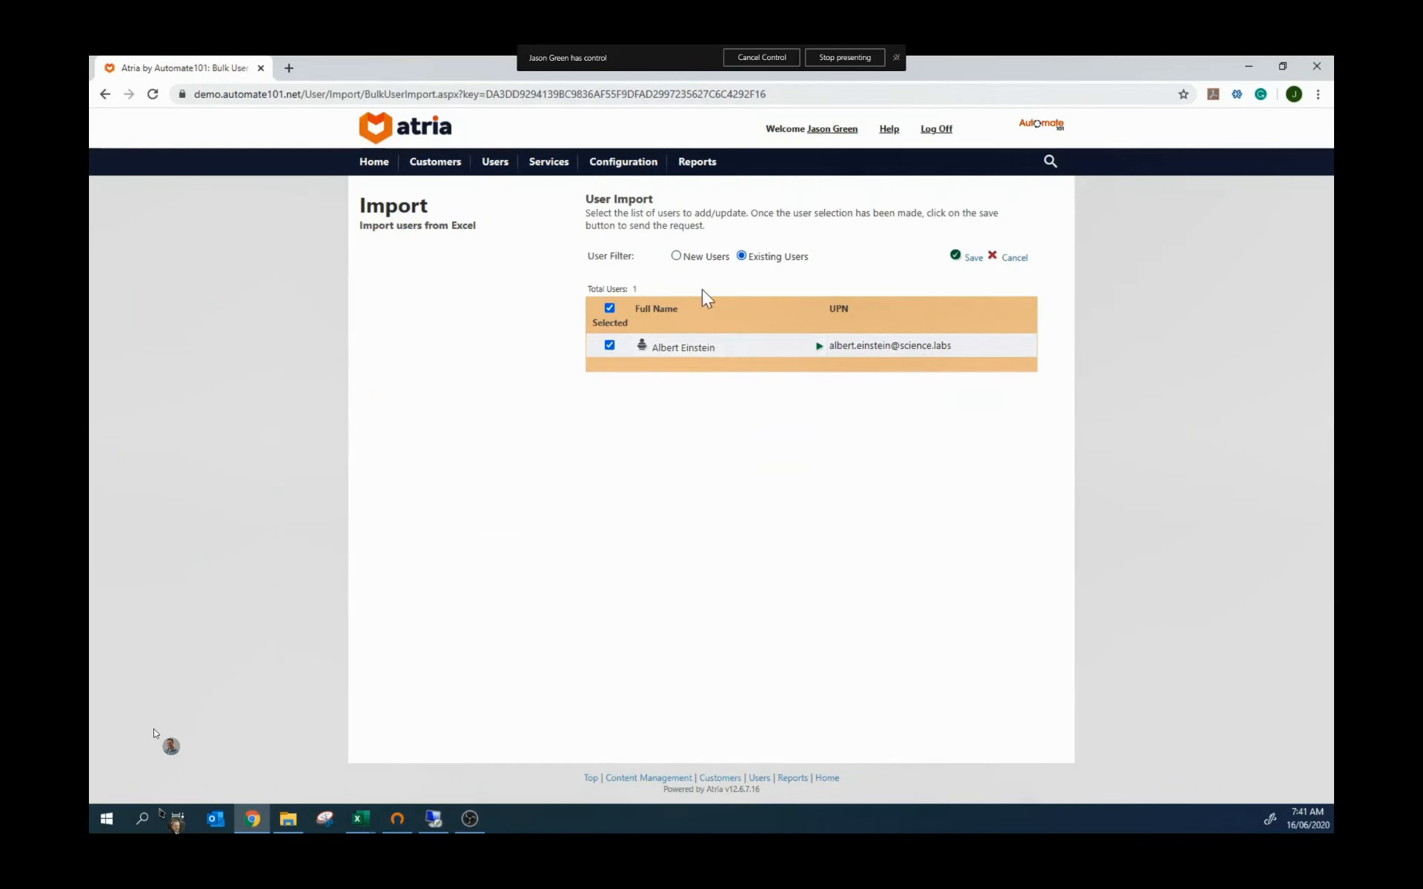
click(675, 256)
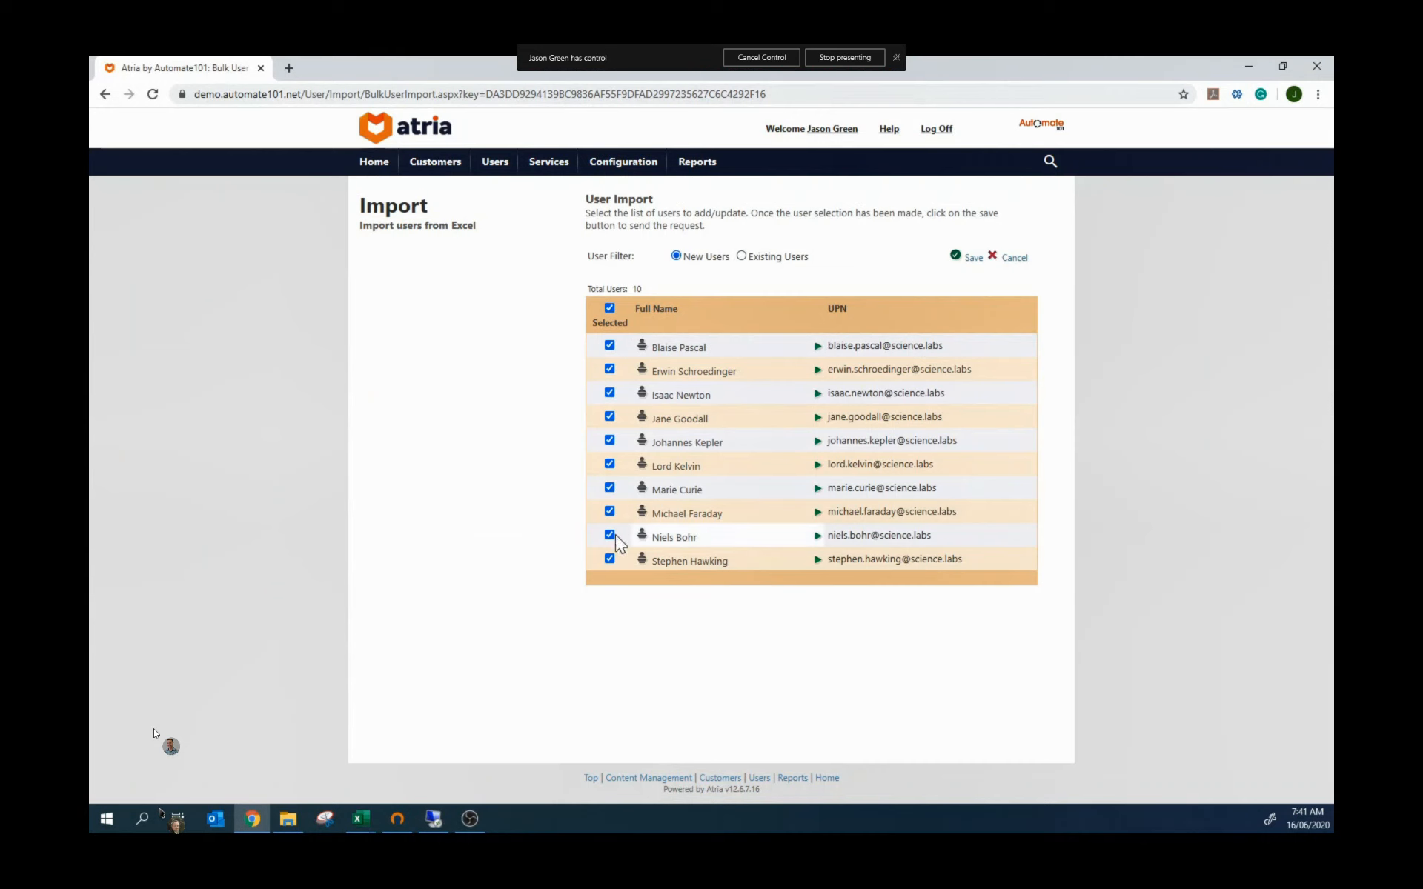
click(971, 258)
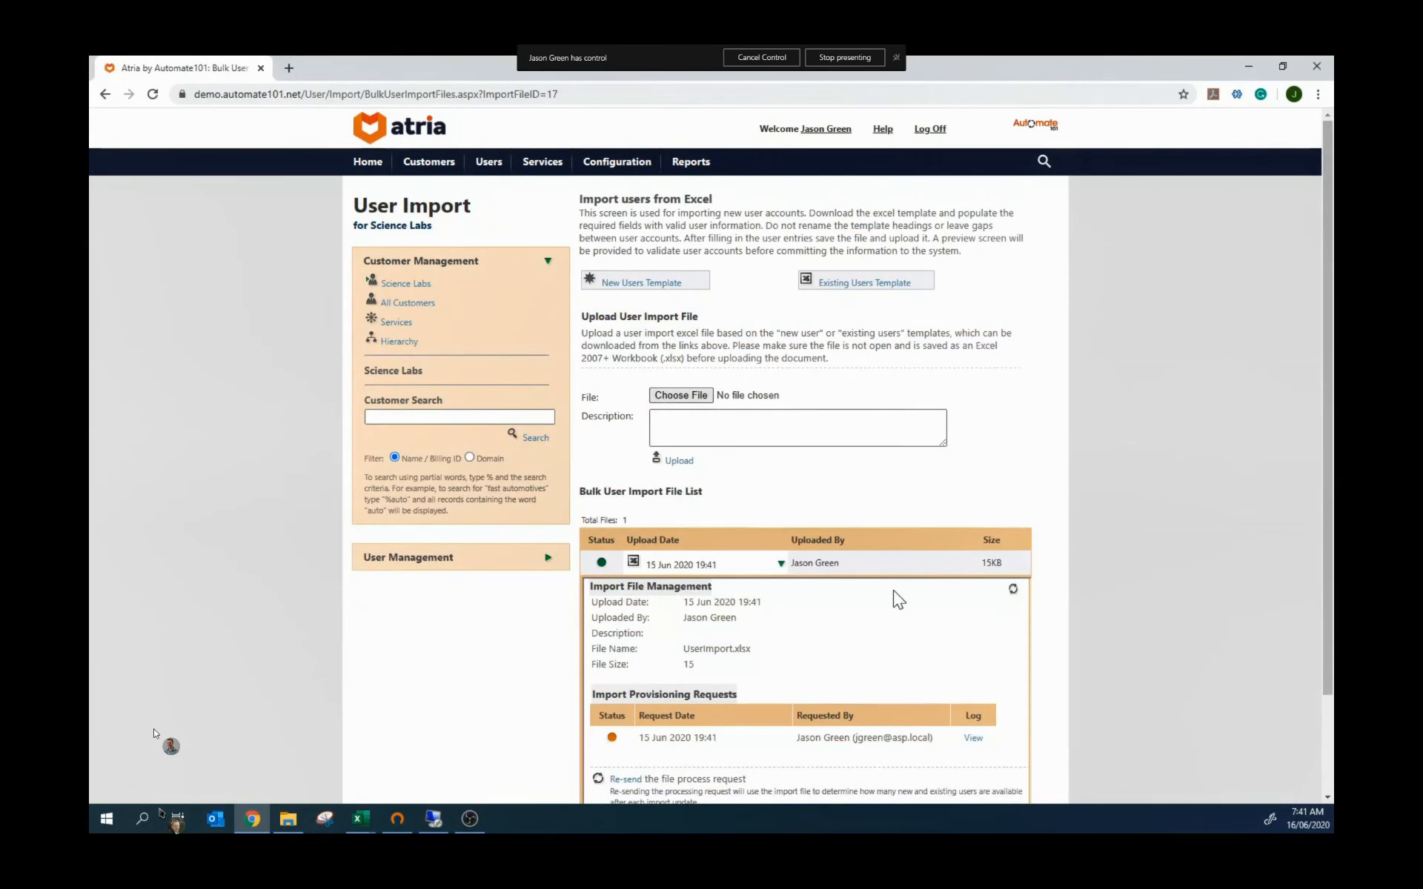
Step: Check the import request log's sub-requests, then go to the Science Labs Users list
scroll(897, 599, down, 2)
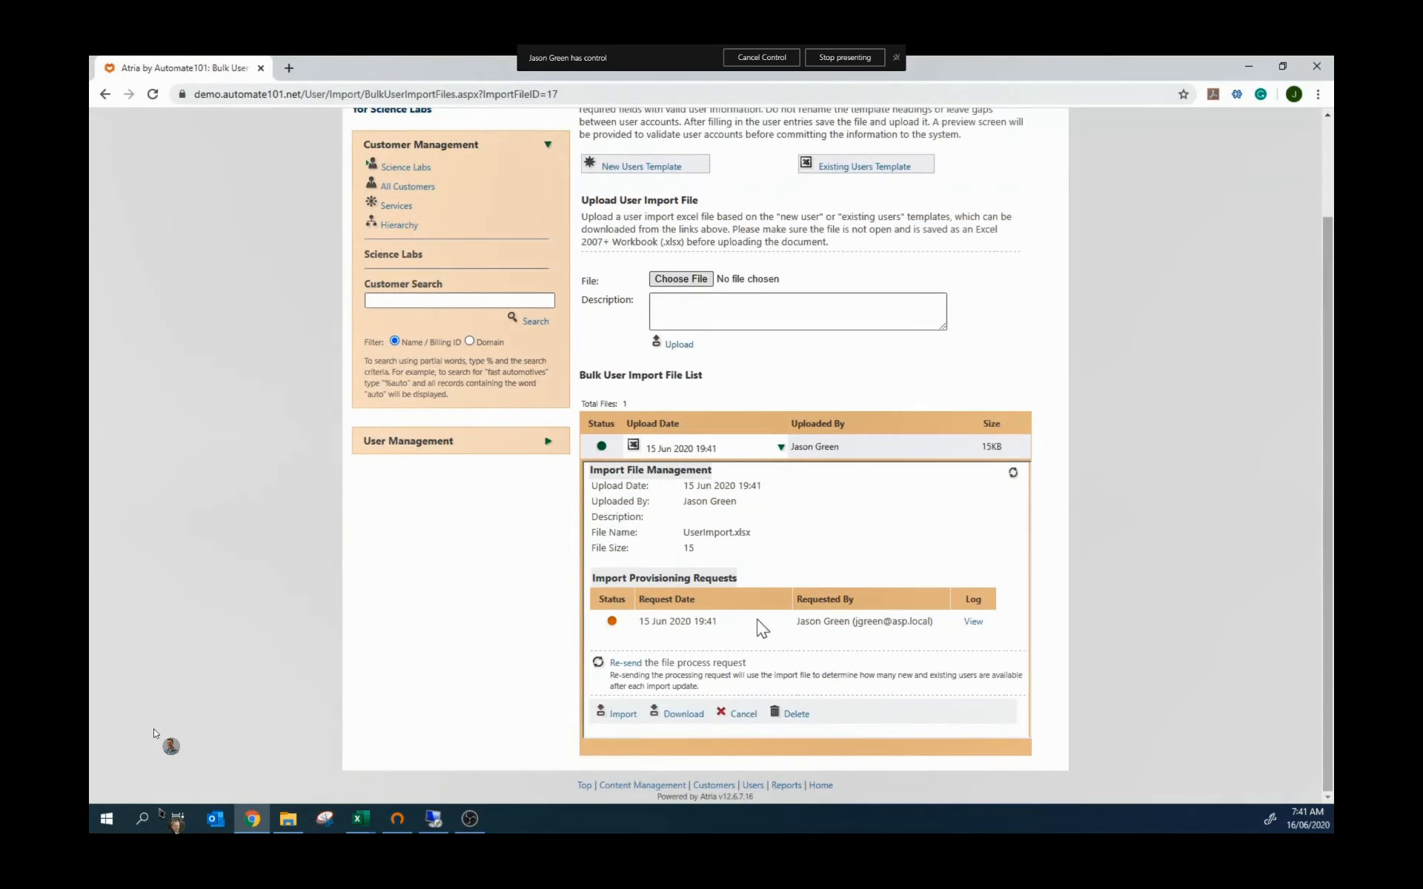
click(974, 627)
click(611, 563)
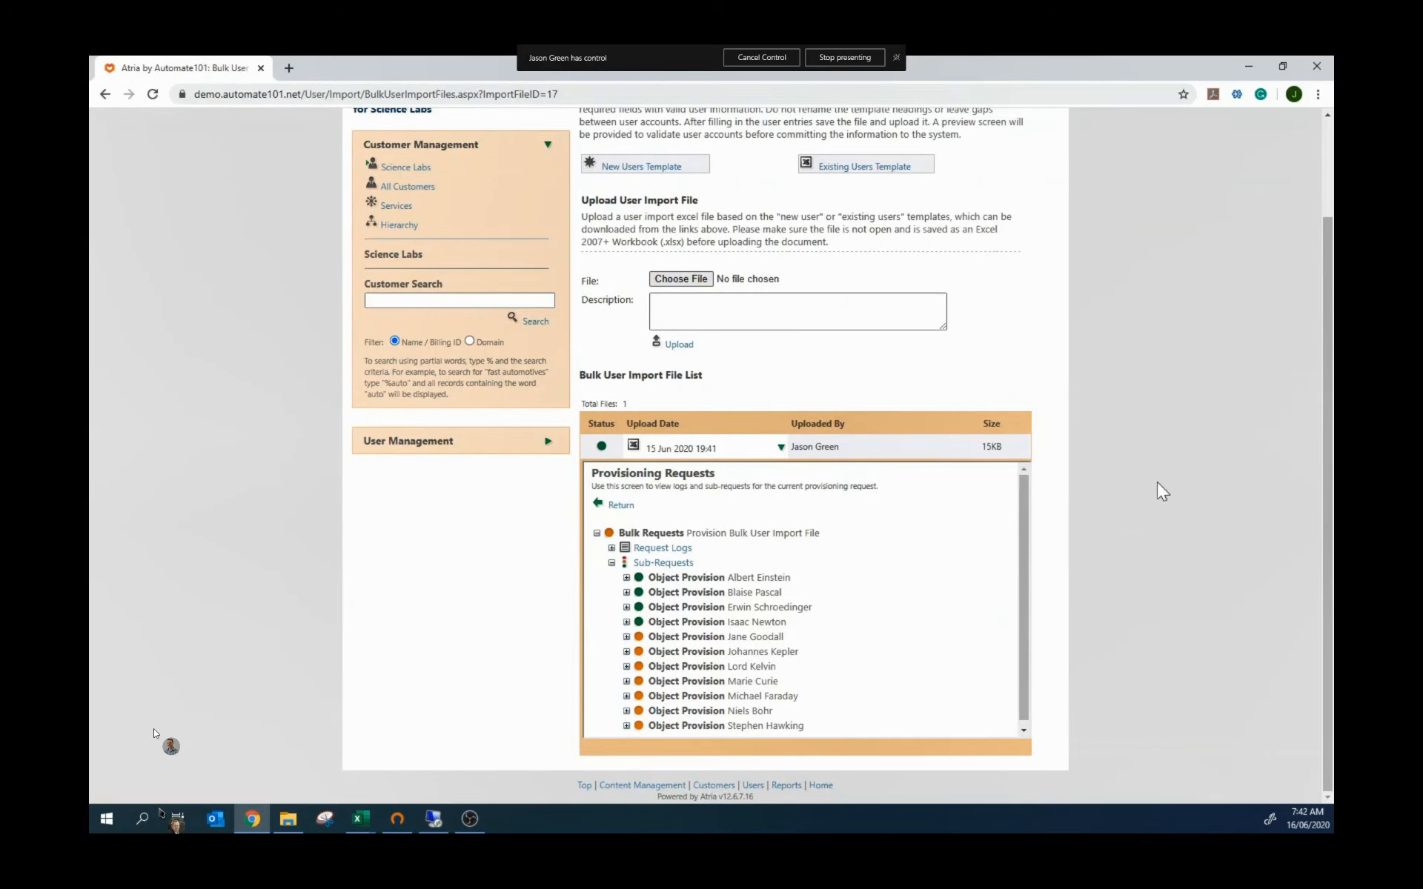
scroll(1155, 492, up, 2)
click(499, 166)
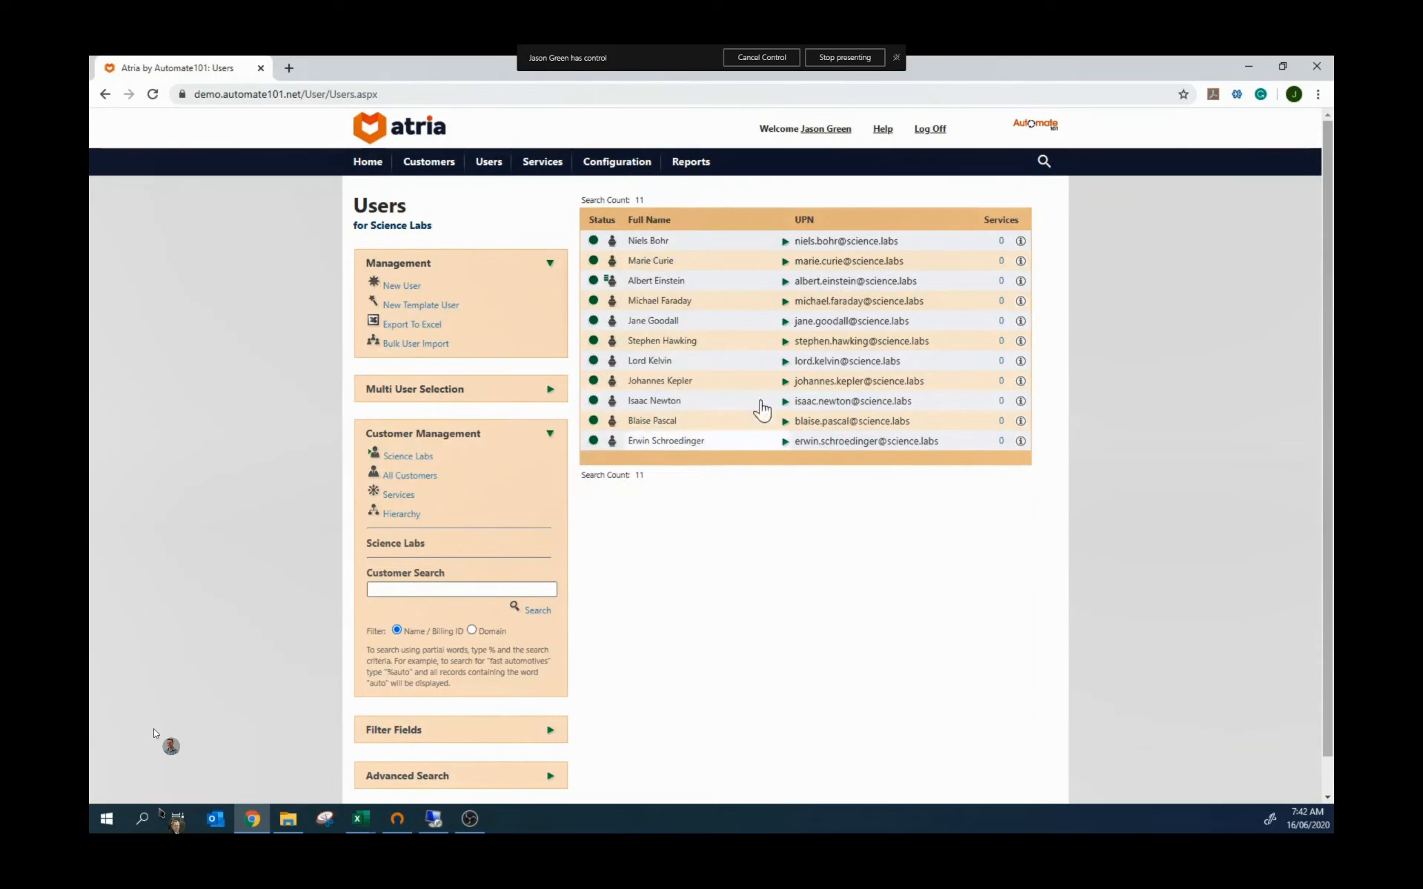
click(784, 241)
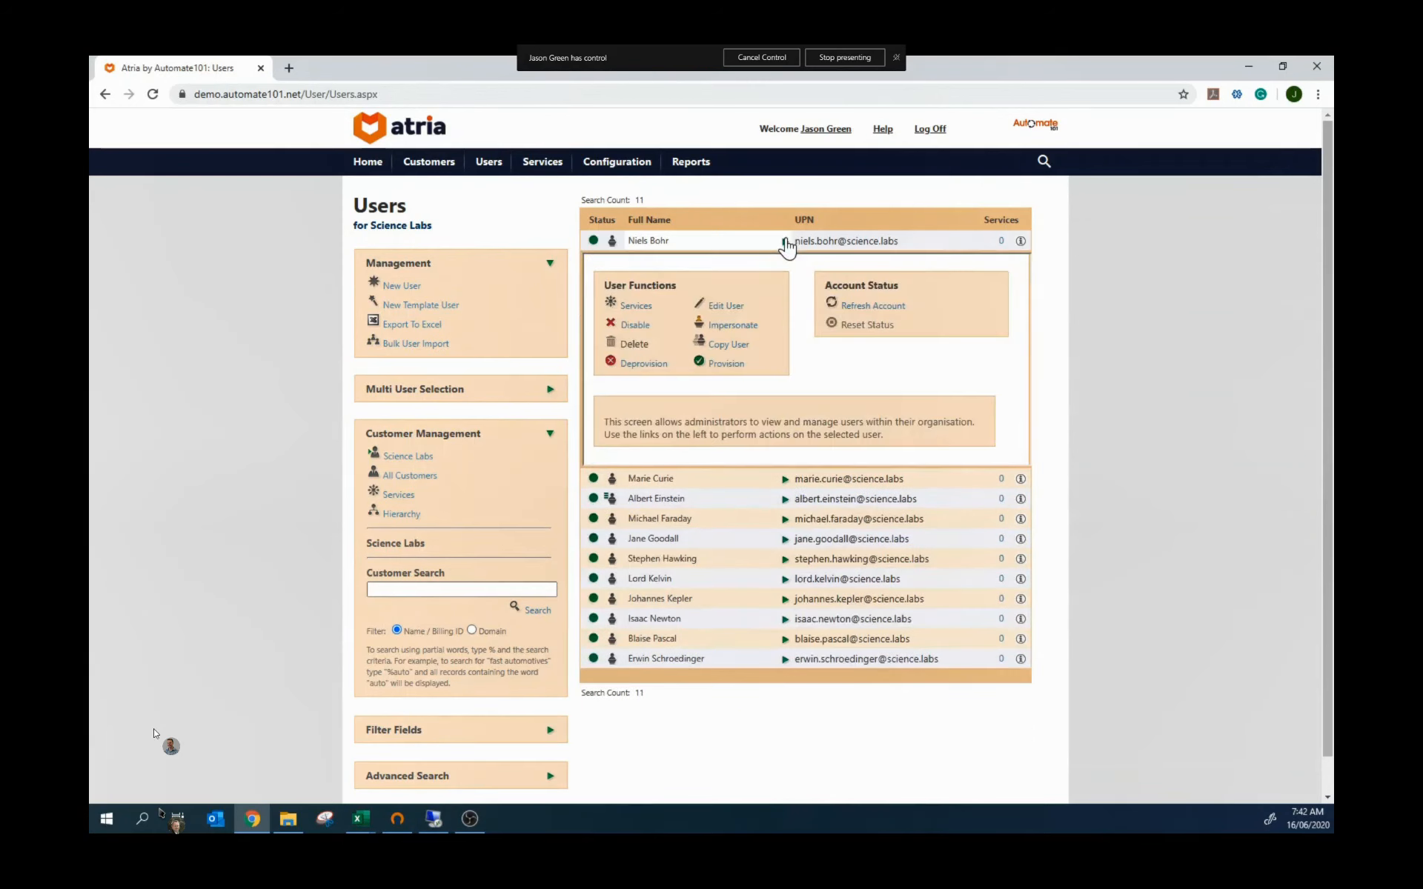
click(729, 317)
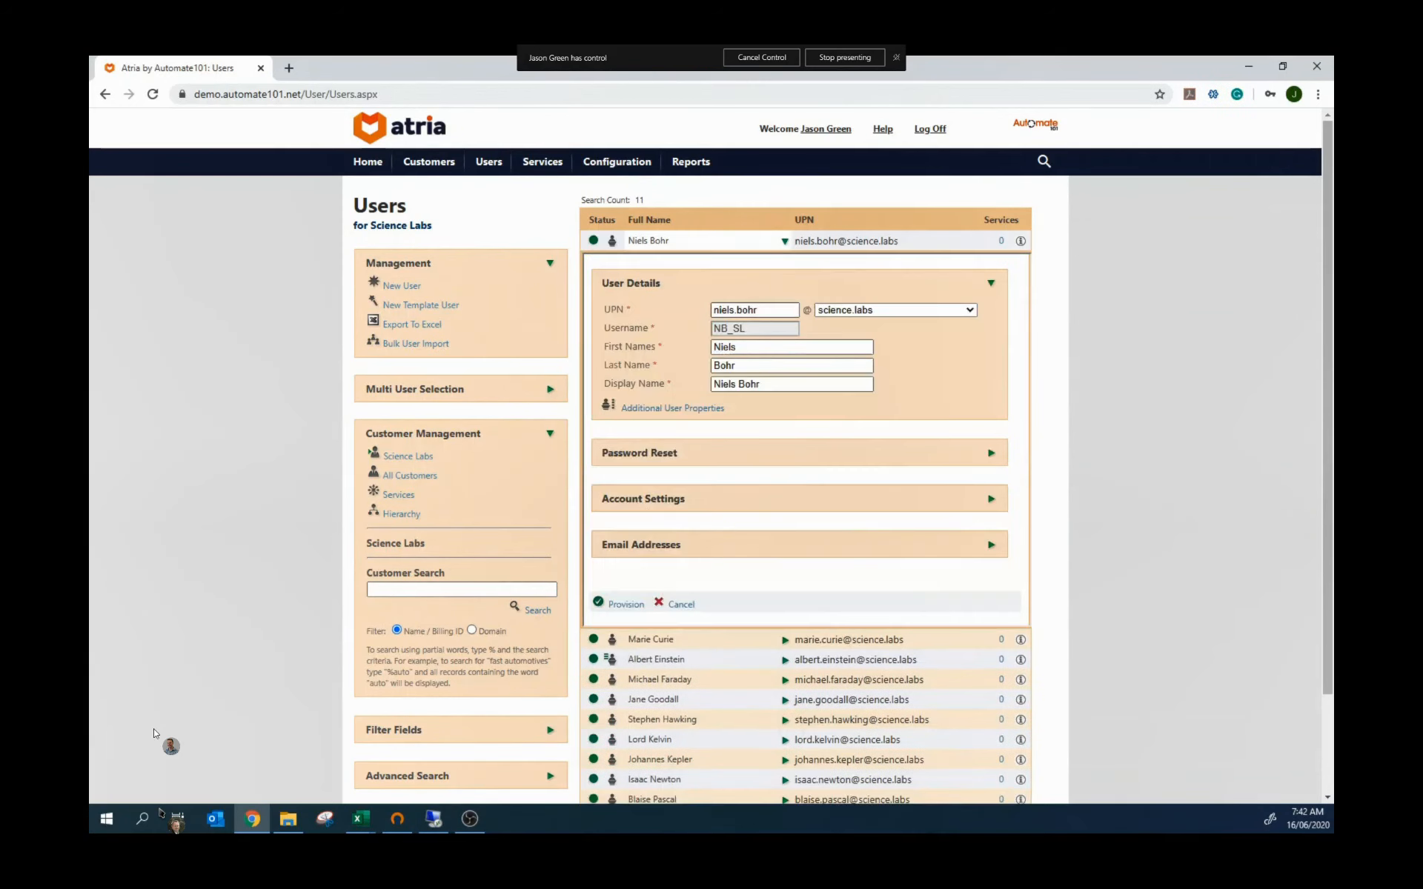
click(694, 410)
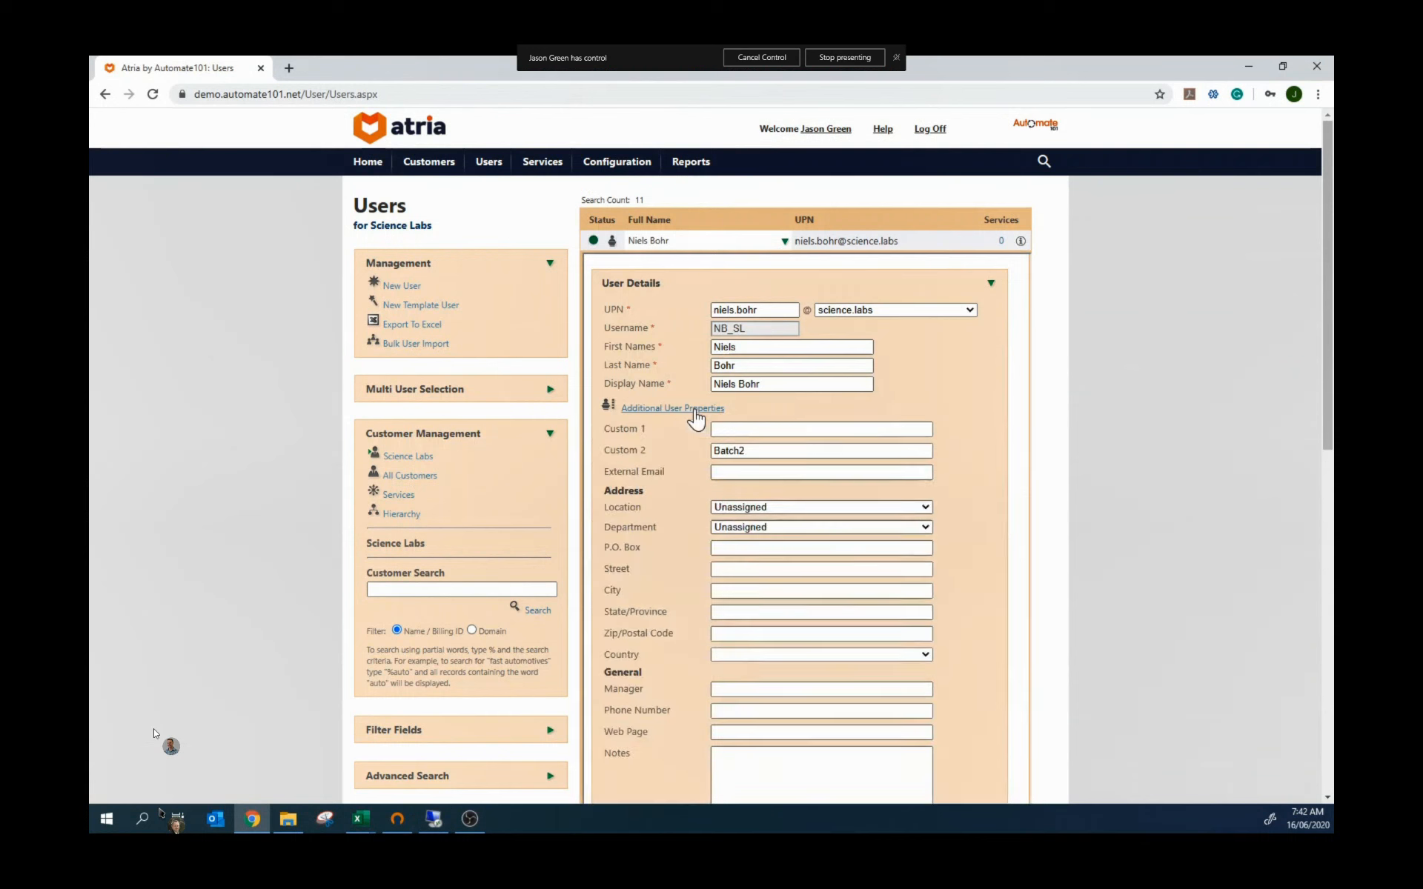
click(747, 450)
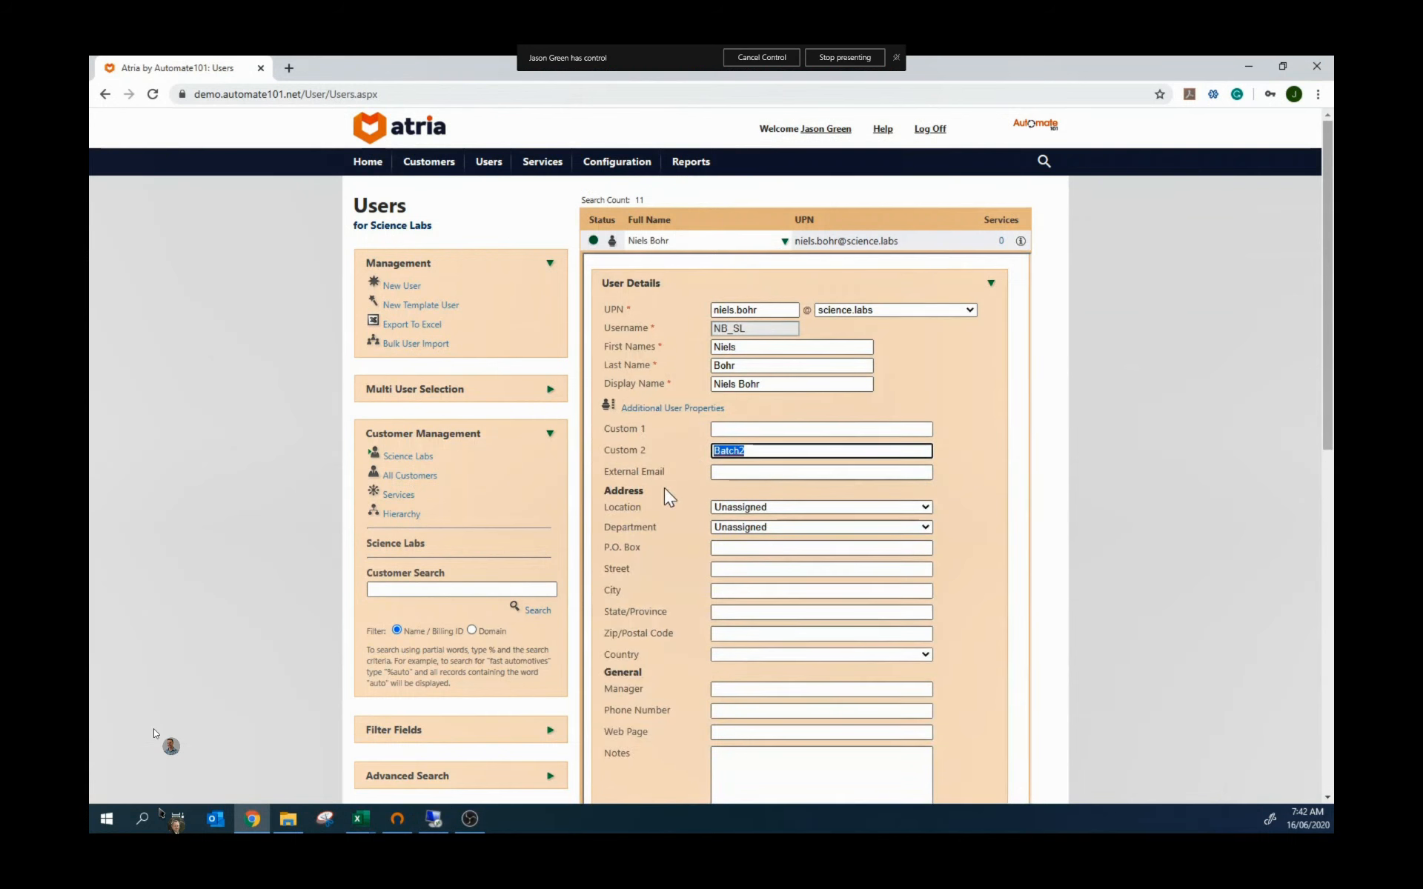
click(665, 447)
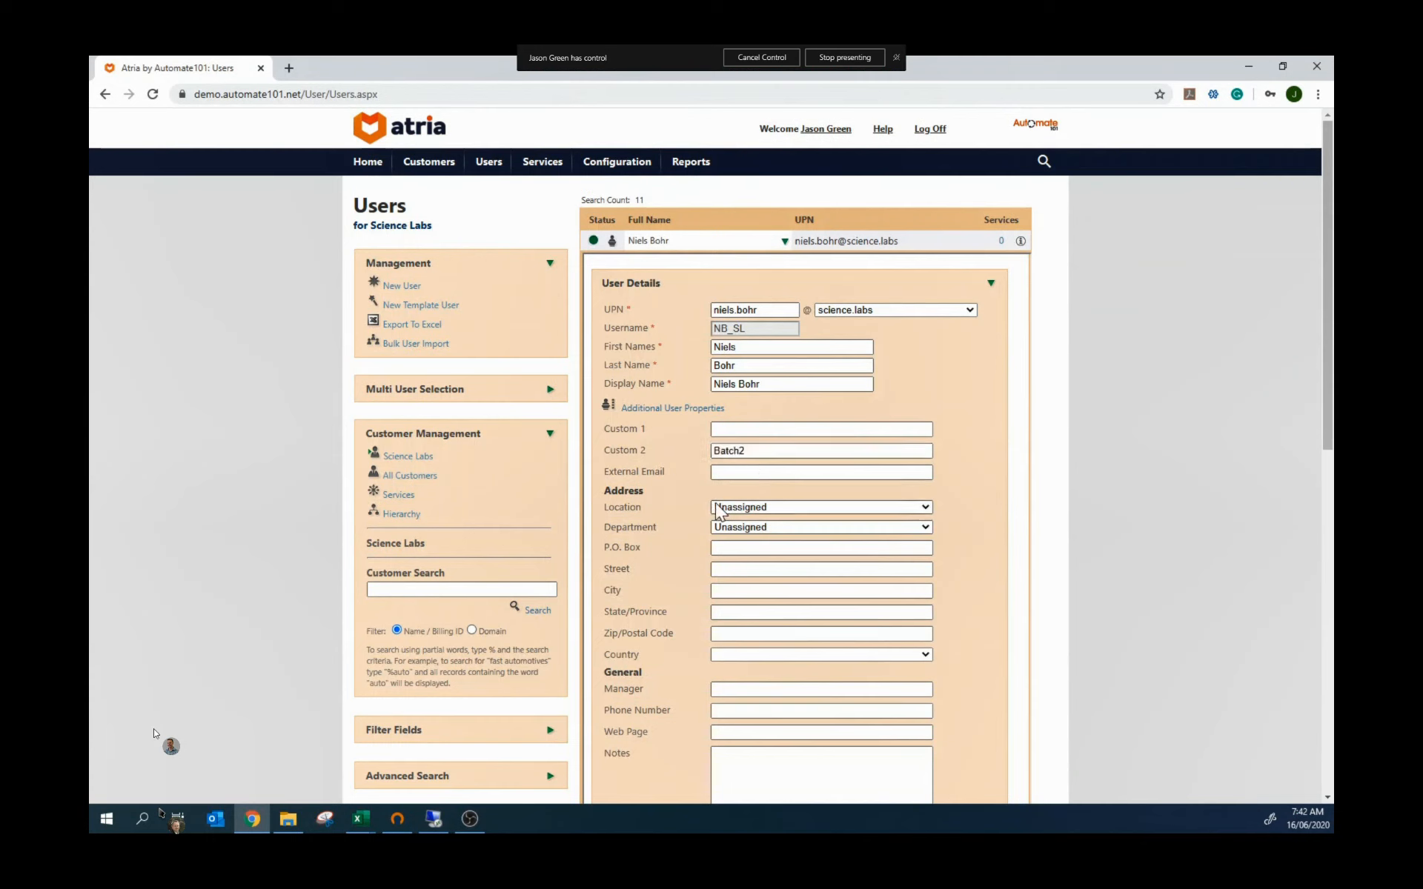
click(785, 242)
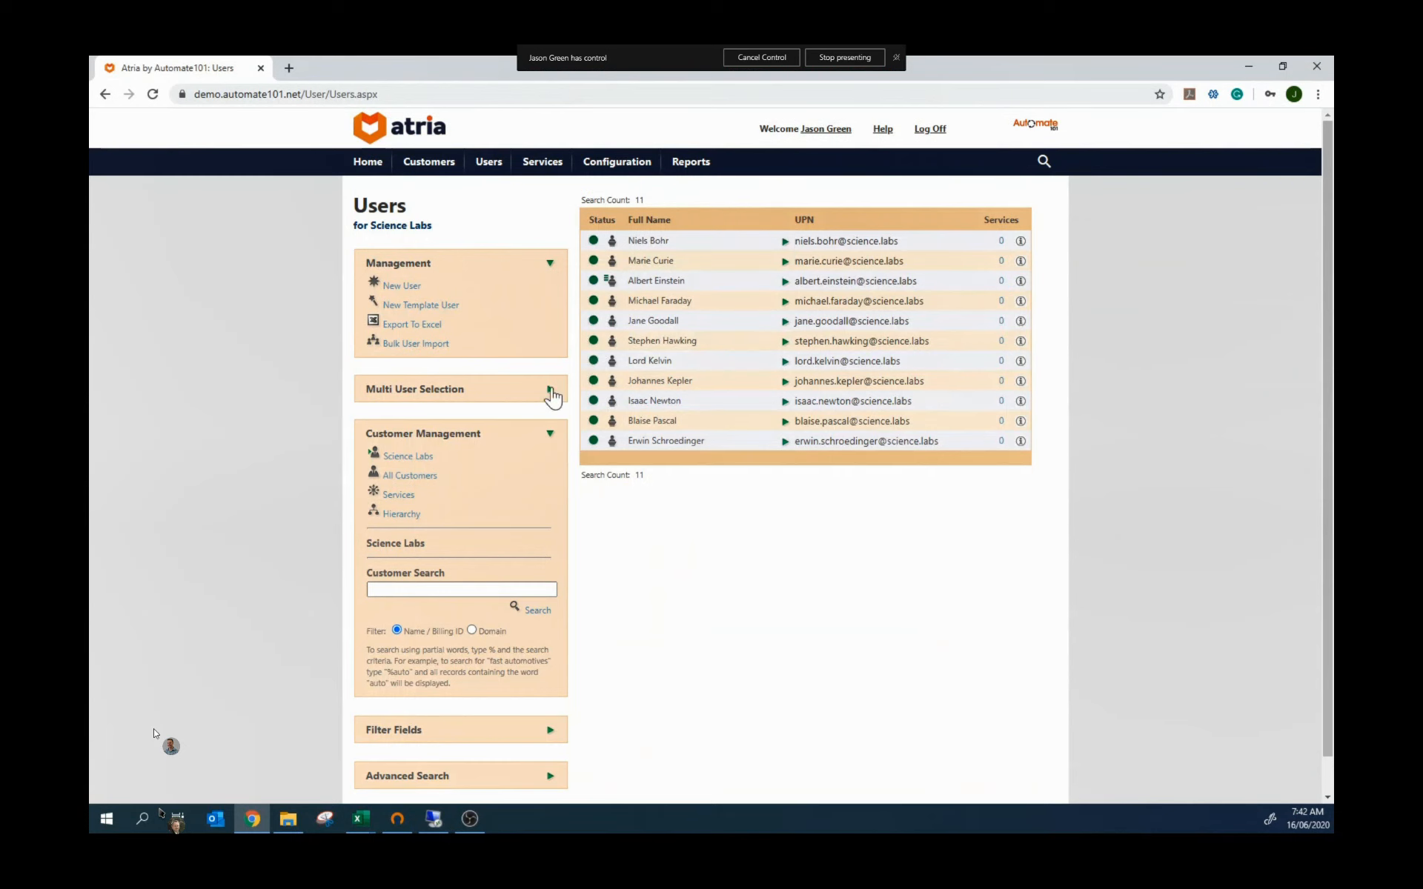
Step: Search for users with Custom 2 = Batch1, select all five, and open their services
click(550, 389)
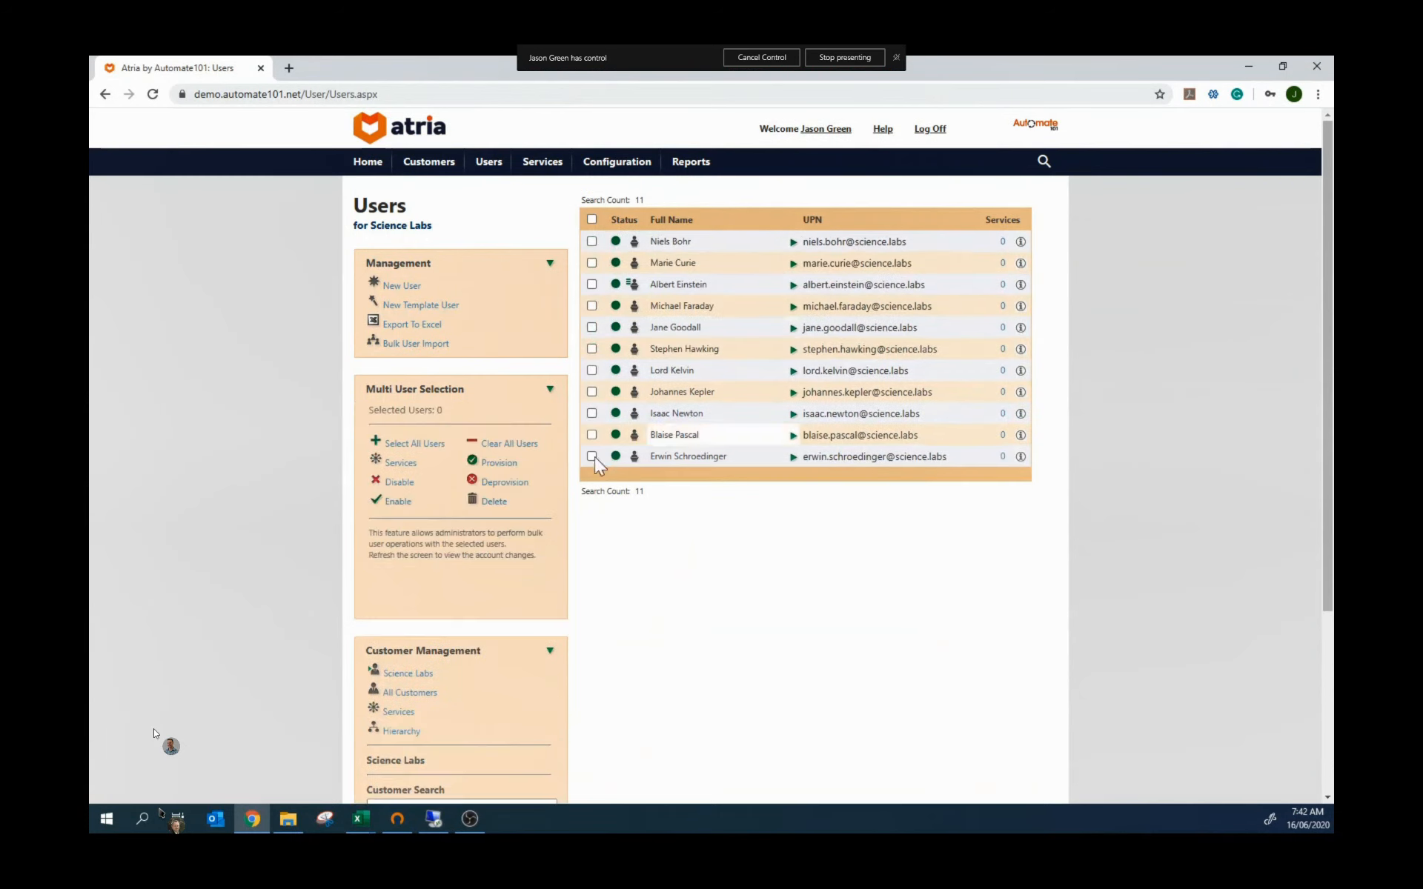
scroll(549, 599, down, 3)
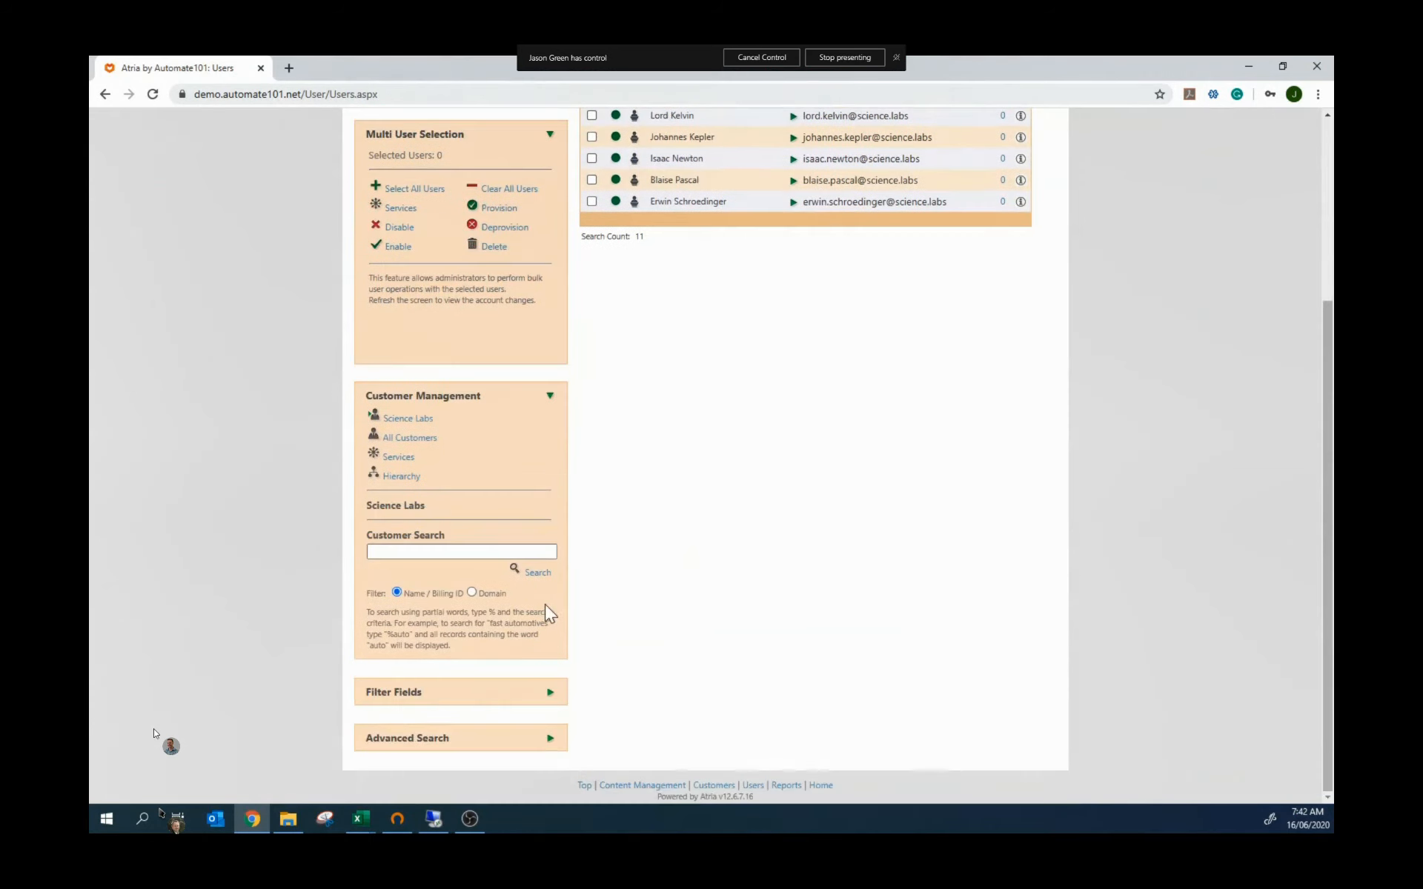
click(435, 741)
scroll(678, 647, down, 7)
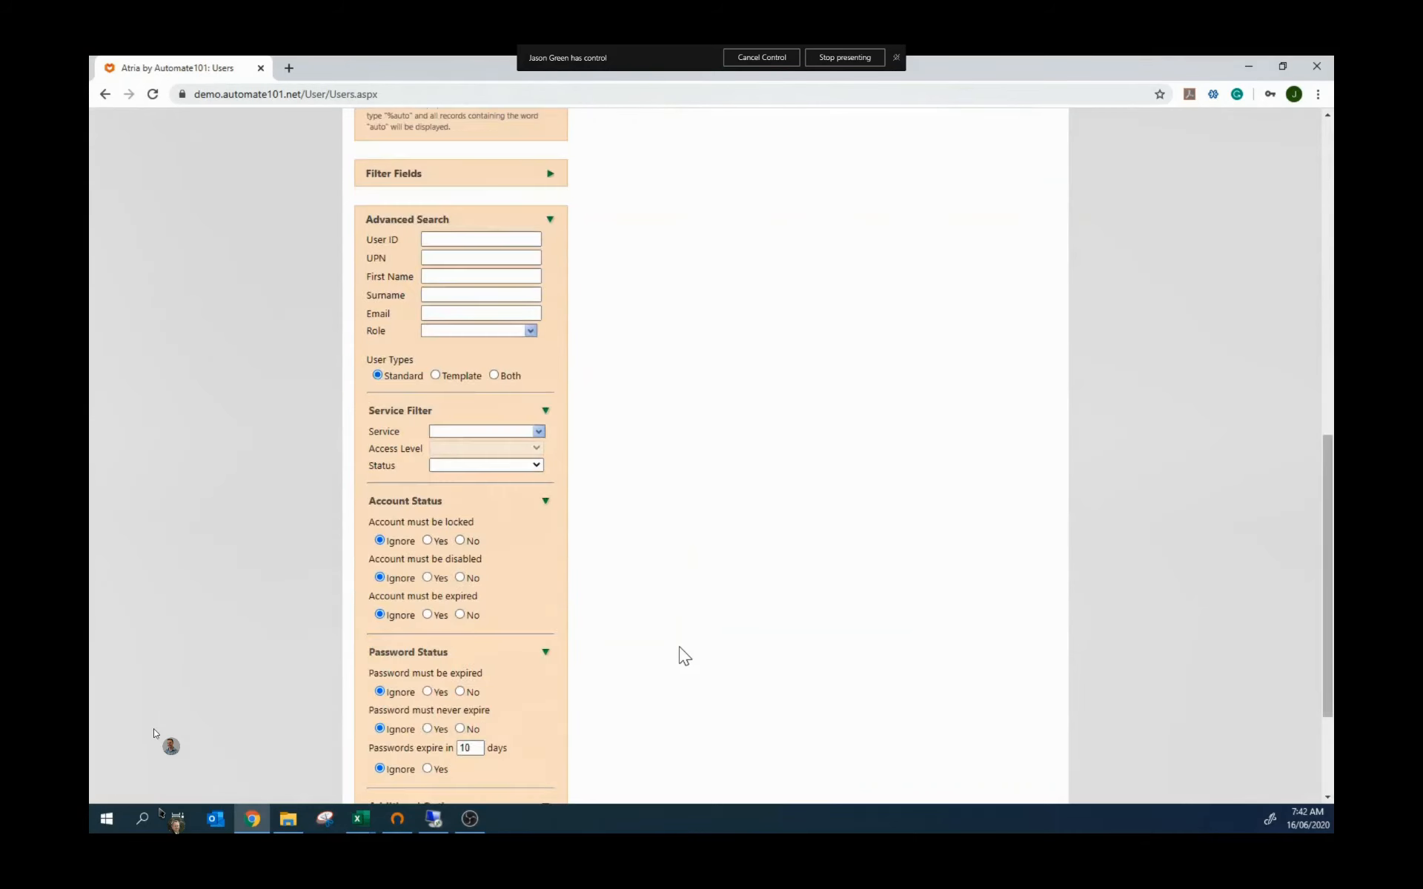
scroll(678, 648, down, 3)
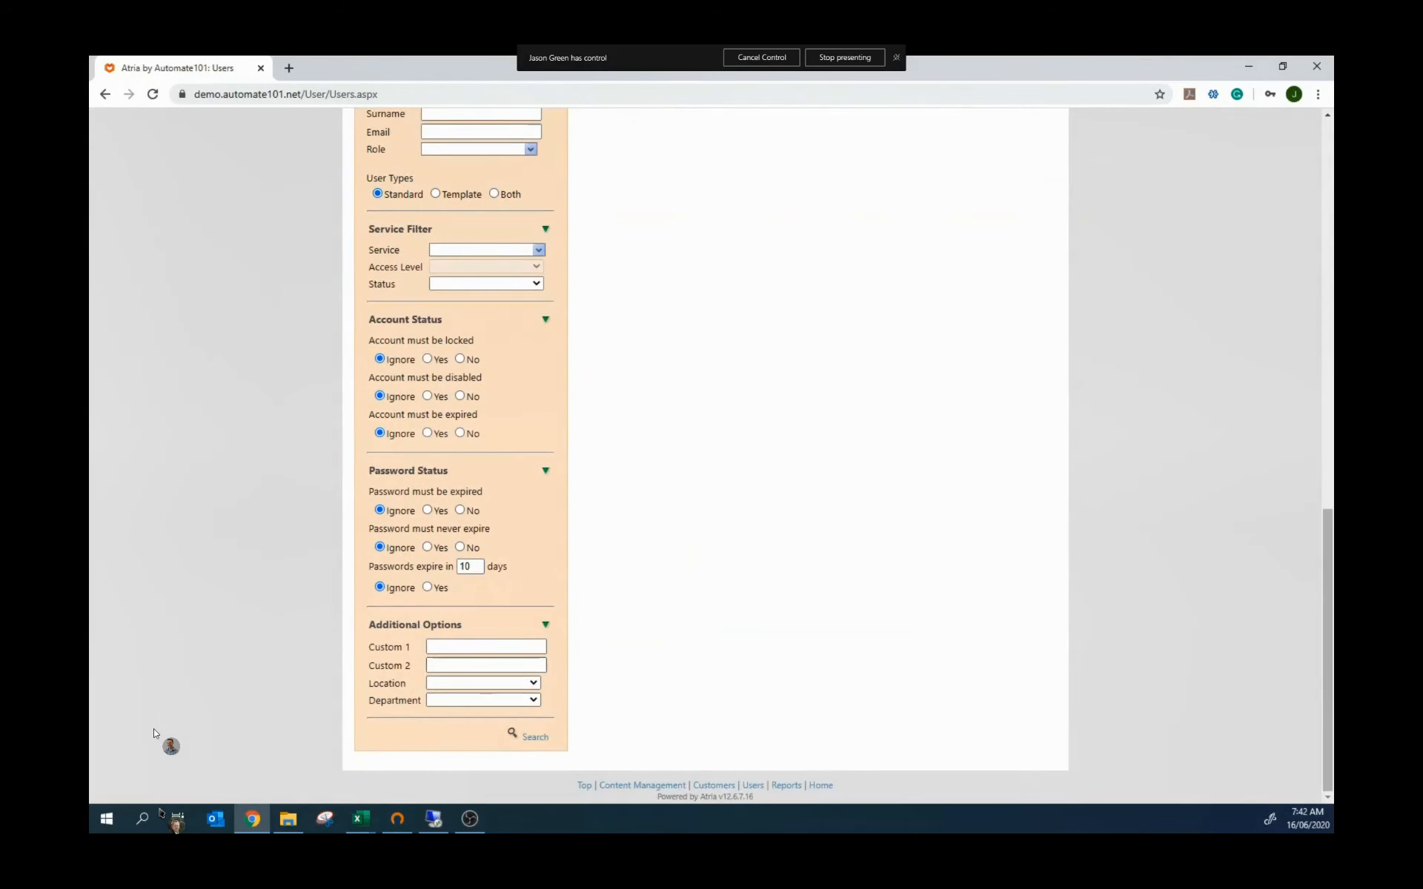
click(486, 666)
click(447, 693)
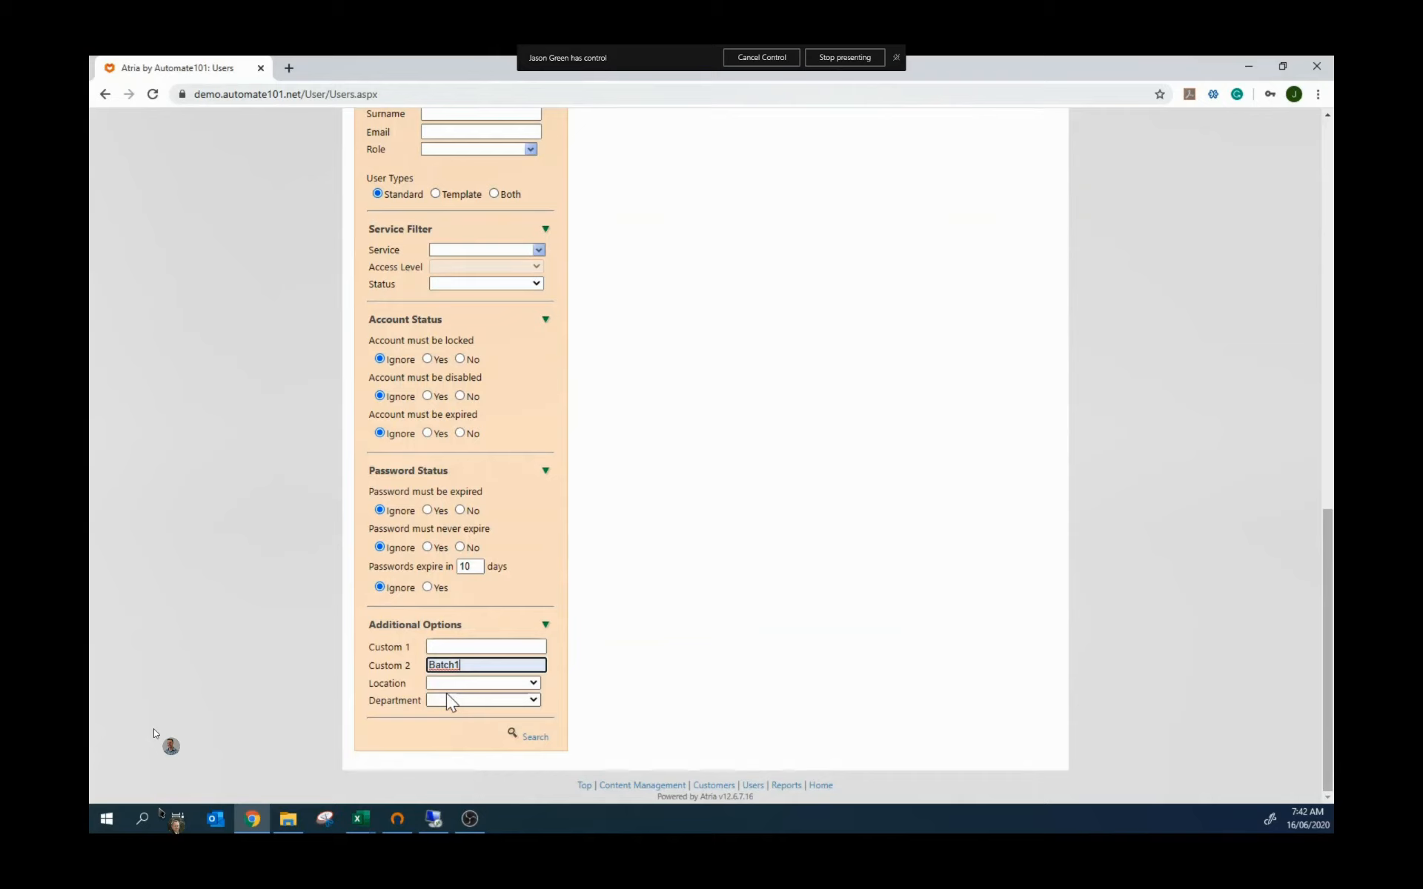
click(531, 738)
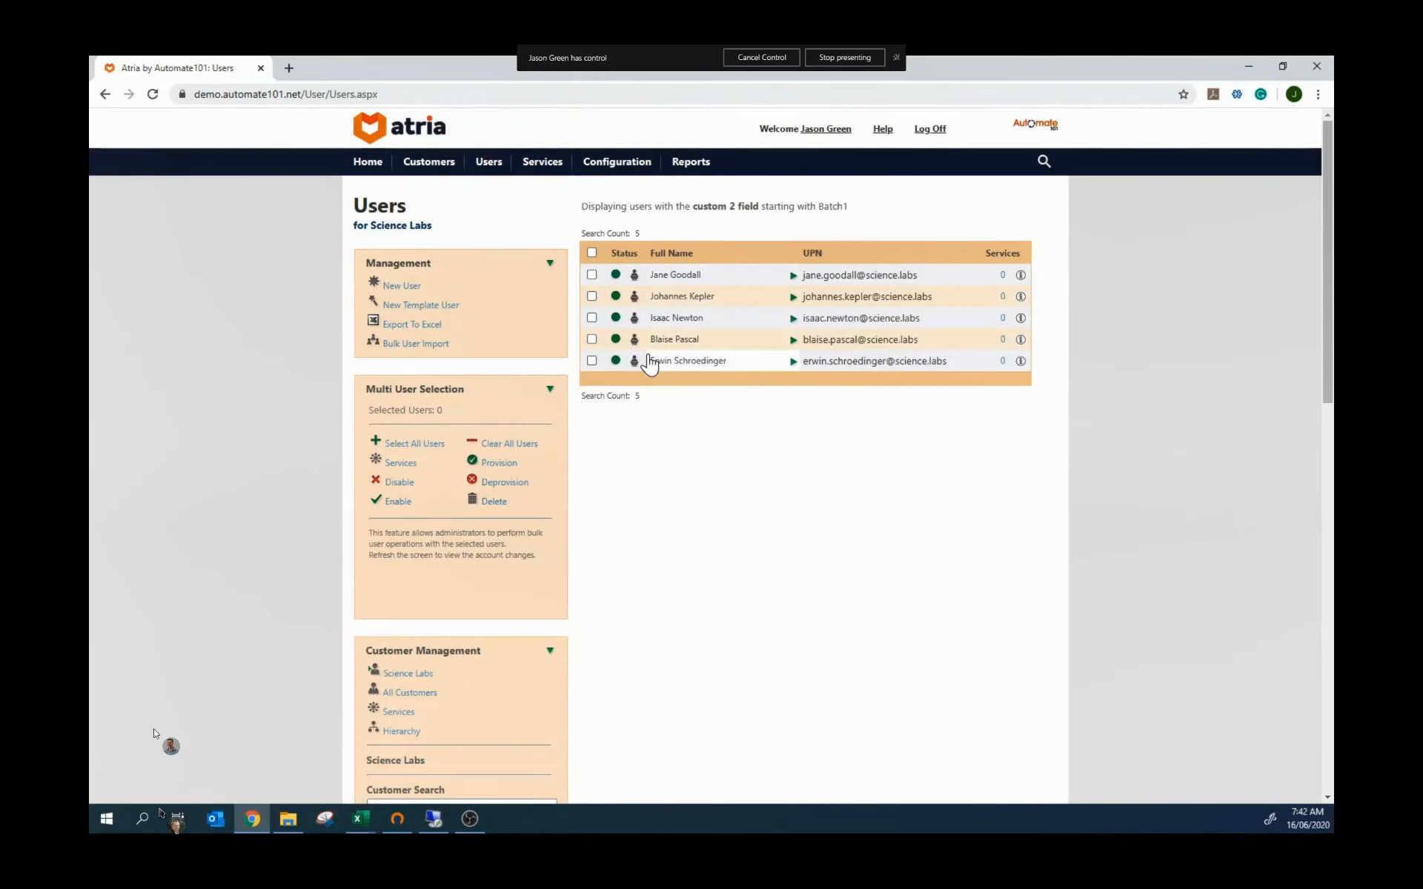
click(591, 252)
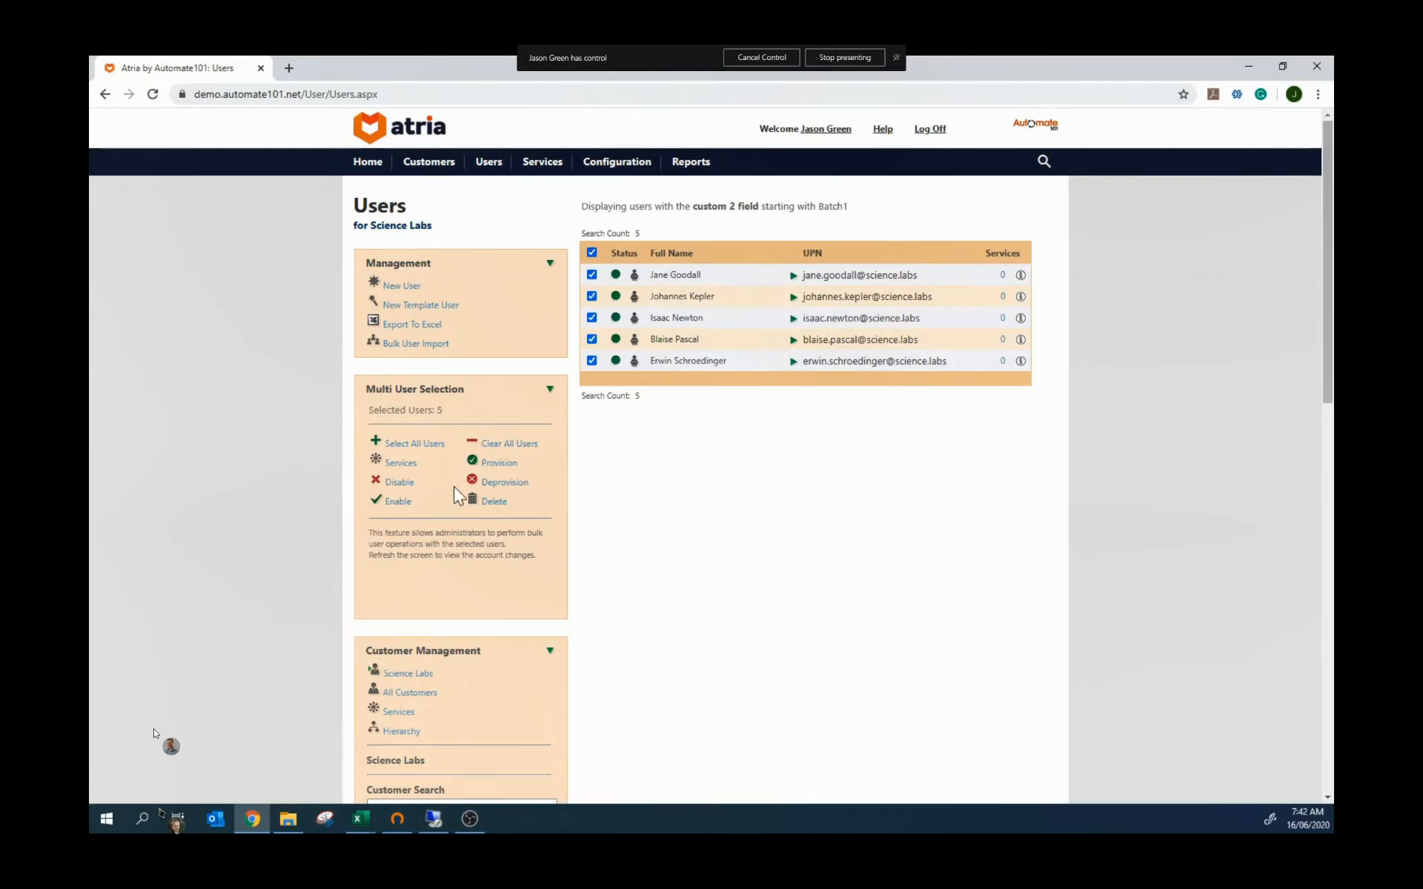
click(400, 464)
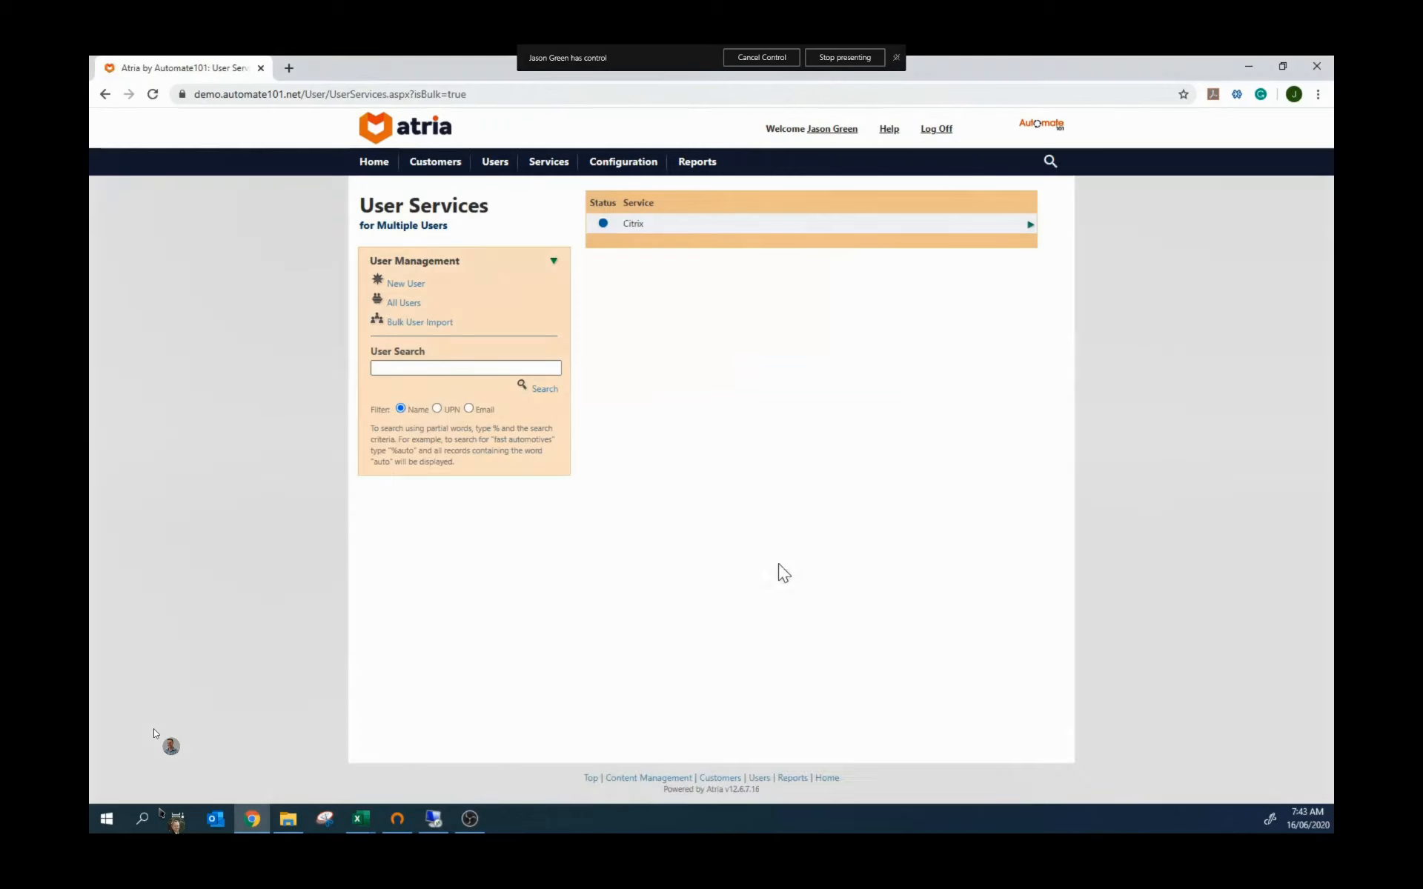
Step: Provision Citrix on the Full plan for the five Batch1 users, then advance to the API slide
click(1029, 225)
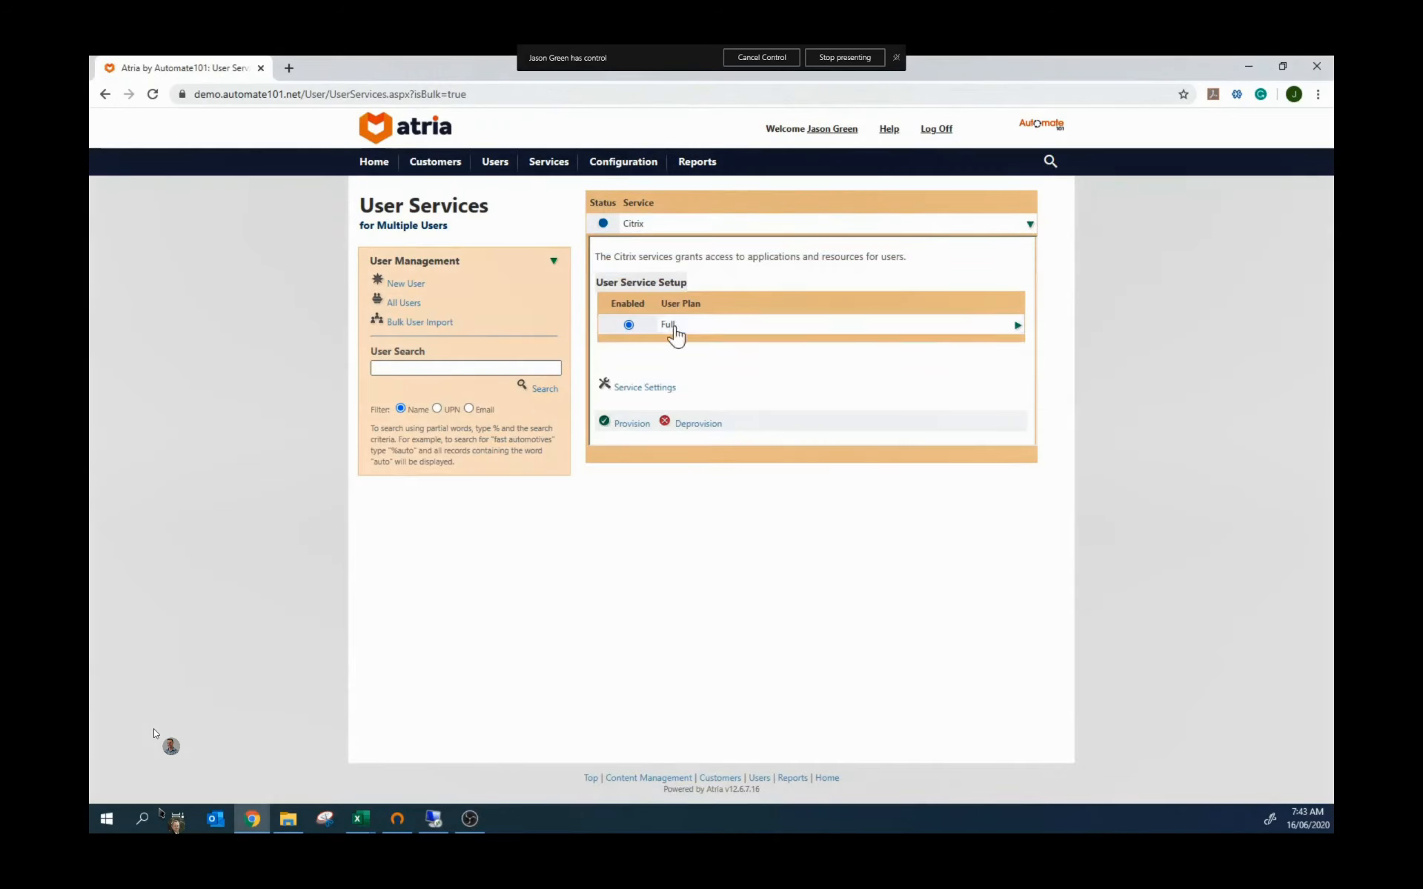
click(628, 422)
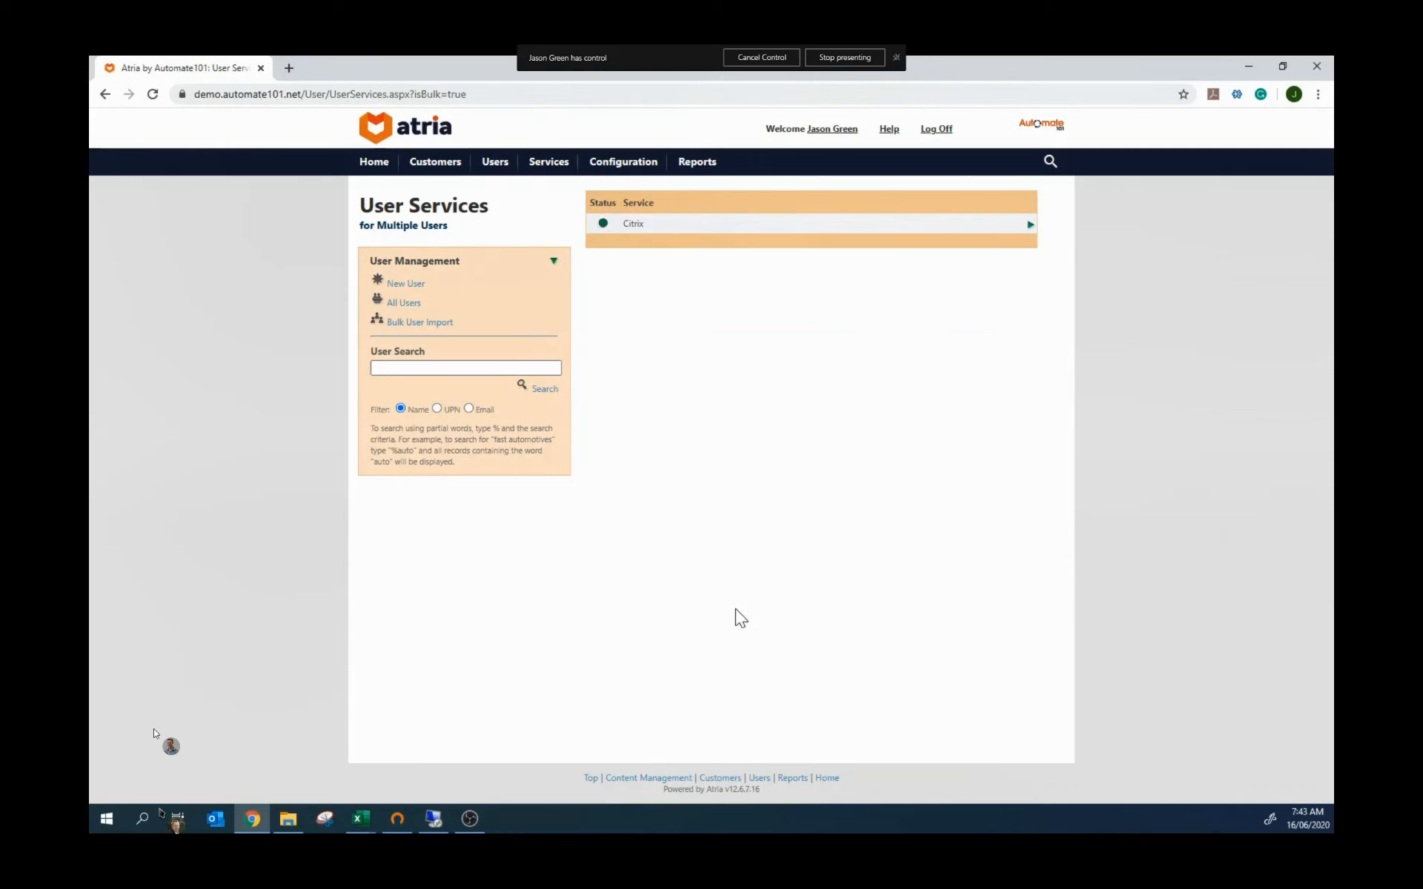
click(394, 304)
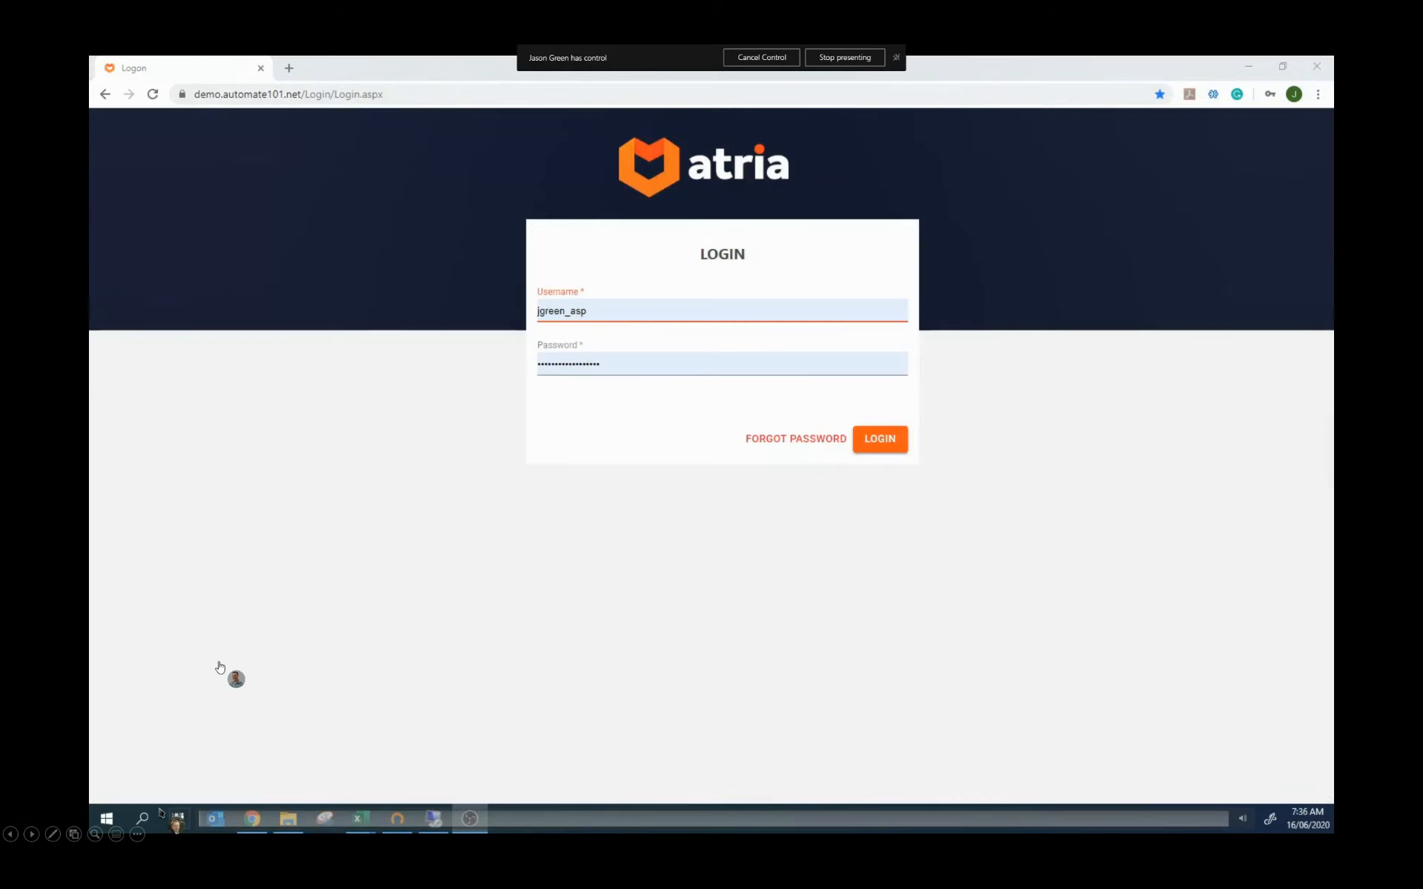
click(36, 828)
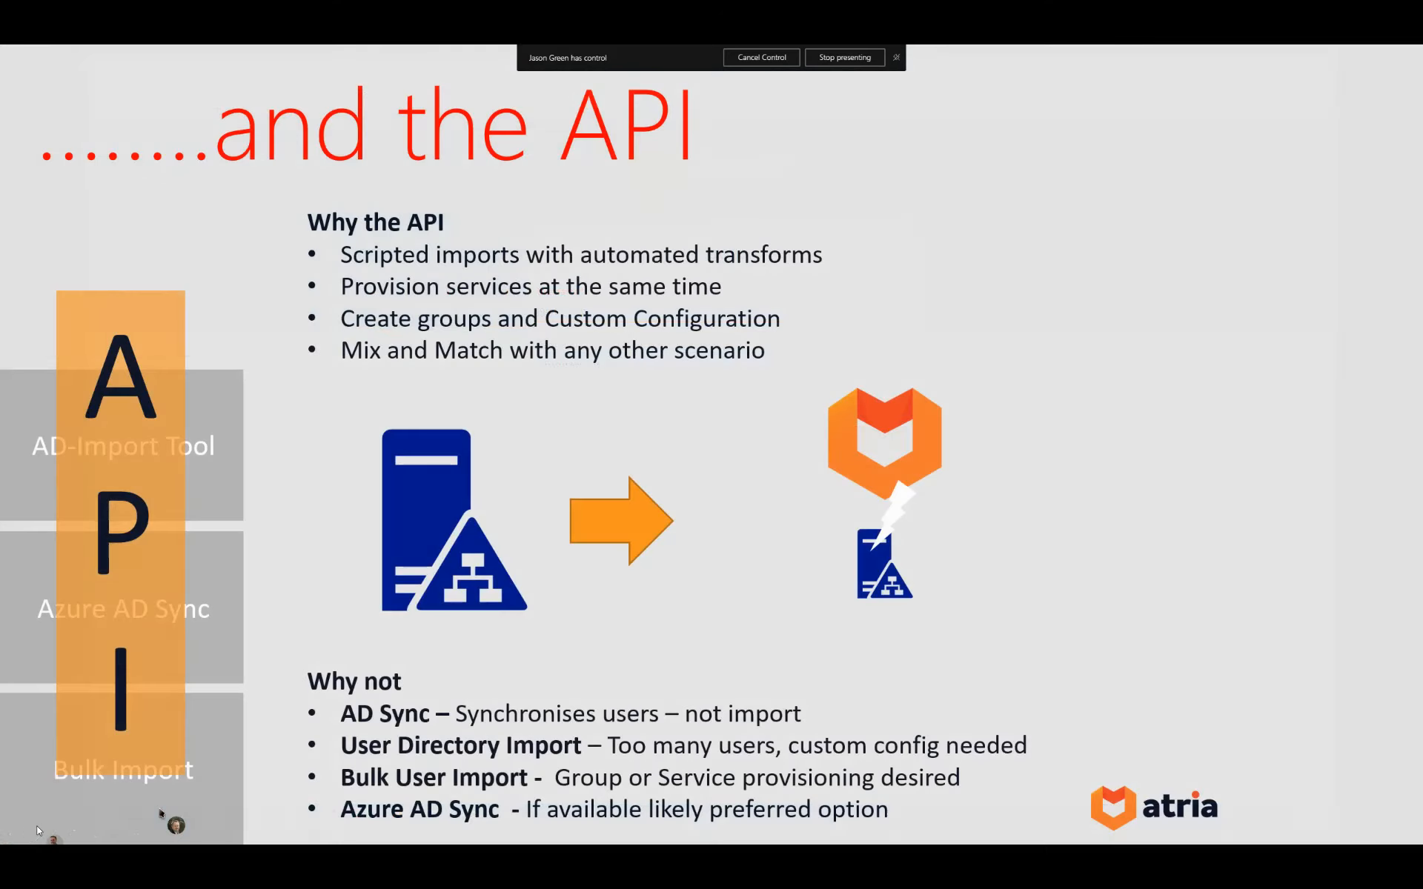